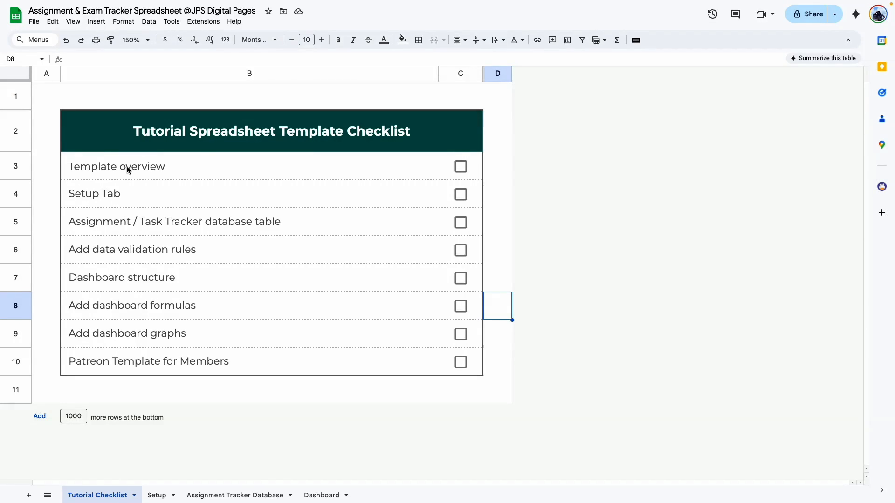
Review the Setup sheet at 100% zoom and the Assignment Tracker Database table.
left_click(154, 496)
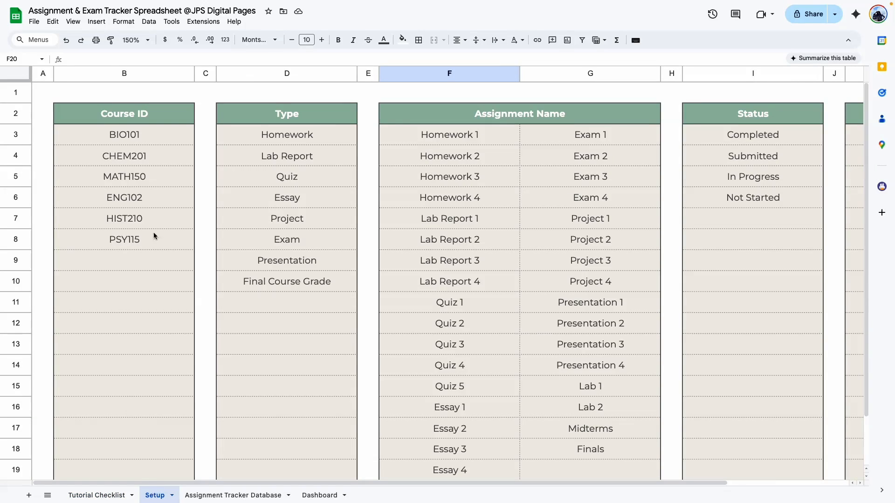
left_click(133, 40)
left_click(132, 102)
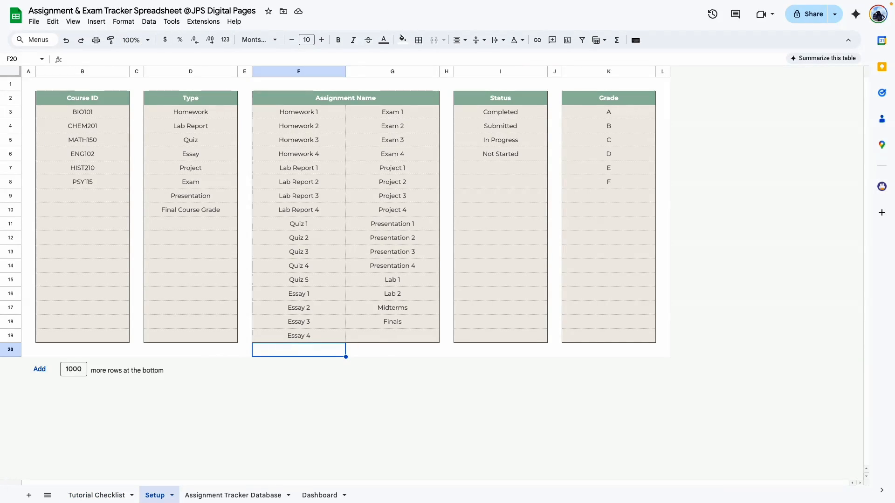
left_click(233, 495)
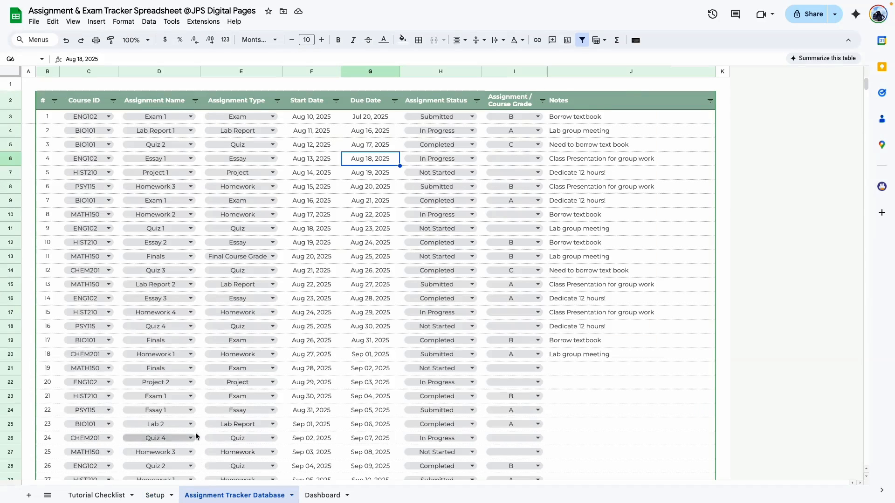
Show the whole Dashboard sheet at 80% zoom and examine its five summary cards and the course filter of the assignments-due table.
left_click(612, 468)
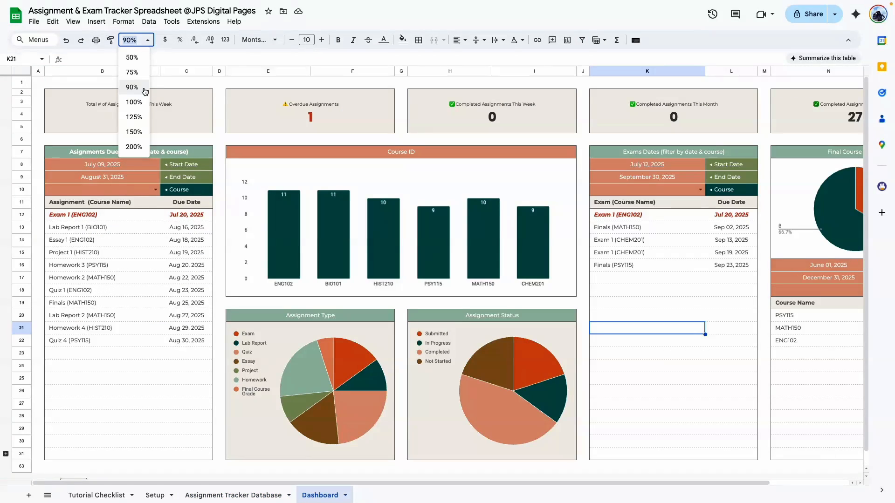
left_click(142, 75)
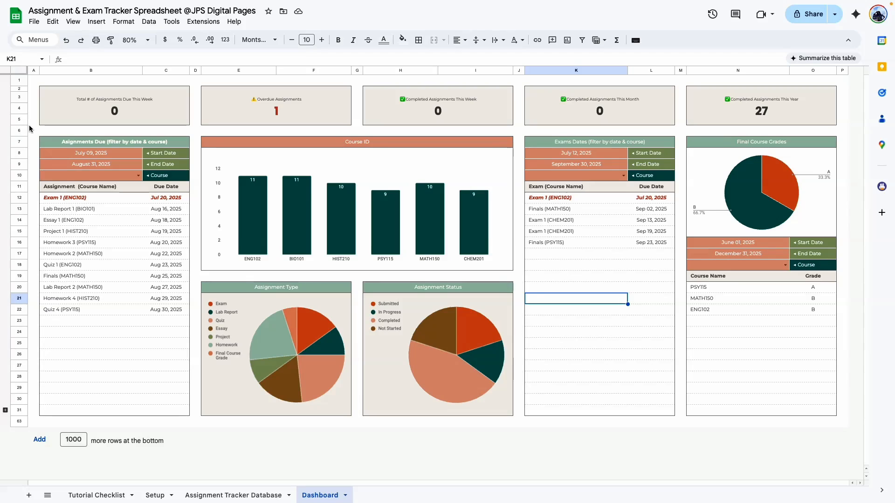
left_click(128, 107)
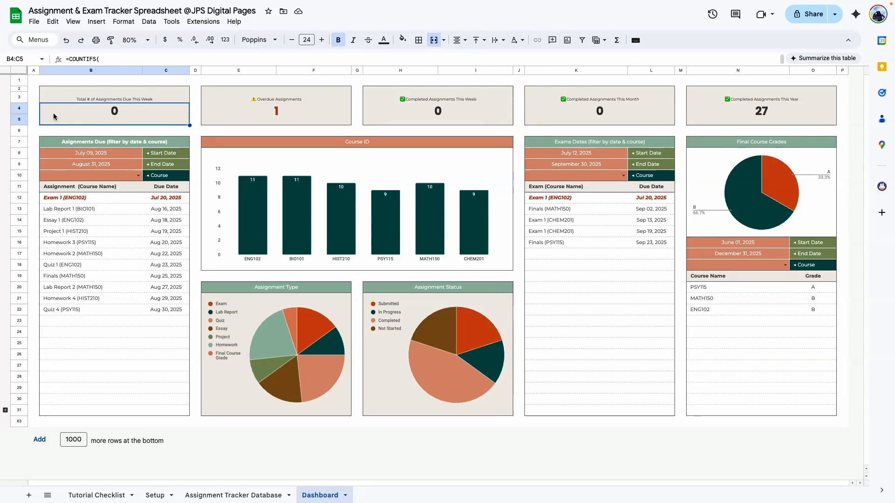
left_click(306, 105)
left_click(438, 112)
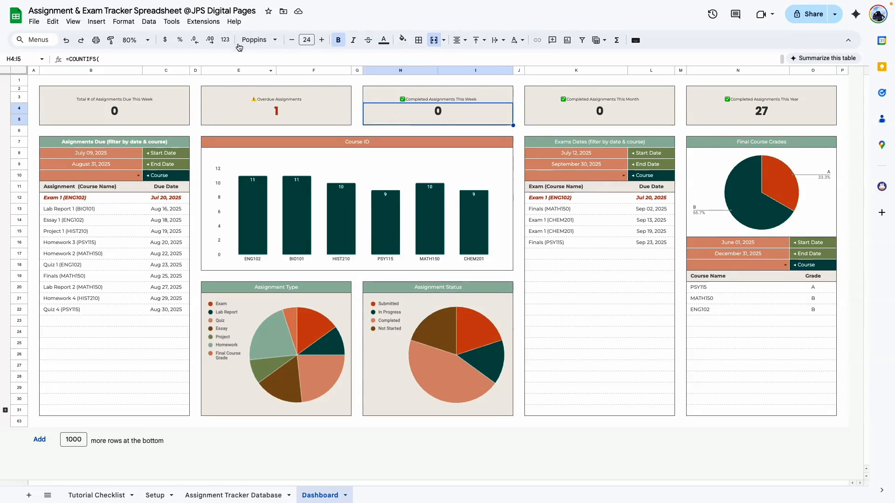
left_click(692, 112)
left_click(616, 120)
left_click(700, 116)
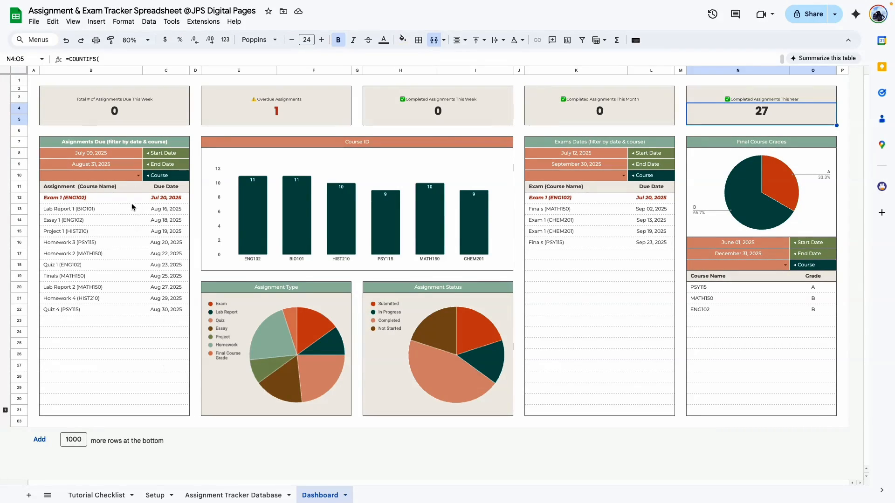
left_click(138, 179)
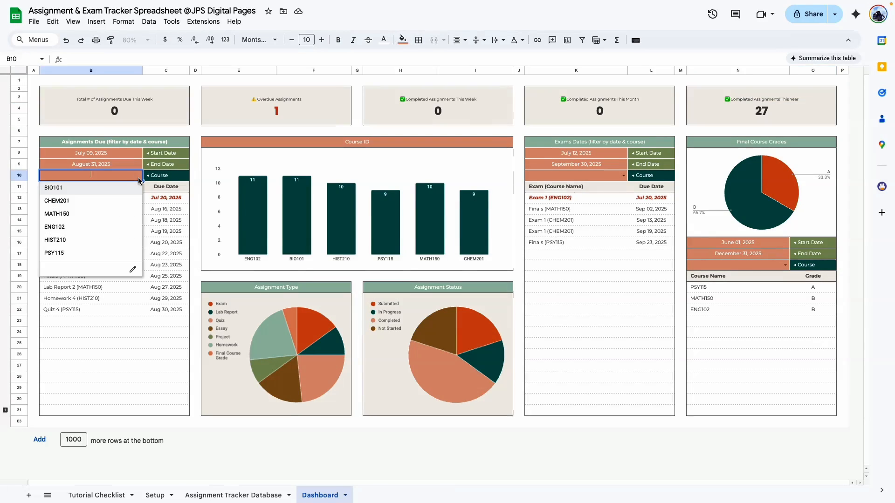
left_click(173, 221)
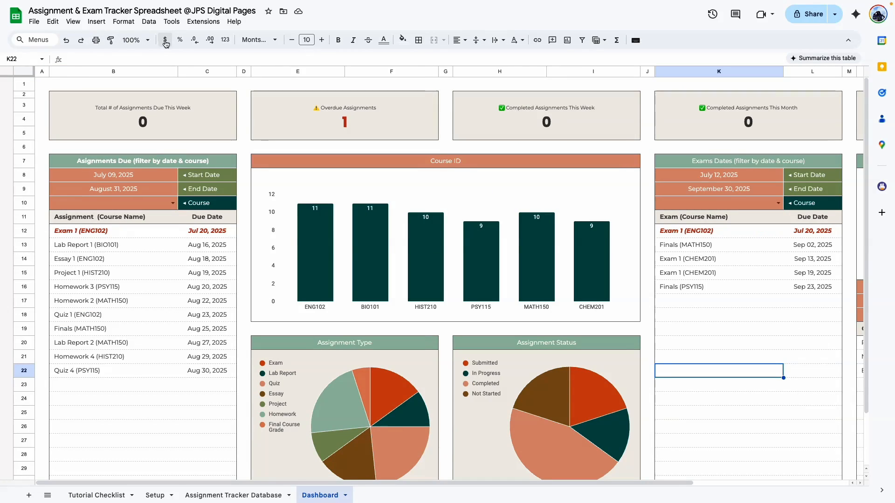
Mark "Template overview" as done on the Tutorial Checklist sheet, viewed at 150% zoom.
left_click(98, 495)
left_click(136, 40)
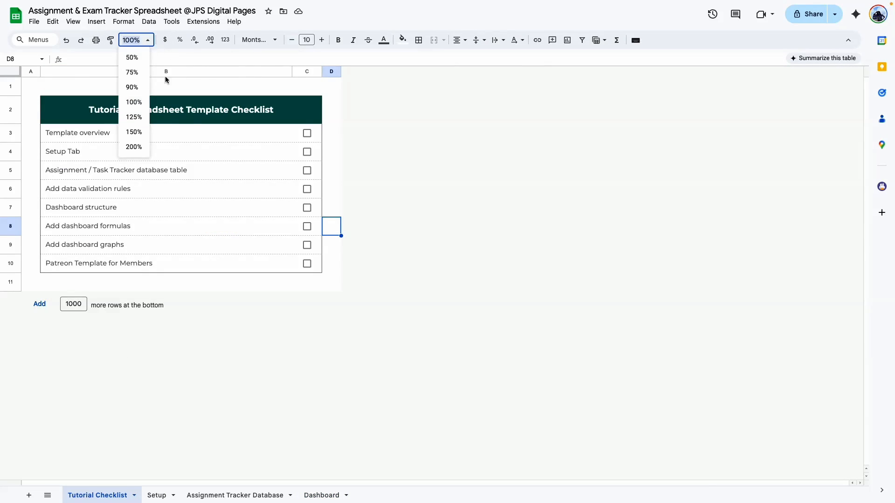
left_click(134, 132)
left_click(461, 166)
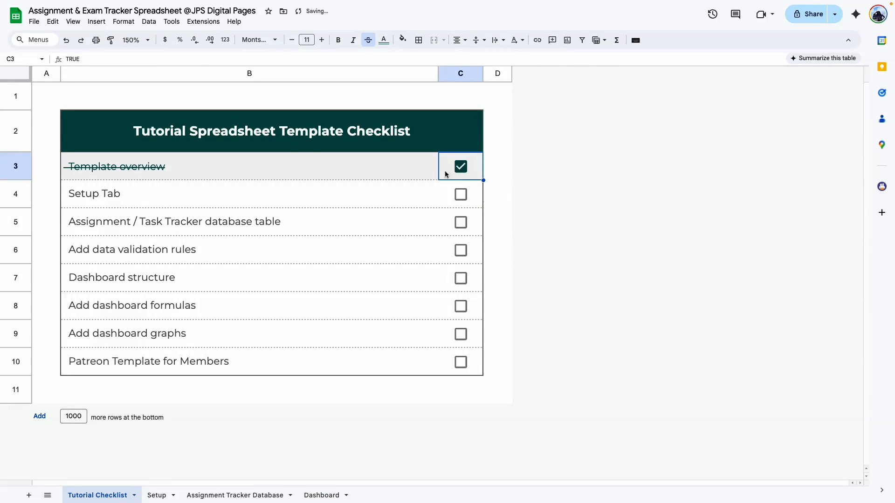
left_click(121, 193)
left_click(140, 250)
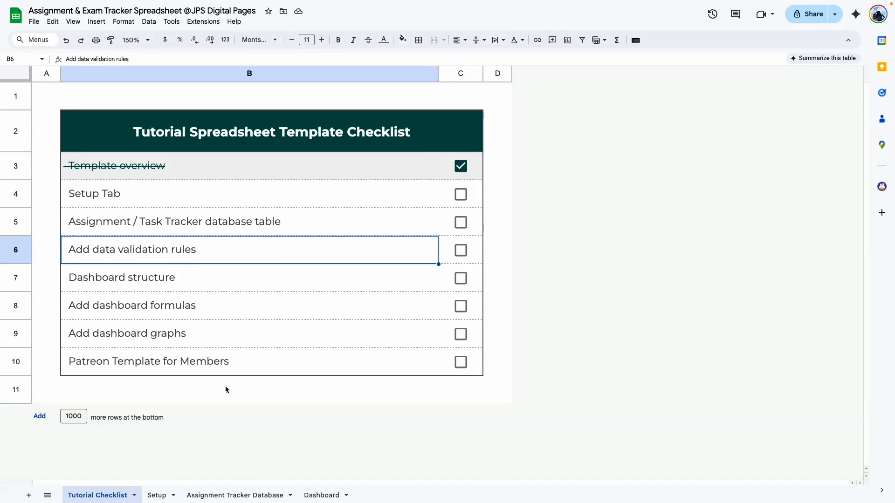
Add a new sheet directly after the Setup sheet and name it "Setup 2".
left_click(157, 495)
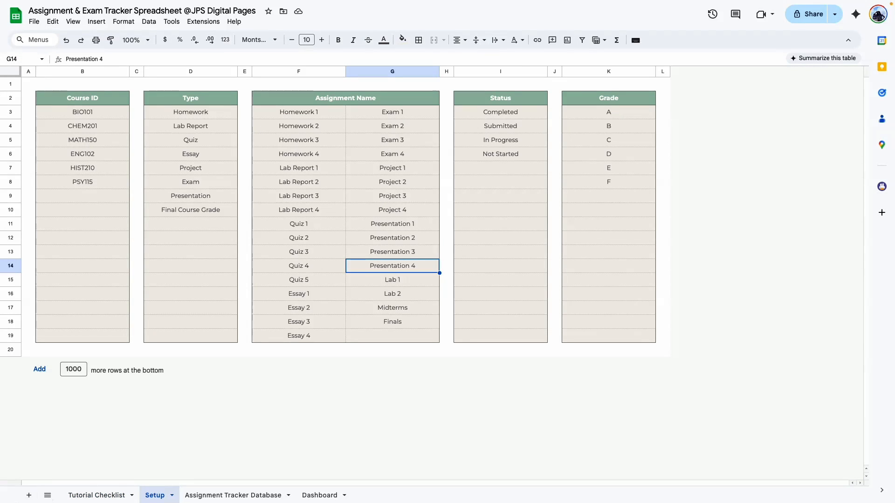
left_click(29, 495)
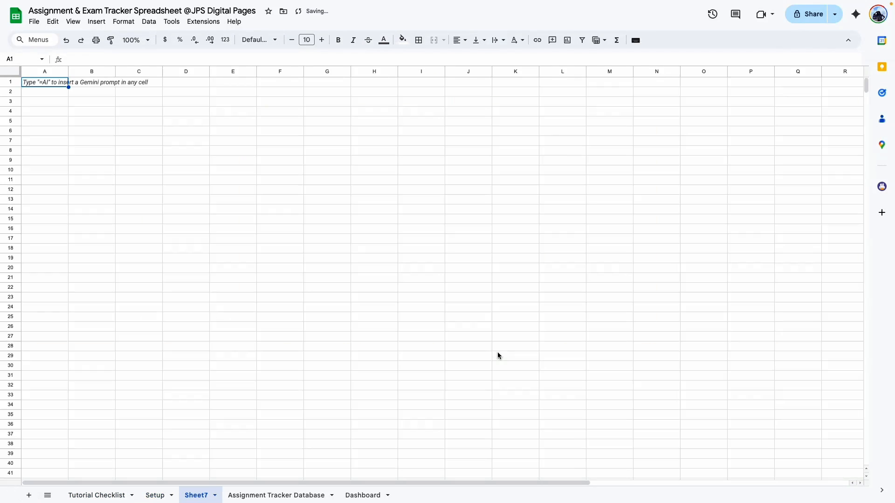
double_click(192, 496)
type("Setup 2")
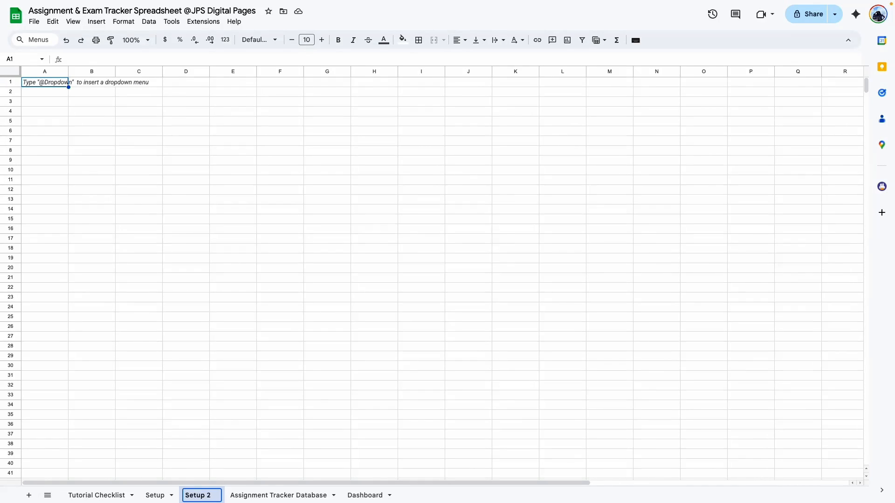
key("Return")
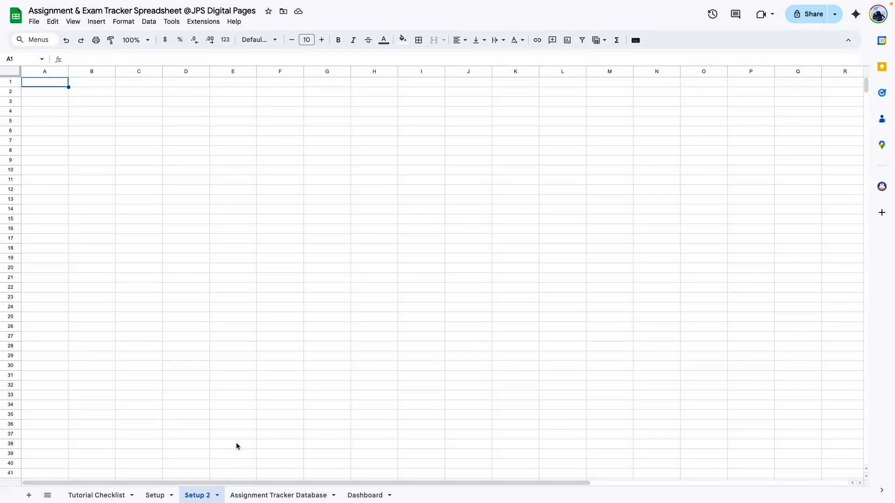
Format all cells of the Setup 2 sheet in Montserrat, centred horizontally and aligned to the middle vertically.
left_click(276, 261)
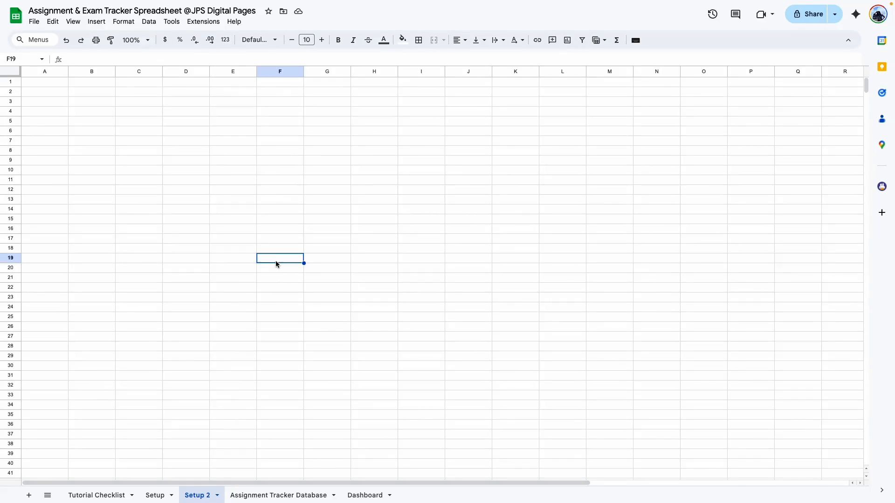
left_click(13, 73)
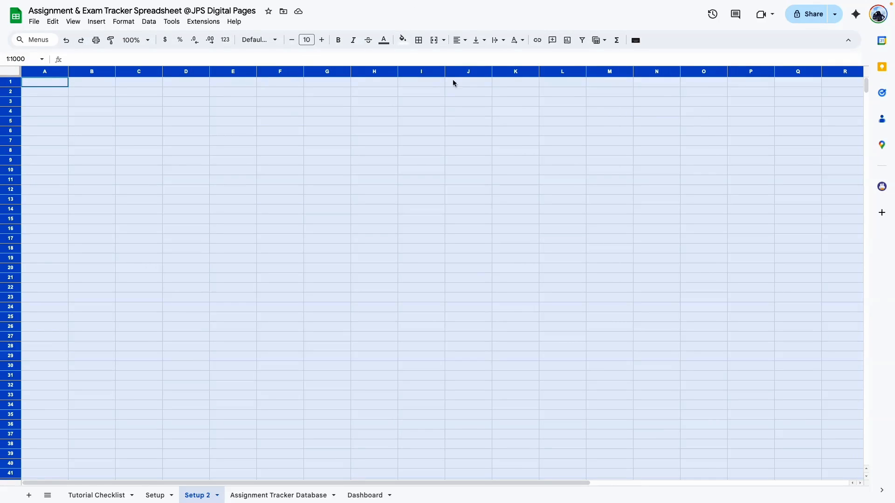
left_click(259, 40)
left_click(317, 134)
left_click(459, 40)
left_click(475, 58)
left_click(479, 40)
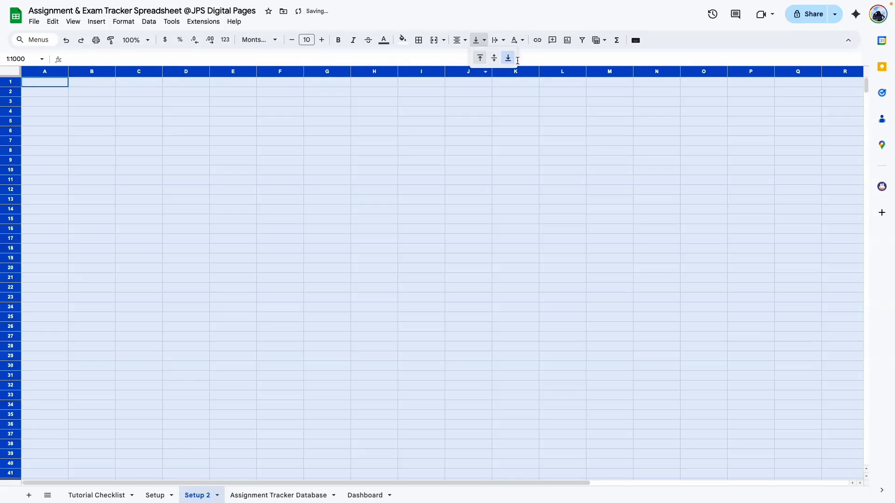
left_click(493, 59)
left_click(481, 208)
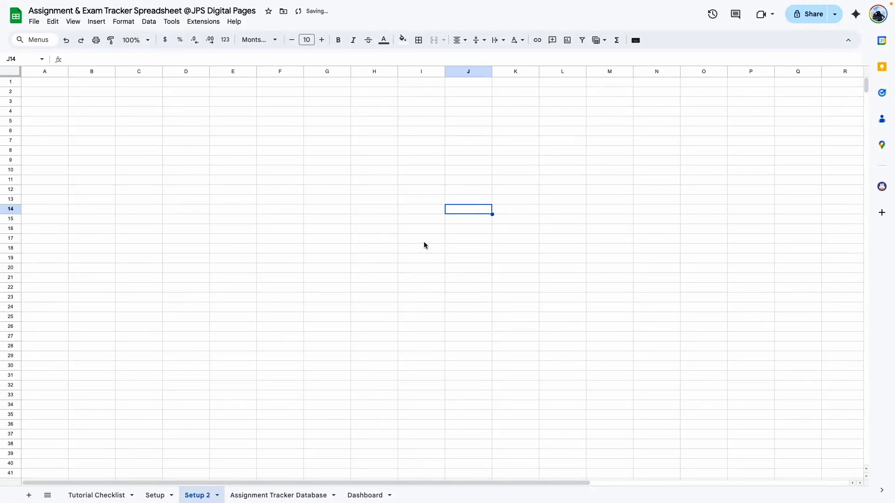
Compare with the Setup sheet's layout and delete columns M to Z from the Setup 2 sheet.
left_click(155, 495)
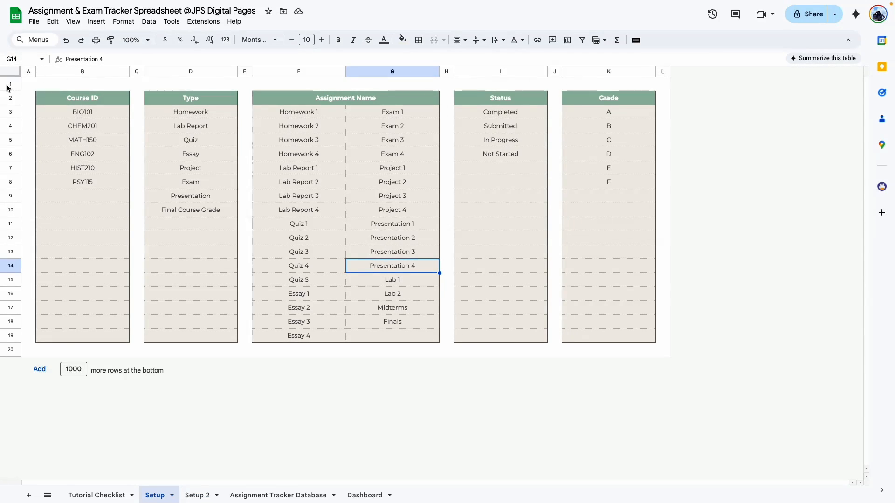
left_click(200, 496)
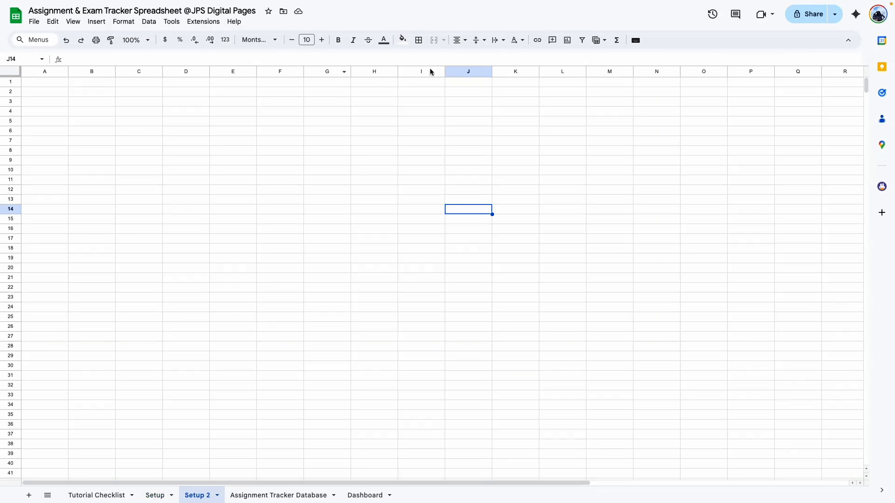
left_click_drag(601, 72, 857, 75)
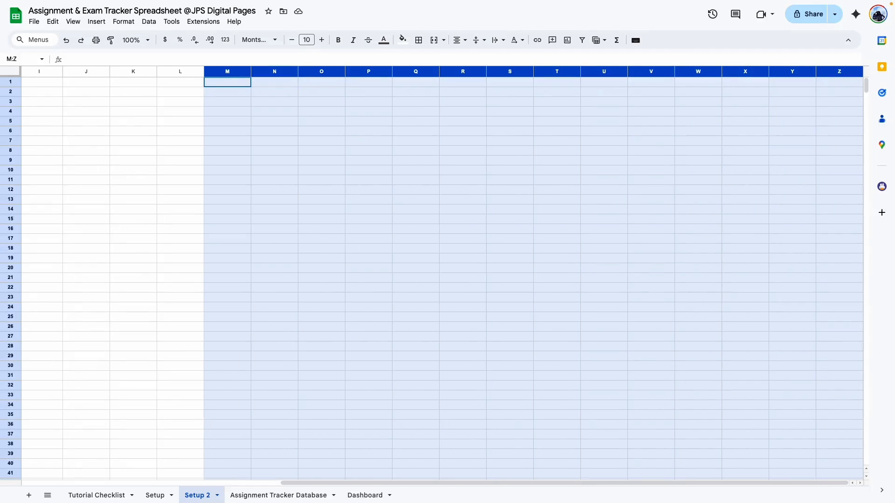
right_click(708, 82)
left_click(736, 183)
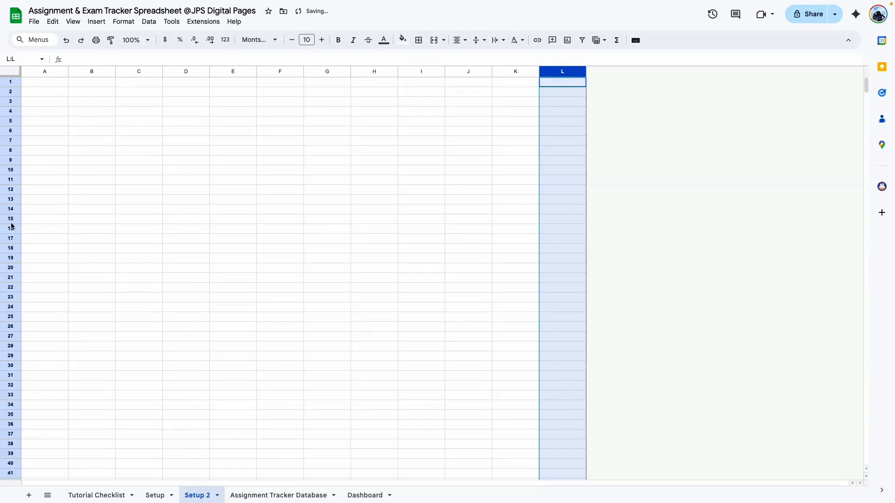
Delete every row below row 20 on the Setup 2 sheet.
left_click(28, 291)
left_click(10, 277)
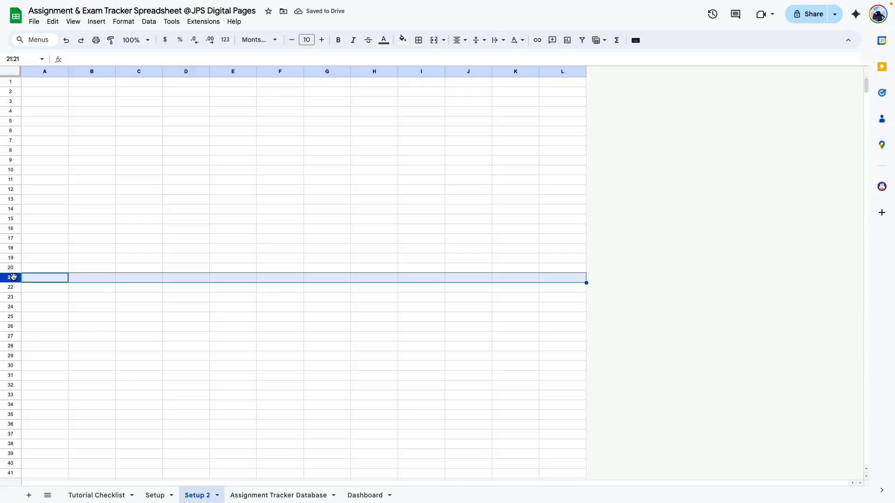
key("ctrl+shift+Down")
right_click(13, 276)
left_click(72, 136)
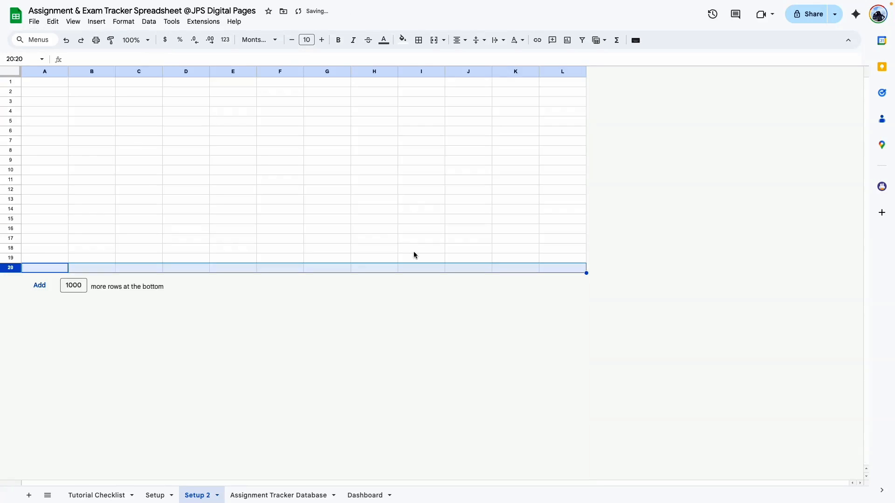
left_click(414, 249)
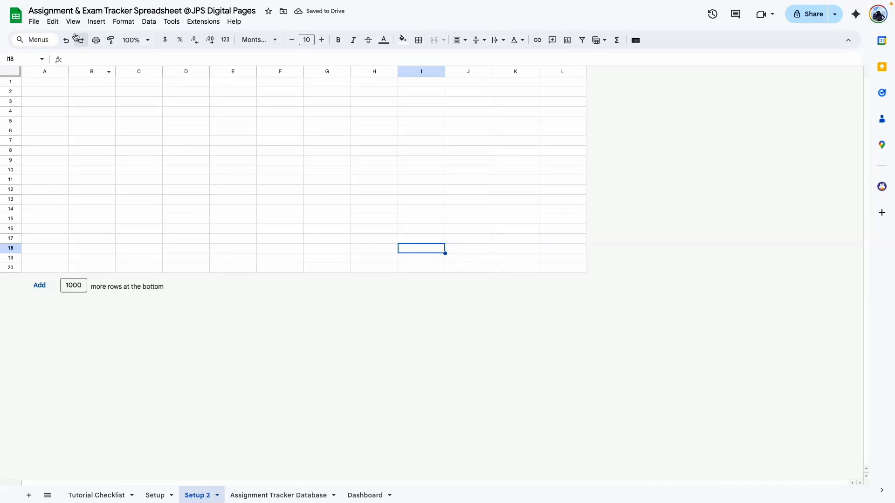
Set the width of the outer columns A and L to 30 pixels.
left_click(46, 140)
left_click(42, 71)
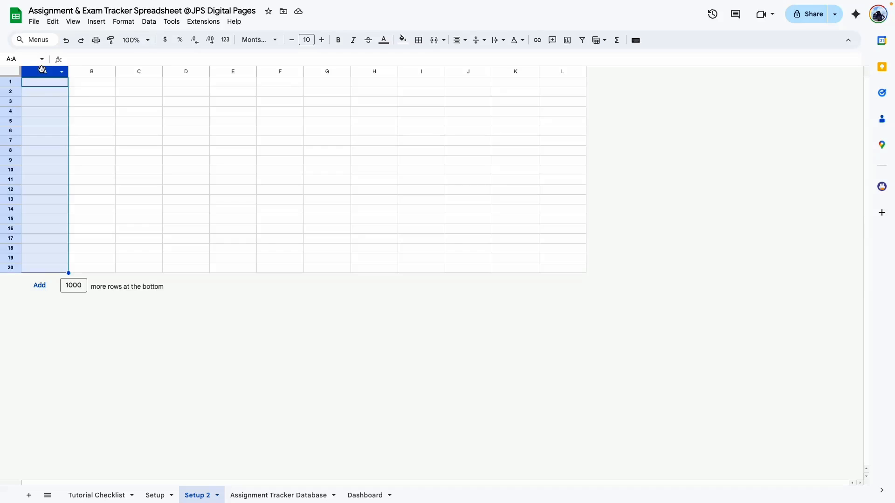
left_click(546, 70, "ctrl")
right_click(545, 71)
left_click(621, 131)
type("30")
key("Return")
left_click(294, 141)
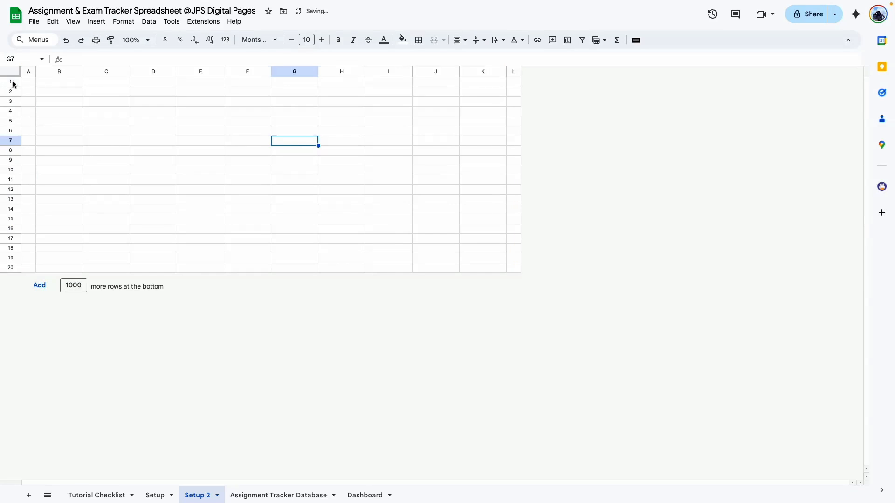
Set the height of rows 1 to 20 to 30 pixels.
left_click_drag(13, 84, 14, 268)
right_click(14, 267)
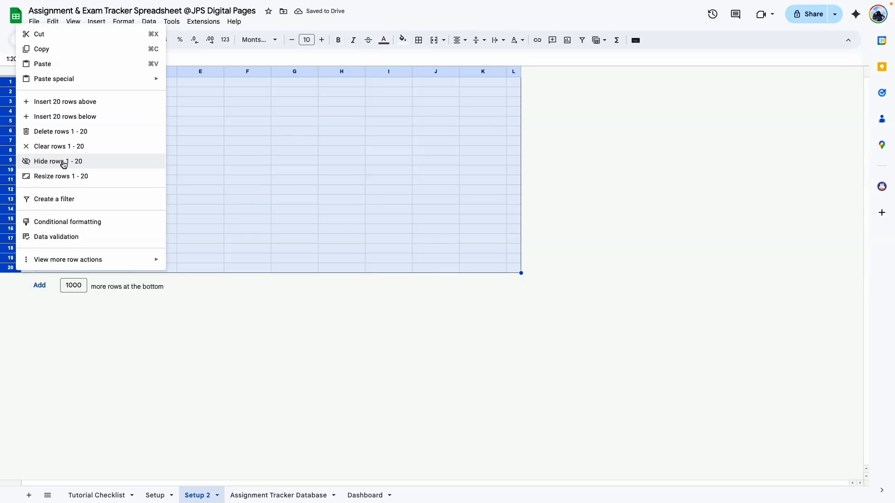
left_click(60, 176)
left_click(399, 226)
type("30")
key("Return")
left_click(378, 183)
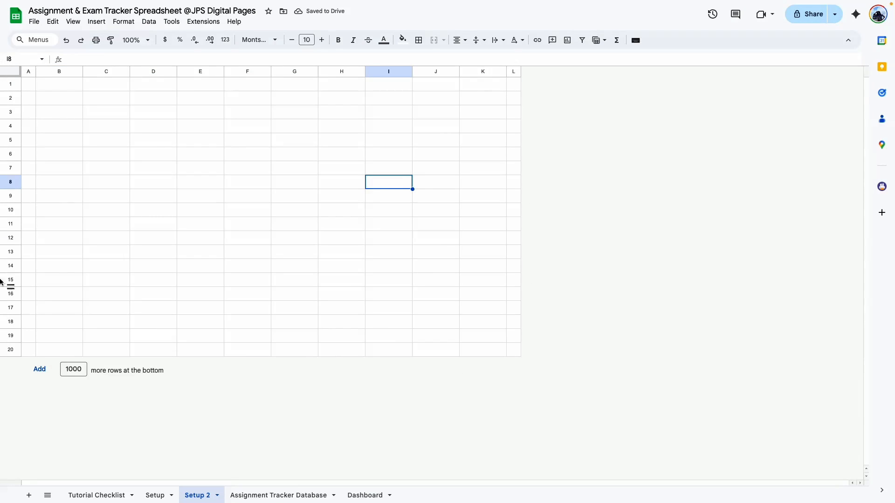
Check the column layout on the Setup sheet and set columns B, D, F, G, I and K on Setup 2 to 200 pixels wide.
left_click(156, 495)
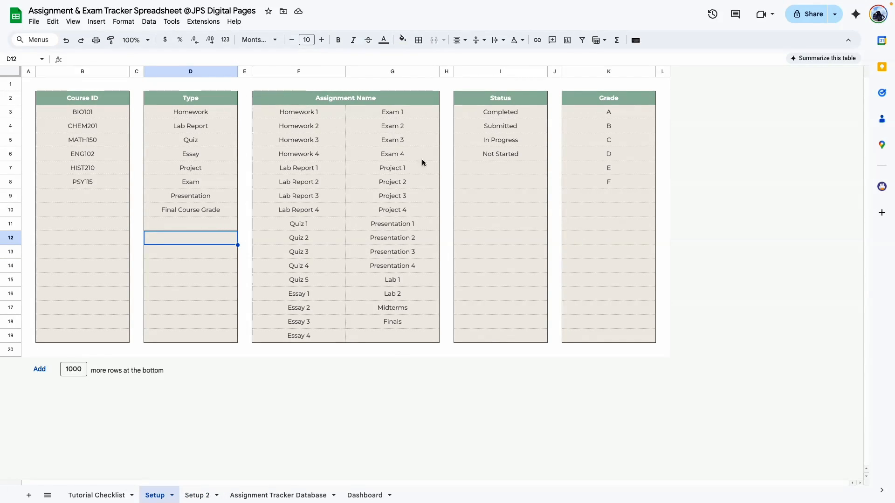
left_click(191, 496)
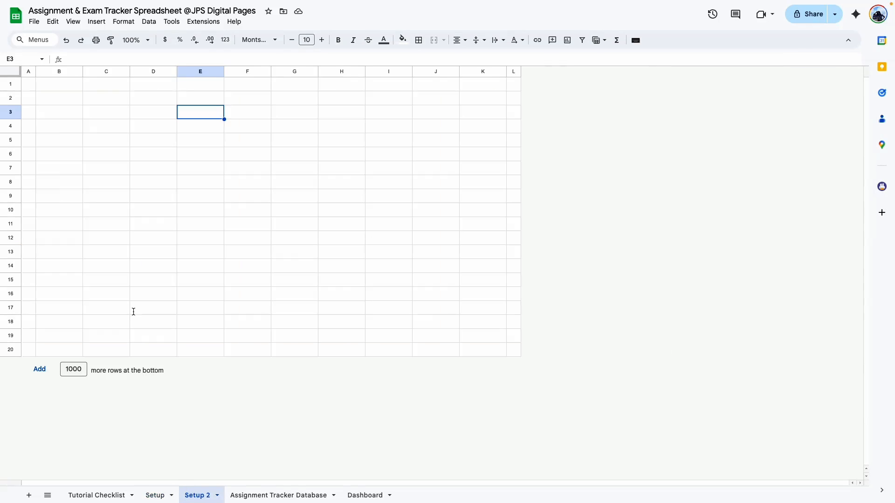
left_click(56, 71)
left_click(144, 71, "ctrl")
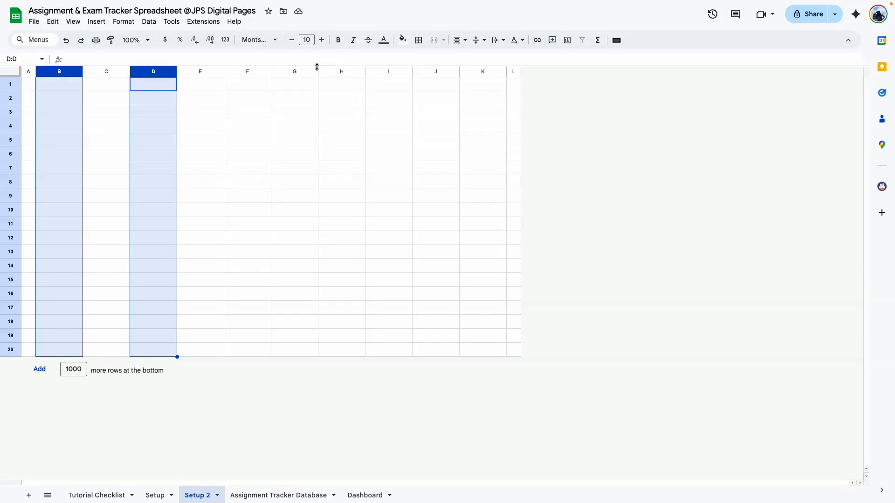
left_click(242, 71, "ctrl")
left_click(287, 71, "ctrl")
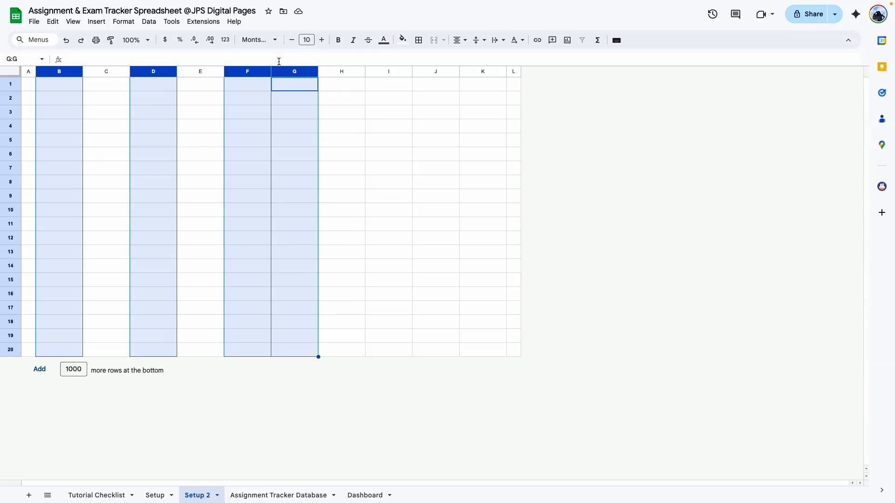
left_click(391, 72, "ctrl")
left_click(471, 71, "ctrl")
right_click(471, 72)
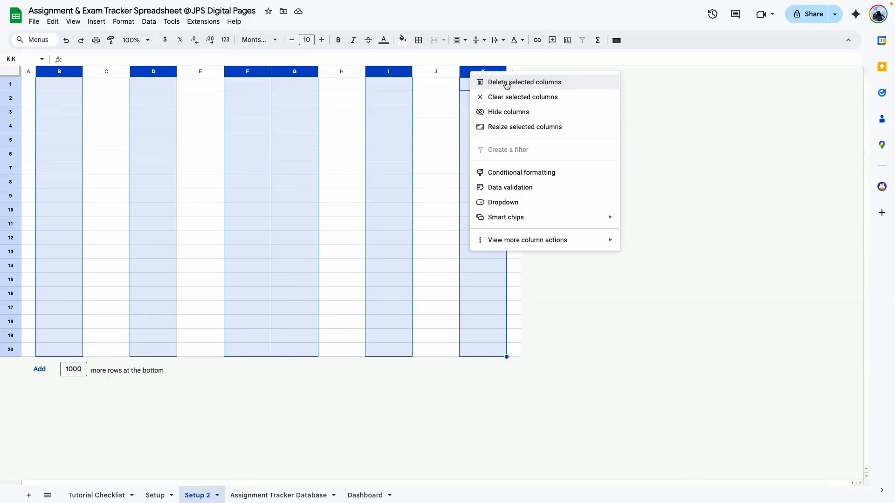
left_click(544, 126)
type("200")
key("Return")
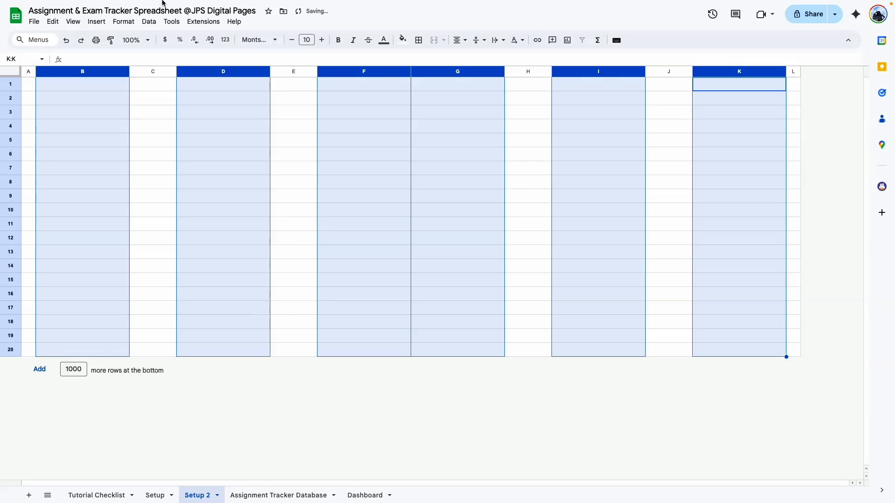
Set the width of the spacer columns C, E, H and J to 30 pixels.
left_click(162, 121)
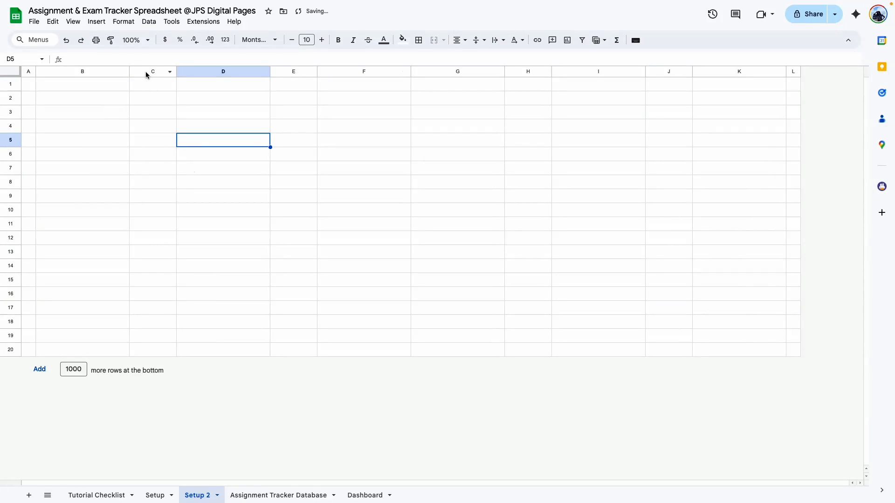
left_click(145, 71)
left_click(294, 71, "ctrl")
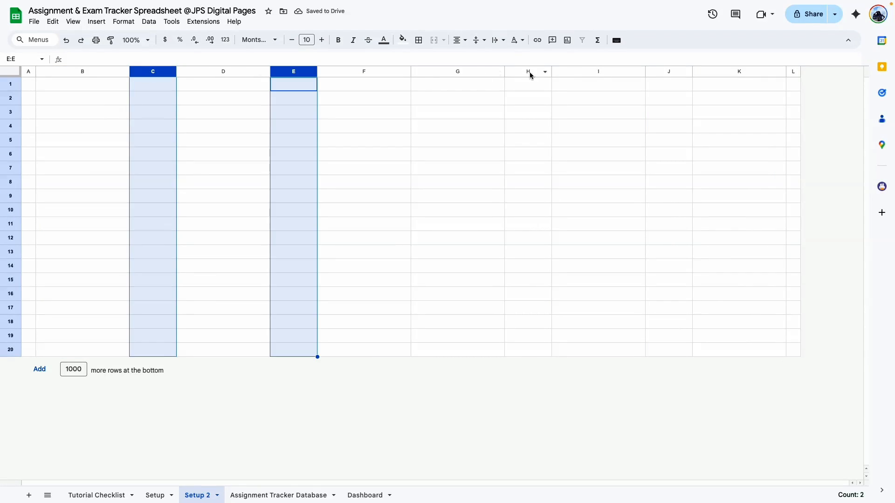
left_click(523, 70, "ctrl")
left_click(668, 73, "ctrl")
right_click(668, 72)
left_click(710, 128)
type("30")
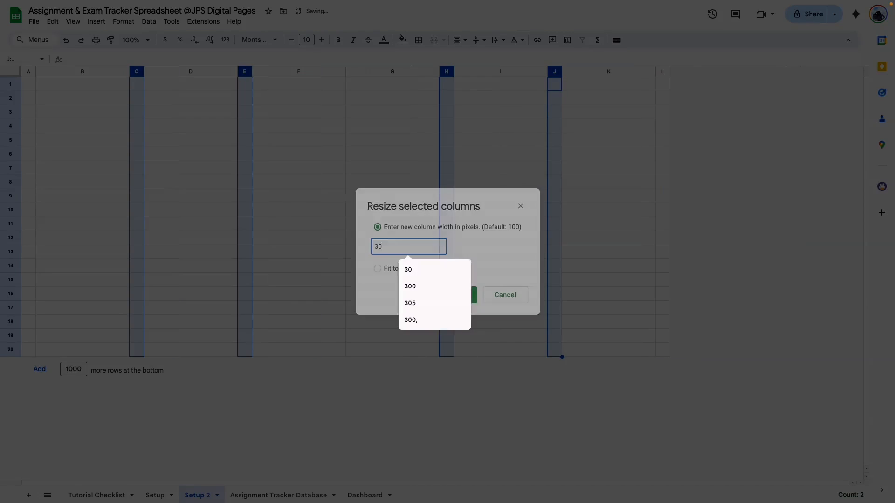
key("Return")
Add an outer border around B2:B19 and another around the header cell B2.
left_click_drag(112, 98, 119, 337)
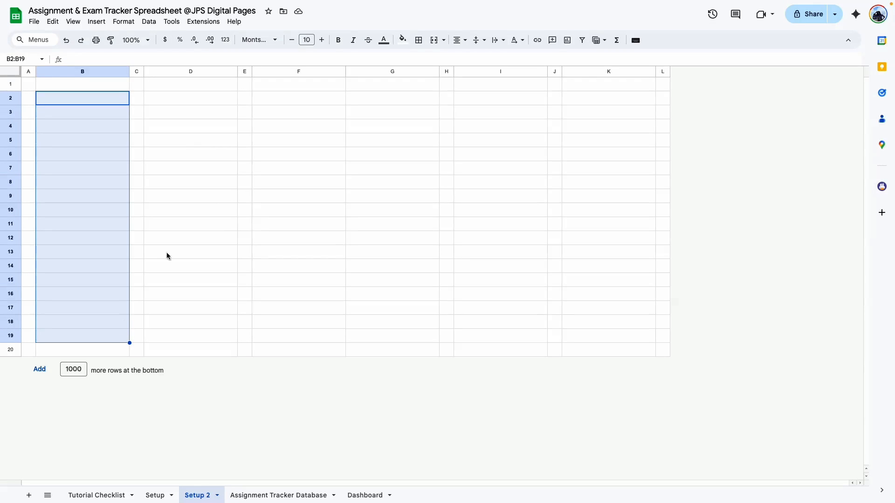
left_click(419, 41)
left_click(487, 60)
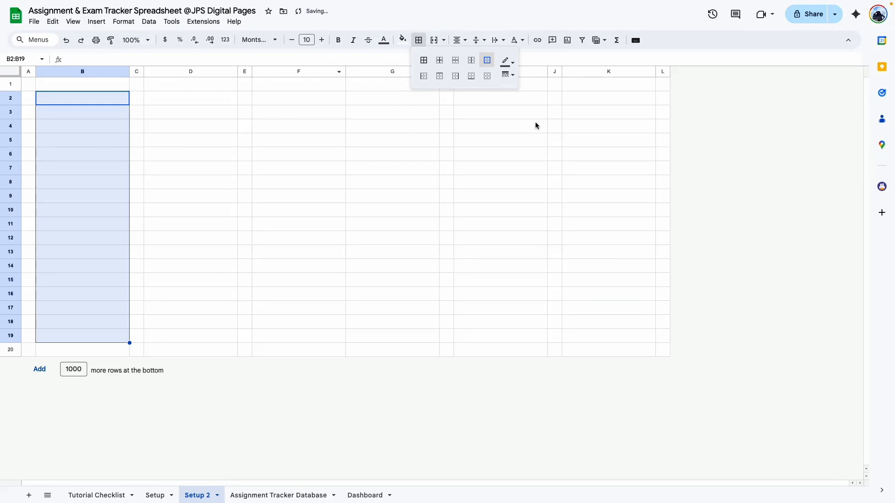
left_click(191, 168)
left_click(93, 96)
left_click(418, 40)
left_click(487, 60)
left_click(77, 153)
Add horizontal inner borders to B3:B19 in a lighter grey with the dashed line style.
left_click_drag(102, 112, 116, 340)
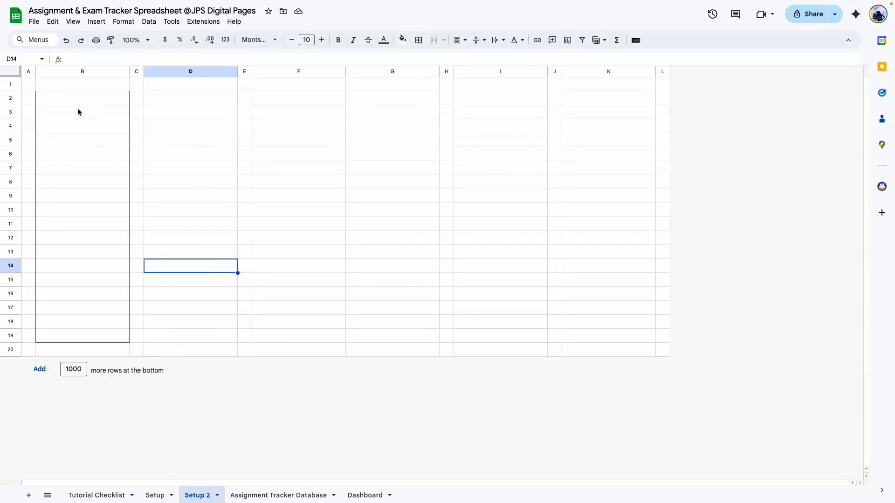
left_click_drag(93, 111, 111, 337)
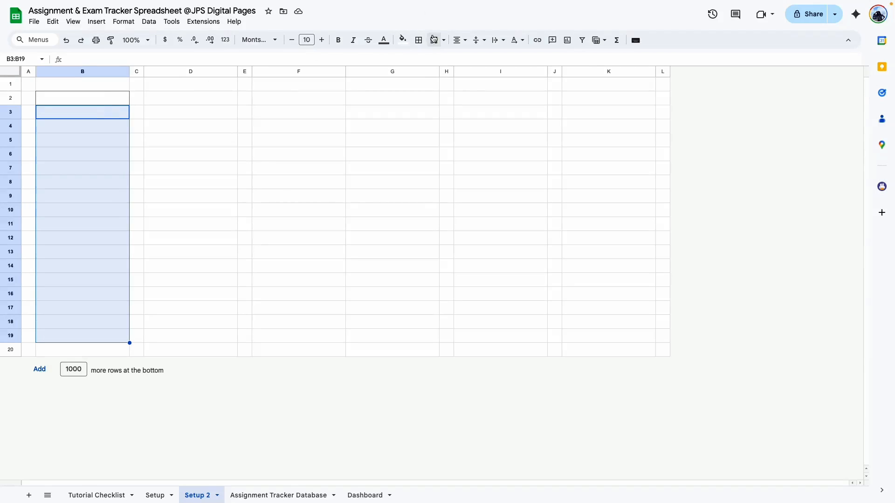
left_click(419, 40)
left_click(455, 61)
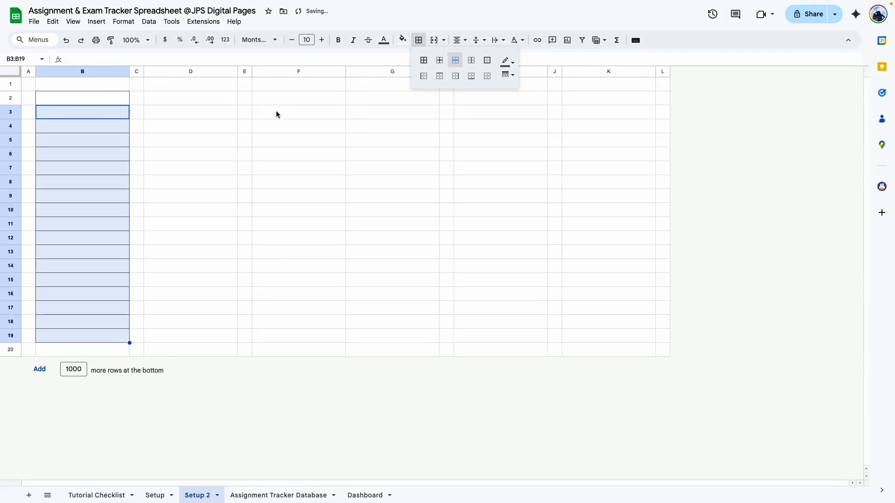
left_click(506, 61)
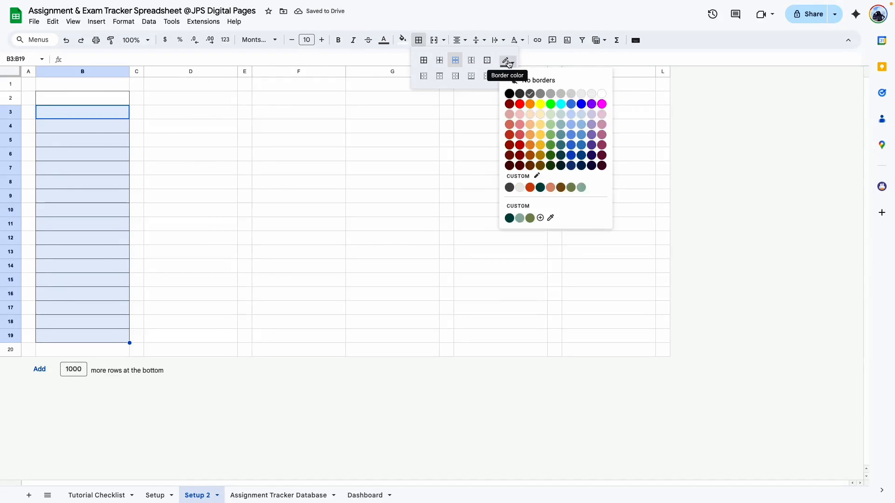
left_click(551, 95)
left_click(508, 75)
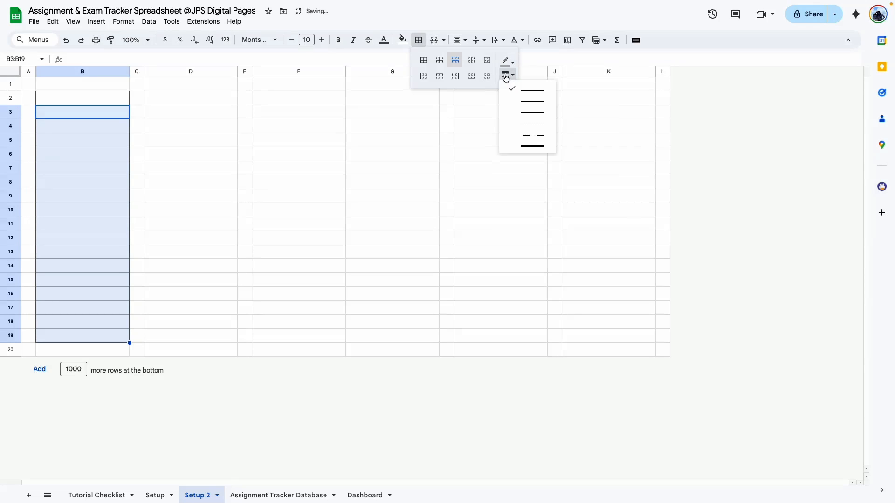
left_click(536, 127)
left_click_drag(250, 224, 254, 225)
left_click(195, 266)
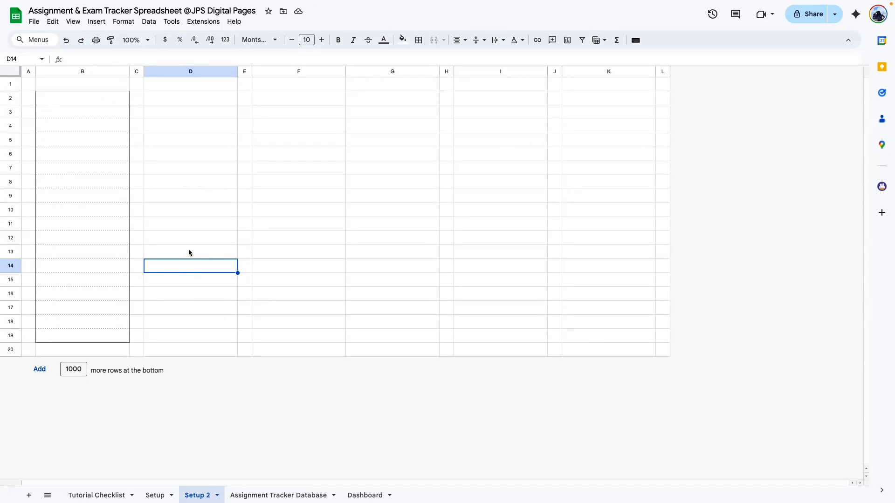
key("Right")
key("Right")
key("Right")
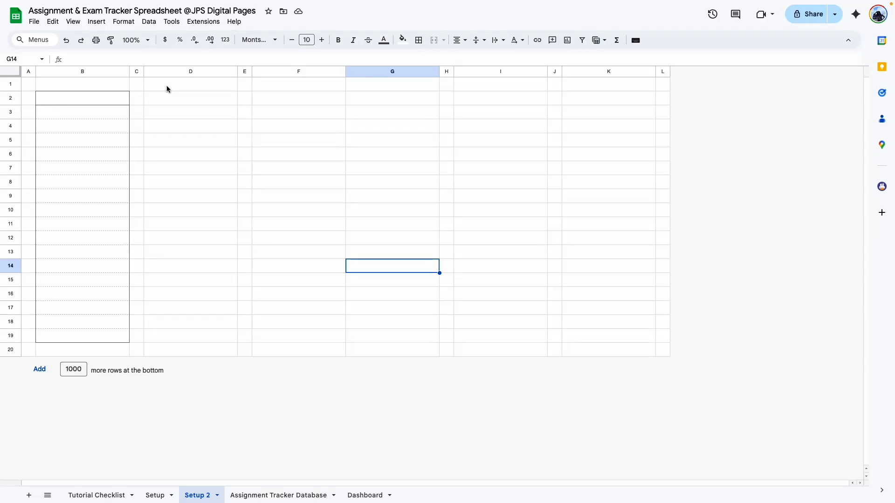
Compare with the Setup sheet and fill header cell B2 on Setup 2 with the custom sage green theme colour.
left_click(156, 495)
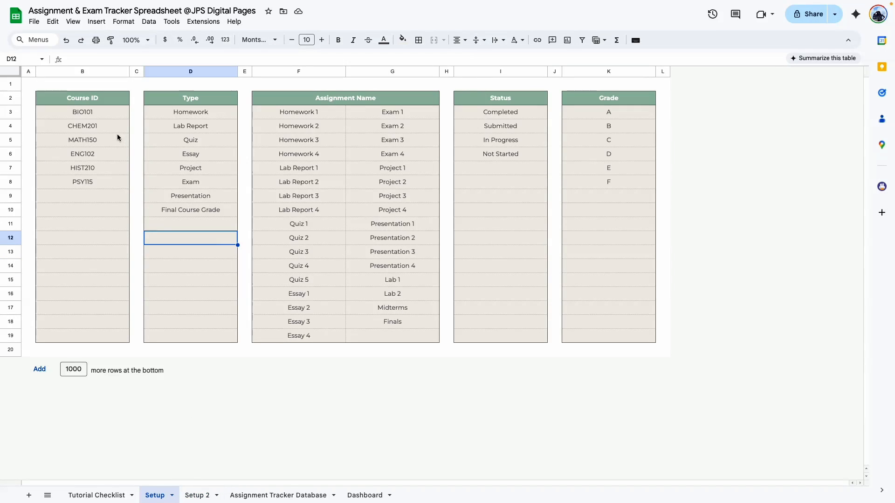
left_click(197, 495)
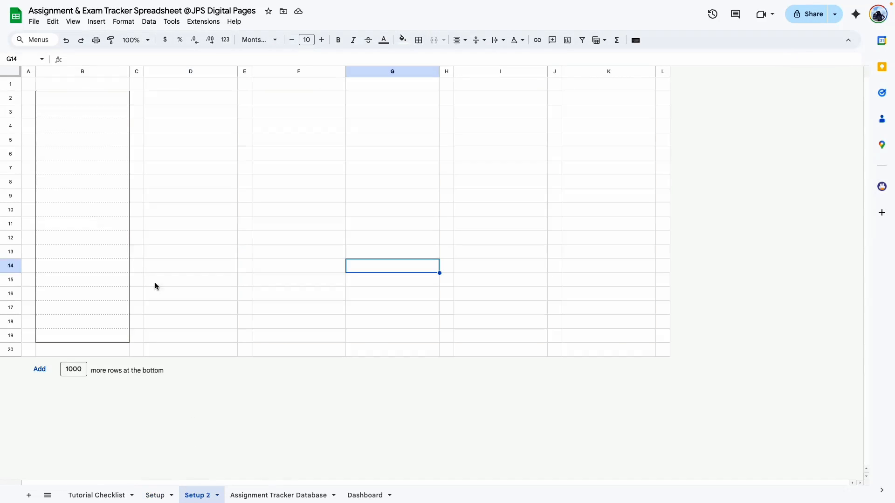
left_click(121, 104)
left_click(403, 40)
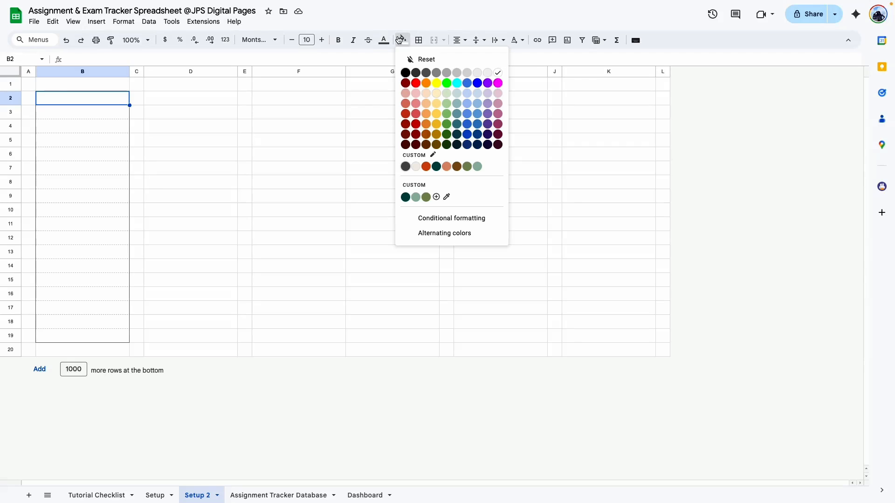
left_click(477, 167)
left_click(310, 168)
Fill B3:B19 with the light beige theme colour and compare the result with the Setup sheet.
left_click_drag(118, 112, 118, 340)
left_click(402, 40)
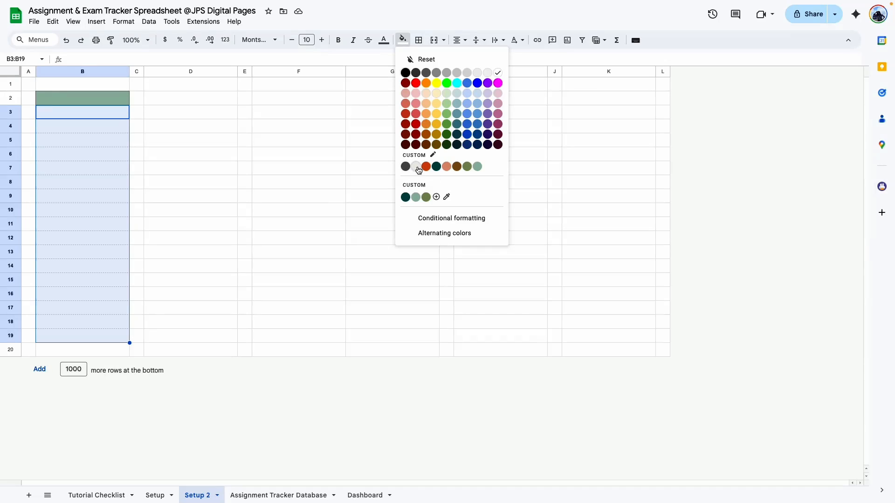
left_click(419, 169)
left_click(244, 224)
left_click(150, 495)
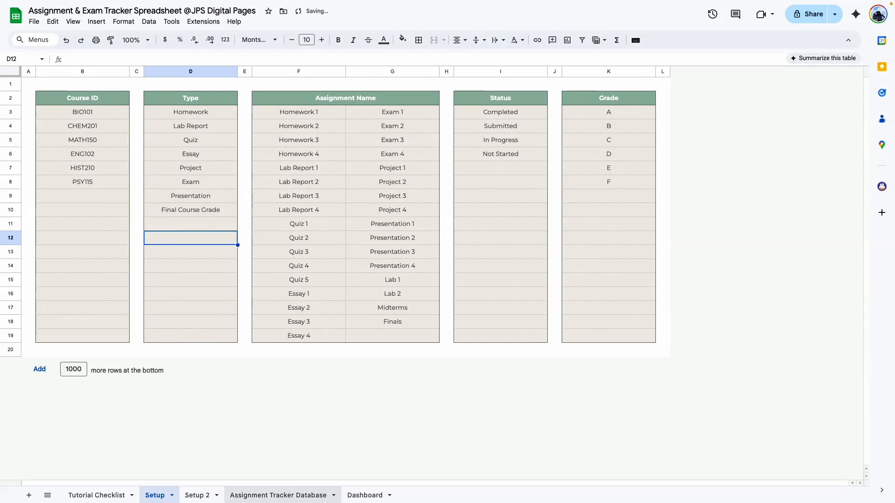
left_click(197, 495)
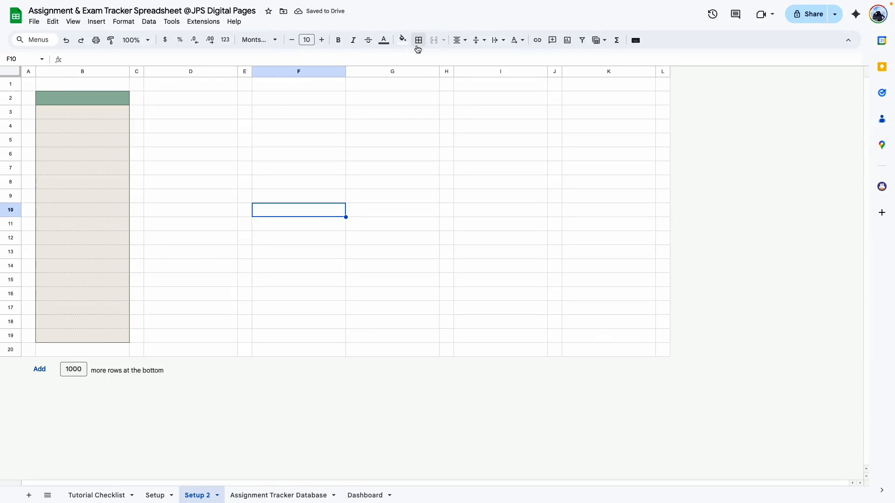
Check which fill colour in the palette is used by header cell B2.
left_click(403, 40)
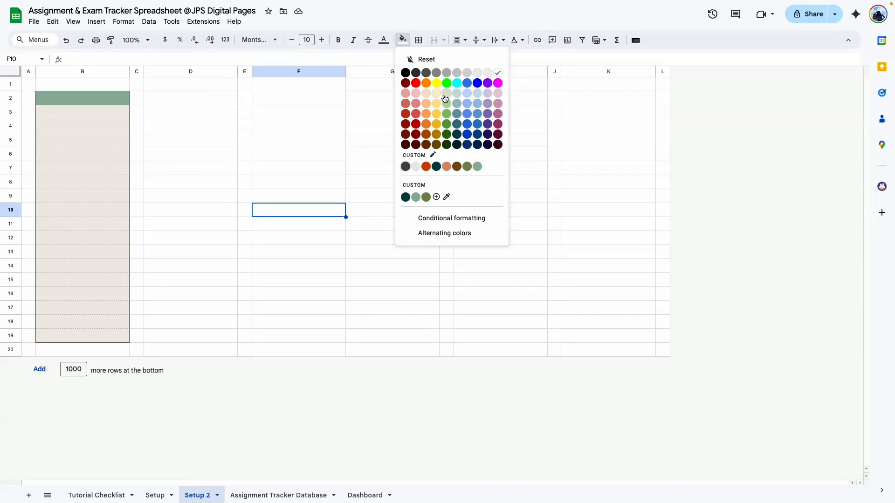
left_click(82, 98)
left_click(402, 39)
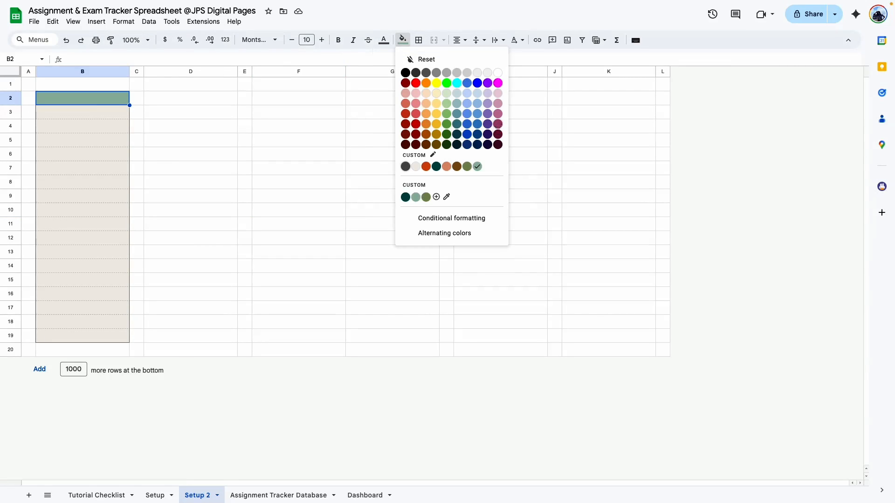
left_click(298, 168)
Open the theme colour settings from the fill palette and switch the spreadsheet theme to Vintage.
left_click(403, 40)
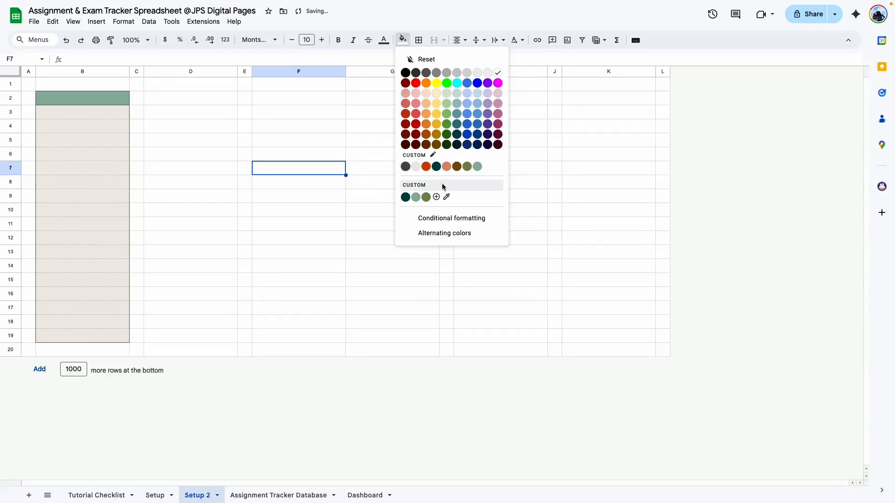
left_click(433, 158)
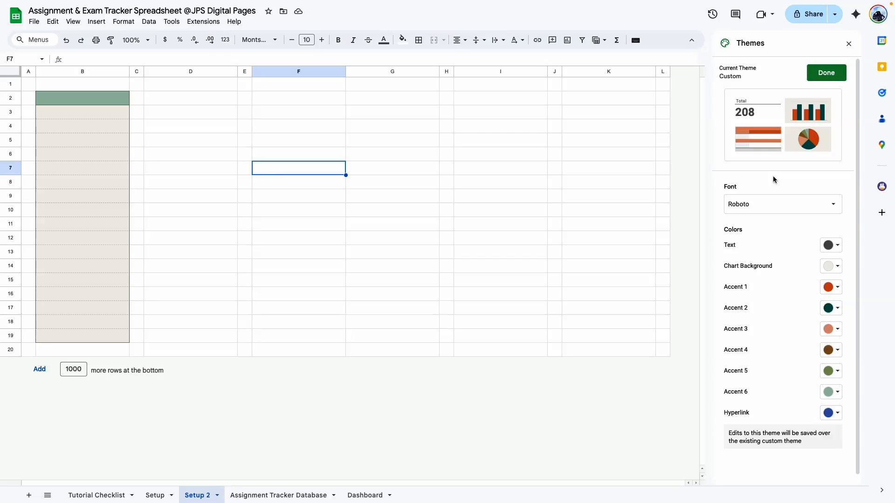
left_click(823, 77)
scroll(777, 185, "down", 12)
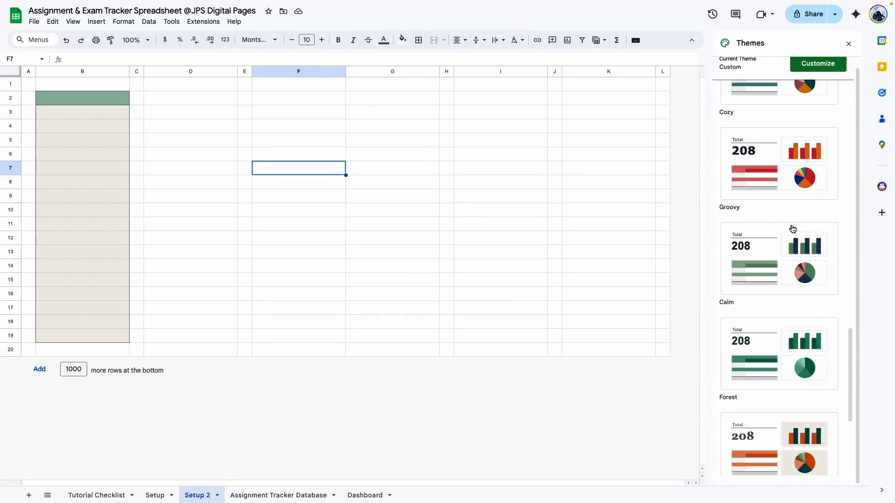
left_click(772, 210)
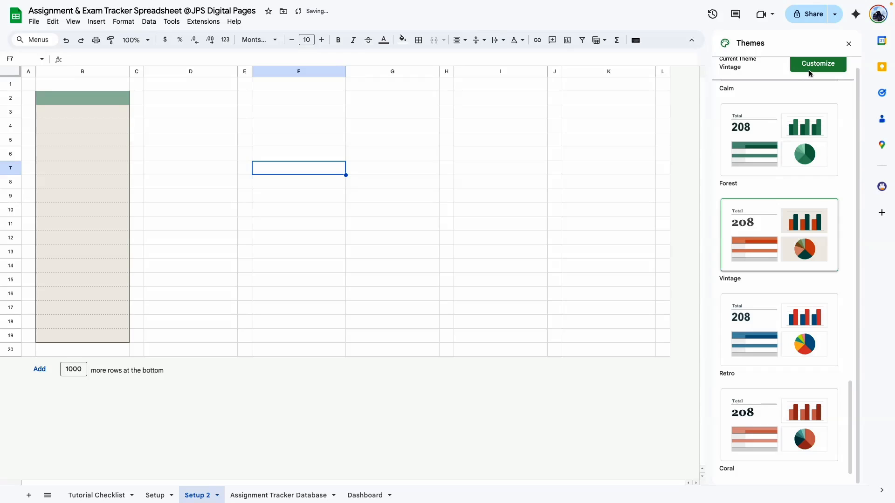
Open the Vintage theme for customising and inspect the custom colour options for Chart Background and Accent 3.
scroll(808, 272, "up", 2)
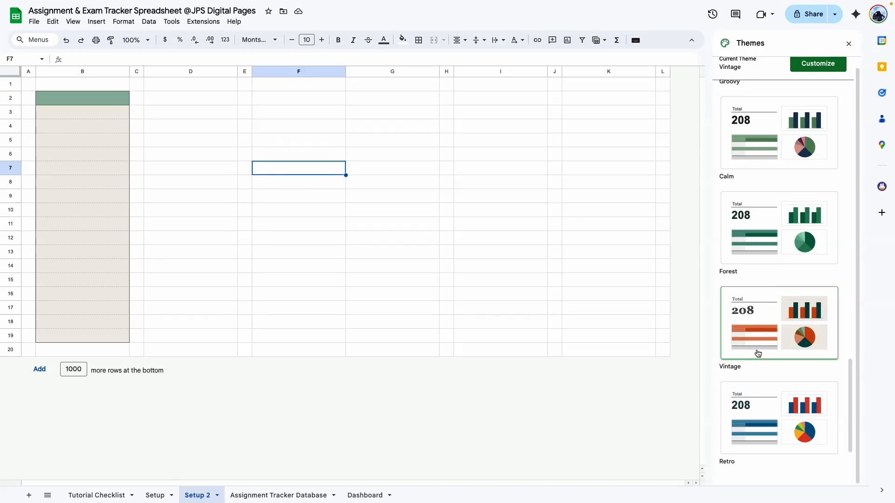
left_click(810, 66)
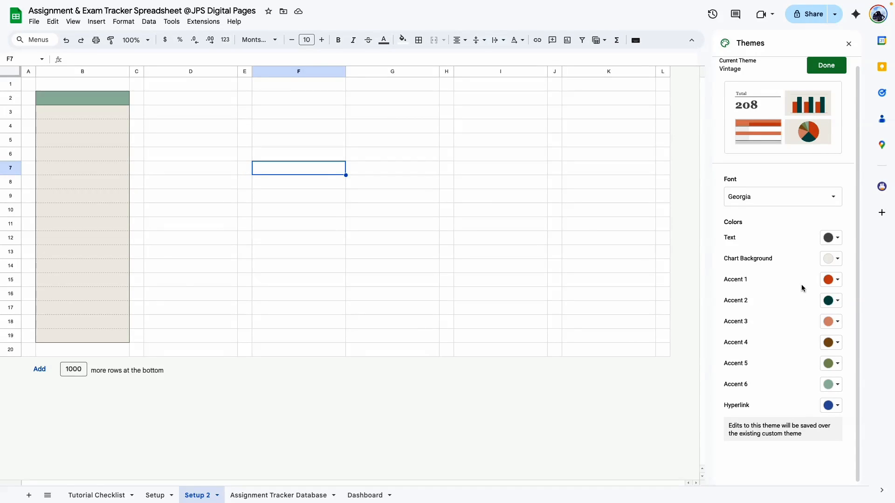
left_click(837, 259)
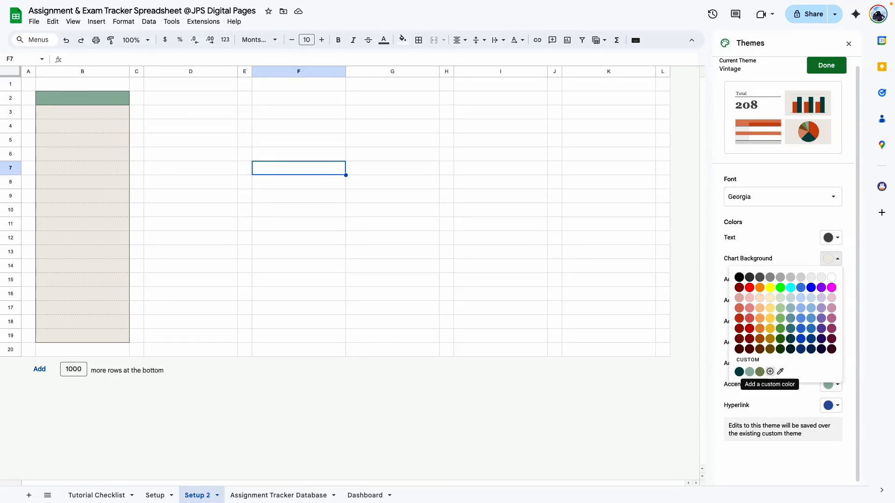
left_click(770, 372)
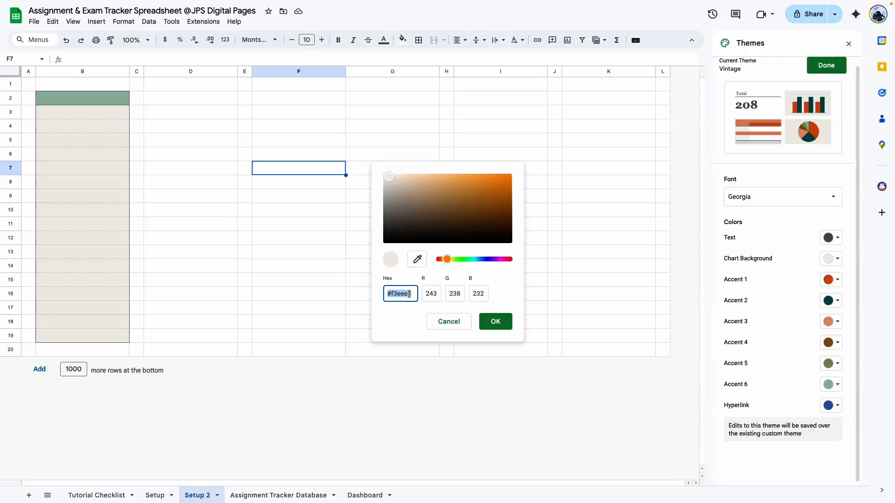
left_click(462, 320)
left_click(831, 322)
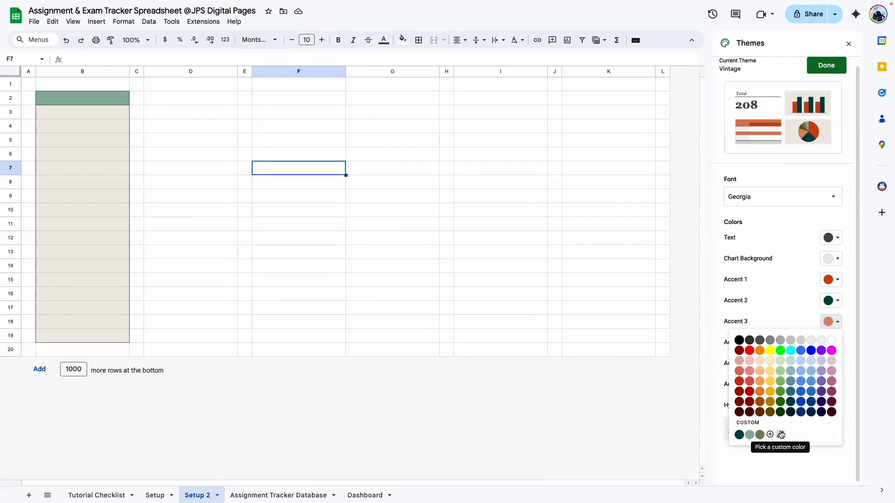
left_click(800, 262)
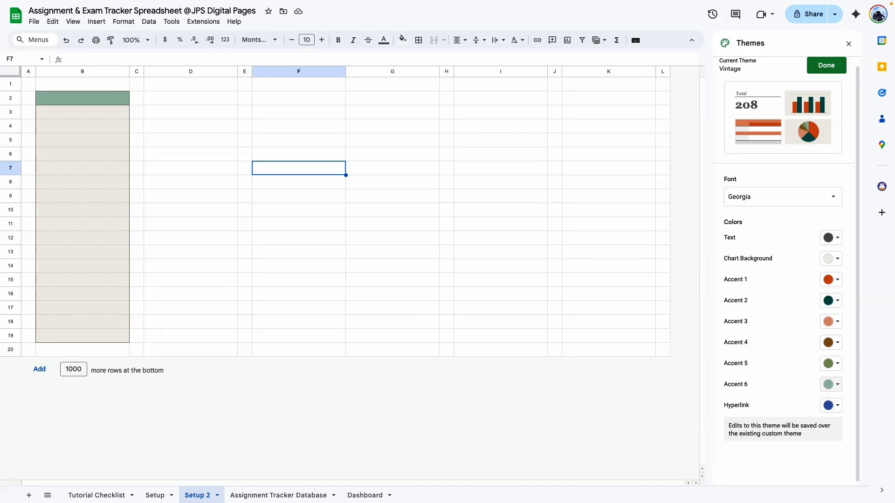
Try customising the theme with a dark purple Accent 6 and a grey Chart Background.
left_click(837, 383)
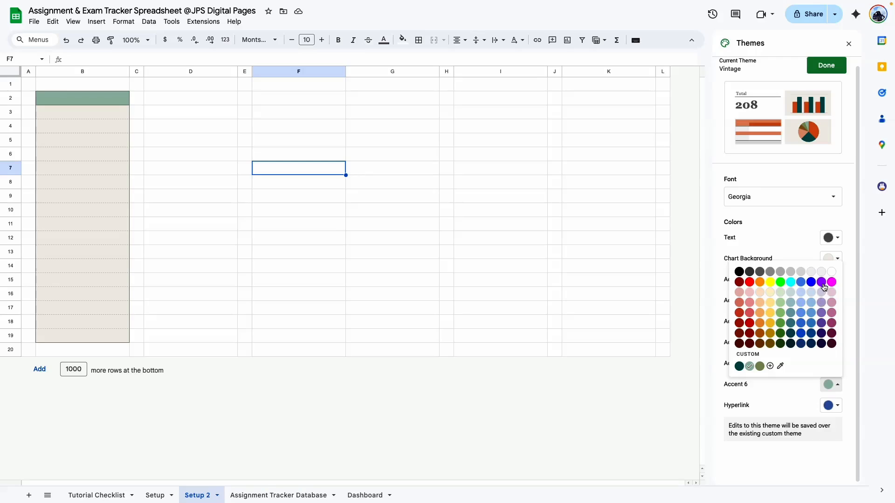
left_click(821, 323)
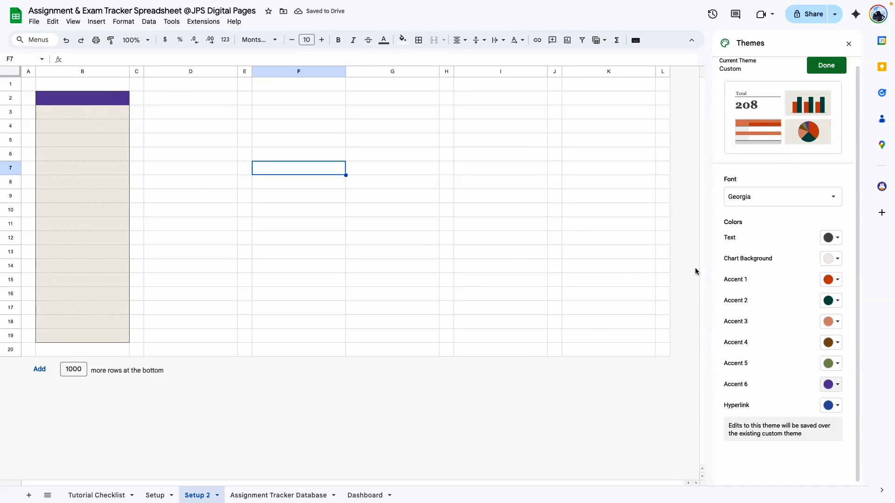
left_click(837, 260)
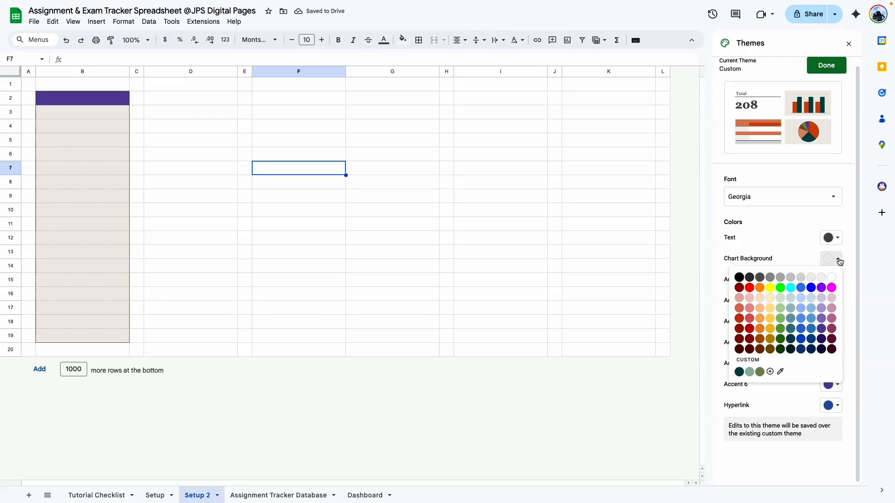
left_click(810, 279)
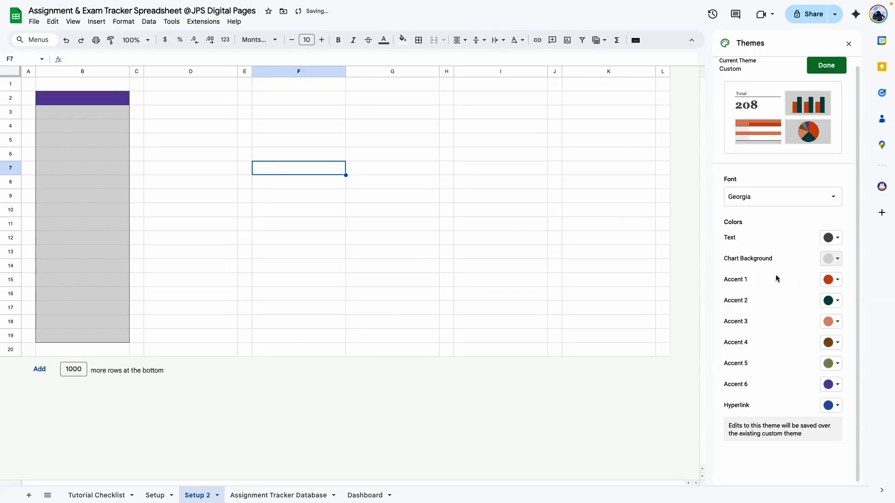
left_click(823, 70)
left_click(373, 238)
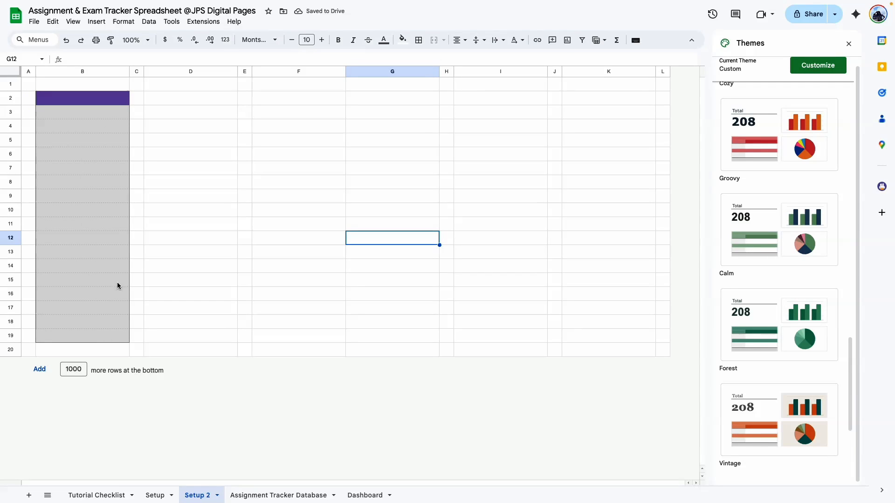
Check how the customised theme colours look on the Setup and Dashboard sheets, and return to Setup 2.
left_click(155, 495)
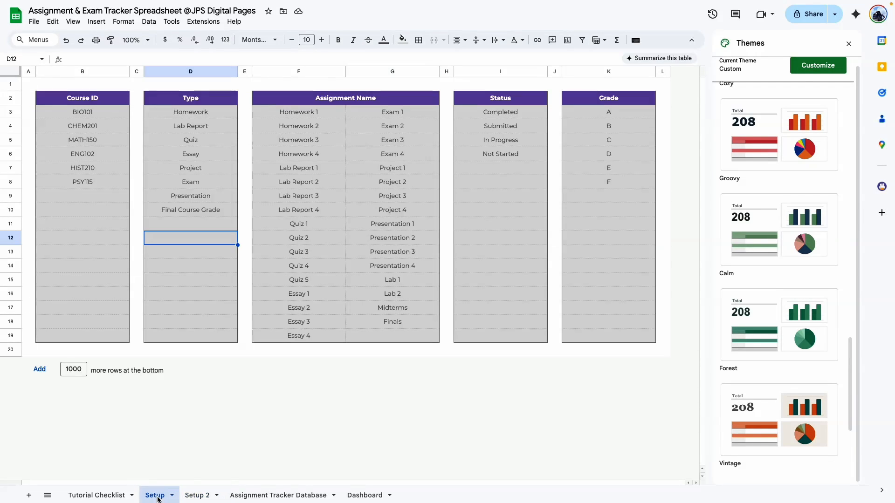
left_click(365, 495)
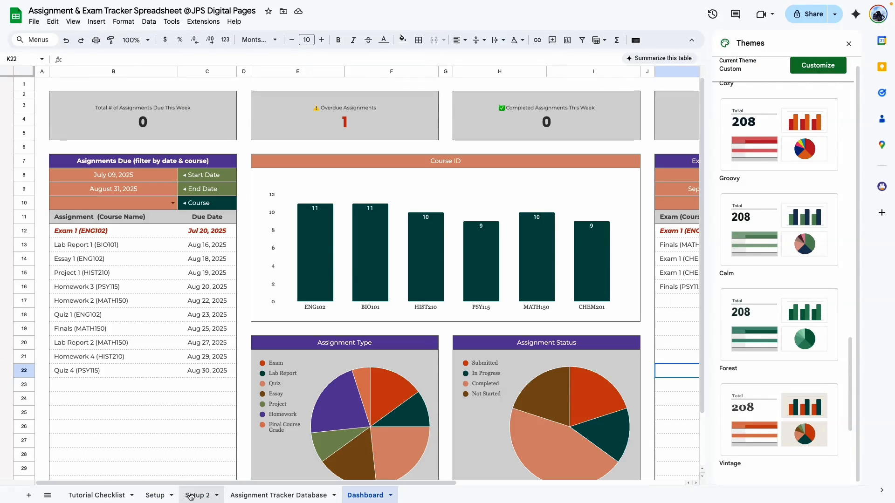
left_click(196, 495)
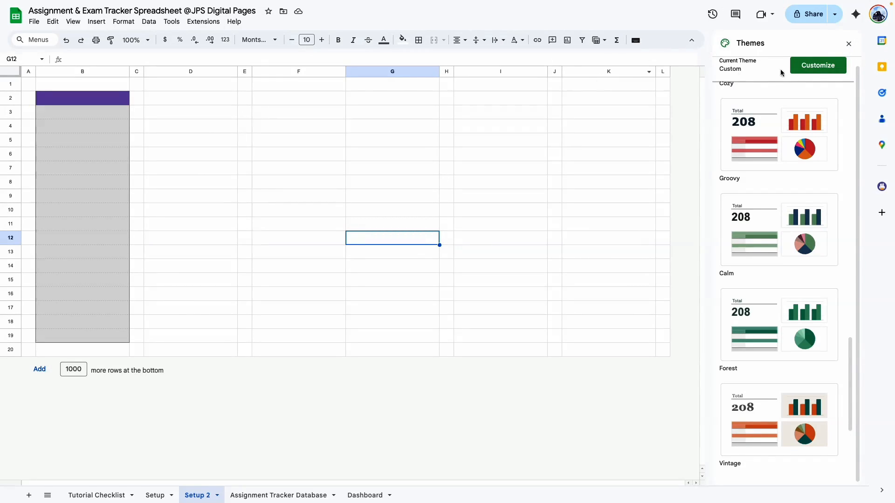
Close the theme settings and undo the Accent 6 and Chart Background colour changes.
left_click(848, 43)
left_click(485, 214)
key("ctrl+z")
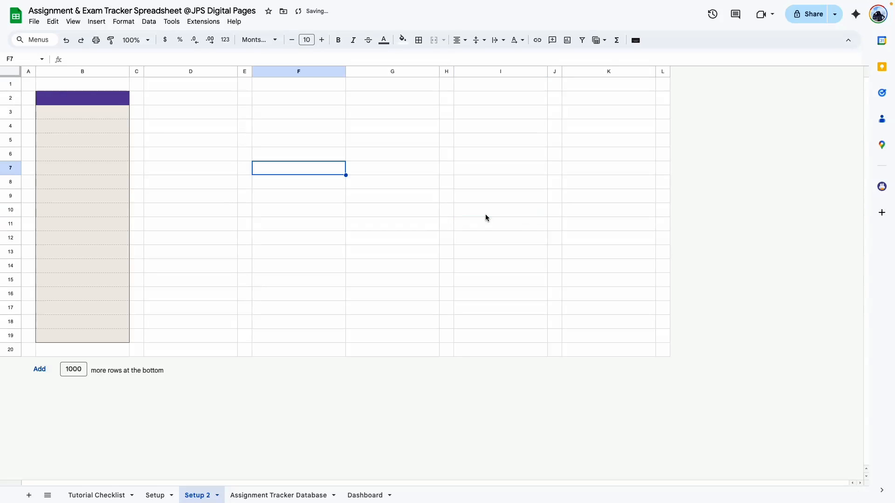
key("ctrl+z")
key("ctrl+z")
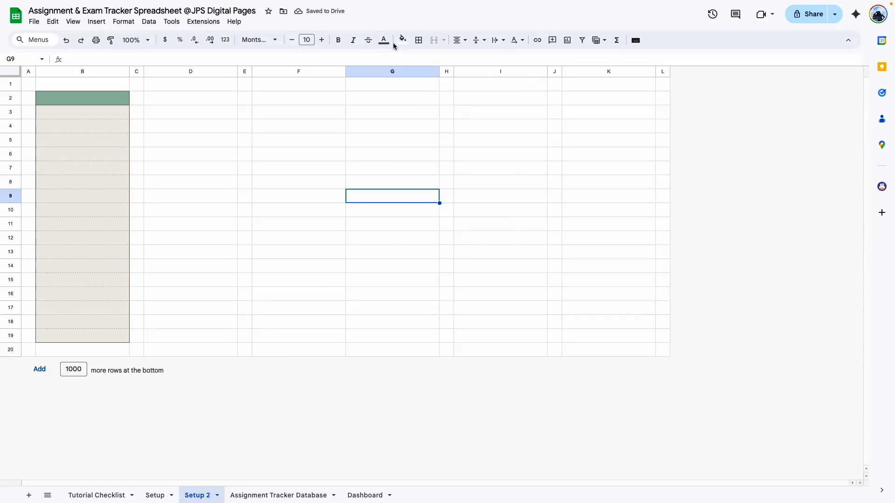
left_click(383, 40)
key("ctrl+z")
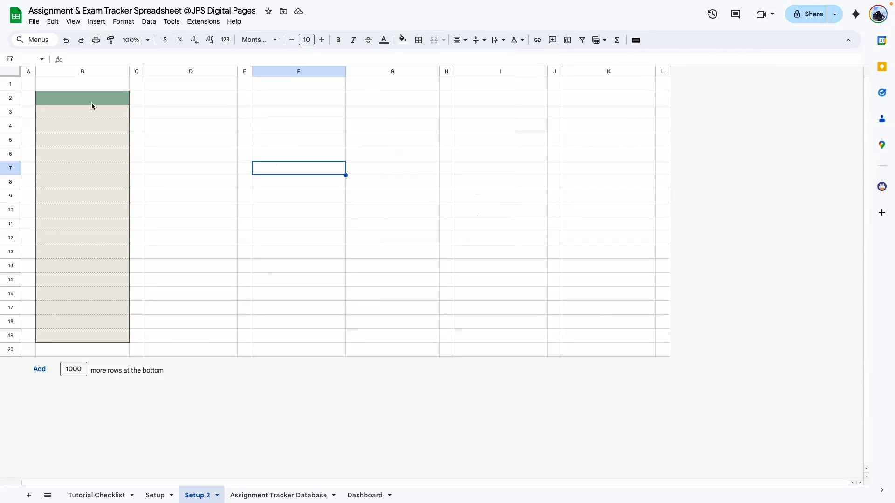
Copy the formatting of B2:B19 onto rows 2 to 19 of columns D, F and G.
left_click_drag(103, 95, 118, 334)
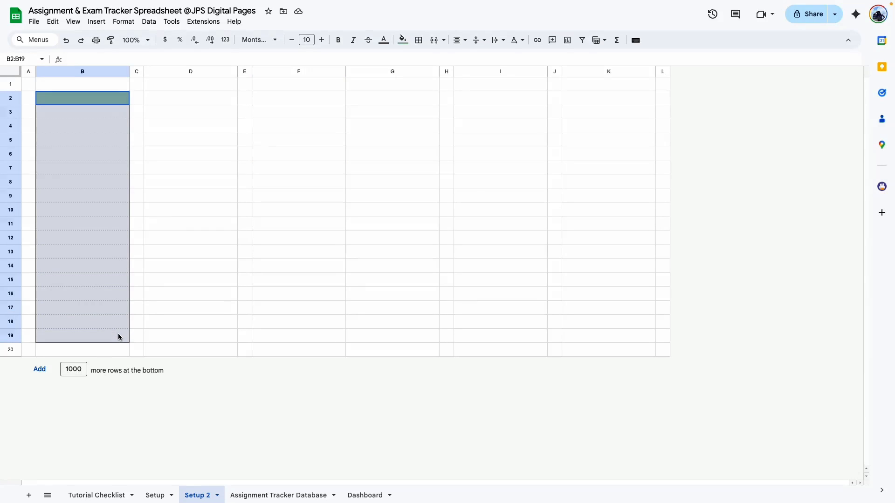
left_click(111, 41)
left_click(152, 97)
left_click(263, 102)
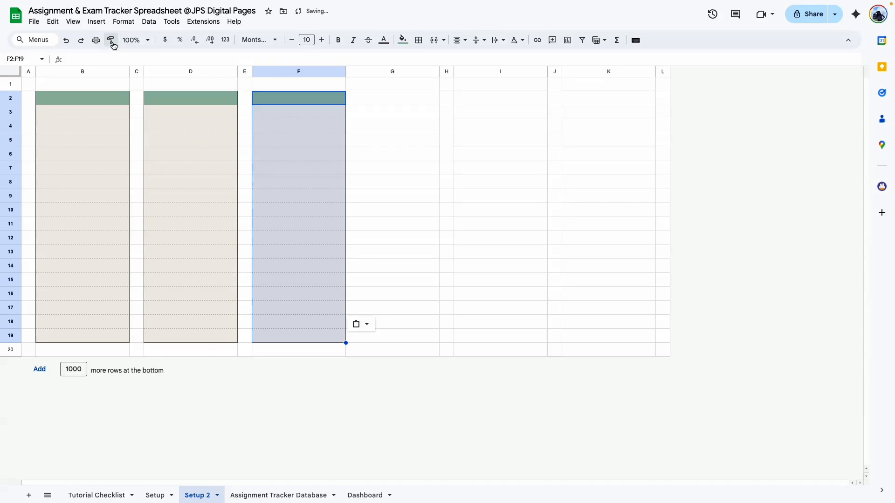
left_click(351, 101)
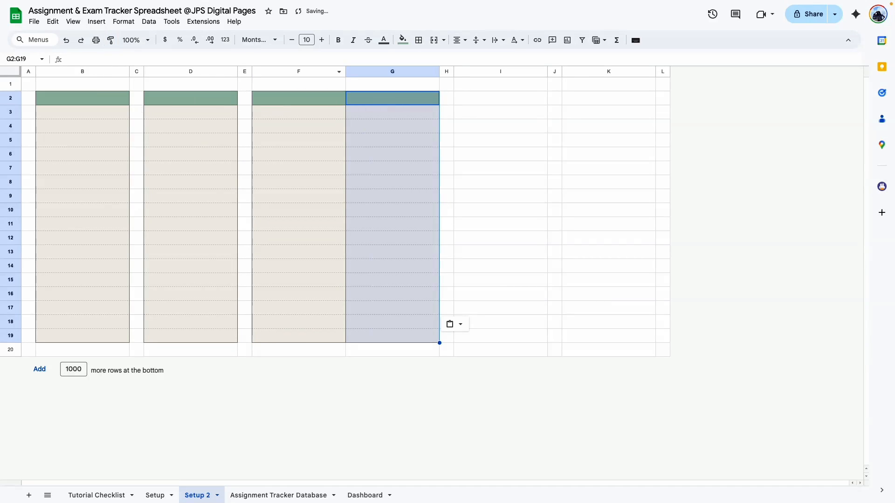
Copy the formatting of B2:D19 onto the block starting at I2, covering columns I to K.
left_click_drag(90, 97, 194, 317)
left_click_drag(108, 102, 188, 343)
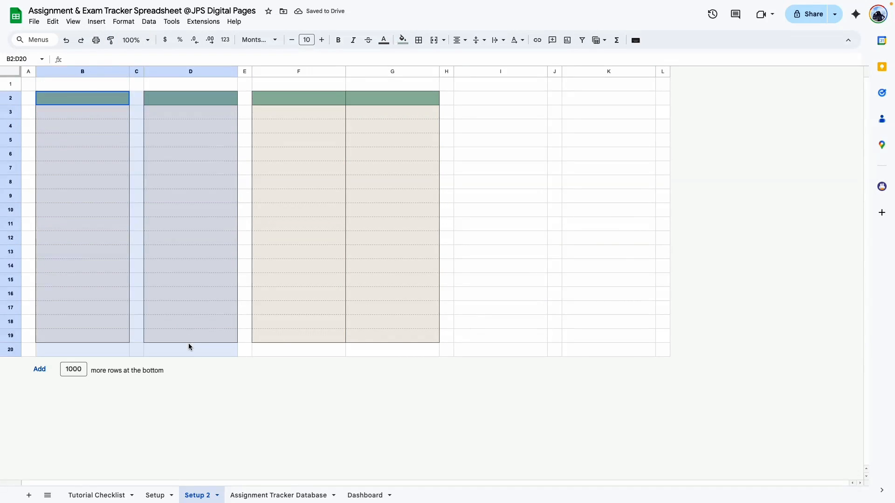
left_click(113, 42)
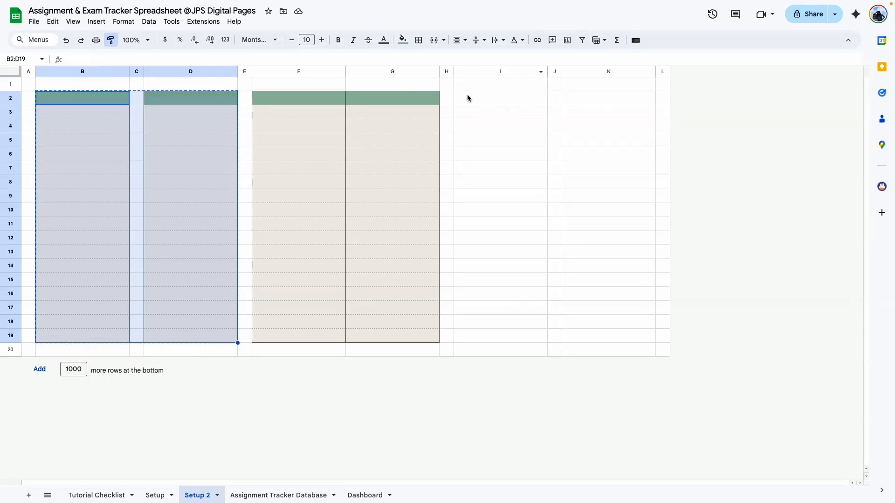
left_click(468, 94)
left_click(663, 308)
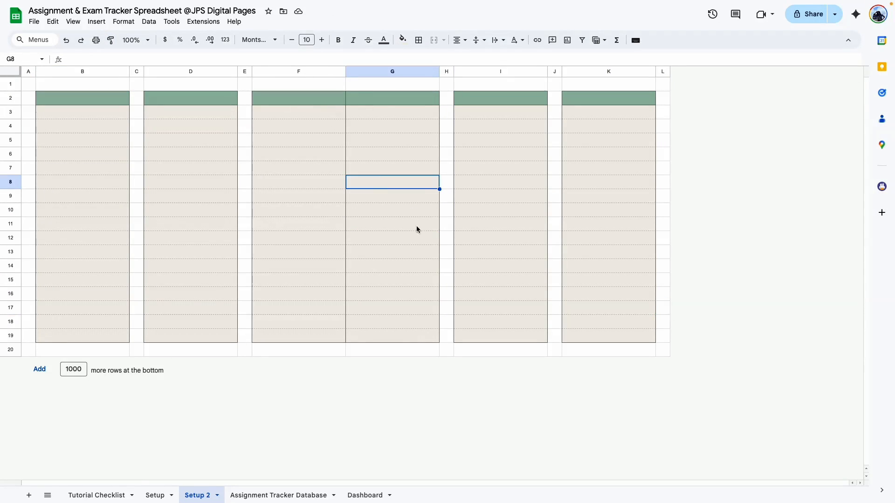
Merge header cells F2:G2 and apply a dotted right border to F3:F19.
left_click_drag(327, 94, 373, 94)
left_click(434, 40)
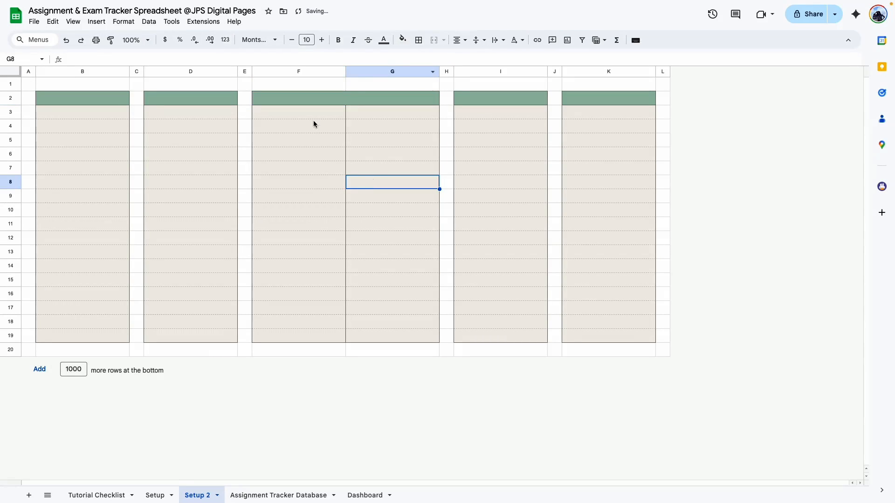
left_click_drag(321, 118, 341, 338)
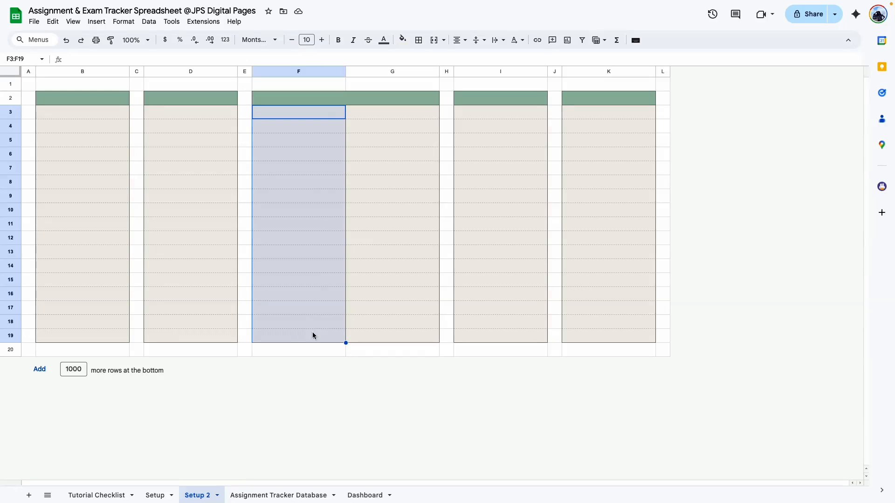
left_click(419, 40)
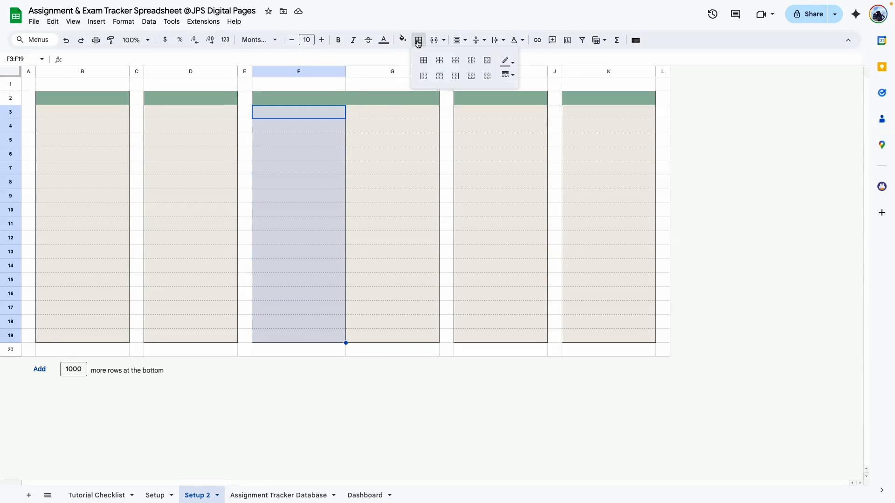
left_click(508, 82)
left_click(525, 130)
left_click(457, 79)
left_click(391, 193)
left_click(385, 350)
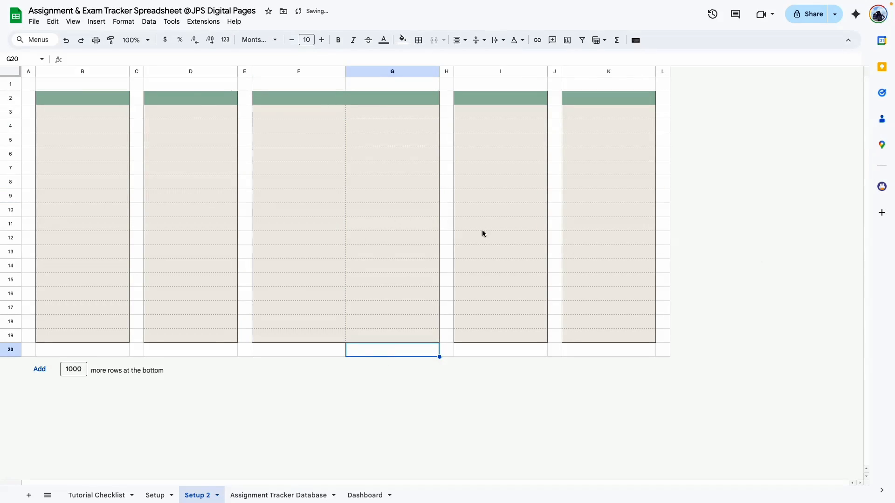
Hide the gridlines on the Setup 2 sheet.
left_click(191, 251)
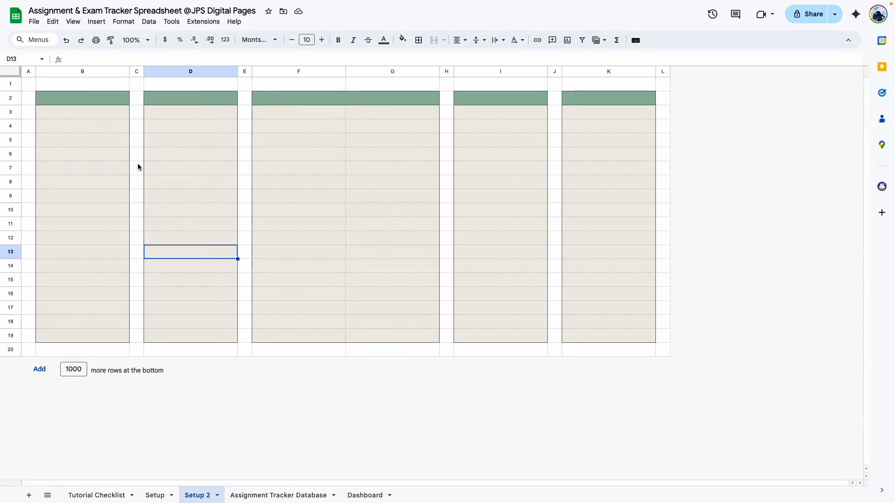
left_click(71, 23)
mouse_move(122, 39)
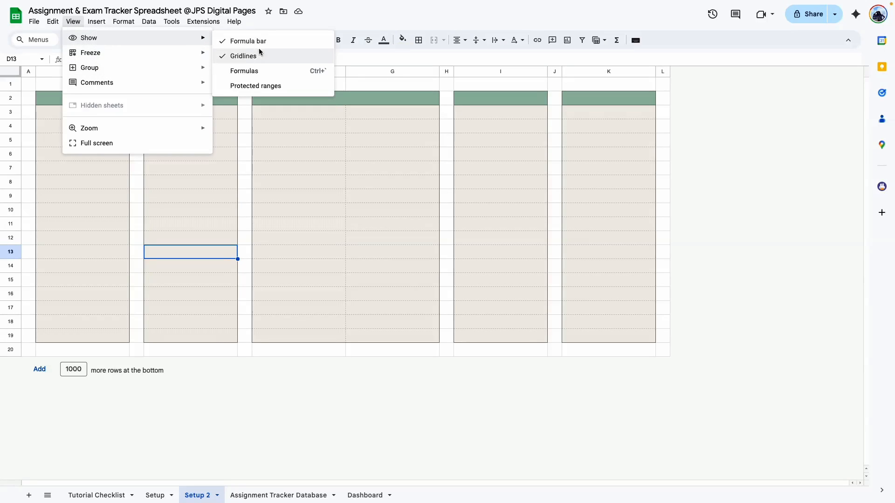
left_click(260, 55)
left_click(639, 263)
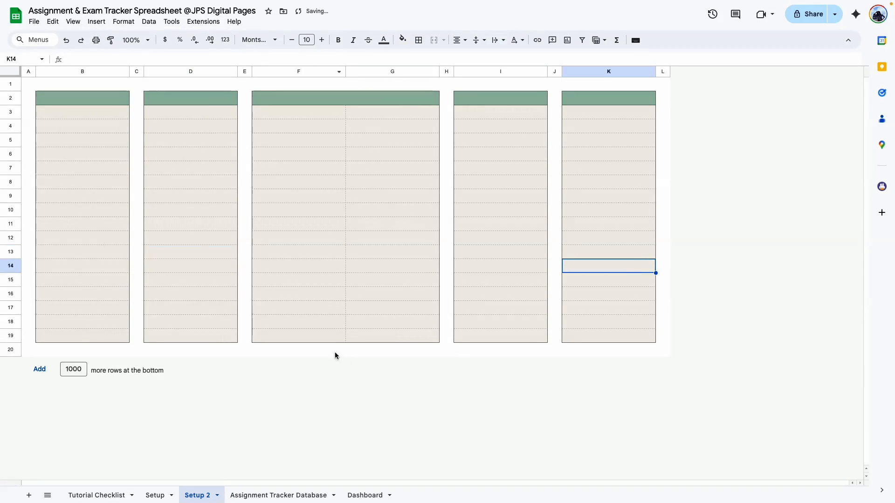
Enlarge the Setup sheet to 150% and examine its header names and the lists under Course ID, Type and Assignment Name.
left_click(154, 495)
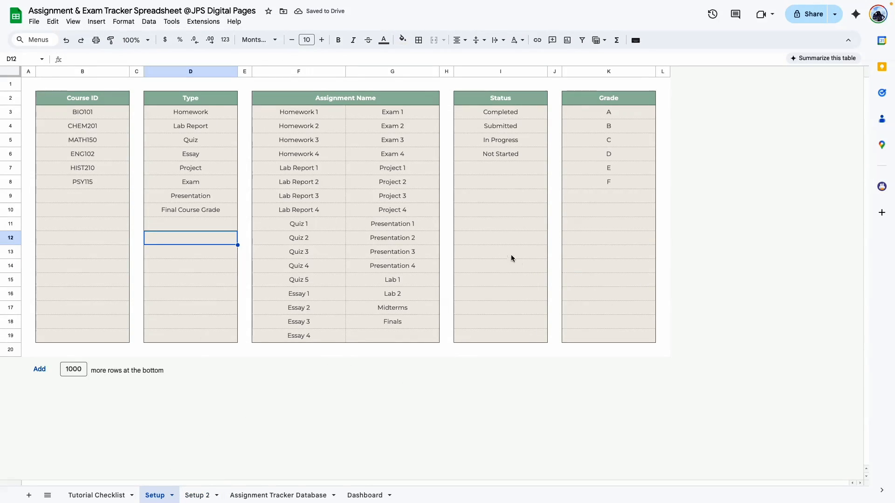
left_click(135, 40)
left_click(138, 133)
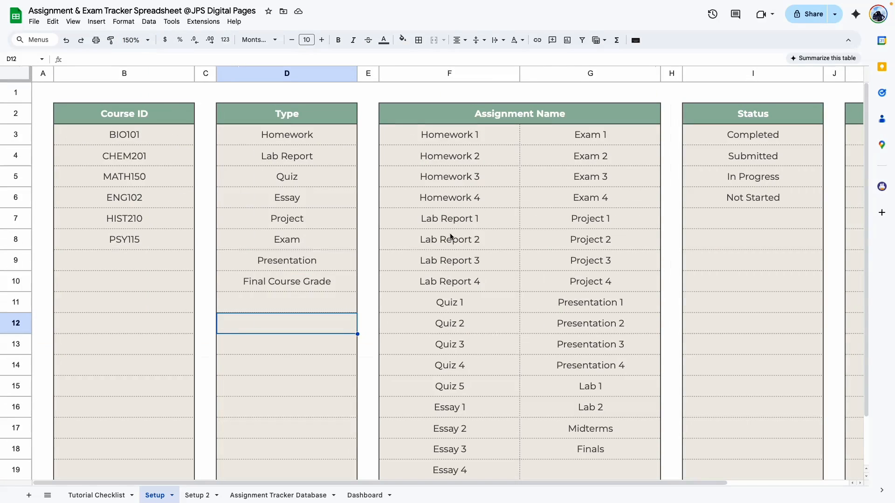
left_click(173, 122)
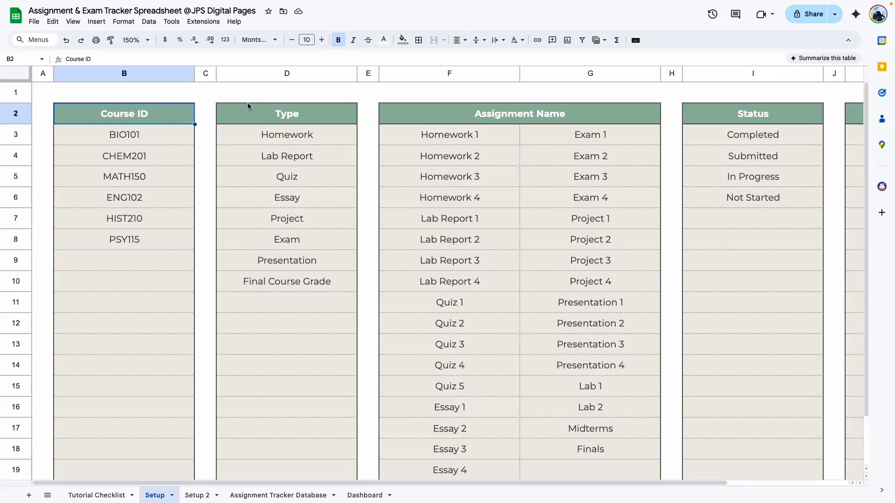
left_click(298, 117)
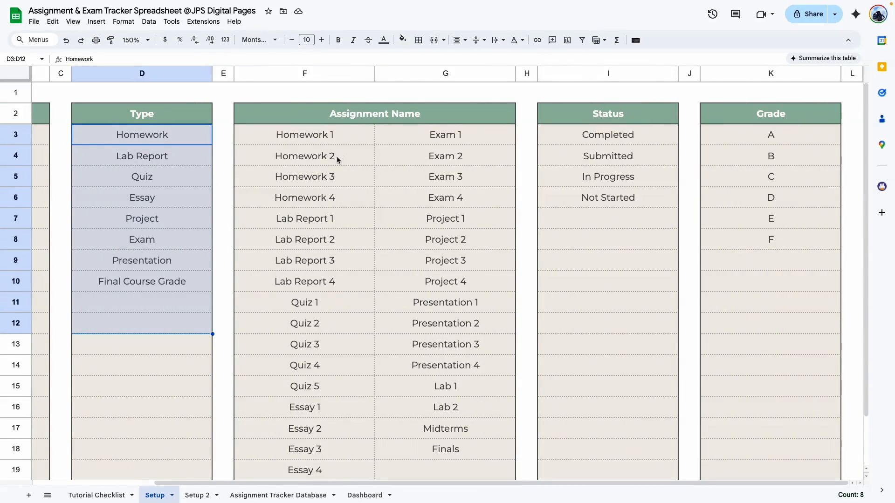
left_click(342, 217)
left_click(164, 242)
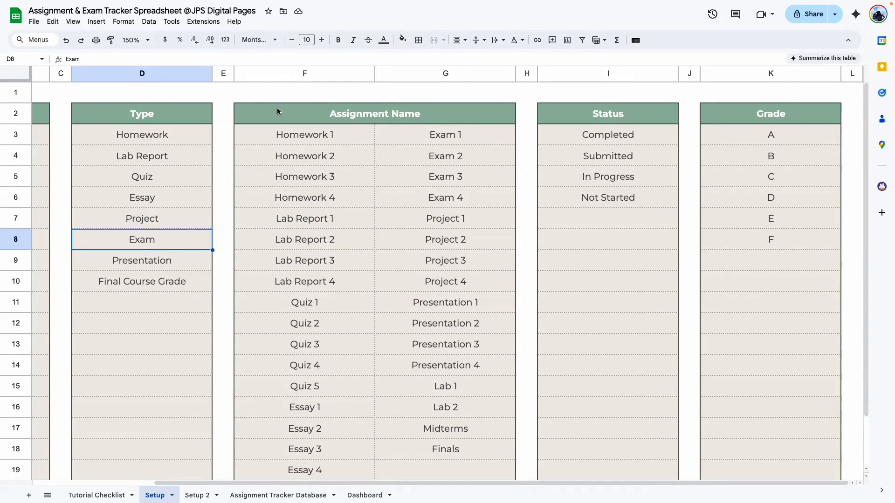
Copy headers B2:K2 from the Setup sheet and paste them as values only into row 2 of Setup 2, starting at B2.
scroll(332, 254, "up", 1)
left_click(148, 40)
left_click(121, 99)
left_click_drag(120, 100, 609, 98)
key("ctrl+c")
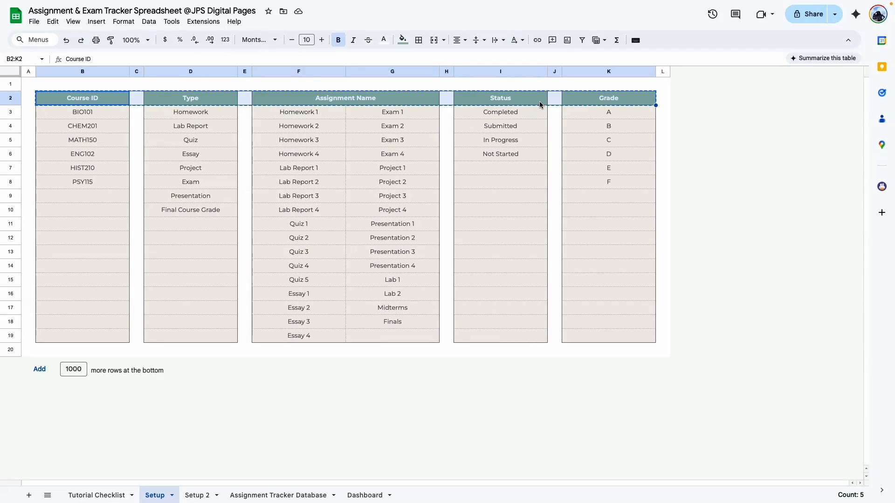
left_click(197, 495)
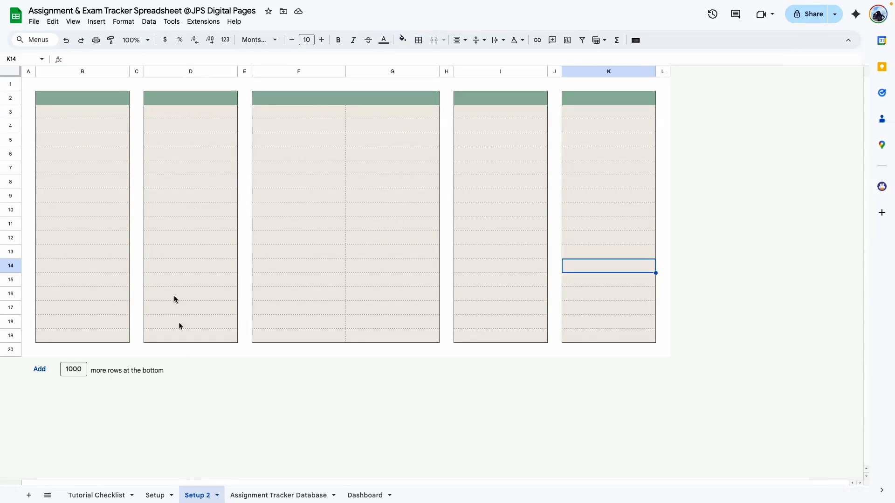
right_click(81, 102)
mouse_move(156, 159)
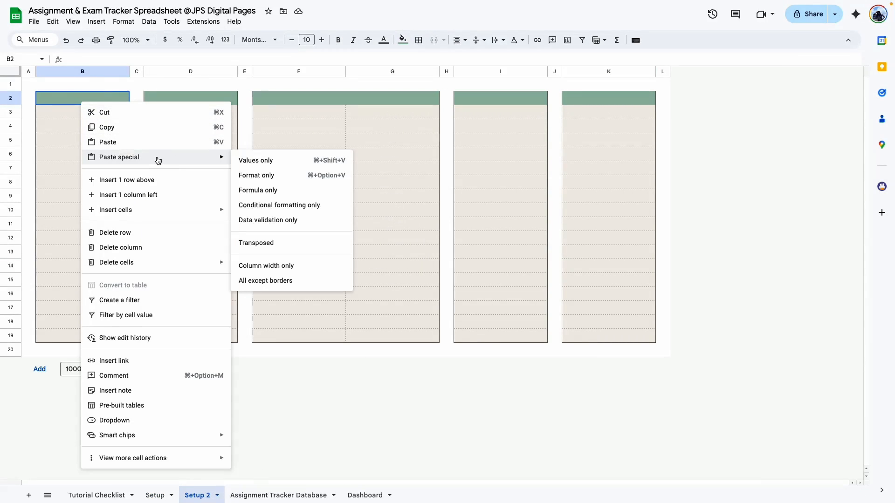
left_click(306, 160)
left_click(378, 180)
Set the text colour of header cells B2:K2 on Setup 2 to white.
left_click(82, 97)
left_click(616, 103, "shift")
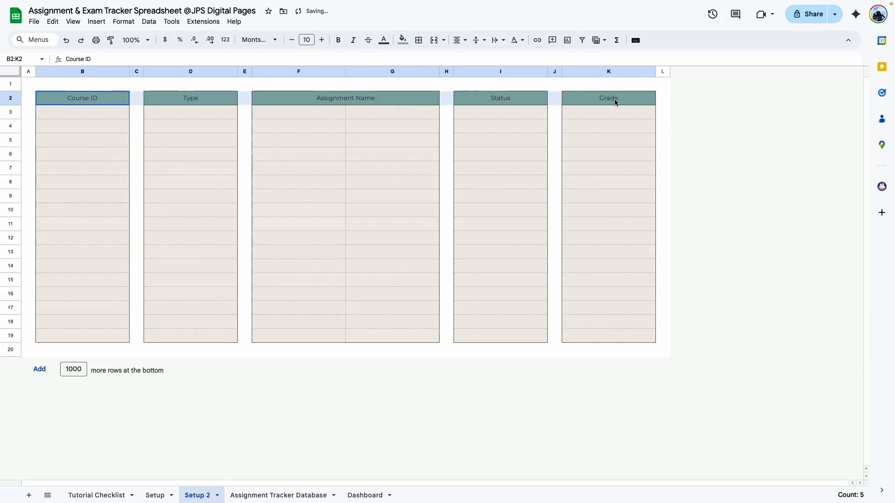
left_click(384, 41)
left_click(480, 73)
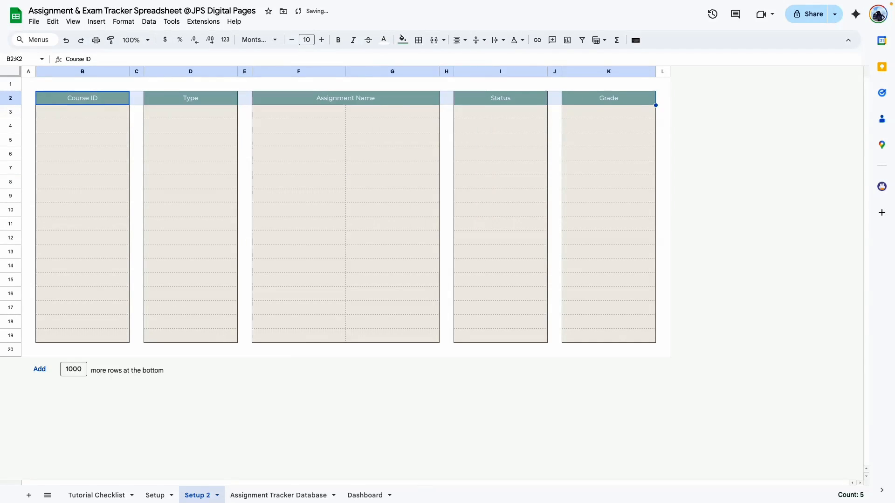
Copy the list entries in B3:K19 from the Setup sheet into the same range of Setup 2.
left_click(155, 495)
left_click_drag(103, 116, 616, 333)
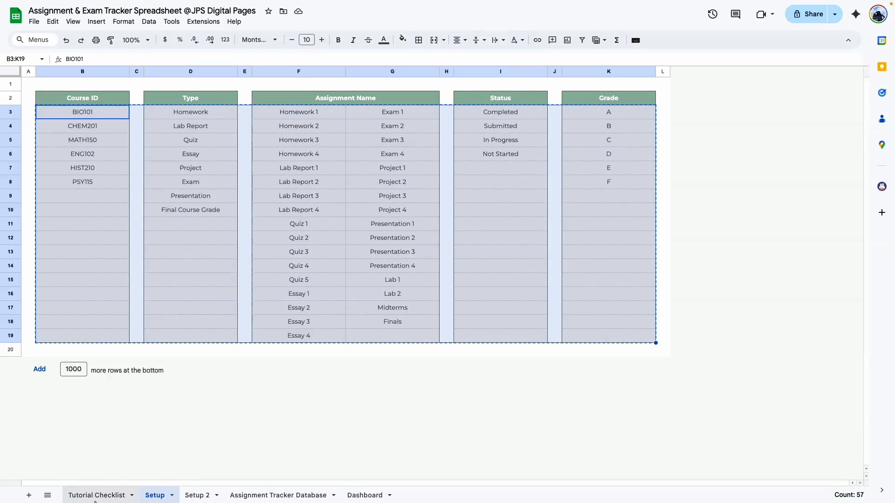
key("Escape")
left_click(202, 286)
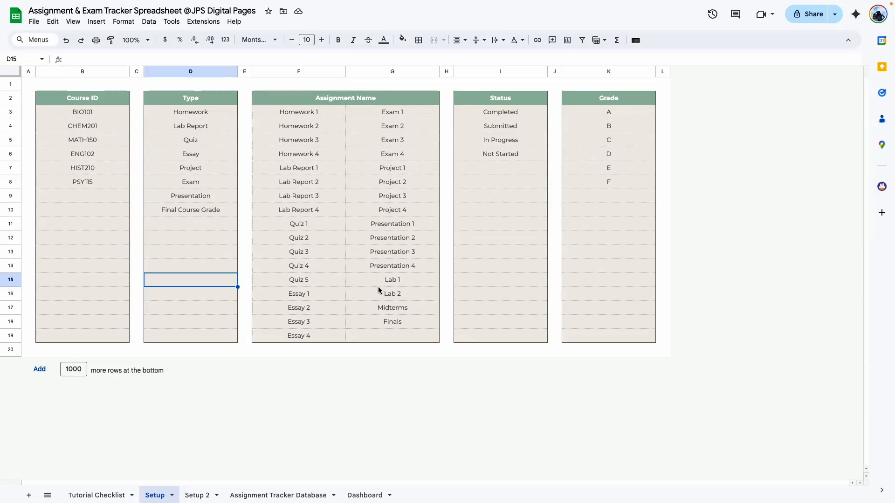
left_click(198, 495)
left_click(92, 158)
key("Up")
key("Up")
key("Up")
right_click(90, 114)
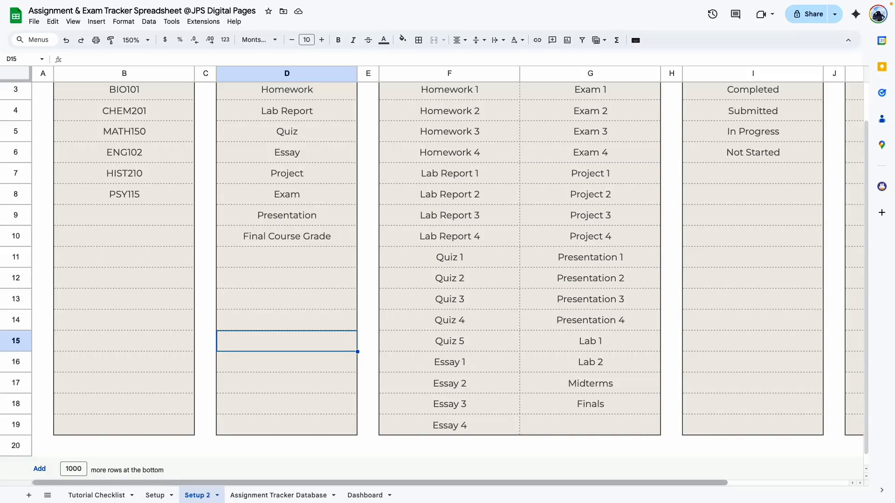
Mark the Setup Tab item as done on the Tutorial Checklist sheet.
left_click(100, 495)
left_click(269, 317)
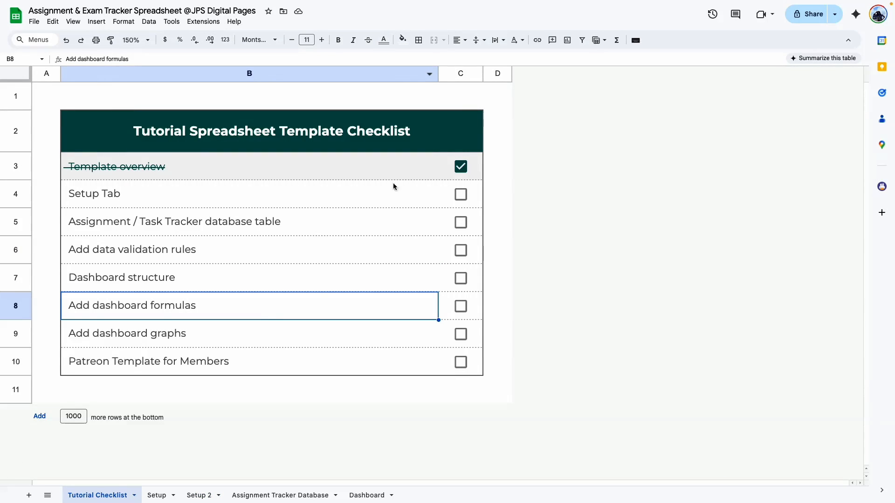
left_click(463, 195)
left_click(261, 306)
left_click(192, 223)
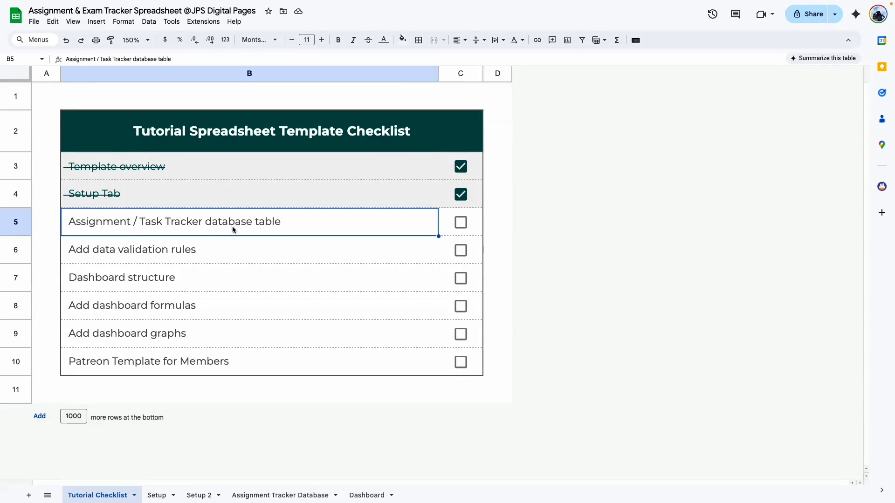
Add a new sheet and name it Assignment Tracker Database 2.
left_click(30, 499)
left_click(208, 462)
double_click(154, 498)
type("Assignment Tracker Database")
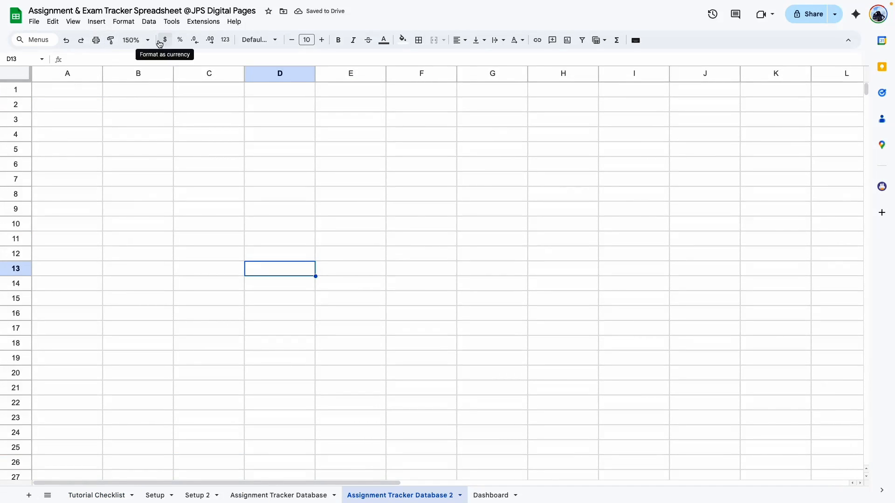
Set the whole new sheet to the Montserrat font with horizontally centred and vertically middle-aligned cells.
left_click(140, 40)
left_click(141, 100)
left_click(18, 75)
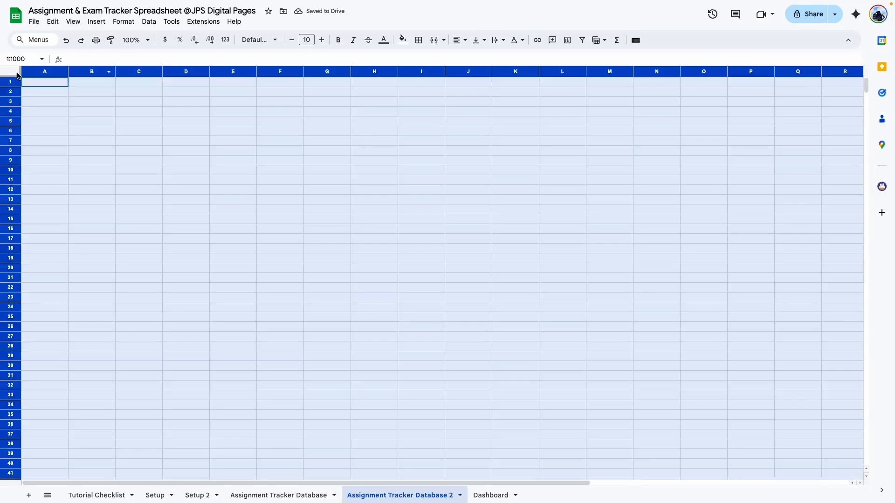
left_click(280, 40)
left_click(284, 134)
left_click(459, 41)
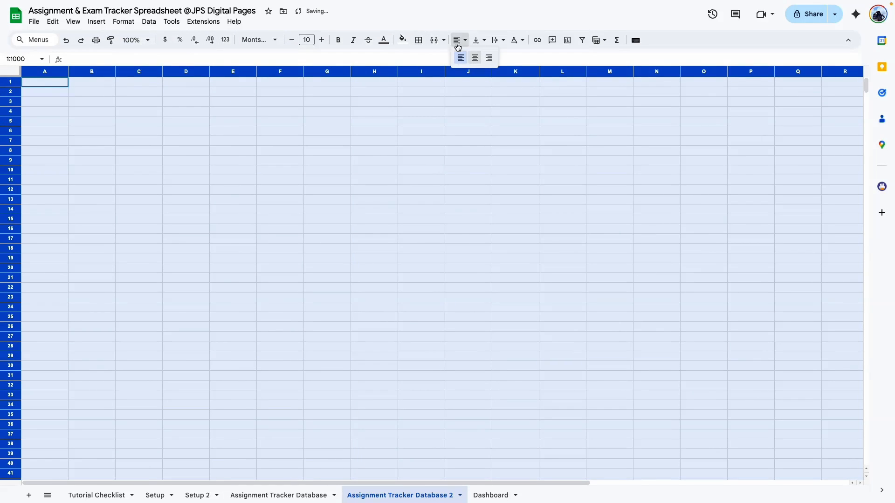
left_click(475, 58)
left_click(477, 40)
left_click(495, 58)
left_click(328, 326)
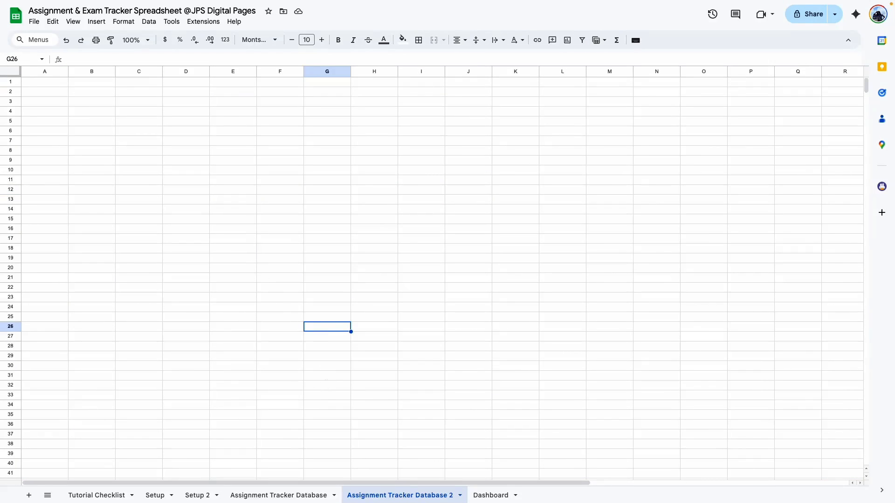
Check the extent of the original Assignment Tracker Database table and delete columns L to Z on Assignment Tracker Database 2.
left_click(280, 495)
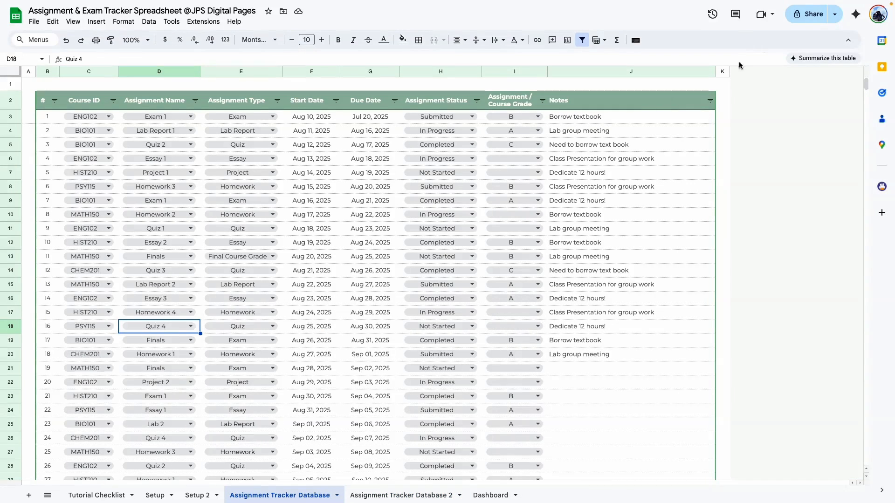
scroll(537, 197, "down", 20)
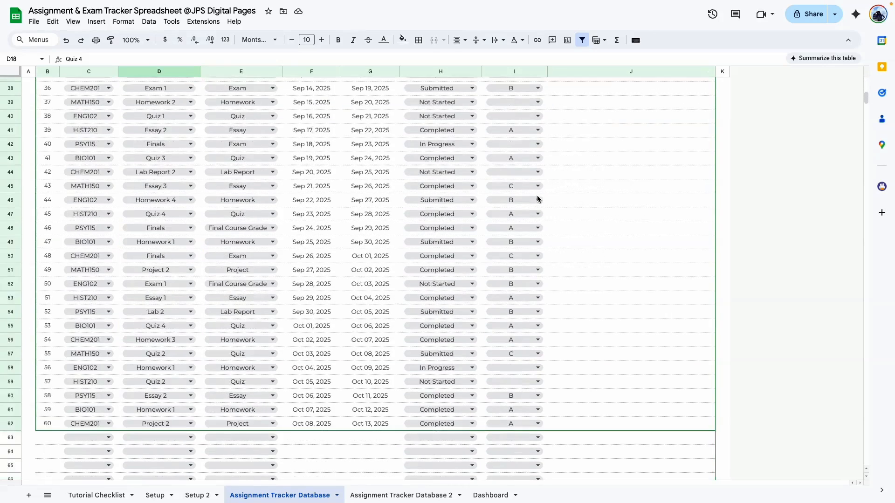
scroll(537, 198, "up", 20)
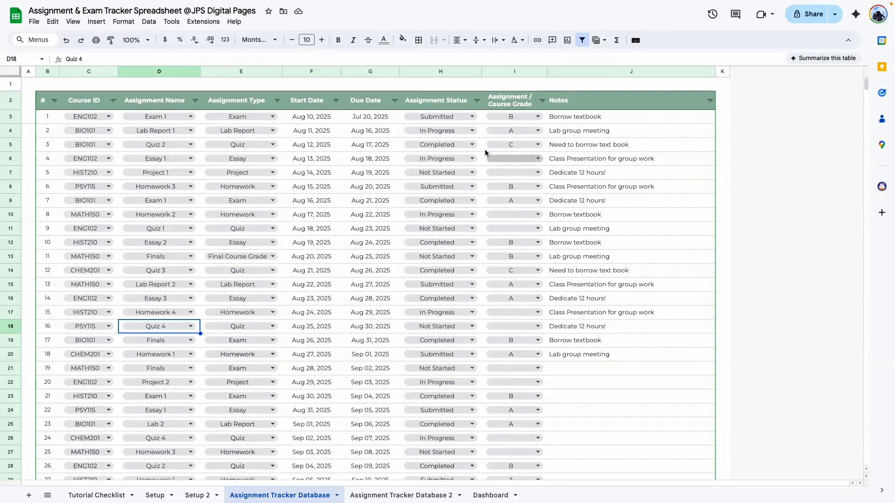
left_click(400, 495)
left_click(561, 70)
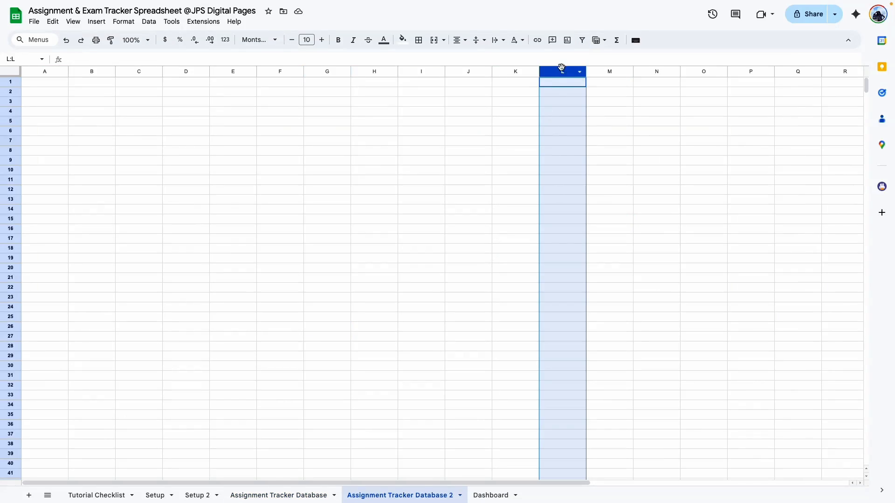
key("ctrl+shift+Right")
right_click(562, 71)
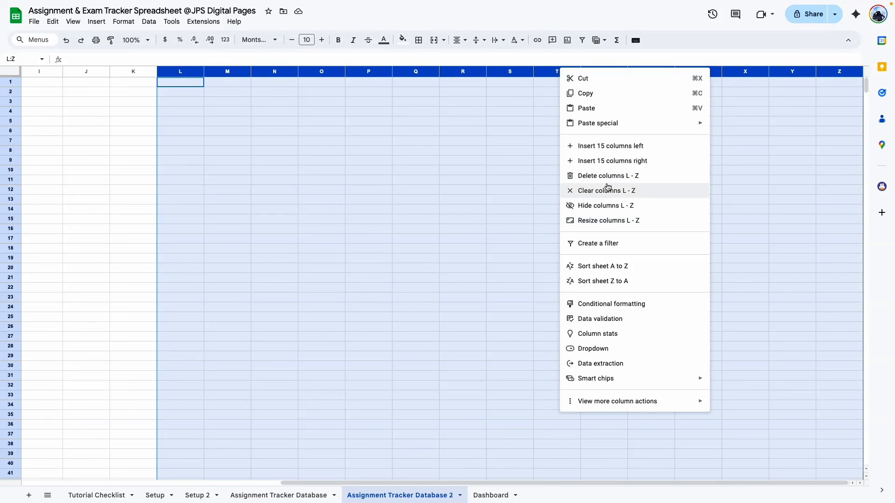
left_click(602, 175)
Resize columns A and K to 30 pixels wide.
left_click(38, 73)
left_click(506, 72, "super")
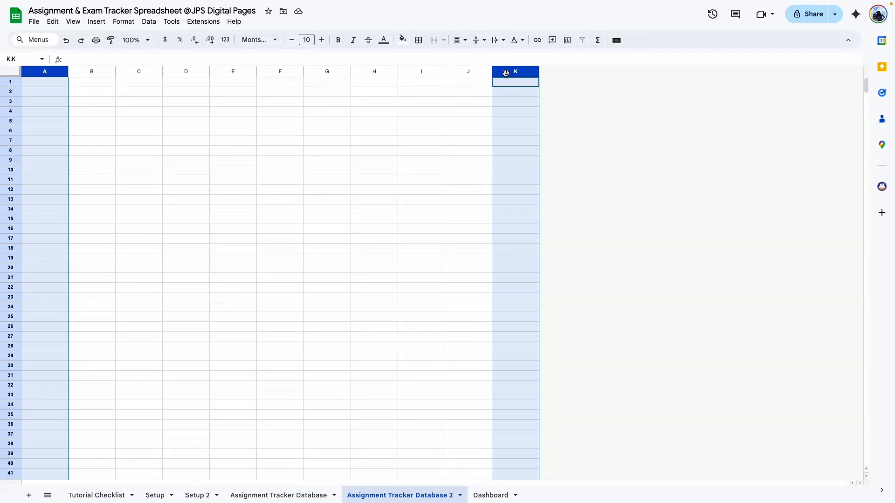
right_click(505, 73)
left_click(571, 130)
type("30")
key("Return")
left_click(440, 141)
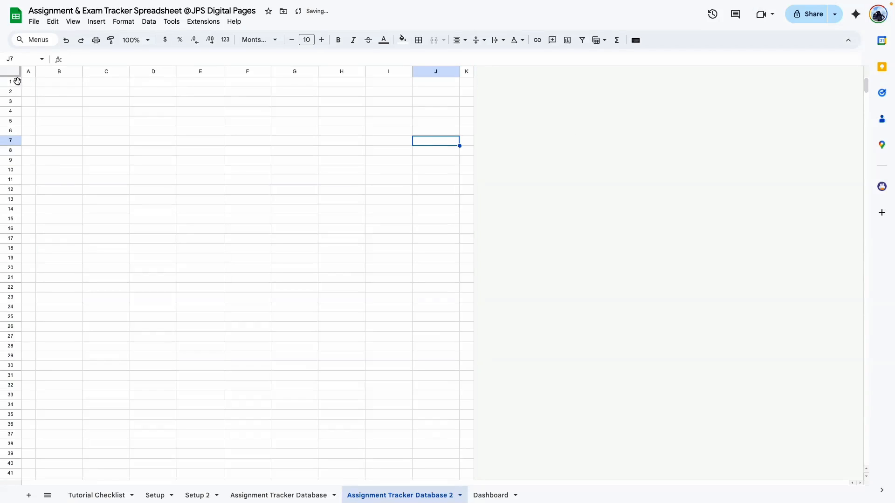
Set the height of rows 1 to 1000 to 30 pixels.
left_click(17, 81)
key("super+shift+Down")
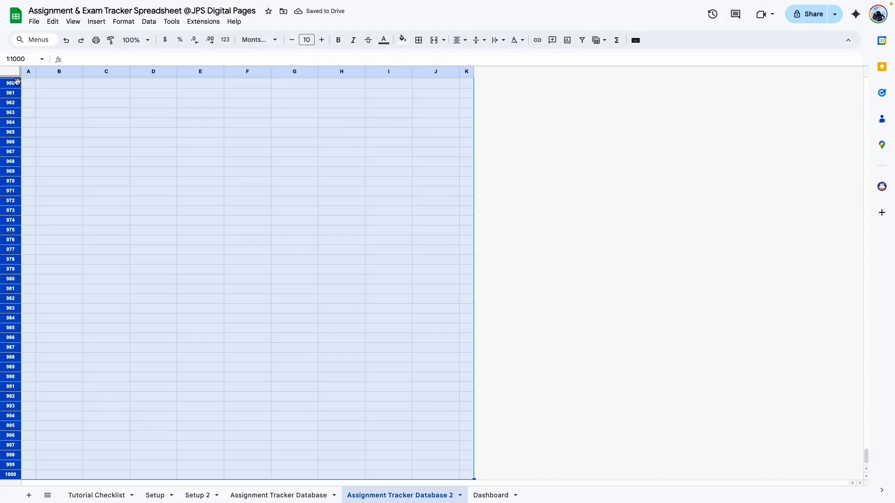
right_click(17, 81)
left_click(60, 233)
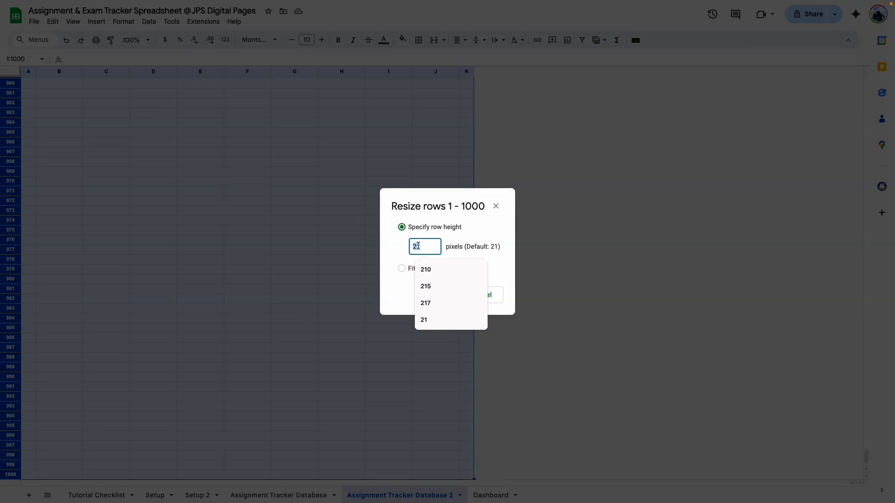
type("30")
key("Return")
left_click(316, 255)
key("super+shift+Up")
left_click(179, 218)
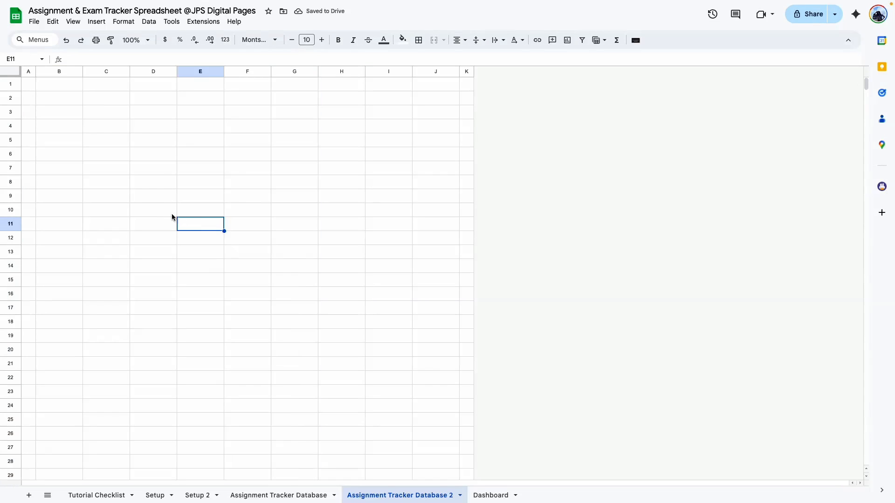
Apply a thin solid outer border around the header range B2:J2.
left_click_drag(40, 99, 427, 104)
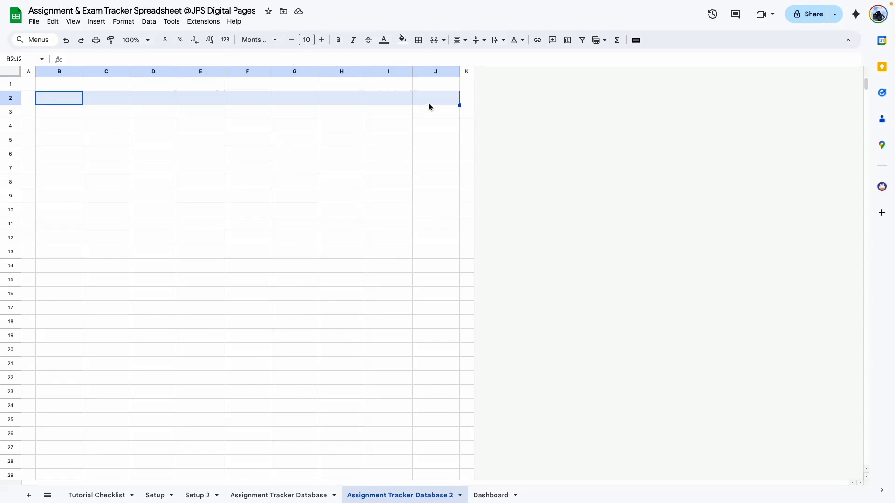
left_click(418, 41)
left_click(508, 75)
left_click(522, 89)
left_click(487, 60)
left_click(389, 210)
Apply an outer border around the table body from B3 to J1000.
left_click_drag(60, 114, 430, 171)
key("super+shift+Down")
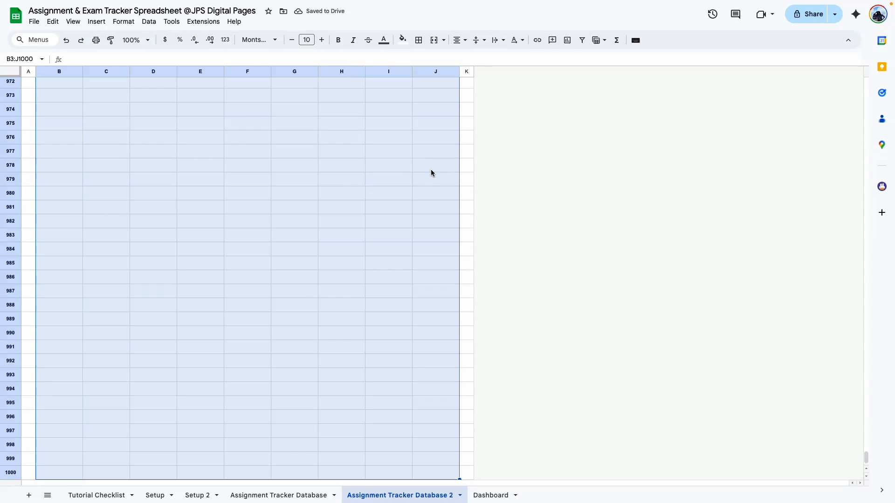
left_click(419, 40)
left_click(487, 60)
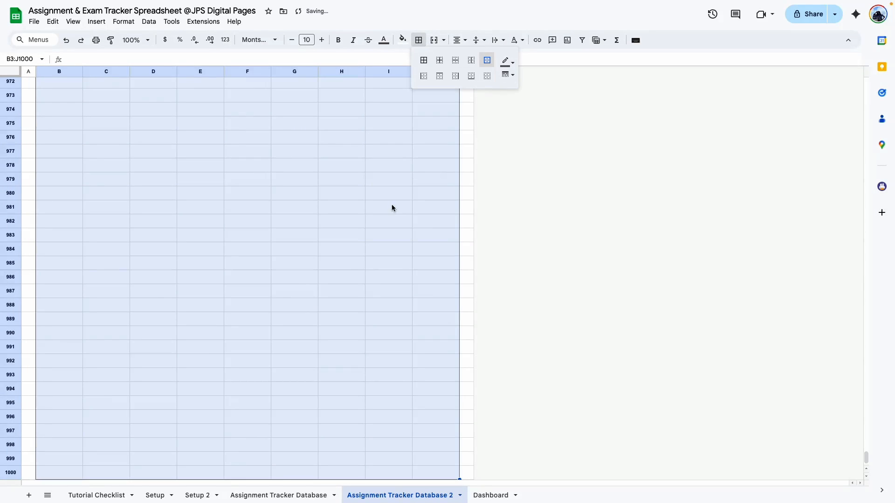
Add inner horizontal borders to B3:J1000 and style them as grey dotted lines.
left_click(455, 61)
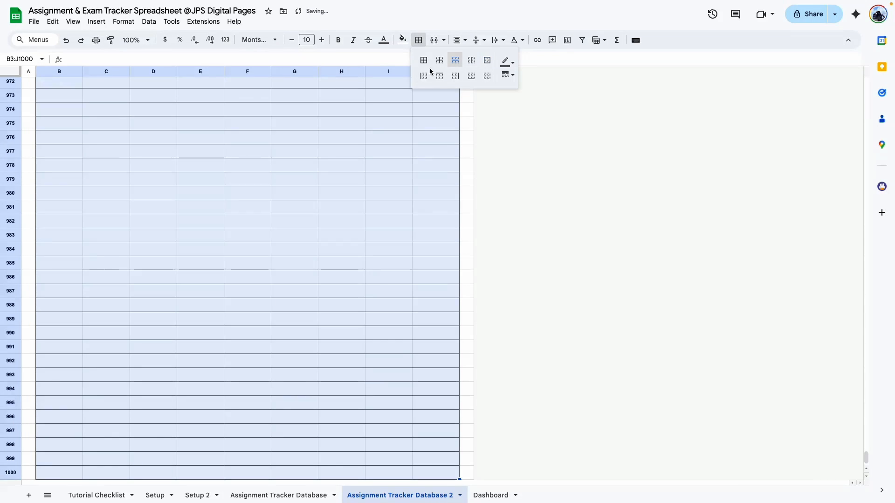
left_click(506, 61)
left_click(551, 95)
left_click(507, 76)
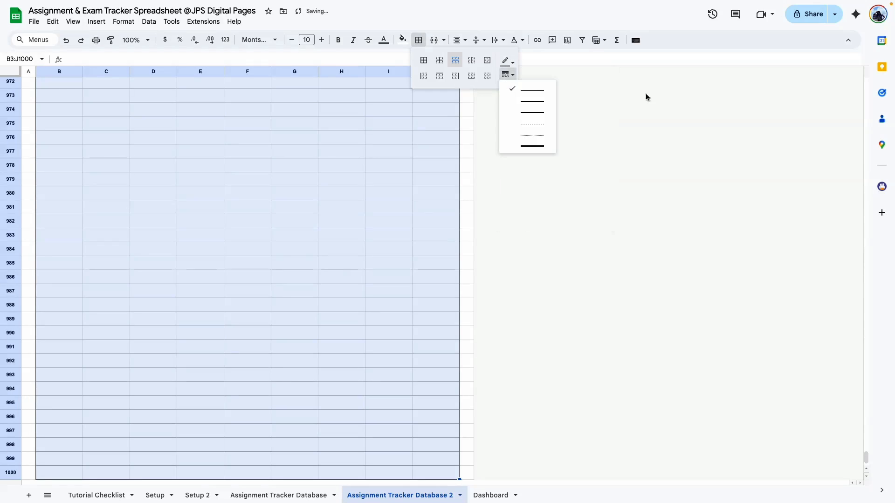
left_click(532, 125)
left_click_drag(344, 163, 351, 154)
key("ctrl+shift+Up")
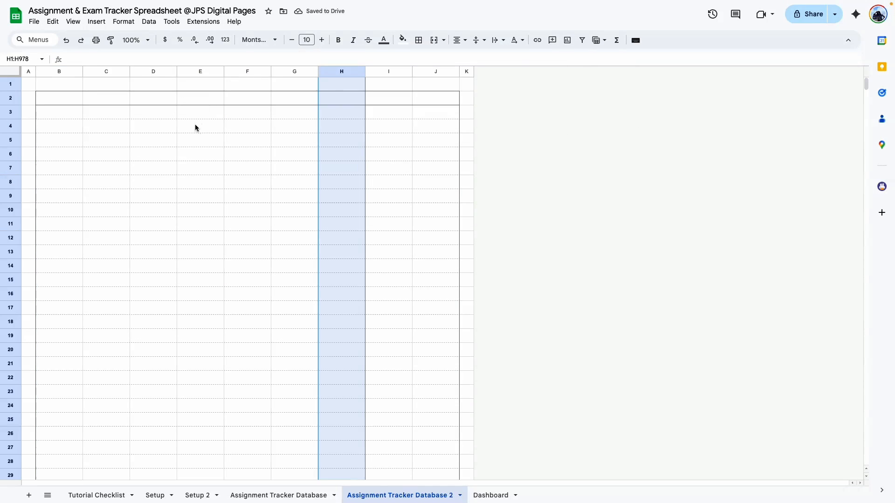
left_click(194, 126)
Fill header cells B2:J2 with the custom sage green theme colour.
left_click_drag(65, 96, 426, 93)
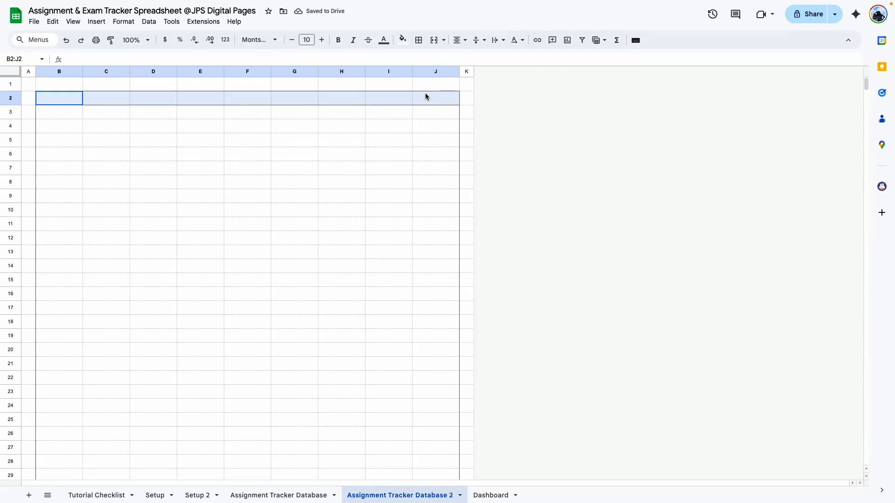
left_click(403, 40)
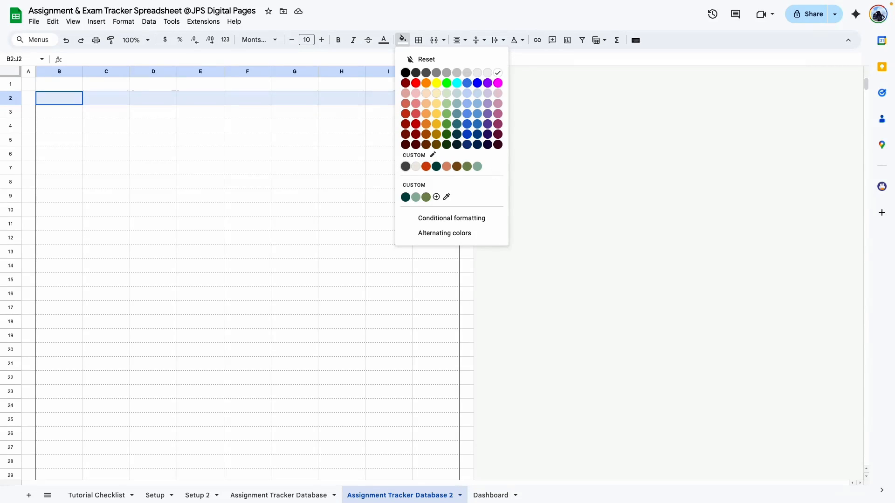
left_click(477, 167)
left_click(295, 195)
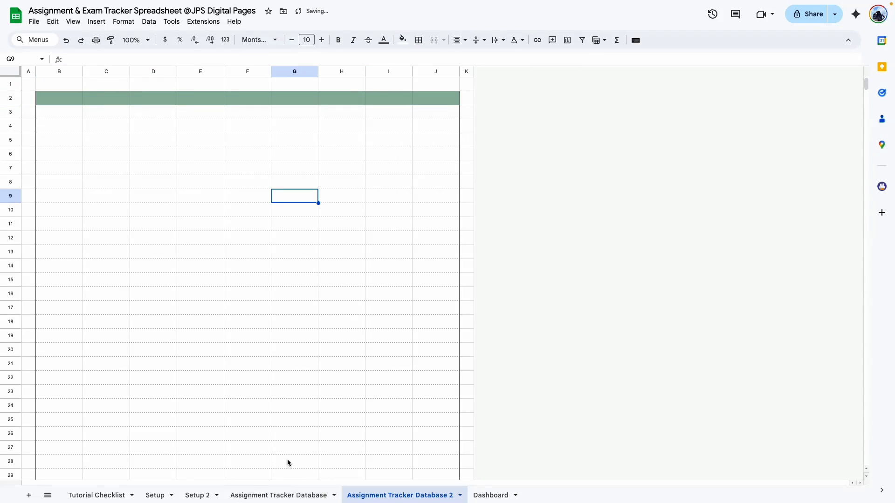
Examine the header row and the #, Course ID and Assignment Name columns on the Assignment Tracker Database sheet.
left_click(278, 495)
left_click_drag(43, 98, 657, 98)
left_click(662, 243)
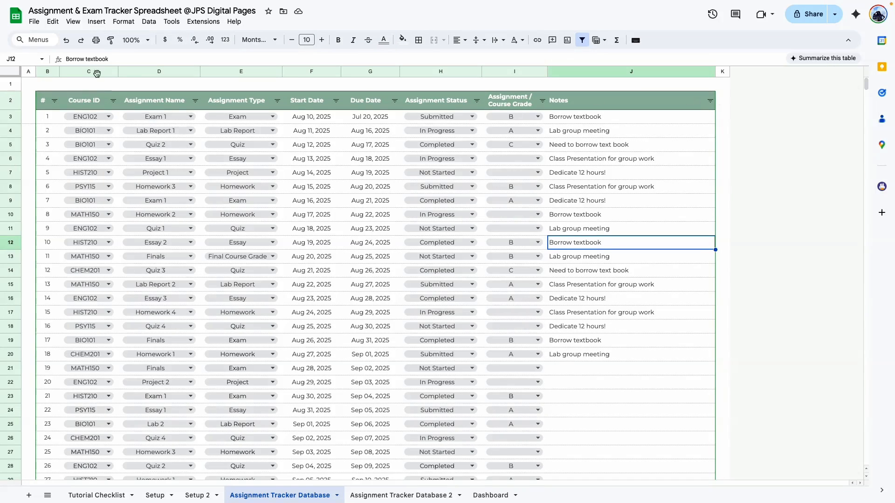
left_click(143, 41)
left_click(134, 132)
left_click(66, 70)
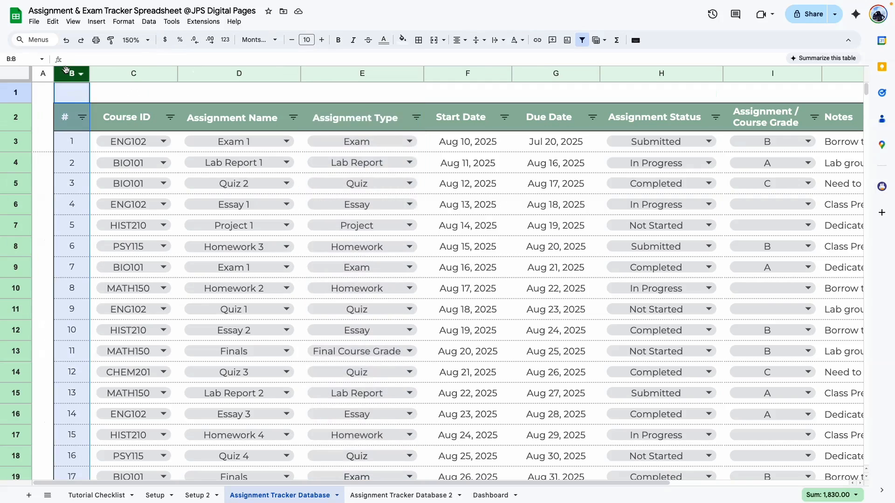
left_click(116, 72)
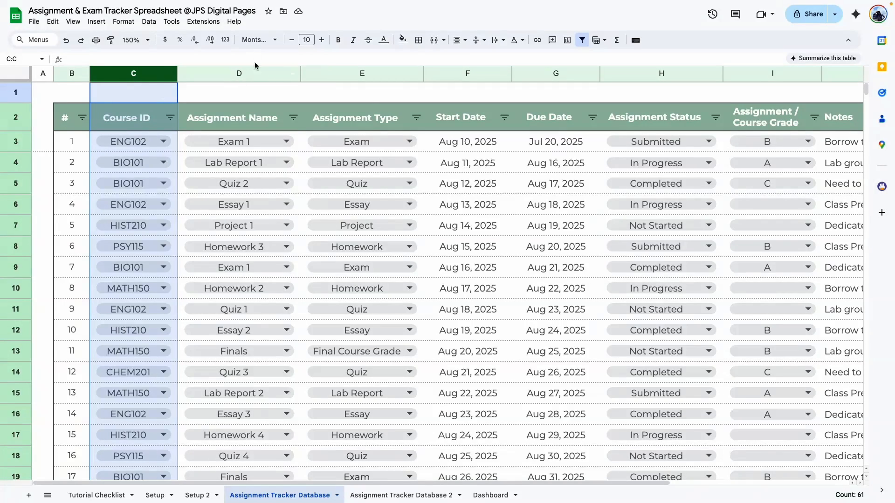
left_click(226, 77)
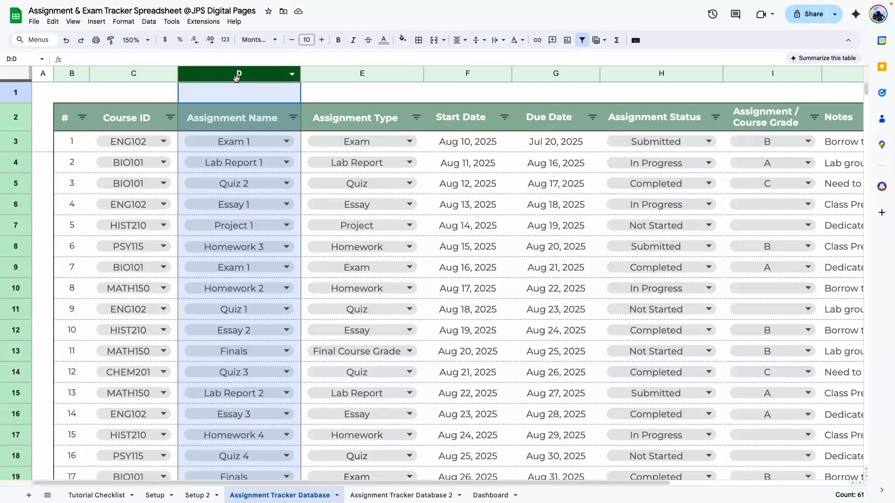
Try reordering the table by moving the Assignment Name and Assignment Type columns ahead of Course ID, and undo the moves.
left_click_drag(206, 71, 103, 69)
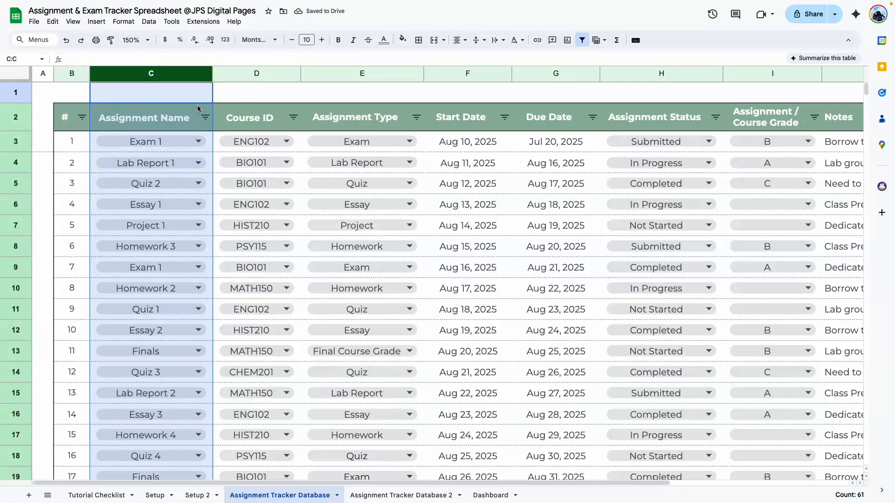
key("ctrl+z")
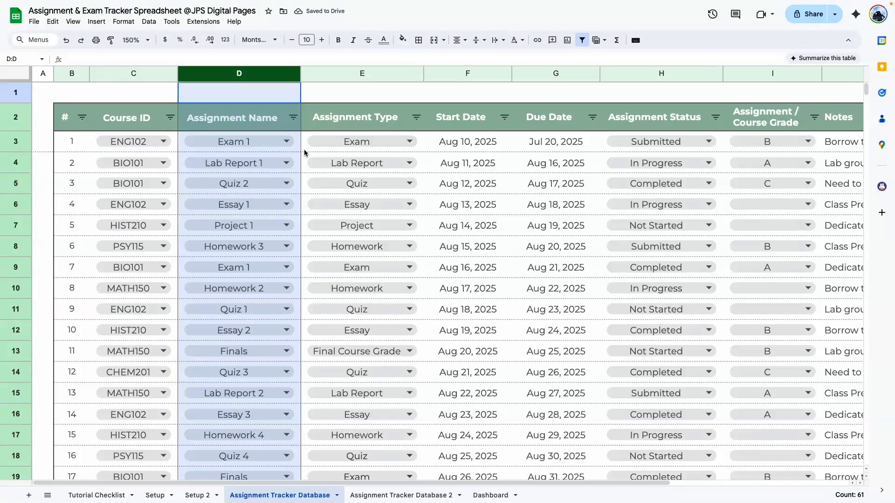
left_click_drag(239, 75, 135, 74)
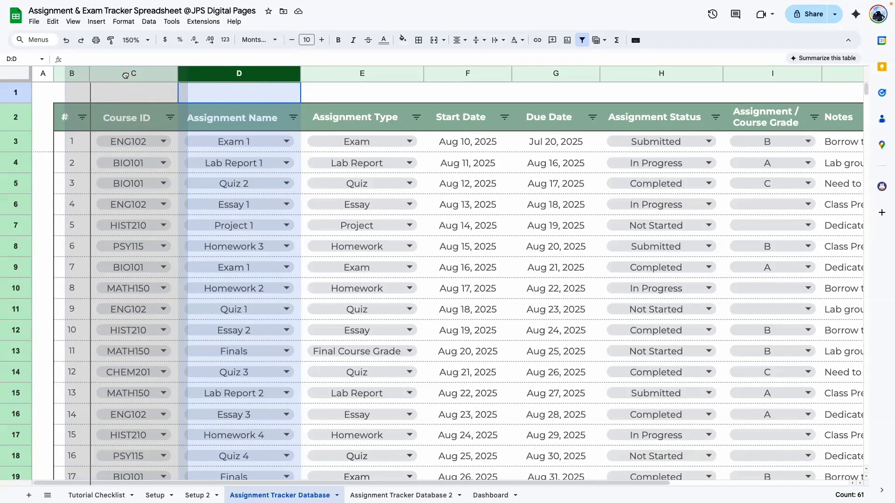
left_click(281, 79)
left_click(362, 75)
left_click_drag(363, 74, 305, 124)
left_click(322, 224)
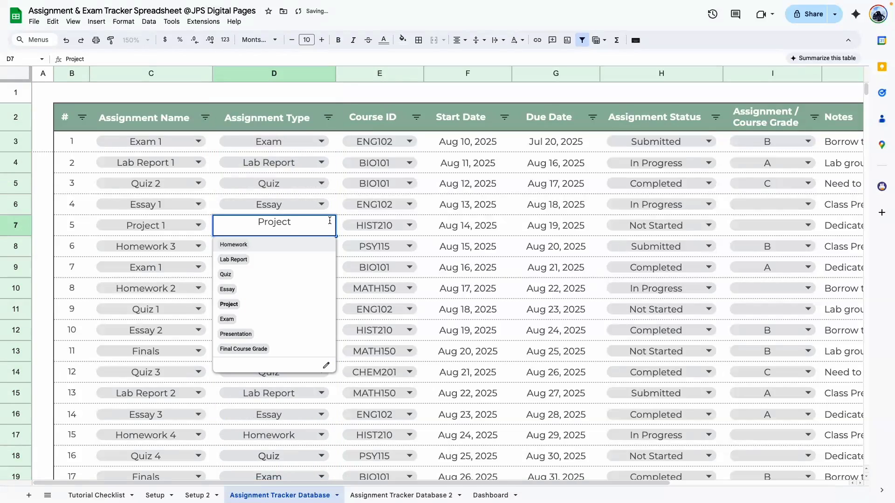
left_click(334, 204)
key("ctrl+z")
key("ctrl+z")
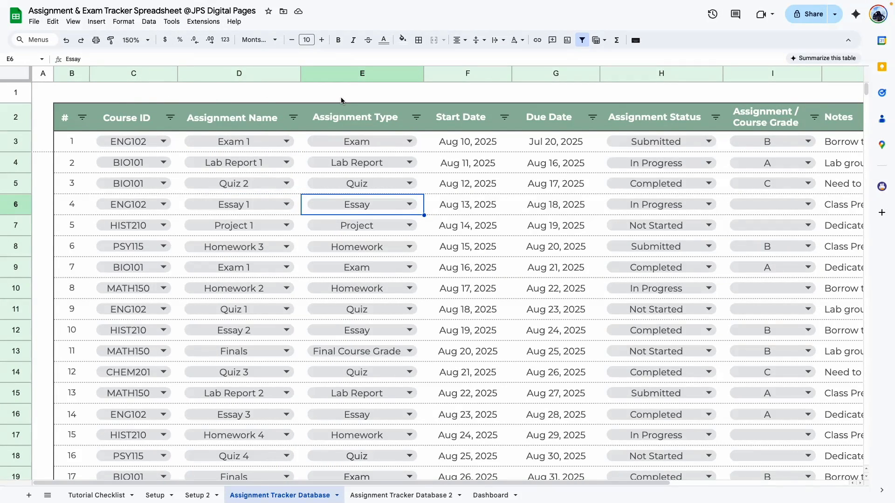
Examine the Assignment Name, Assignment Type, Start Date and Due Date columns of the reference table.
left_click(219, 75)
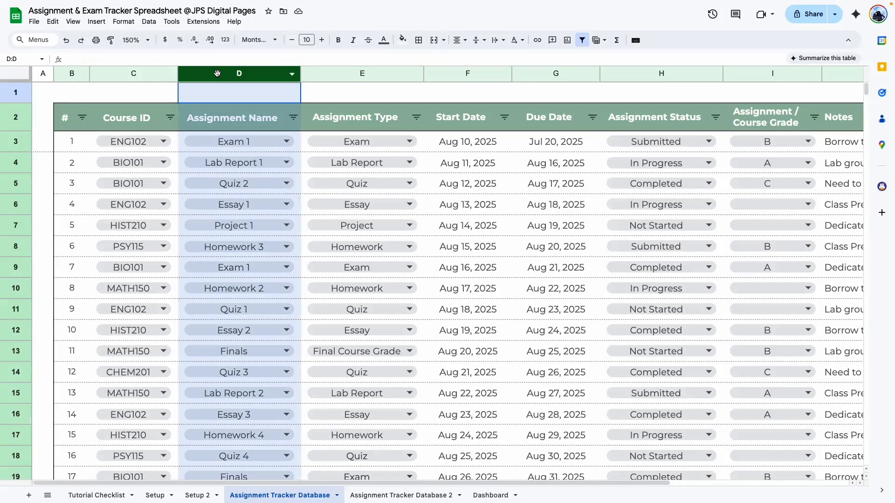
left_click(355, 75)
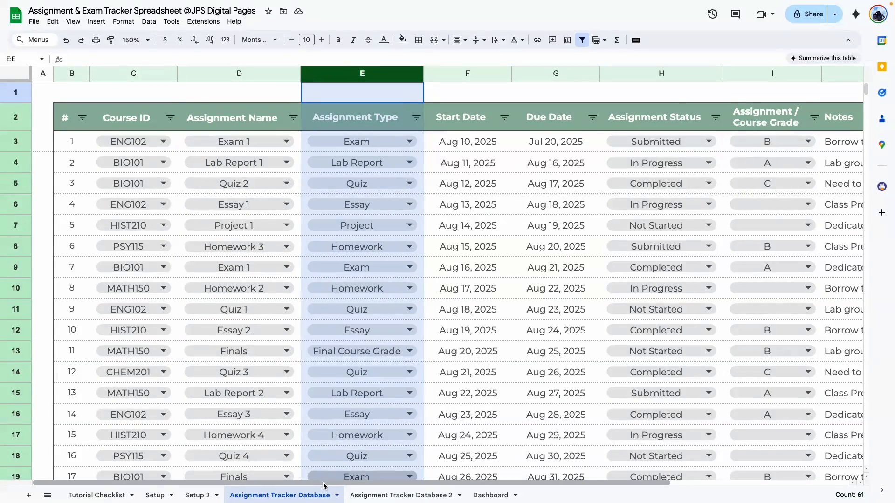
scroll(356, 466, "right", 5)
left_click(274, 208)
left_click(260, 142)
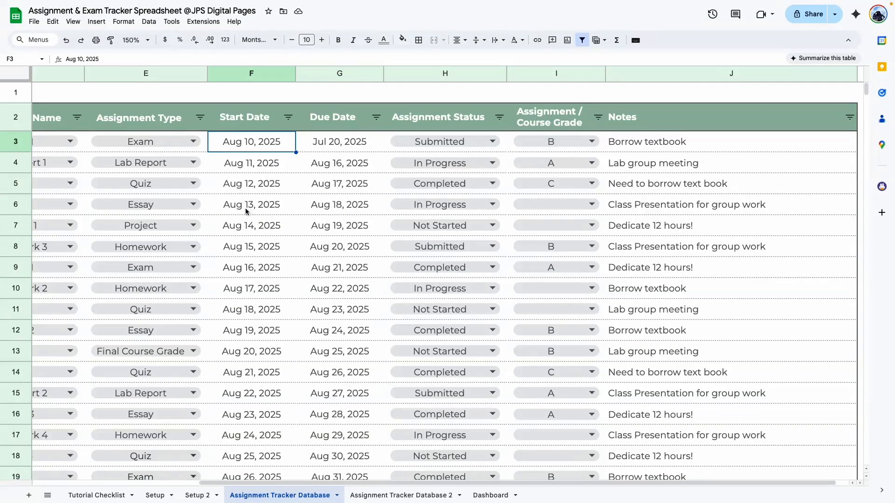
left_click(250, 222)
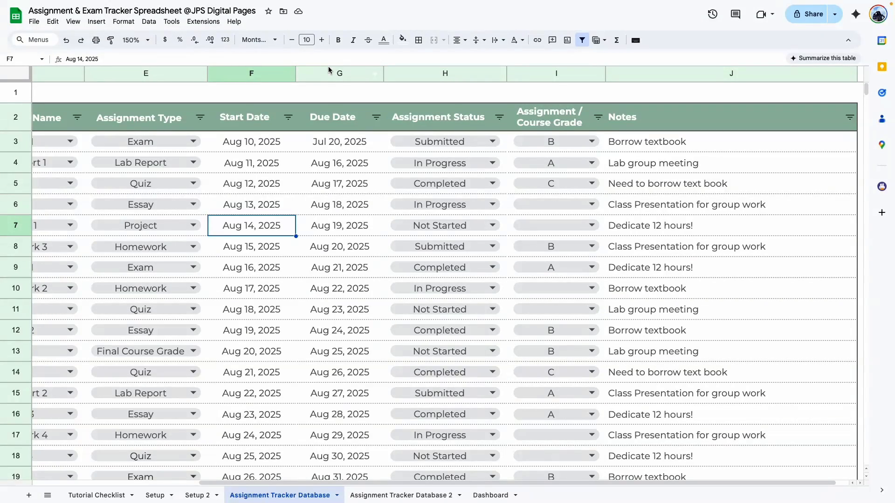
key("Right")
left_click(317, 72)
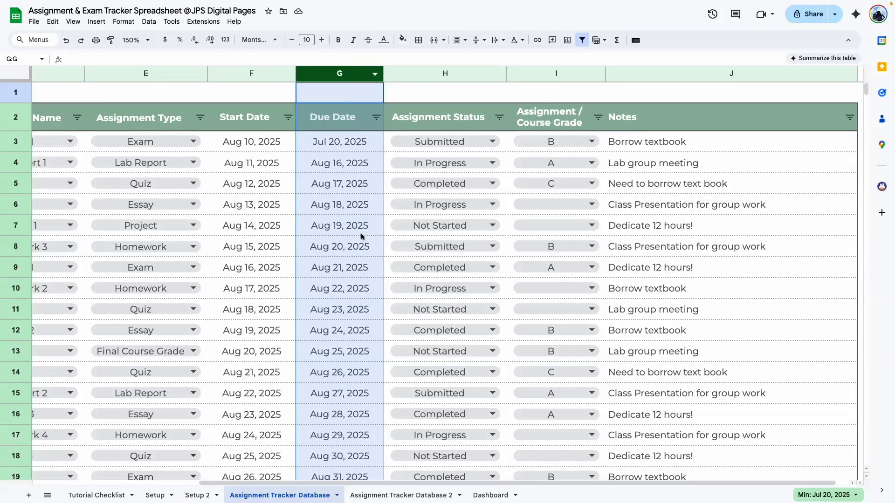
left_click(361, 142)
Examine the Assignment Status, Assignment / Course Grade and Notes columns of the reference table.
scroll(398, 81, "right", 1)
left_click(400, 74)
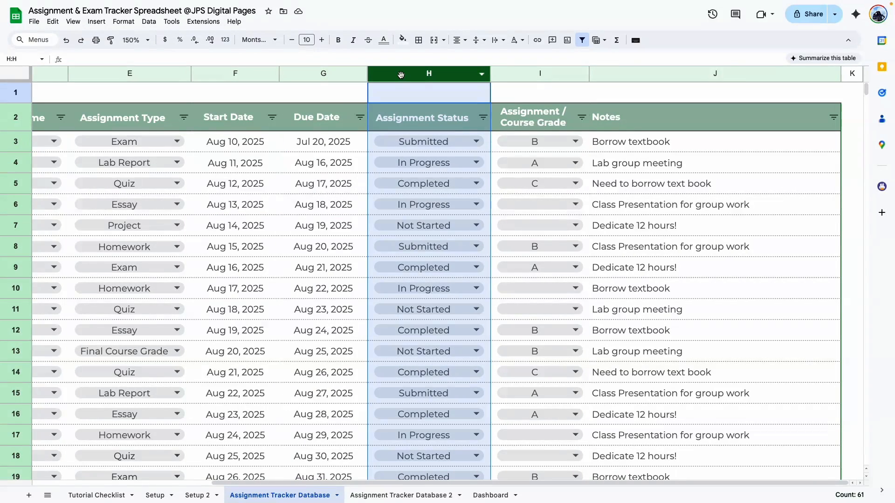
left_click(344, 225)
left_click(514, 74)
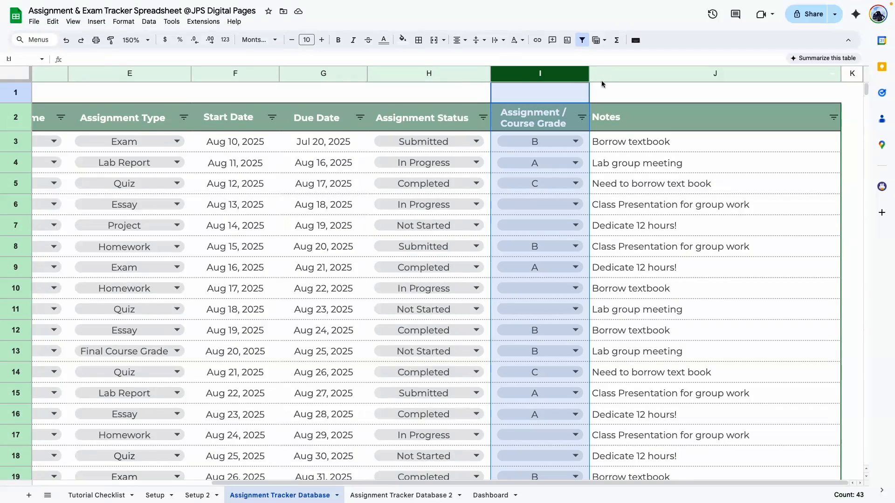
left_click(638, 74)
left_click(668, 192)
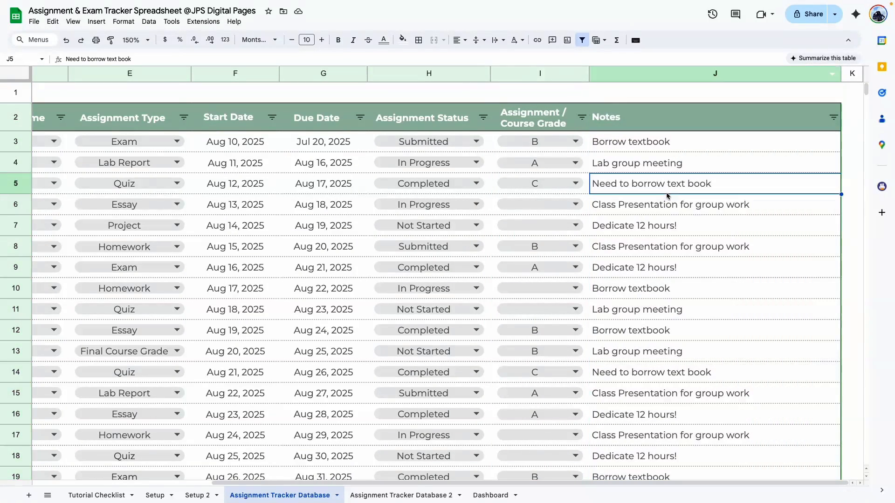
left_click(662, 269)
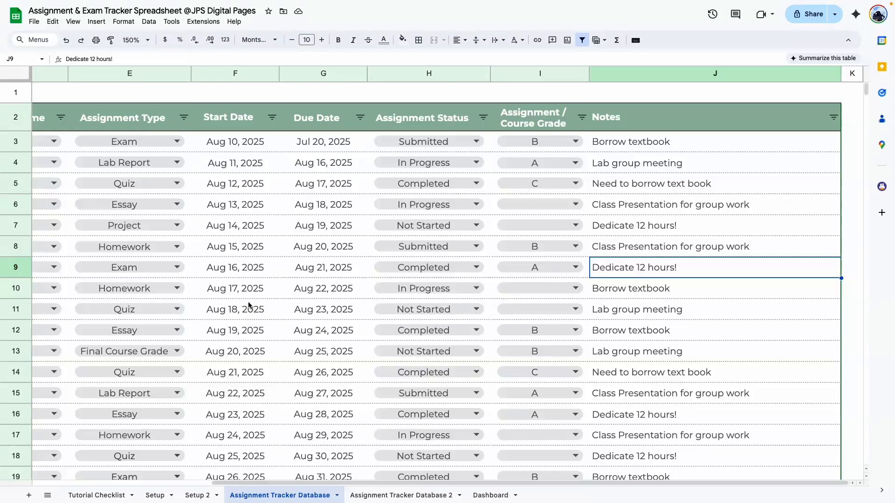
Copy header labels B2:J2 from the Assignment Tracker Database sheet into row 2 of Assignment Tracker Database 2.
left_click(136, 40)
left_click(132, 102)
left_click(191, 229)
left_click_drag(44, 99, 593, 108)
left_click(397, 496)
right_click(65, 104)
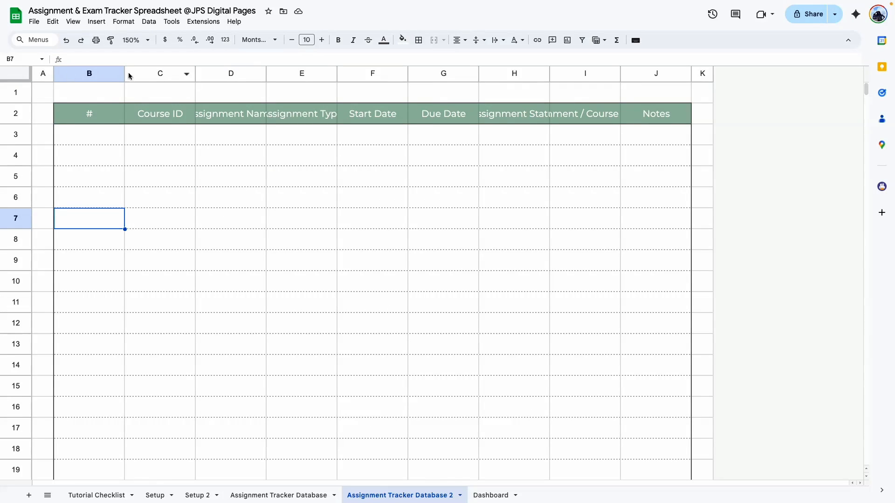
Narrow the # column and widen the Course ID, Assignment Name, Assignment Type, Assignment Status and Notes columns.
left_click_drag(125, 73, 80, 73)
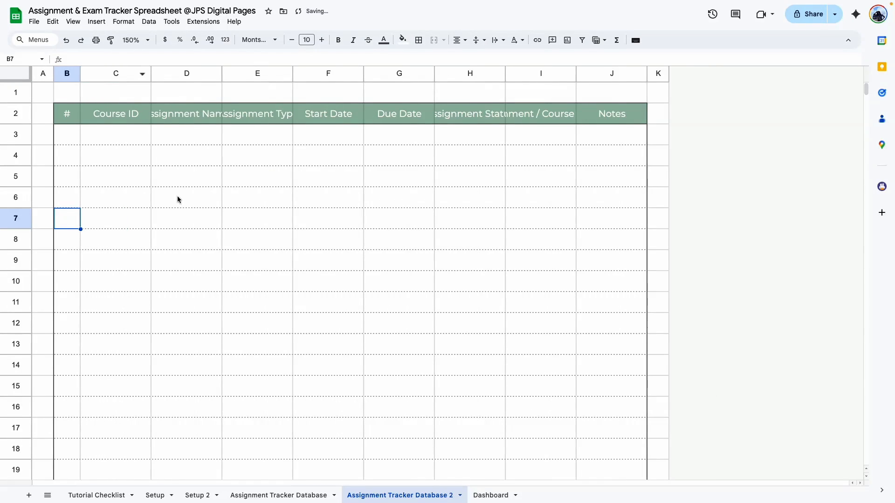
left_click(184, 192)
left_click(219, 114)
right_click(599, 73)
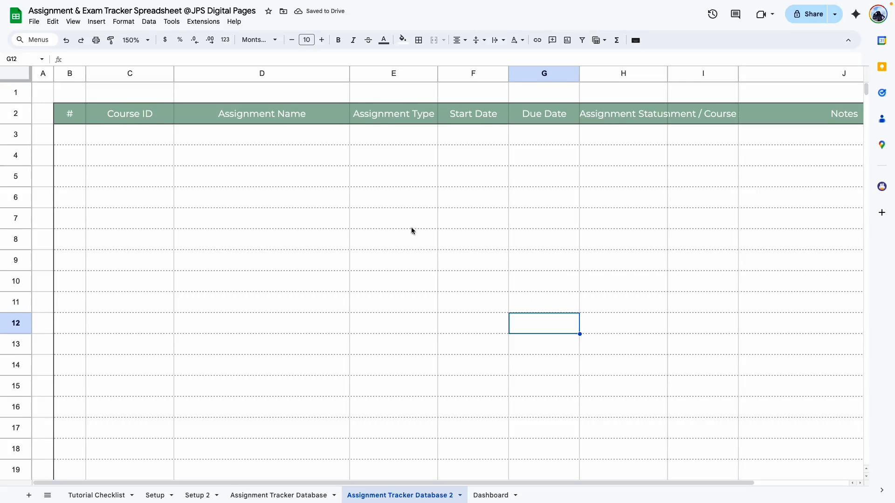
Apply text wrapping to the header range B2:J2.
left_click(136, 40)
left_click(137, 101)
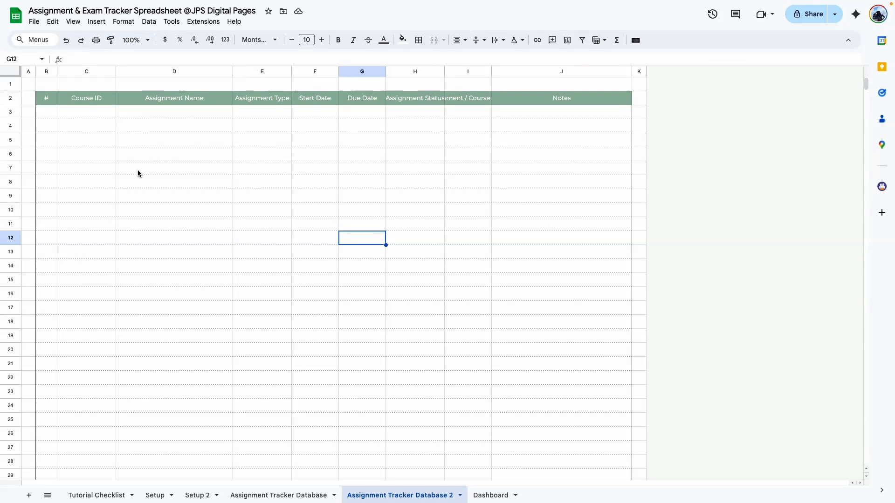
left_click(138, 169)
left_click_drag(40, 95, 512, 98)
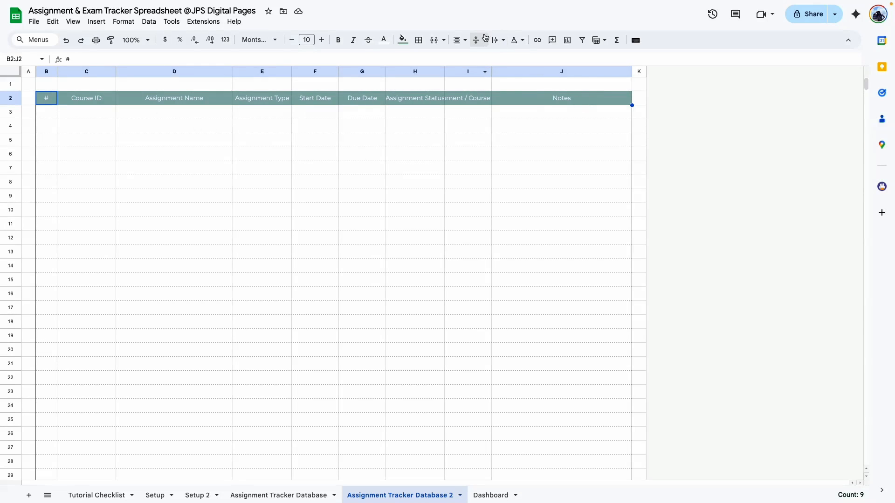
left_click(502, 42)
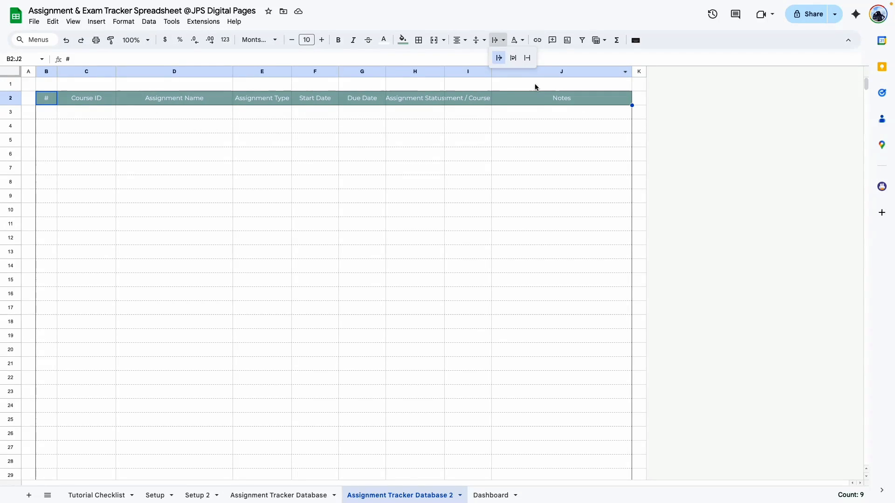
left_click(514, 57)
left_click(514, 208)
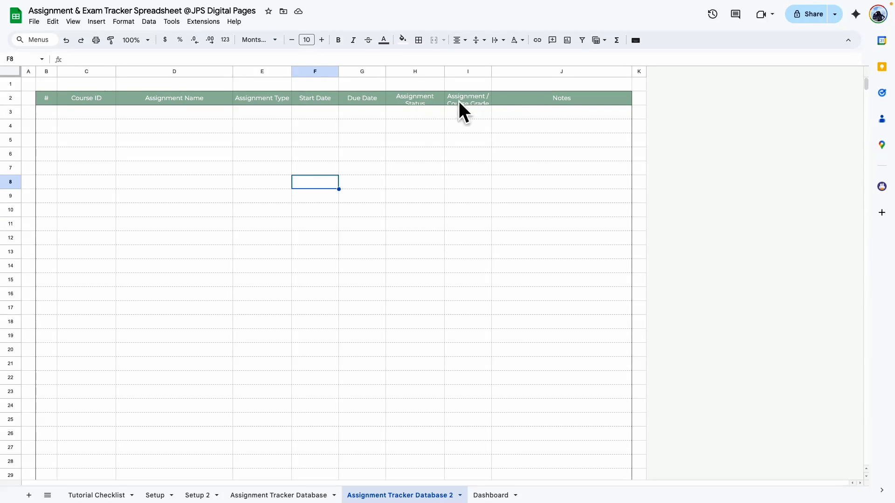
Set the height of header row 2 to 35 pixels.
right_click(10, 98)
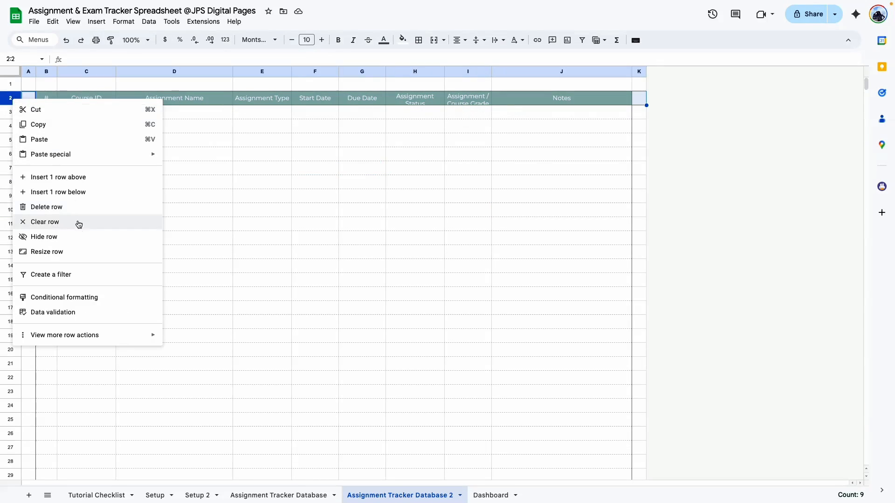
left_click(70, 252)
type("35")
key("Return")
left_click(506, 181)
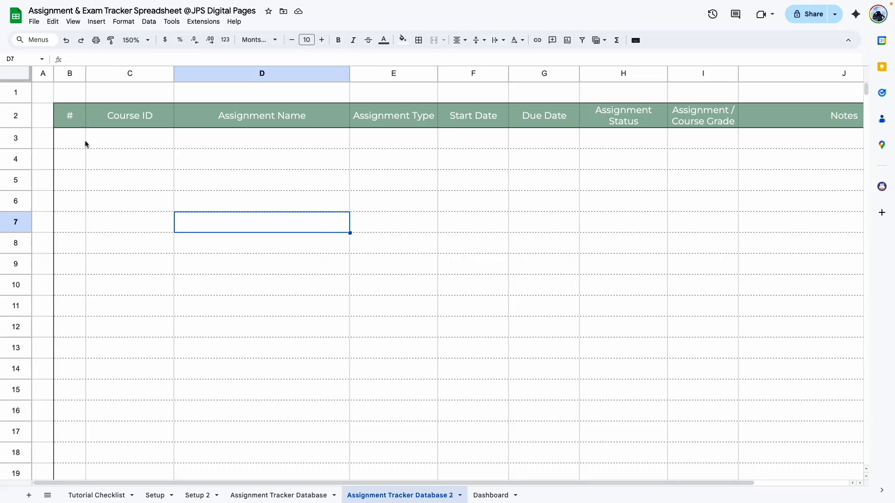
Number the first three table rows 1, 2 and 3 in cells B3 to B5 of the # column.
left_click(73, 139)
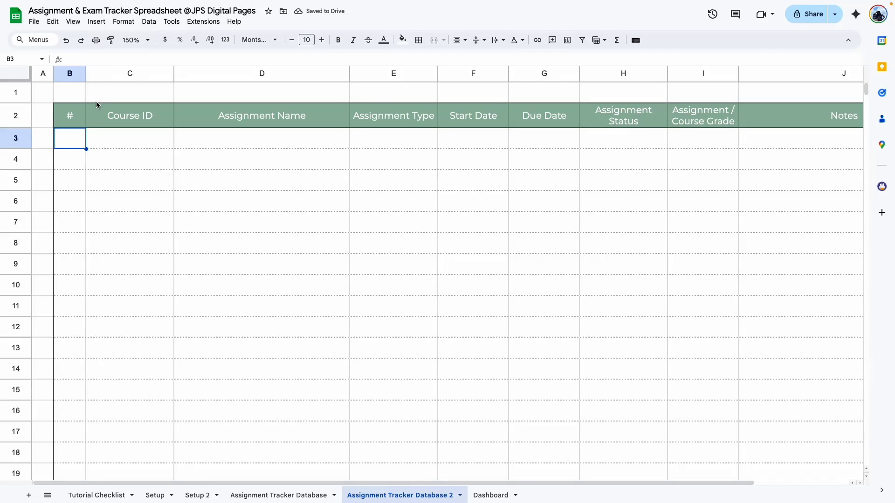
type("1")
key("Return")
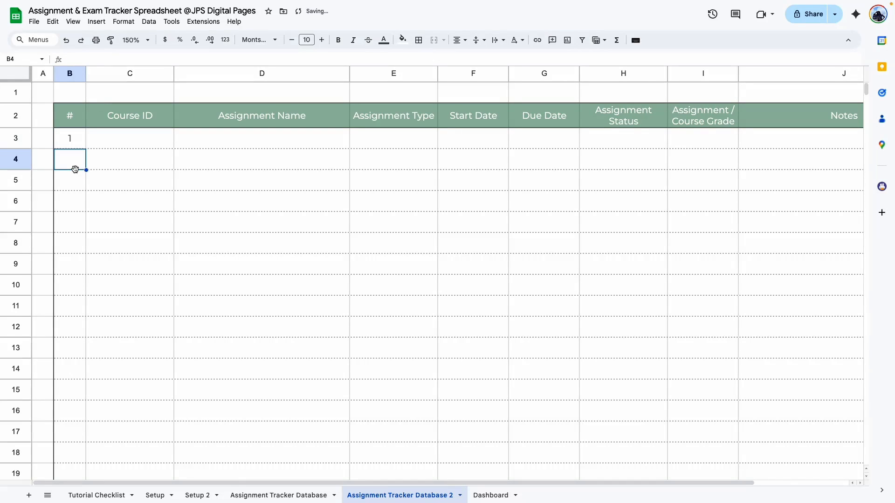
type("2")
left_click(73, 184)
type("3")
left_click(125, 285)
left_click(125, 146)
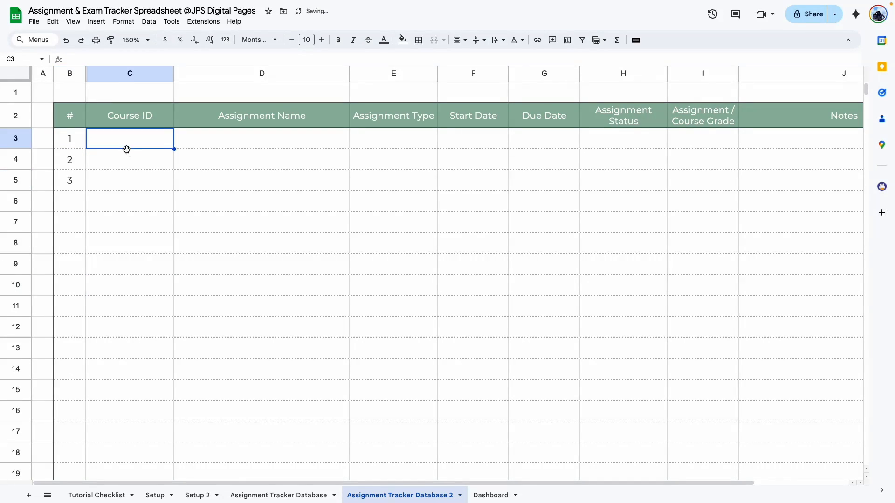
left_click(125, 264)
left_click(234, 265)
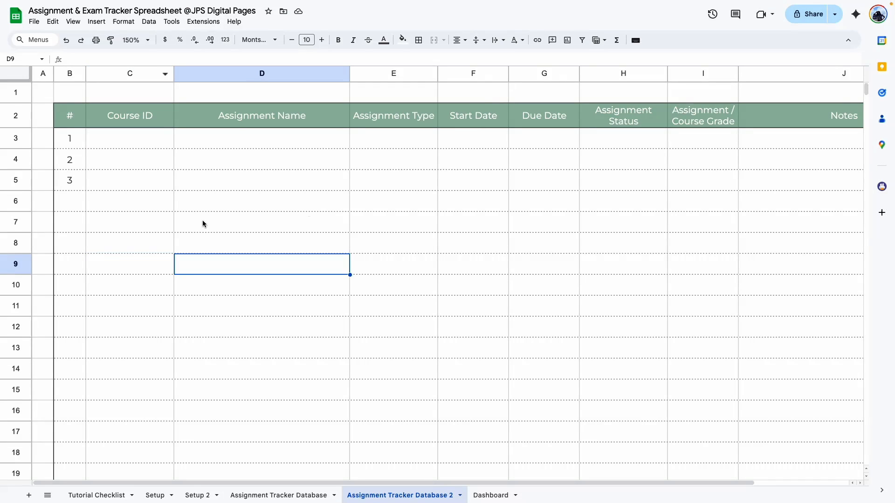
left_click(202, 224)
Add a dropdown data validation rule to the Course ID column, applied to the range C3:C.
left_click(132, 139)
left_click(150, 22)
left_click(196, 226)
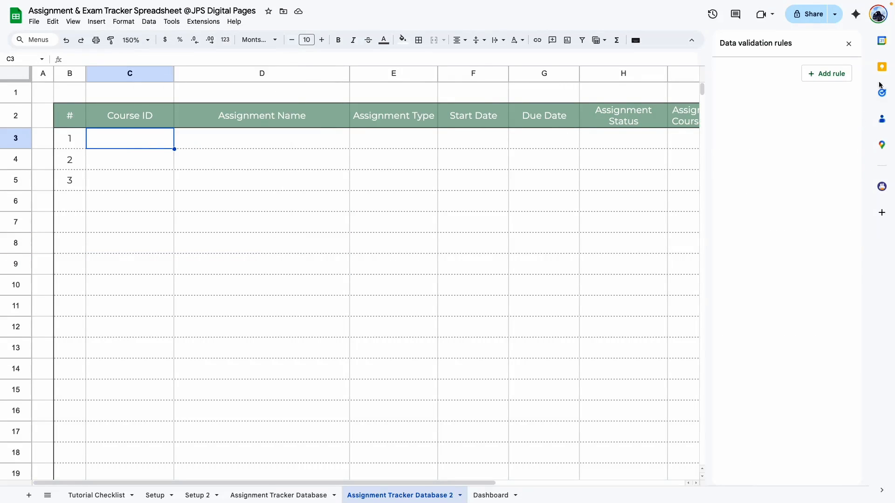
left_click(812, 76)
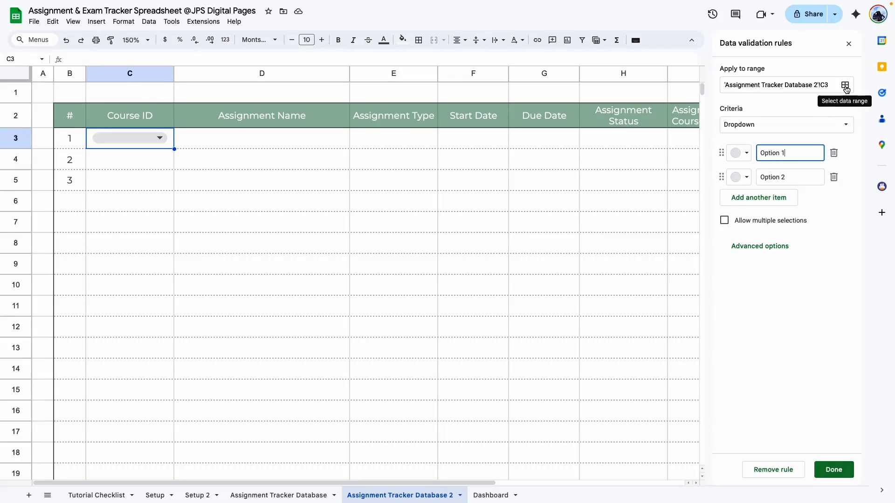
left_click(845, 86)
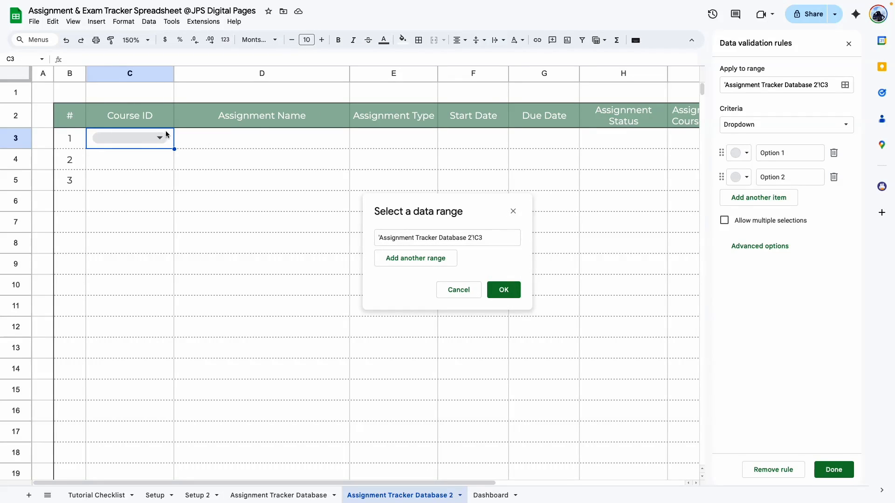
left_click_drag(166, 134, 156, 292)
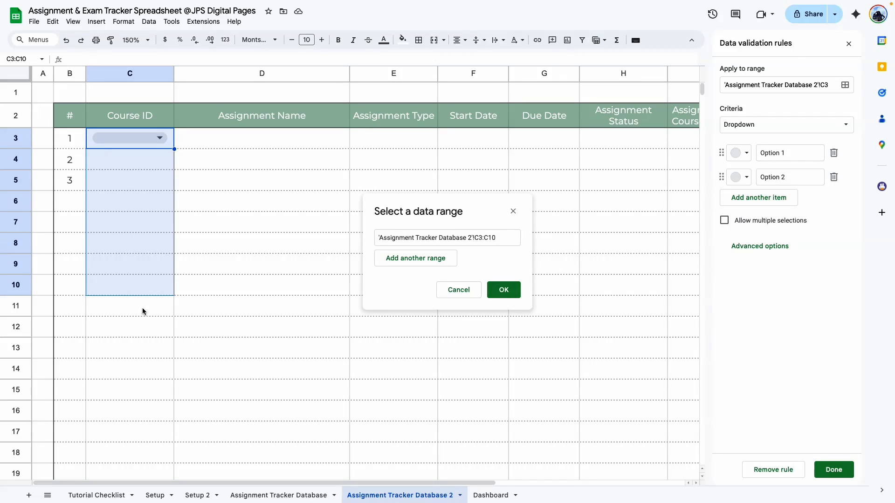
left_click(501, 239)
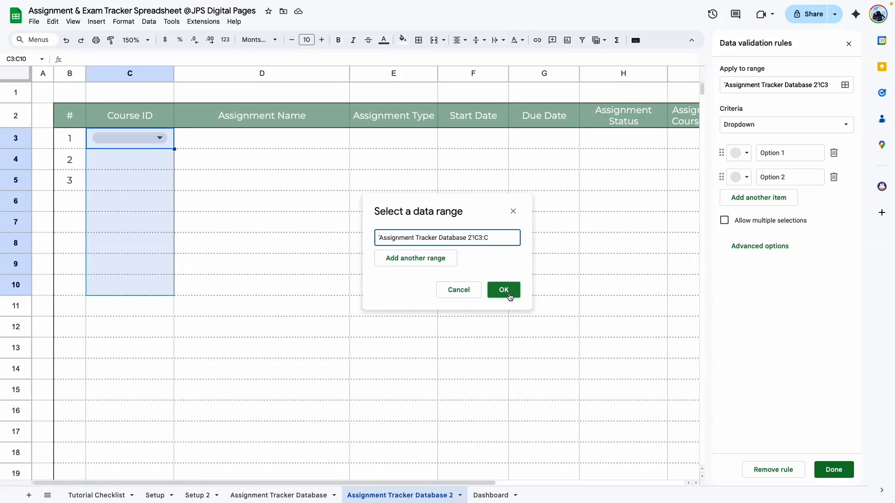
left_click(508, 296)
Make the Course ID rule a dropdown from the range 'Setup 2'!B3:B19 and save it.
left_click(758, 121)
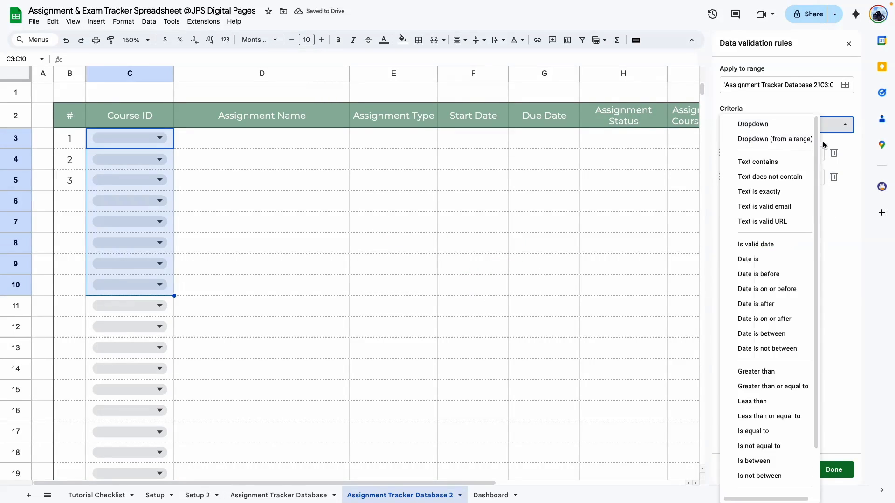
left_click(789, 141)
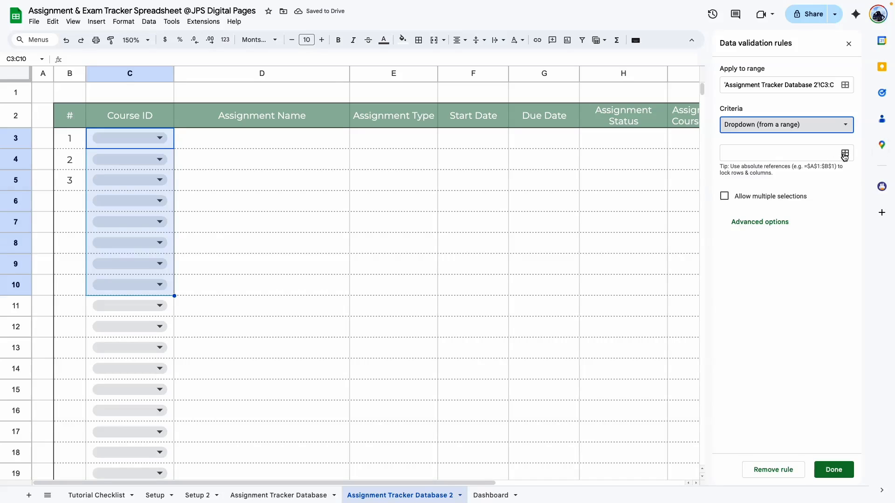
left_click(845, 154)
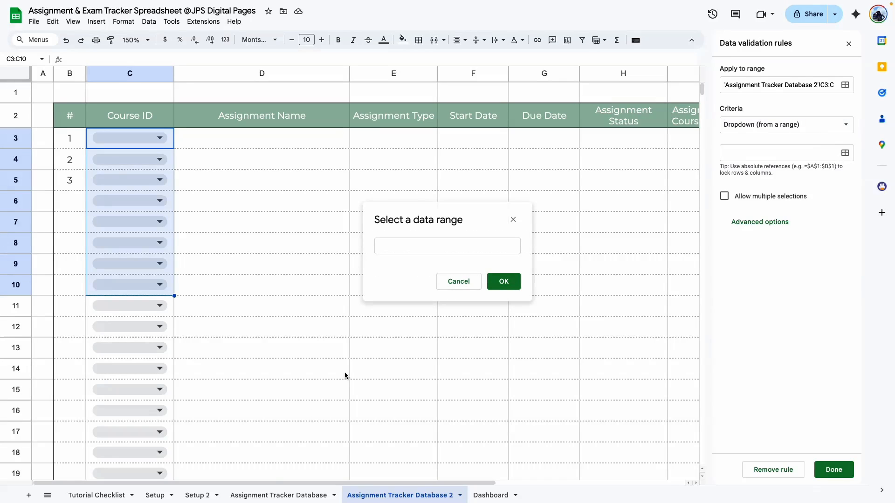
left_click(199, 497)
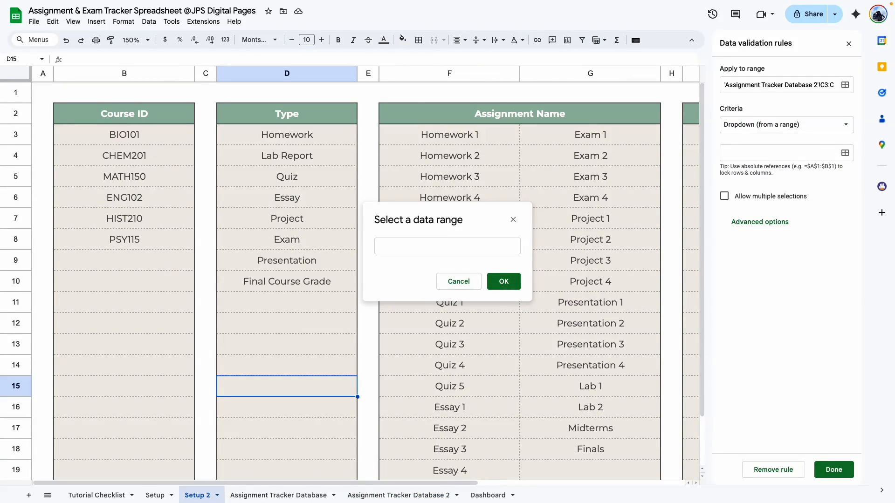
left_click_drag(160, 139, 147, 471)
left_click_drag(147, 502, 148, 428)
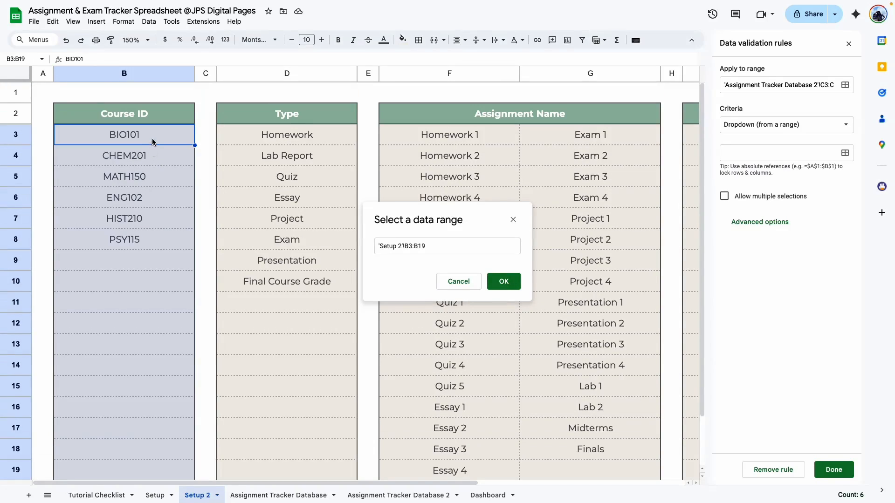
left_click(503, 282)
left_click(770, 372)
scroll(814, 353, "down", 2)
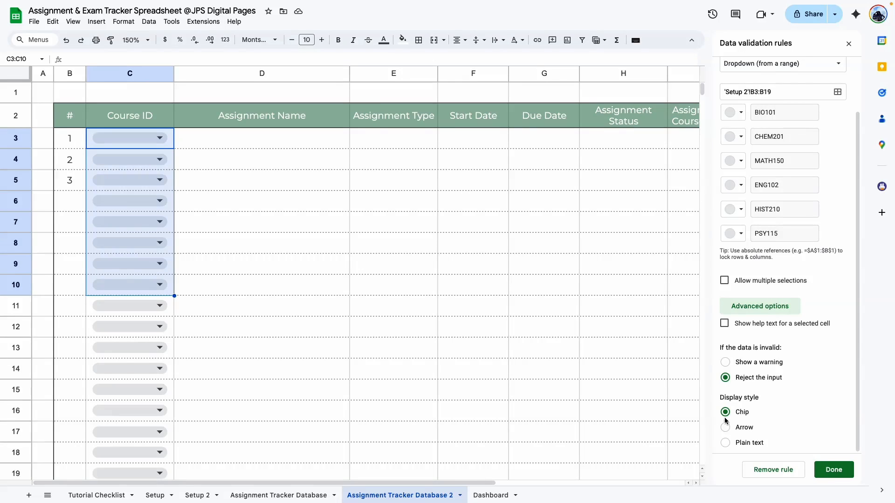
left_click(834, 470)
left_click(280, 264)
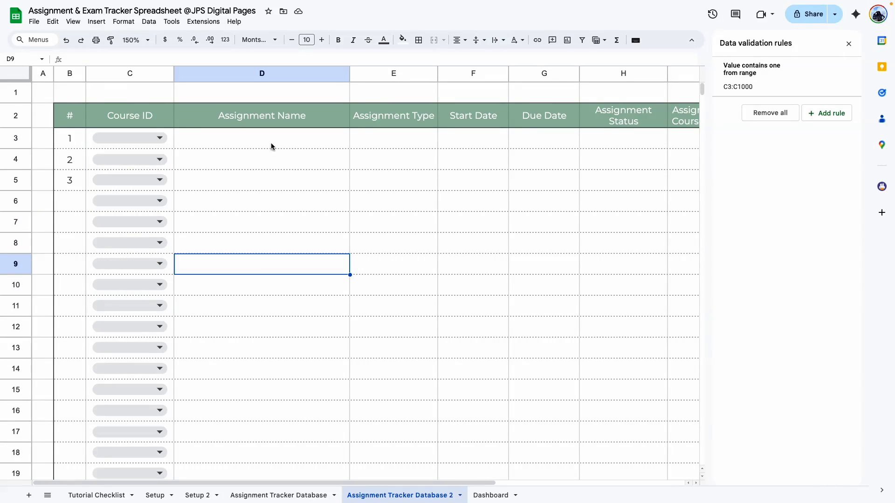
Add a data validation rule to the Assignment Name column, applied to the range D3:D.
left_click_drag(271, 146, 301, 273)
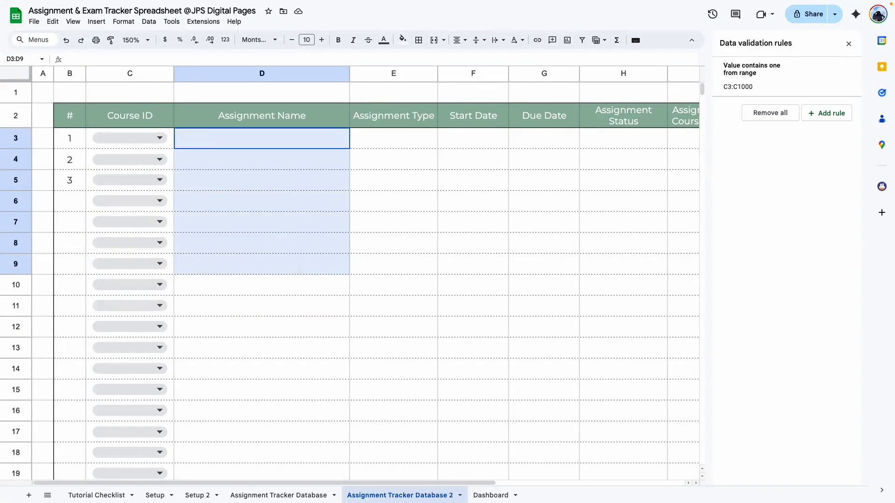
left_click(803, 113)
left_click(845, 85)
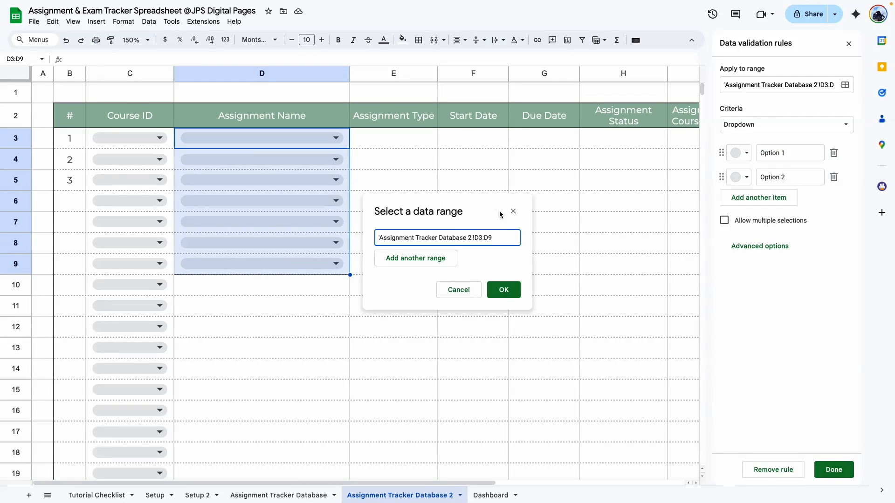
left_click(498, 245)
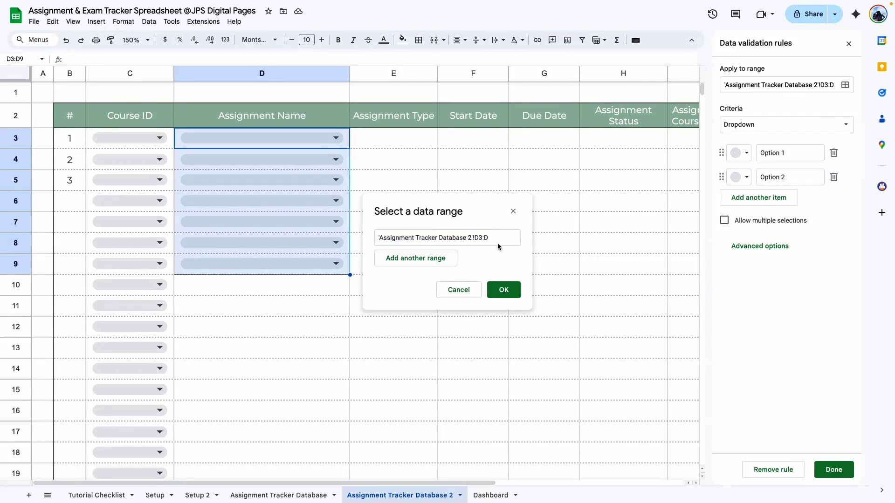
left_click(505, 290)
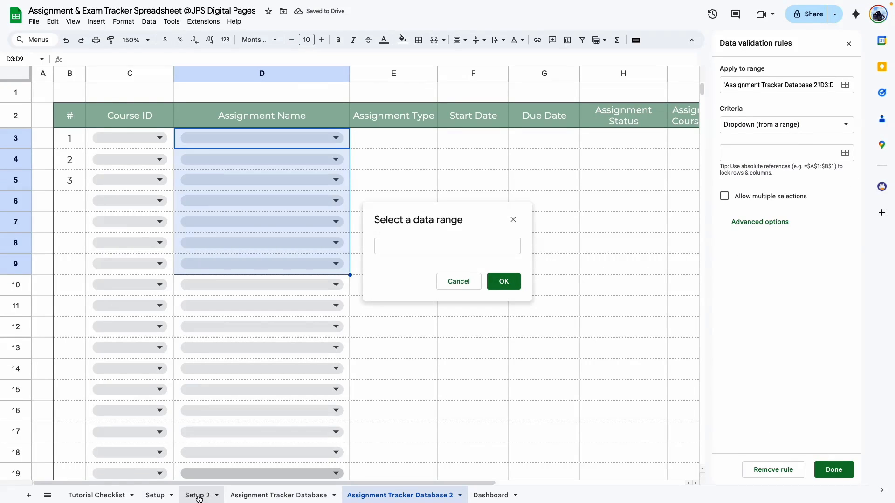
Source the Assignment Name dropdown options from 'Setup 2'!F3:G19 and save the rule.
left_click(197, 495)
left_click_drag(406, 486, 530, 485)
left_click_drag(261, 134, 427, 430)
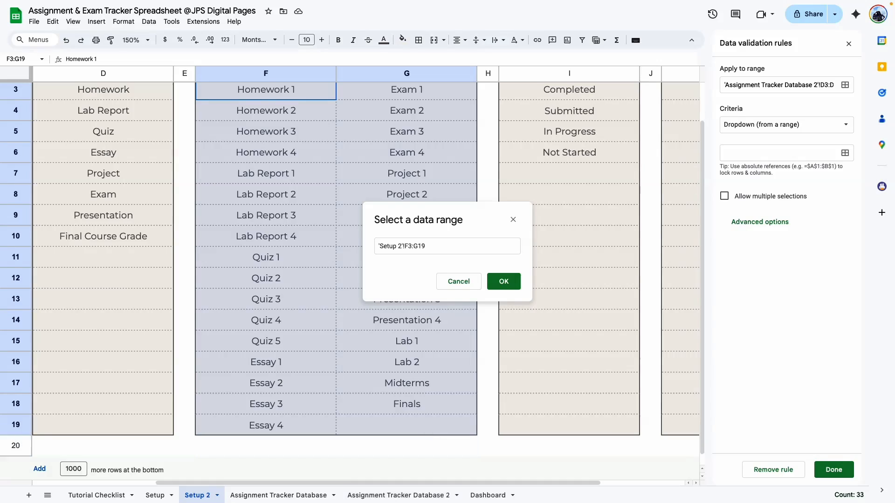
left_click(503, 281)
scroll(787, 279, "down", 5)
left_click(834, 469)
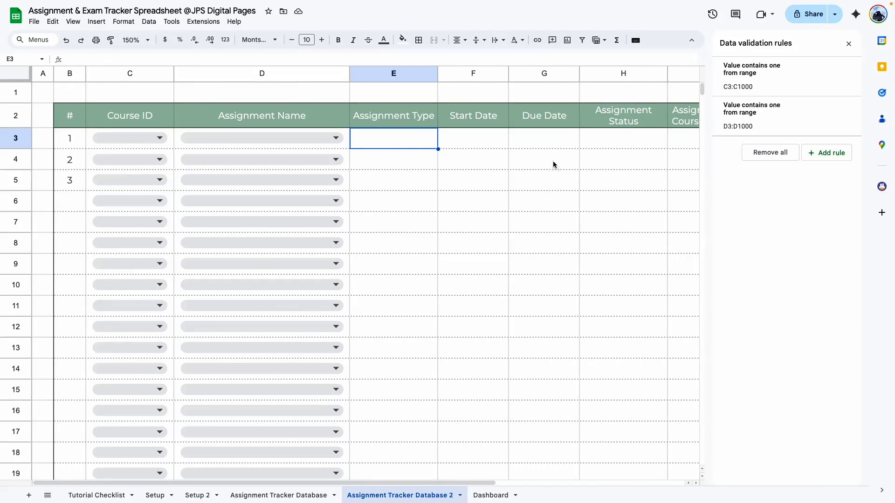
Add a data validation rule to the Assignment Type column, applied to the range E3:E.
left_click_drag(394, 138, 394, 201)
left_click(826, 153)
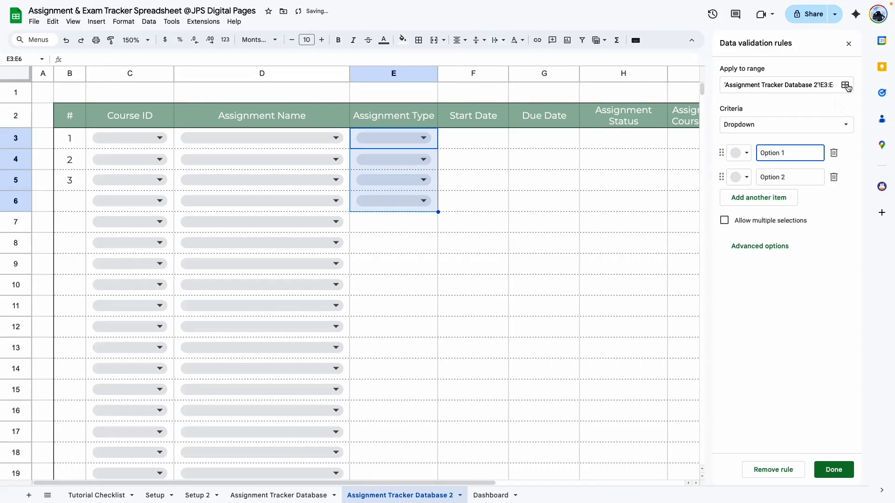
left_click(848, 87)
left_click(510, 236)
key("BackSpace")
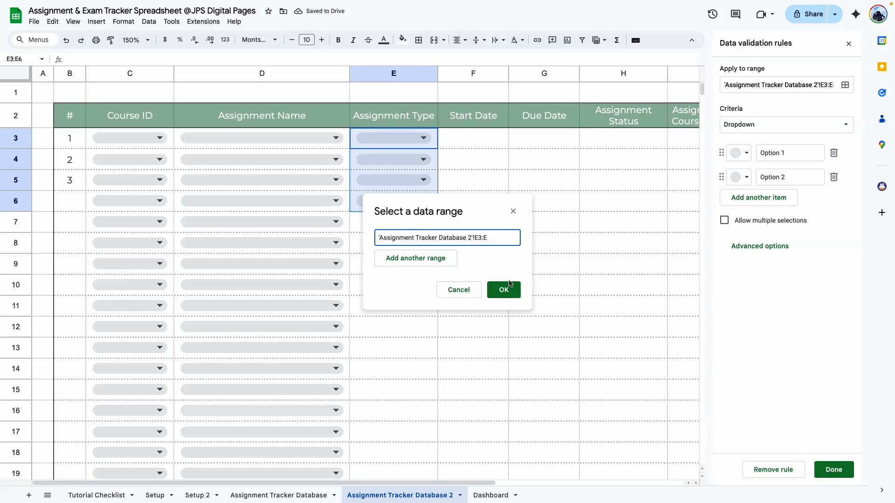
left_click(510, 282)
Make the Assignment Type rule a dropdown from the range 'Setup 2'!D3:D19.
left_click(783, 124)
left_click(782, 139)
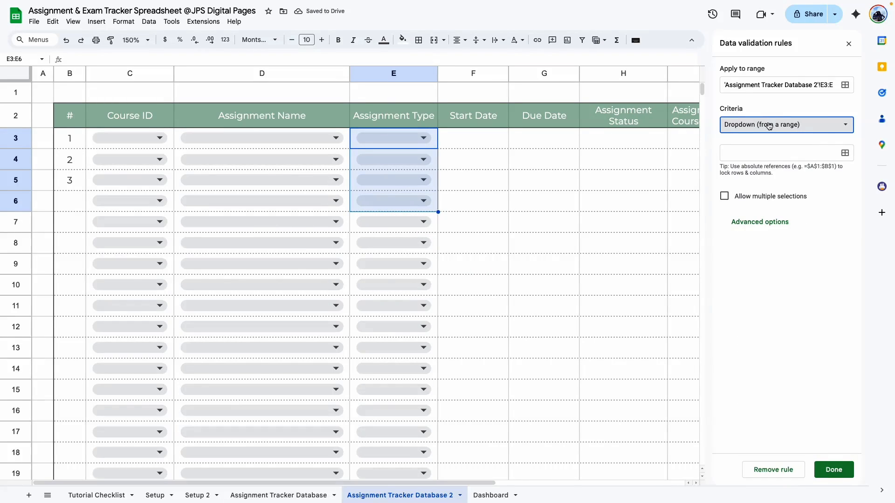
left_click(844, 153)
left_click(197, 495)
left_click_drag(311, 133, 275, 488)
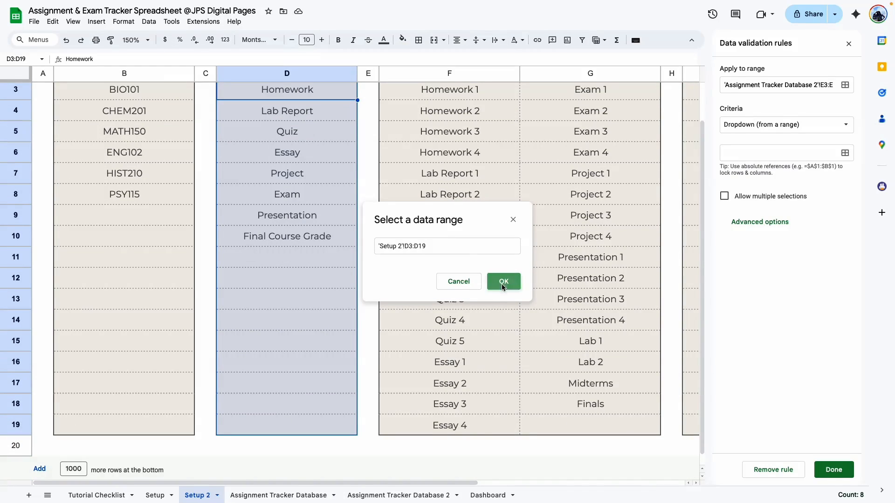
left_click(503, 281)
Fill the first table row with course BIO101, assignment name Homework 1 and assignment type Homework.
left_click(145, 140)
left_click(130, 158)
left_click(262, 138)
left_click(262, 157)
left_click(405, 138)
left_click(403, 159)
left_click(473, 222)
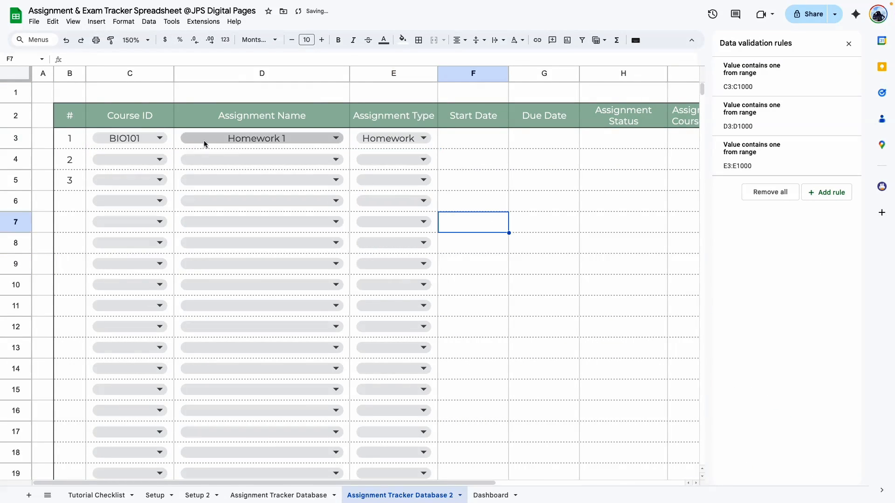
scroll(501, 435, "right", 5)
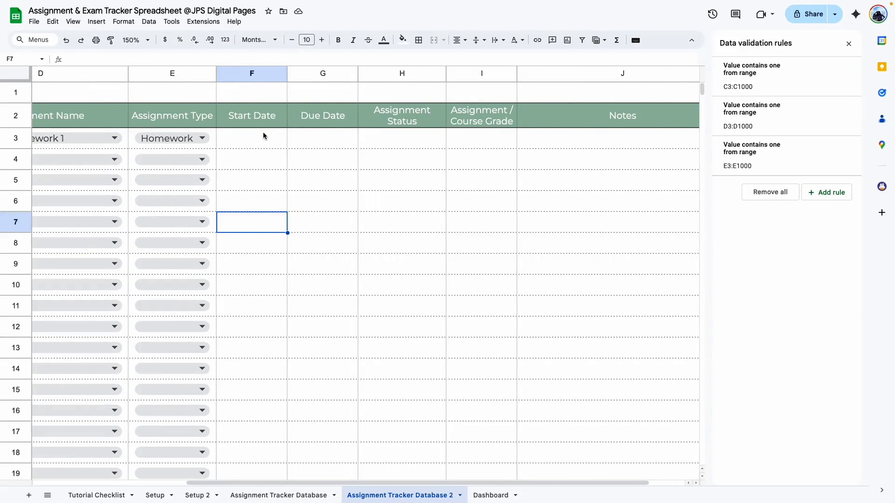
left_click(303, 160)
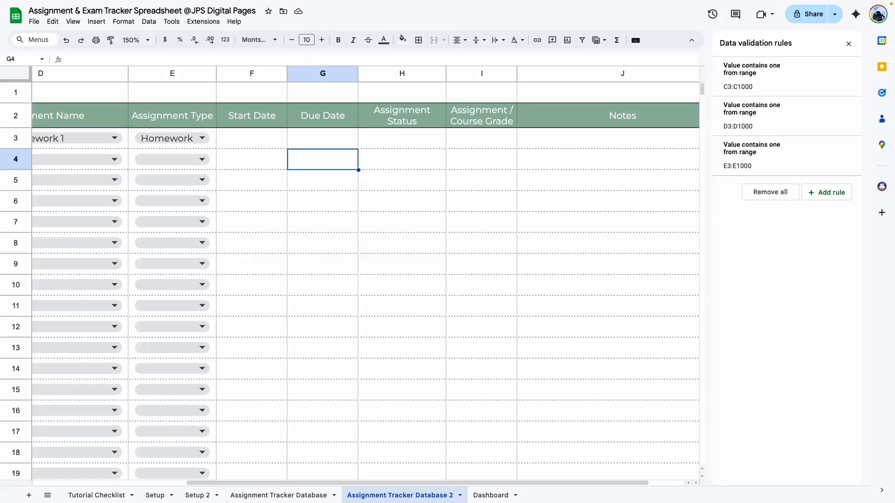
left_click(255, 138)
left_click(252, 220)
double_click(260, 142)
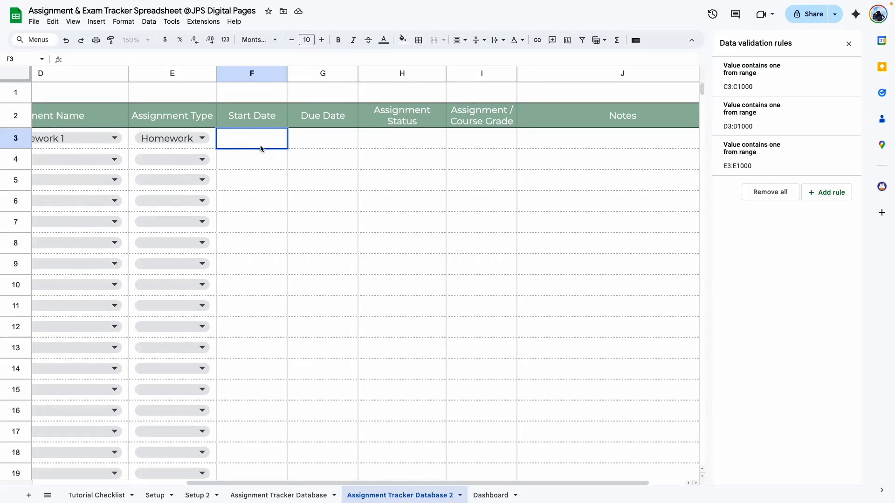
left_click(268, 182)
left_click(321, 222)
Add a data validation rule covering the Start Date and Due Date columns, applied to the range F3:G.
left_click_drag(252, 139, 319, 210)
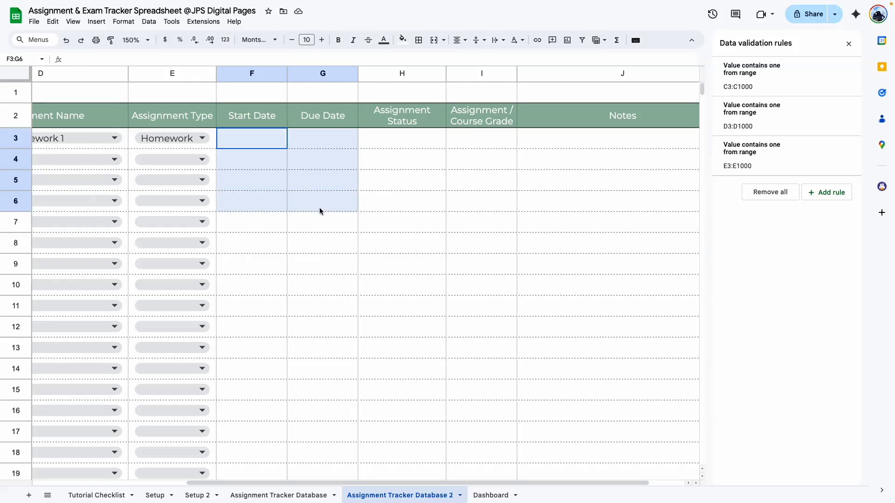
left_click(826, 192)
left_click(845, 85)
left_click(495, 236)
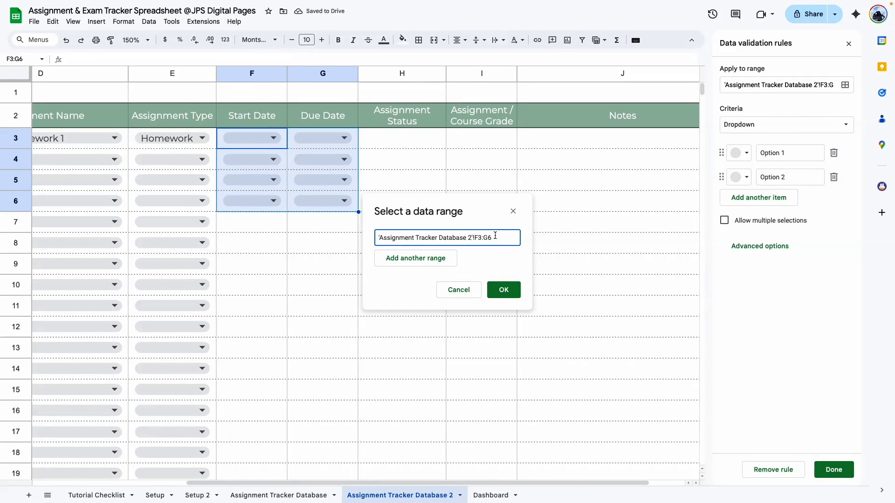
left_click(491, 291)
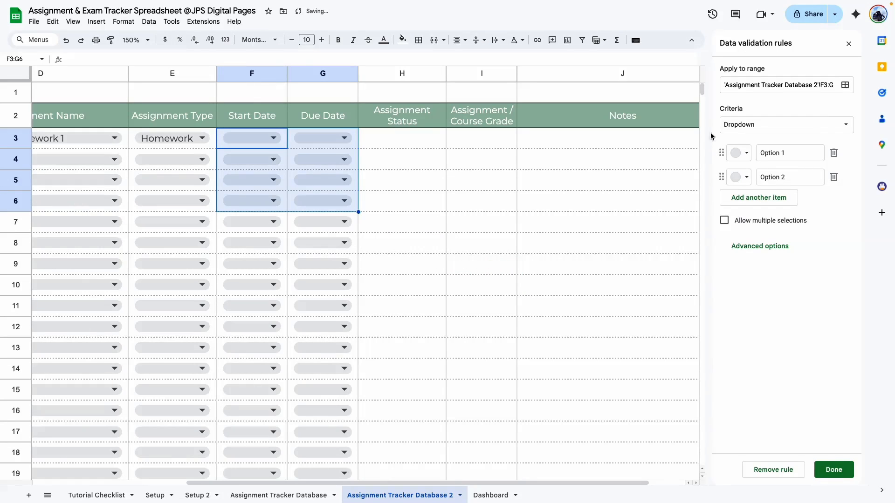
Set the date columns' rule to Is valid date with help text shown and invalid input rejected, and save it.
left_click(751, 125)
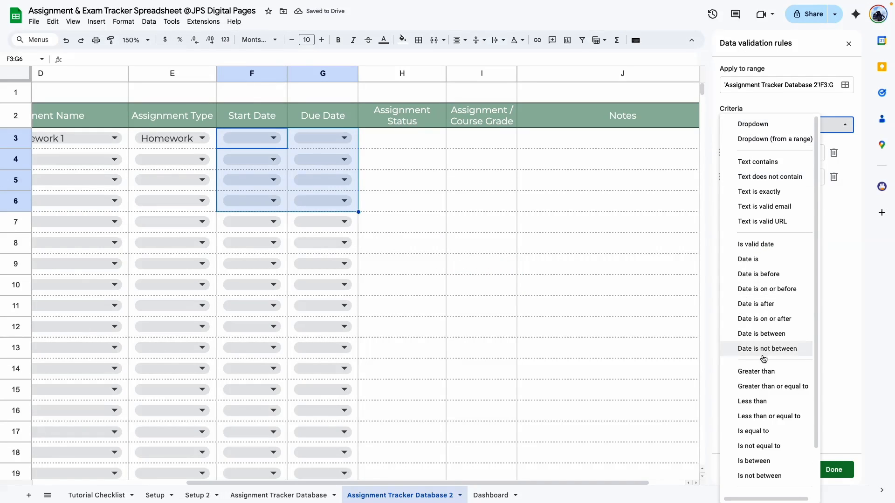
left_click(762, 244)
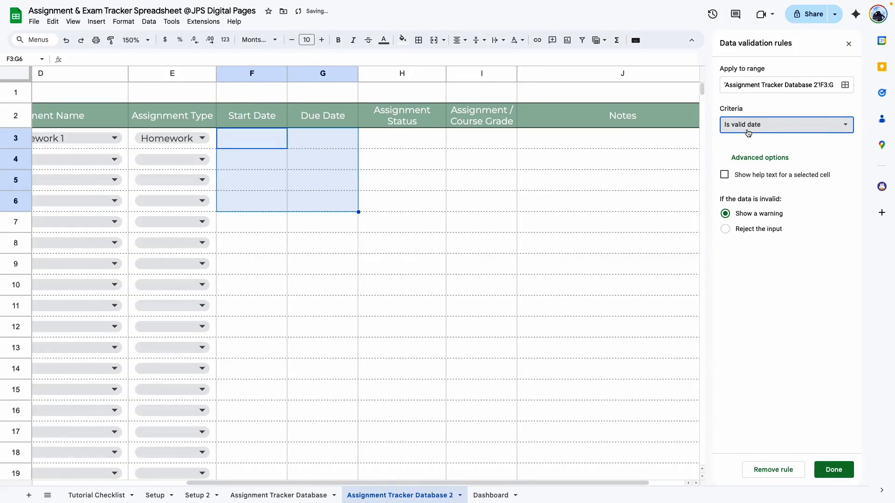
left_click(726, 176)
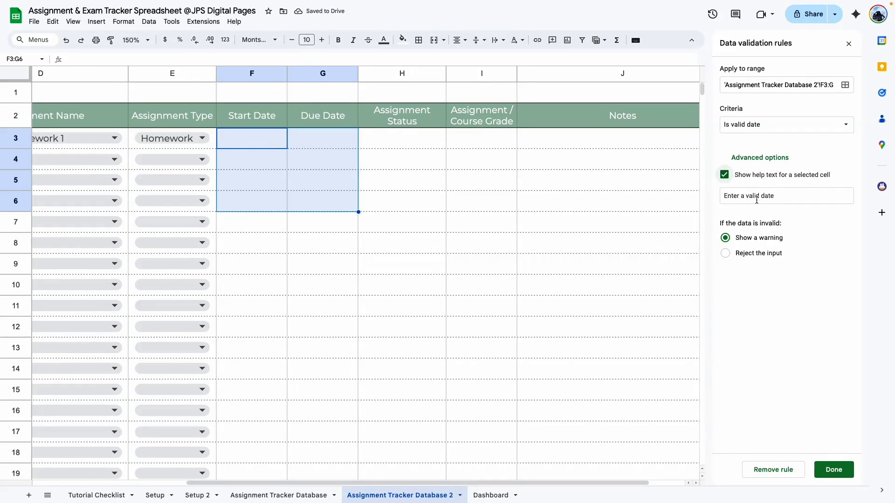
left_click(725, 254)
left_click(834, 470)
Pick 7/3/2025 as the start date and 7/25/2025 as the due date for the first assignment.
left_click(311, 270)
double_click(250, 138)
left_click(266, 186)
double_click(322, 139)
left_click(350, 227)
left_click(451, 267)
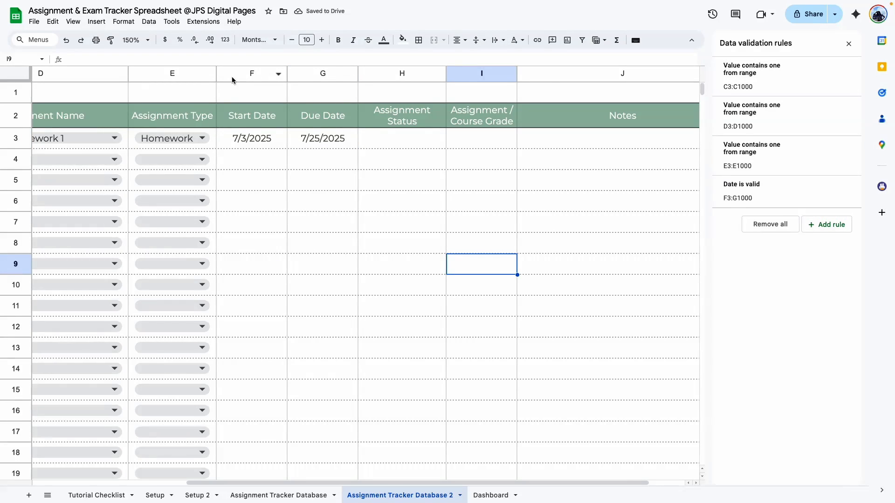
Format the Start Date and Due Date columns with the custom date format shown as Aug 05, 1930.
left_click(329, 195)
key("Up")
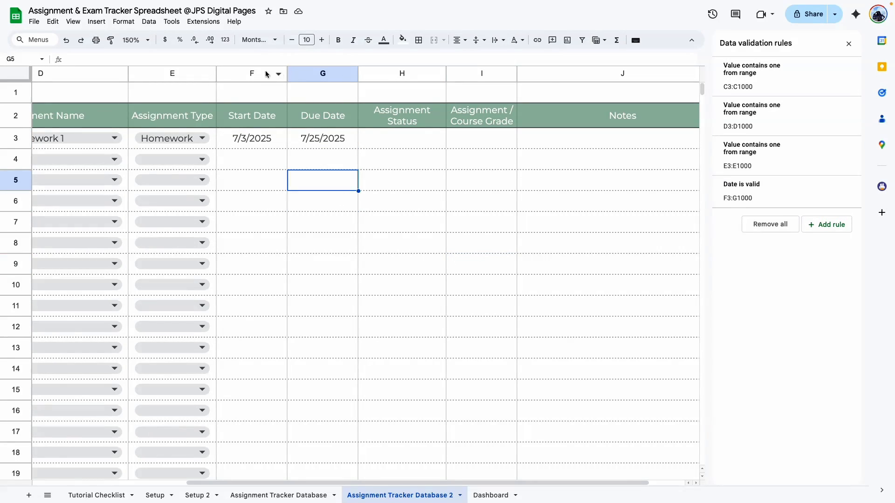
left_click_drag(248, 75, 301, 72)
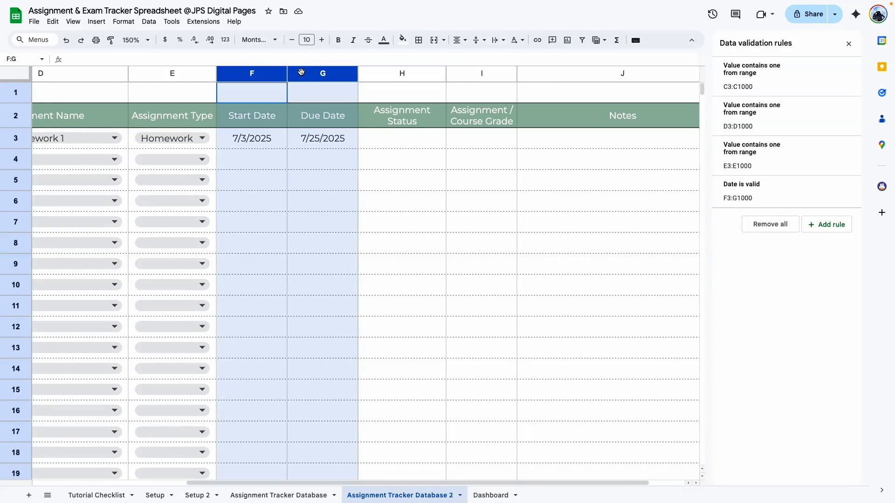
left_click(124, 21)
mouse_move(140, 60)
left_click(302, 358)
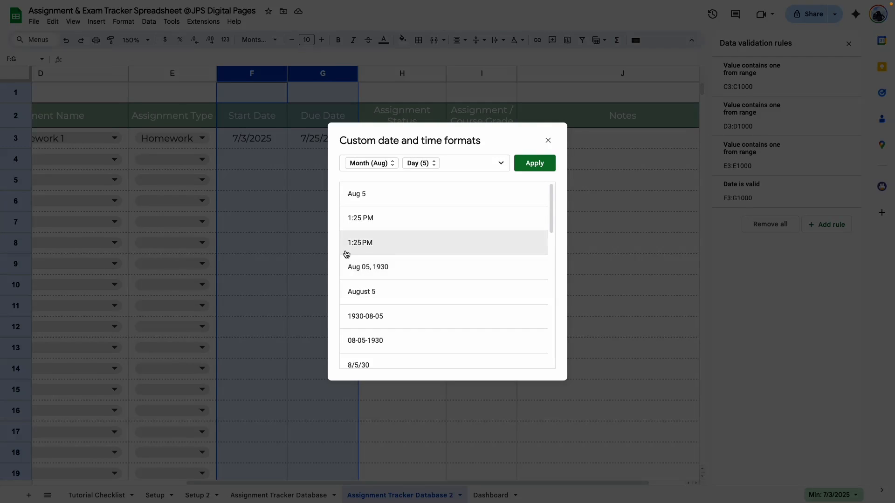
left_click(380, 269)
left_click(535, 164)
left_click(255, 150)
left_click_drag(252, 139, 305, 140)
left_click(290, 204)
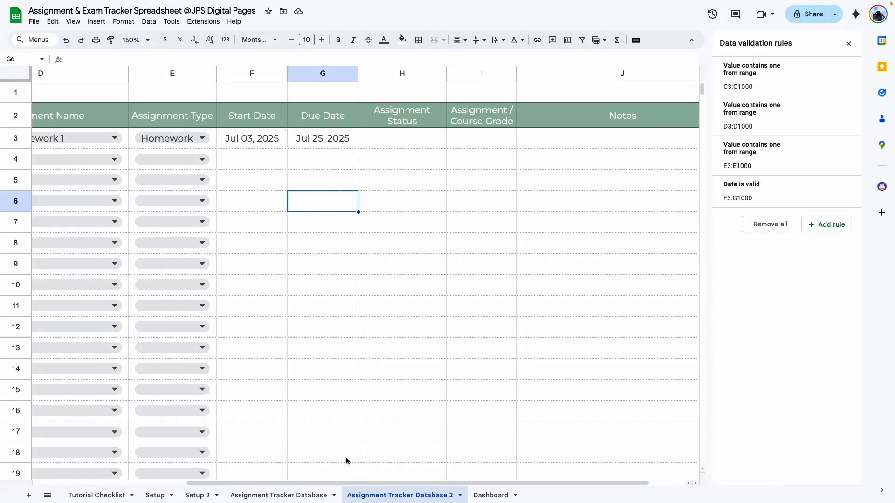
Add dropdown-from-a-range rules from row 3 down in the Assignment Status and Assignment / Course Grade columns.
left_click_drag(325, 483, 364, 483)
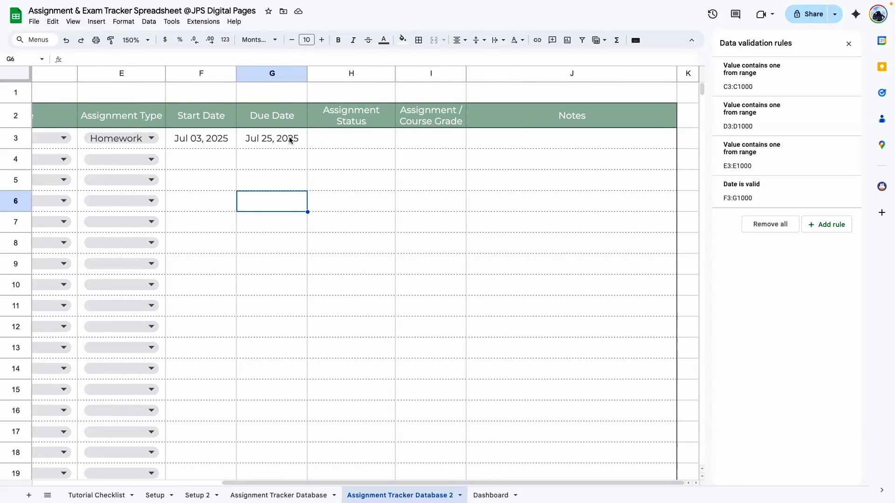
left_click(354, 133)
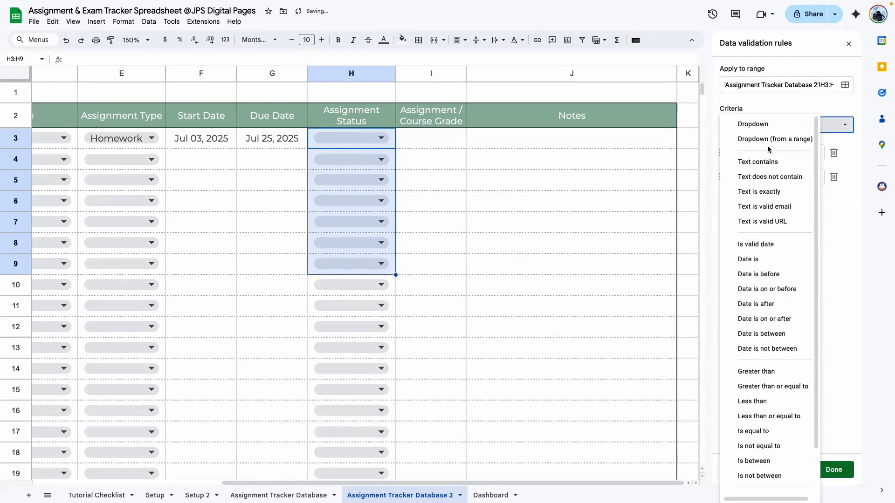
left_click(849, 45)
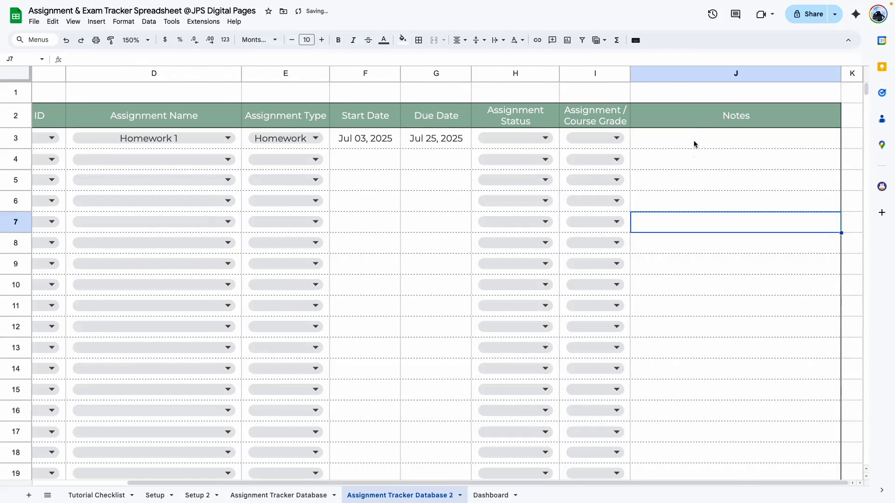
Try sample text such as "fddd" in the first row's Notes cell.
left_click(695, 138)
type("fddd")
left_click(713, 186)
left_click(720, 145)
type("s")
left_click(731, 207)
left_click(735, 140)
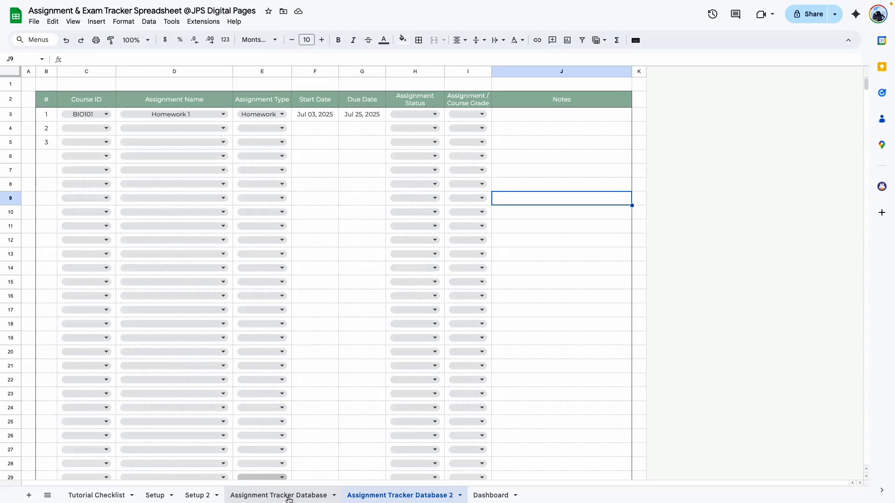
On the Assignment Tracker Database sheet, filter the Assignment Type column to show only Exam.
left_click(288, 497)
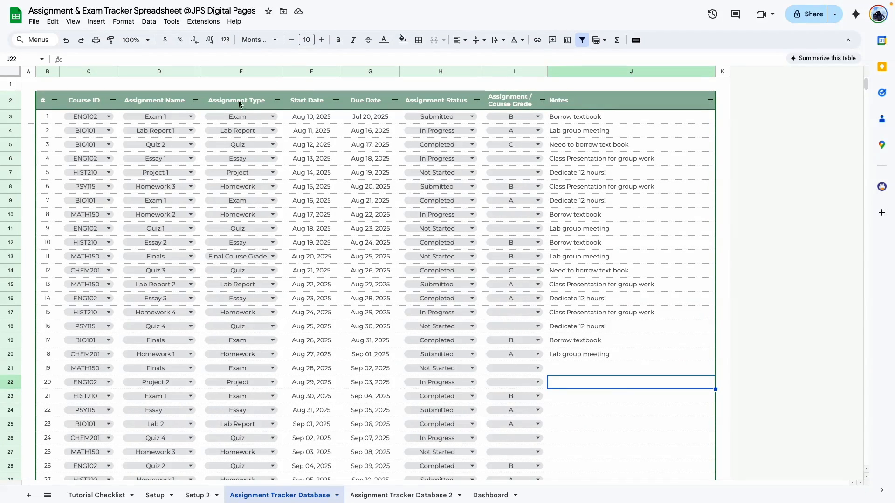
left_click(602, 215)
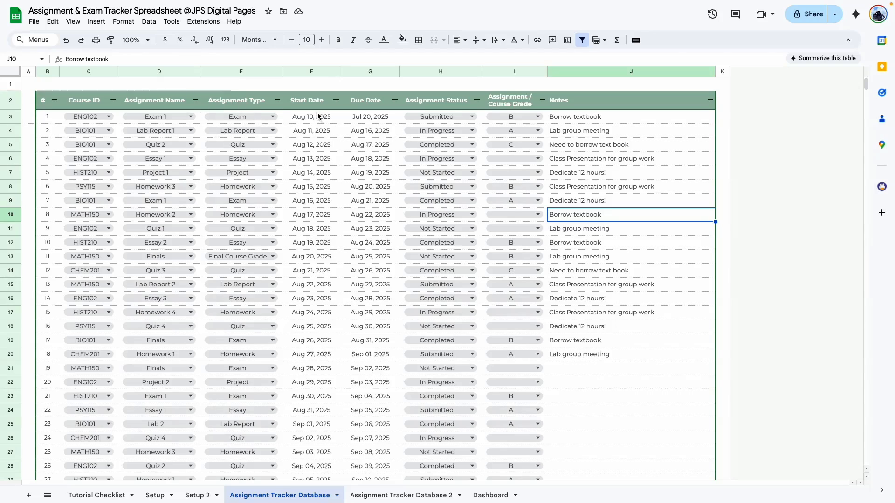
left_click(278, 100)
left_click(191, 216)
left_click(176, 273)
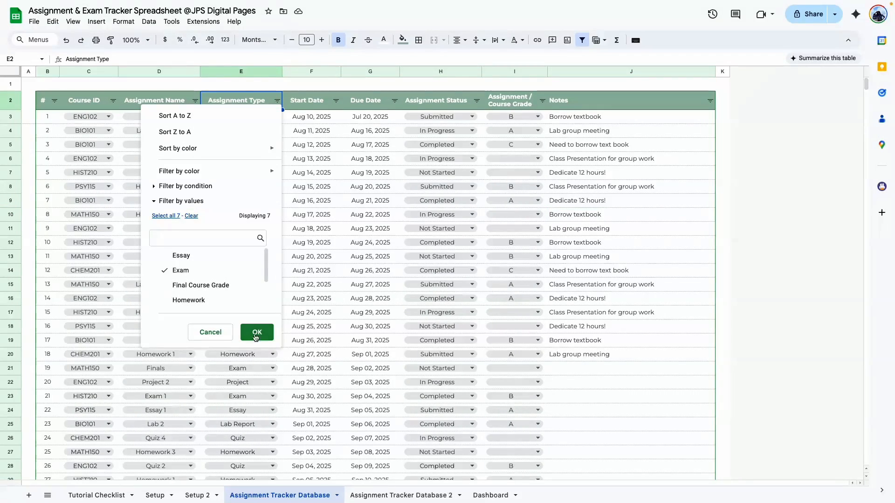
left_click(256, 332)
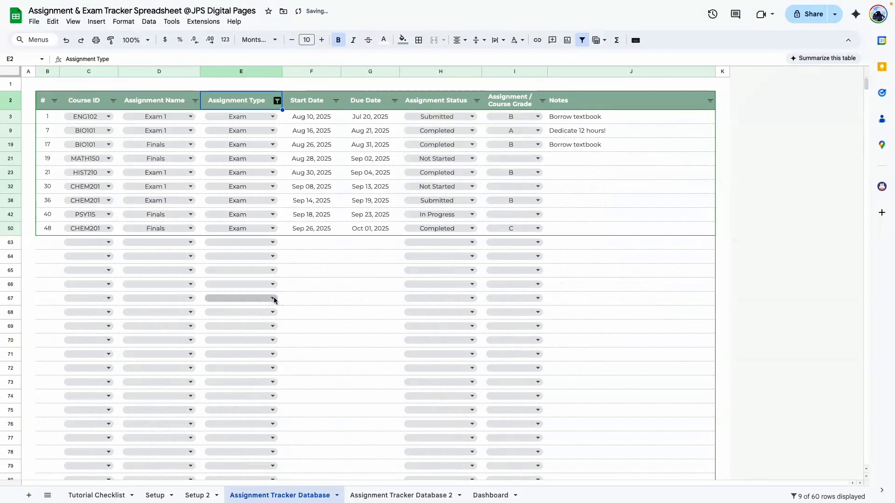
left_click(357, 310)
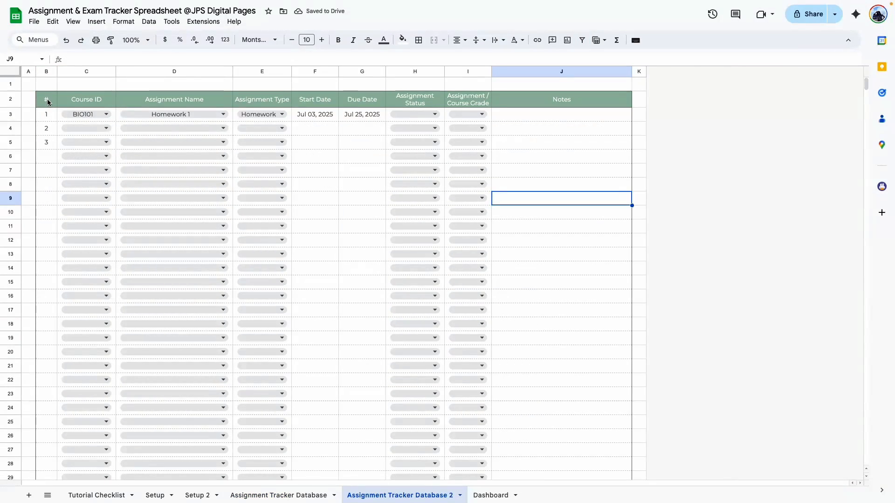
Try a filter on header row B2:J2 of Assignment Tracker Database 2, testing it with course ENG102 in row 6.
left_click_drag(44, 99, 598, 100)
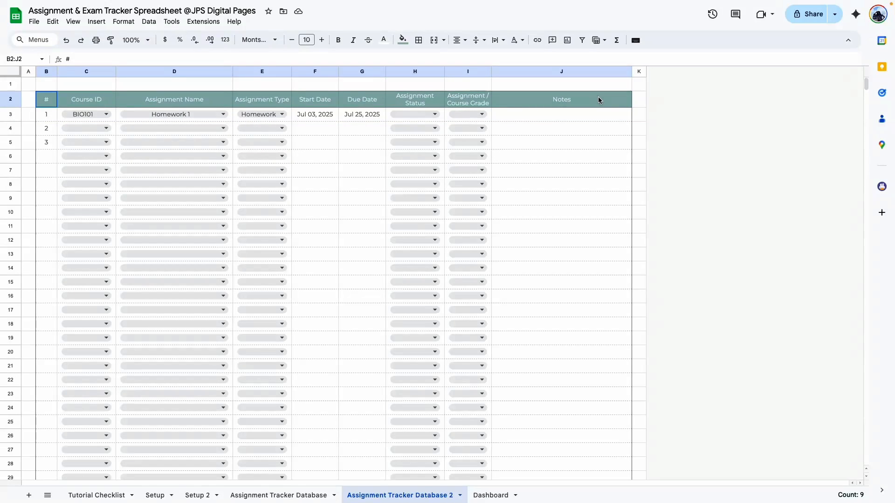
left_click(582, 40)
left_click(586, 228)
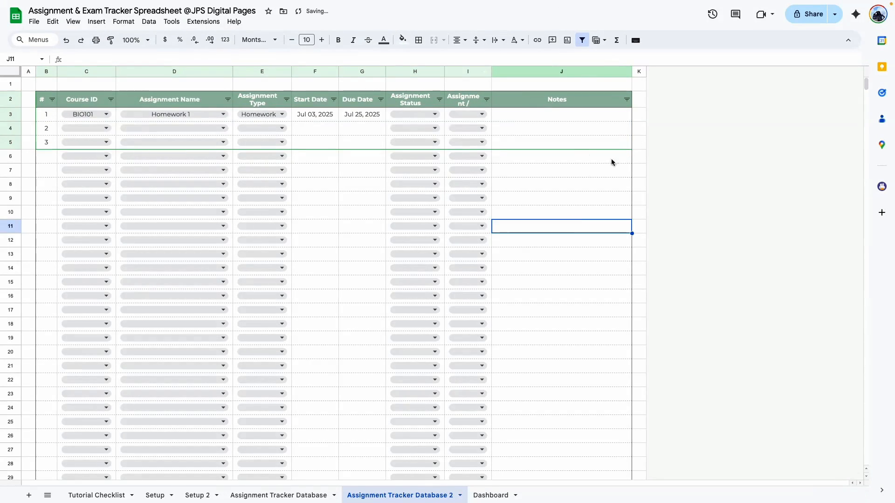
left_click(85, 156)
left_click(94, 188)
left_click(493, 209)
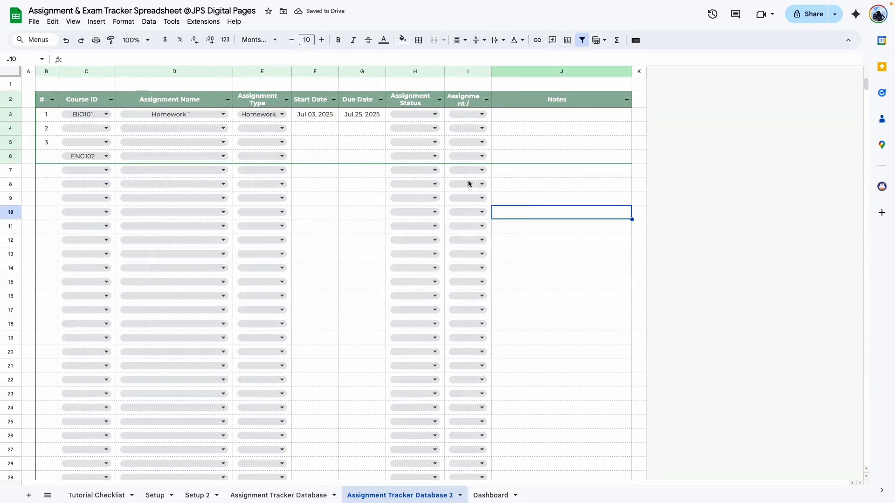
left_click(584, 40)
Create a filter covering the whole table, from the header row in columns B to J down to the last row.
left_click_drag(48, 102, 520, 218)
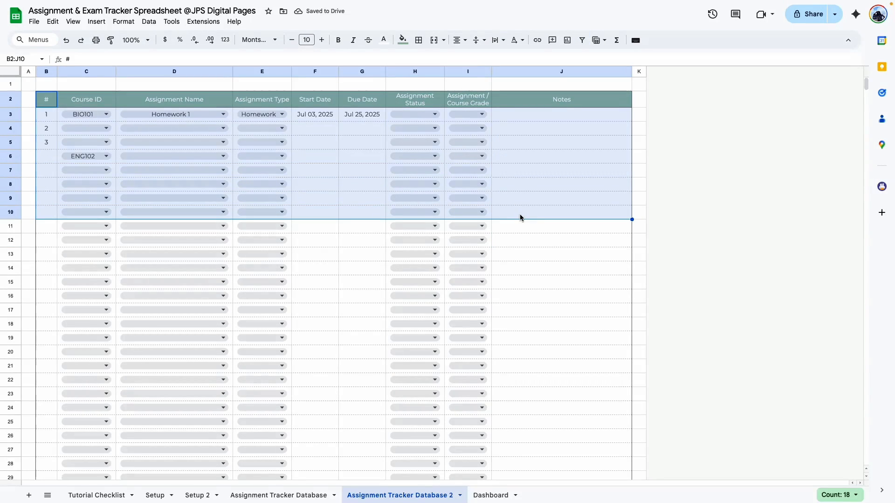
key("ctrl+shift+Down")
left_click(583, 41)
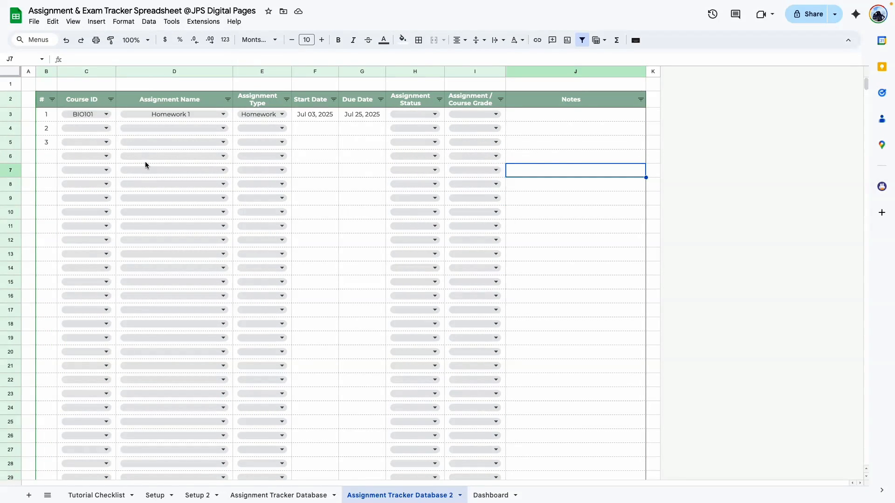
Copy the sample entries B3:J62 from Assignment Tracker Database and paste only their values at B3 of Assignment Tracker Database 2.
left_click(275, 495)
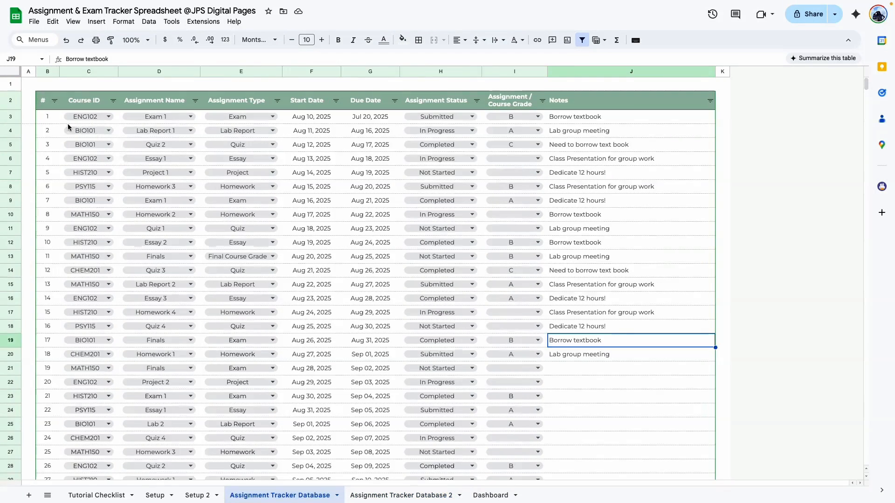
left_click_drag(47, 117, 647, 245)
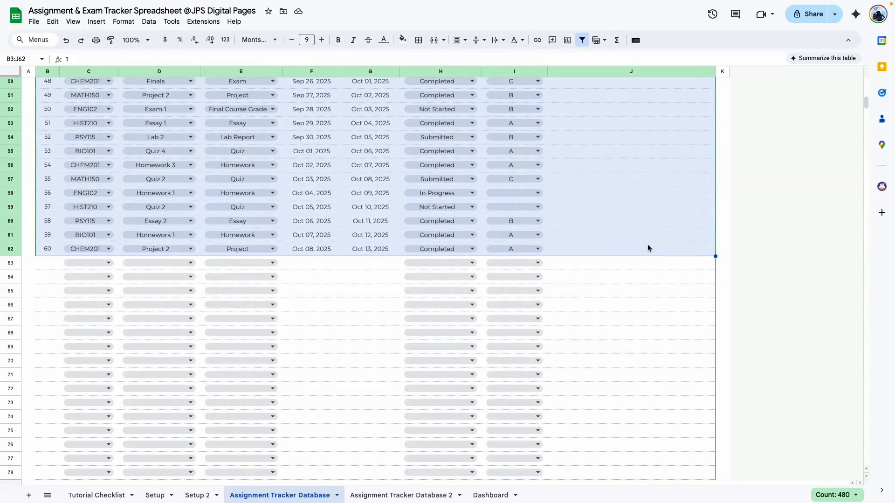
left_click(401, 496)
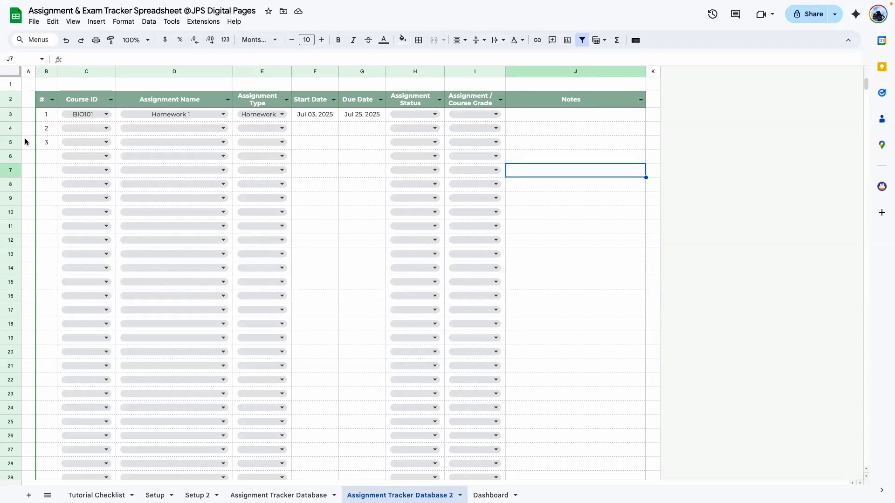
right_click(48, 114)
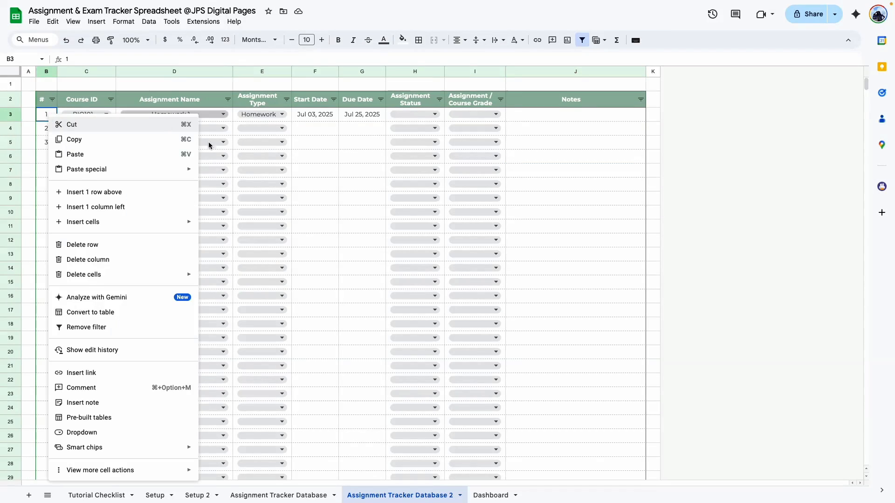
mouse_move(139, 169)
left_click(226, 173)
left_click(529, 436)
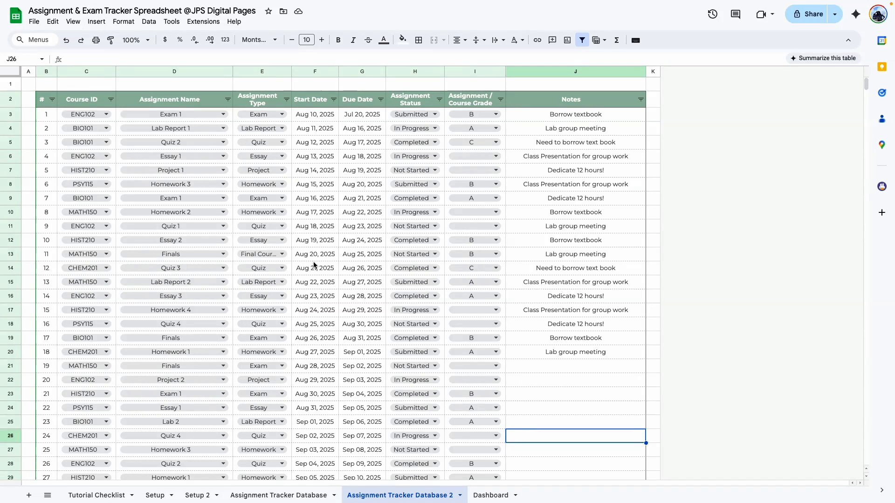
Edit the Assignment Type dropdown rule, coloring the Homework option light red and Lab Report light orange.
left_click(263, 71)
left_click(415, 72)
left_click(283, 114)
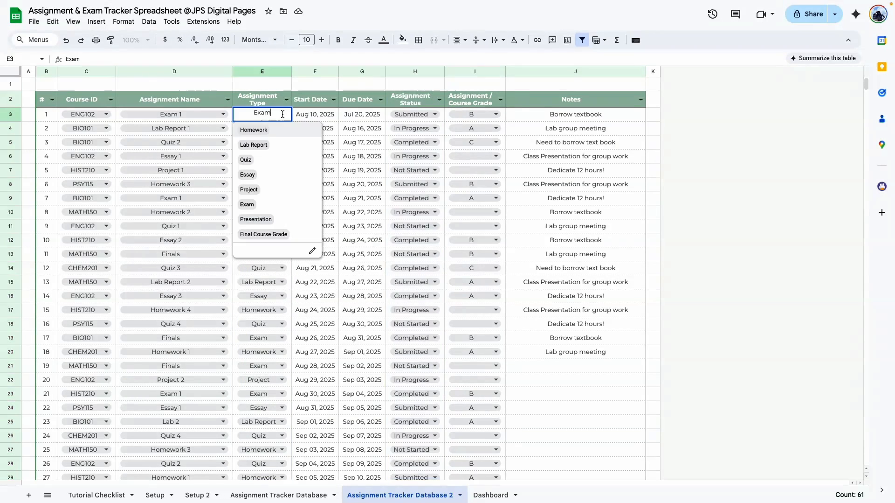
left_click(293, 246)
left_click(736, 174)
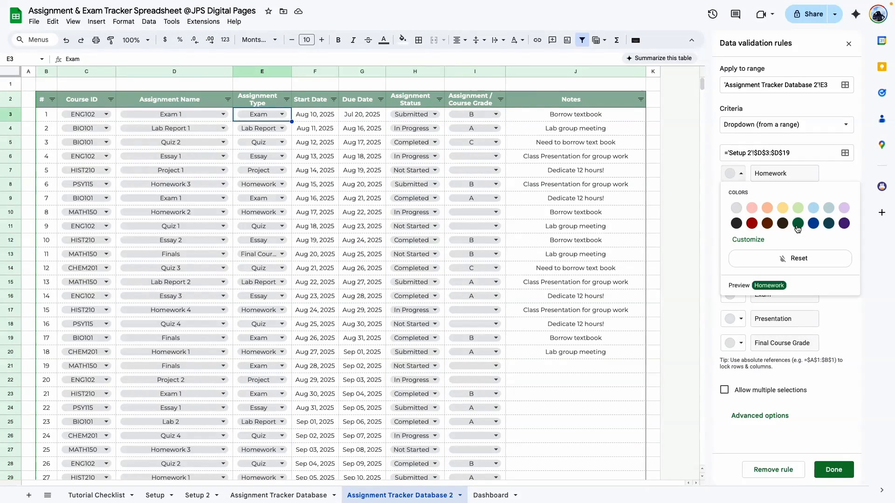
left_click(752, 208)
left_click(736, 197)
left_click(767, 232)
Color Quiz yellow, Essay green, Project light blue, Exam blue-gray and Presentation purple, and save the rule for the whole Assignment Type column.
left_click(741, 222)
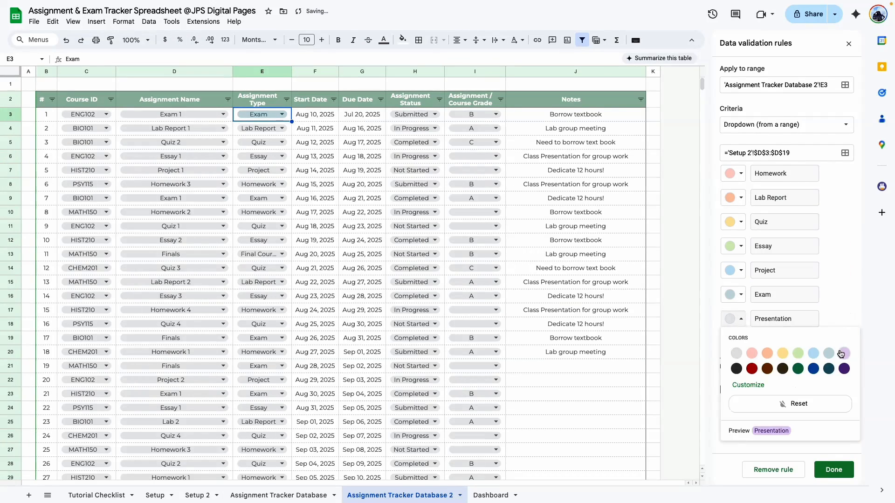
left_click(844, 353)
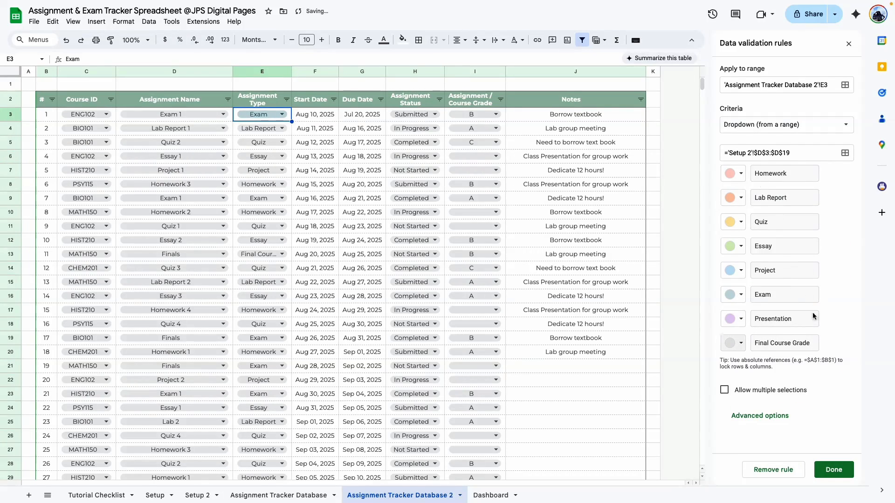
left_click(834, 470)
left_click(538, 276)
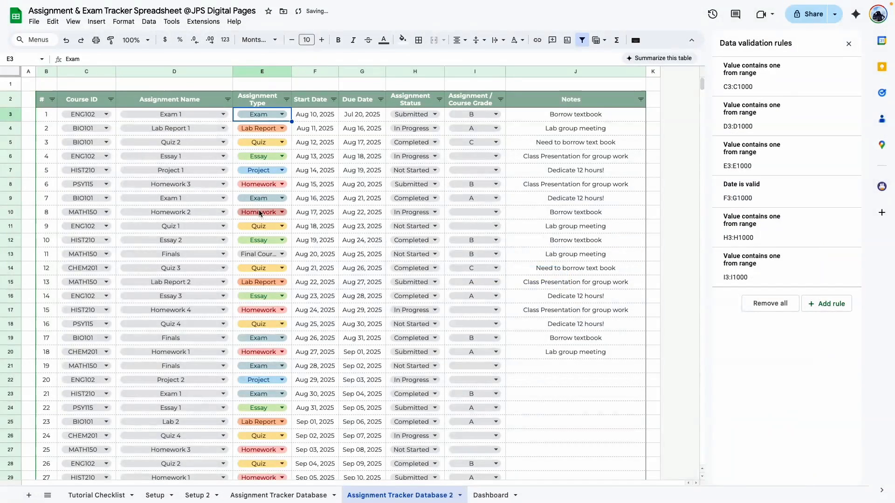
left_click(543, 182)
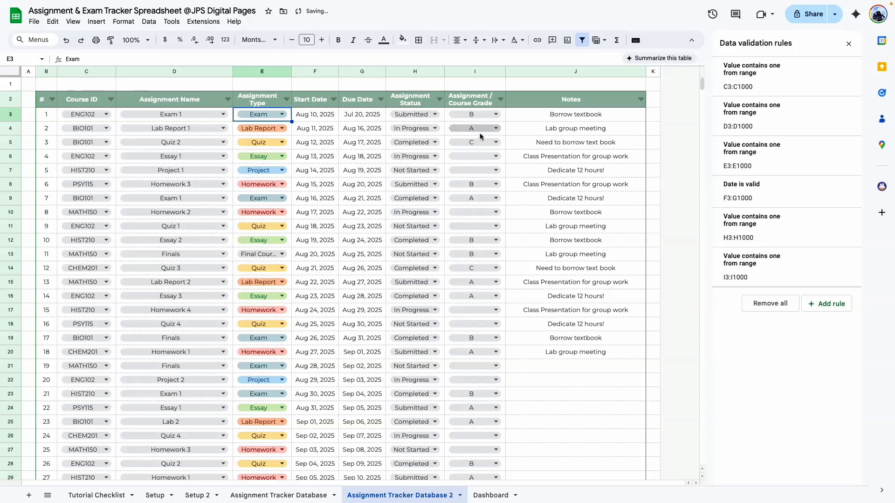
Color the Assignment Status options: Submitted light blue, In Progress orange, Completed dark green and Not Started yellow, and close the validation rules.
left_click(433, 116)
left_click(465, 189)
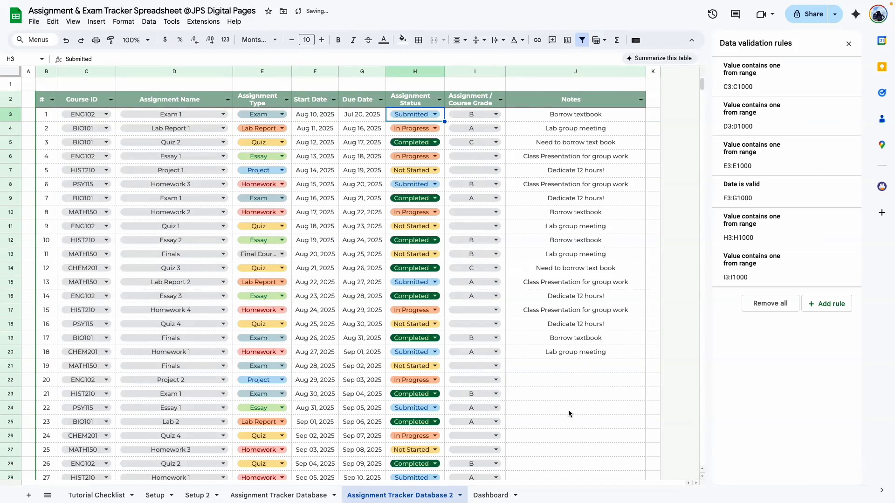
left_click(568, 414)
scroll(554, 320, "down", 1)
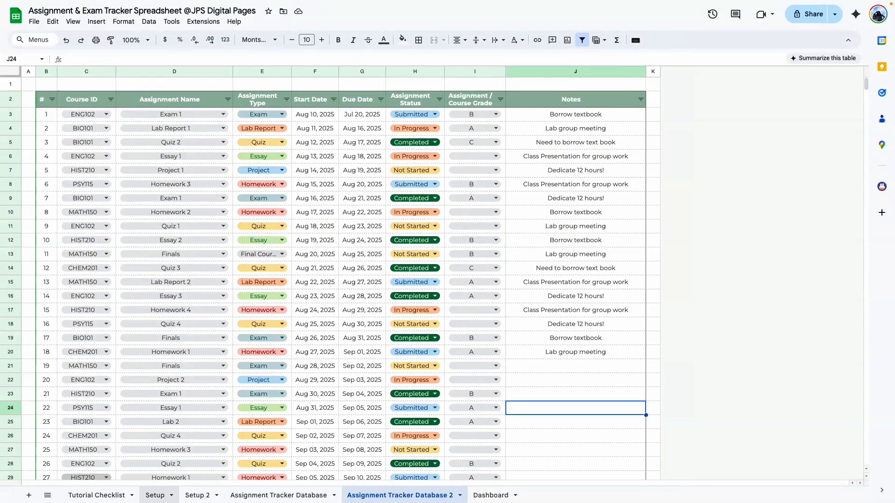
On the Tutorial Checklist sheet, mark Assignment / Task Tracker database table and Add data validation rules as done.
left_click(97, 496)
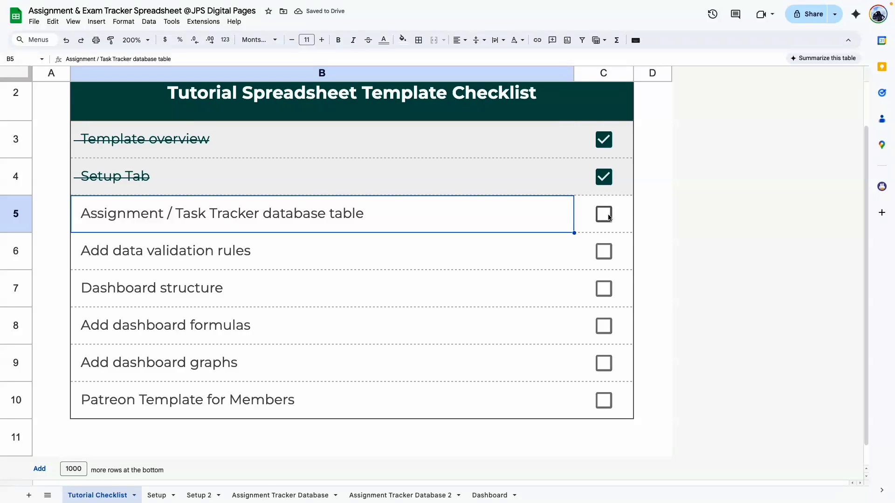
left_click(605, 215)
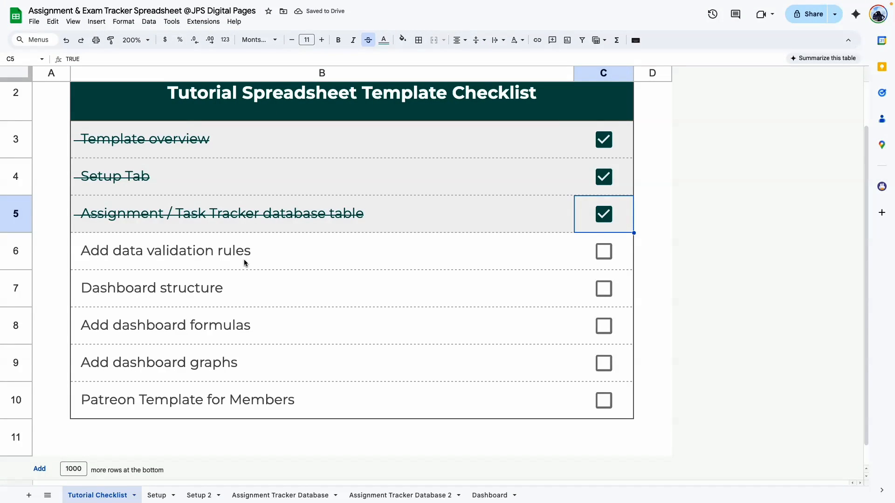
left_click(603, 251)
left_click(275, 302)
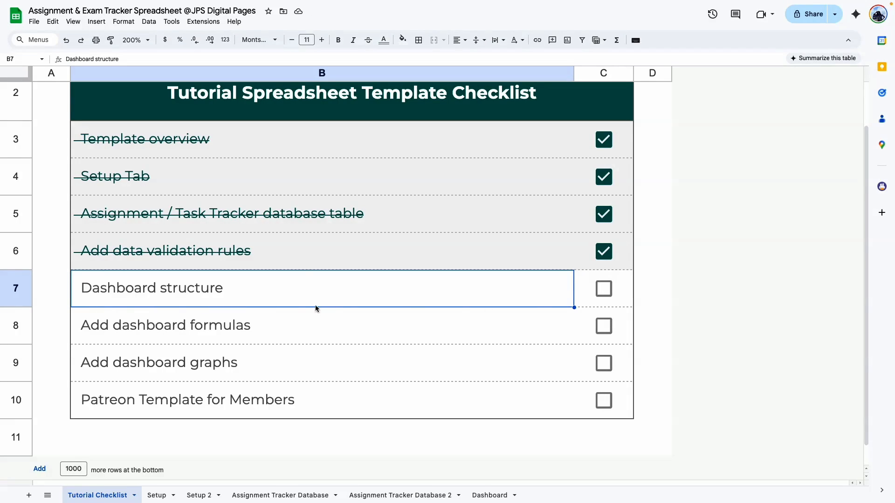
left_click(215, 339)
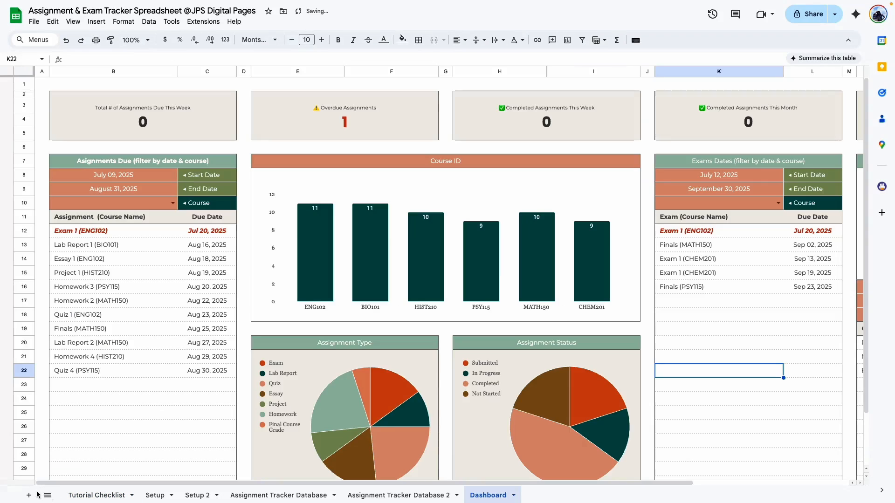
Add a new sheet named Dashboard 2 and set all its cells to the Montserrat font.
left_click(29, 496)
double_click(536, 496)
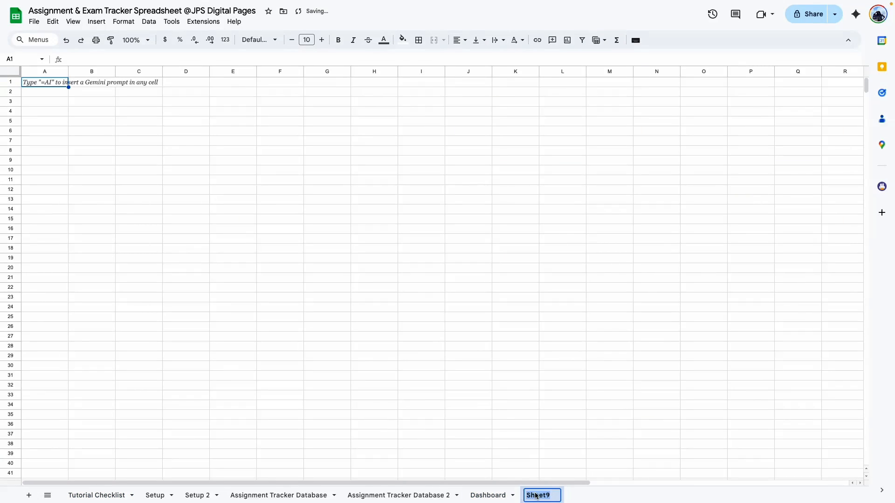
type("Dashbiard 2")
key("Return")
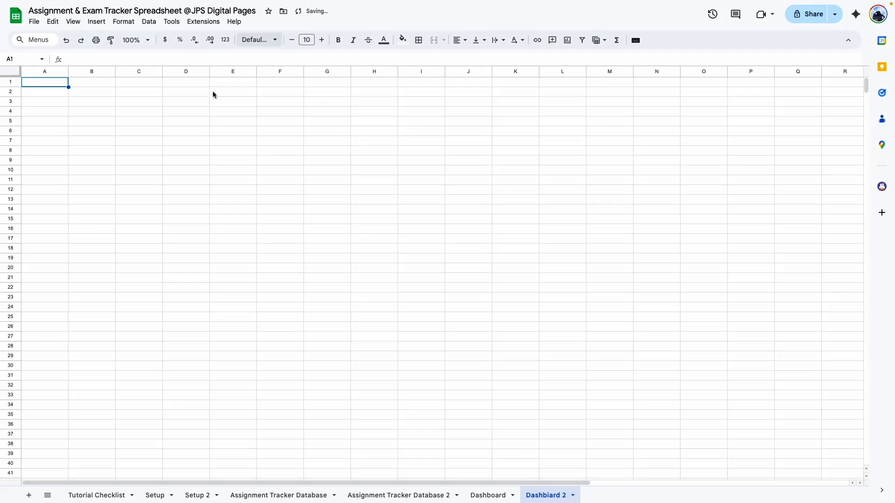
left_click(32, 70)
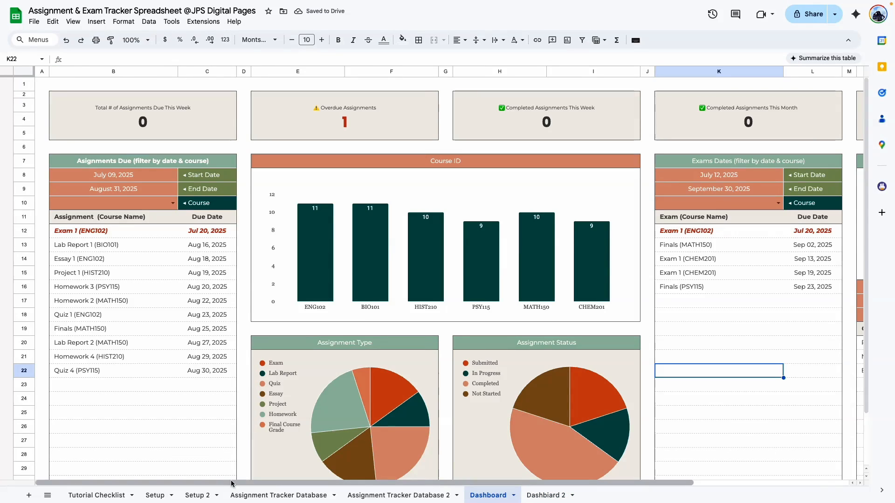
Examine the extent of the existing Dashboard sheet, expanding the grouped rows below row 31.
left_click_drag(231, 483, 580, 479)
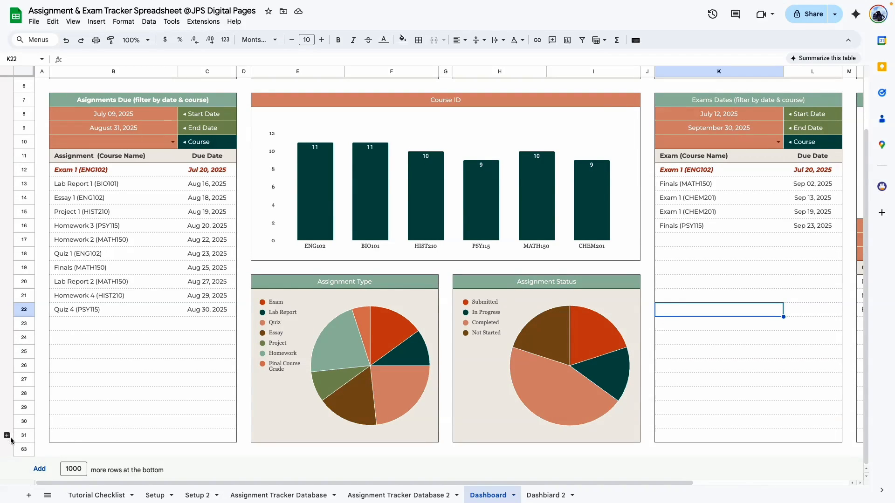
left_click(6, 435)
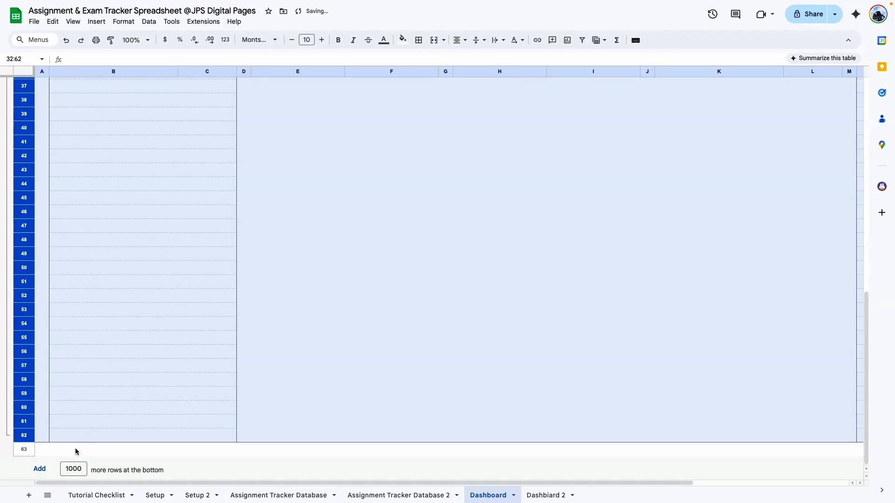
left_click(76, 452)
scroll(18, 233, "up", 8)
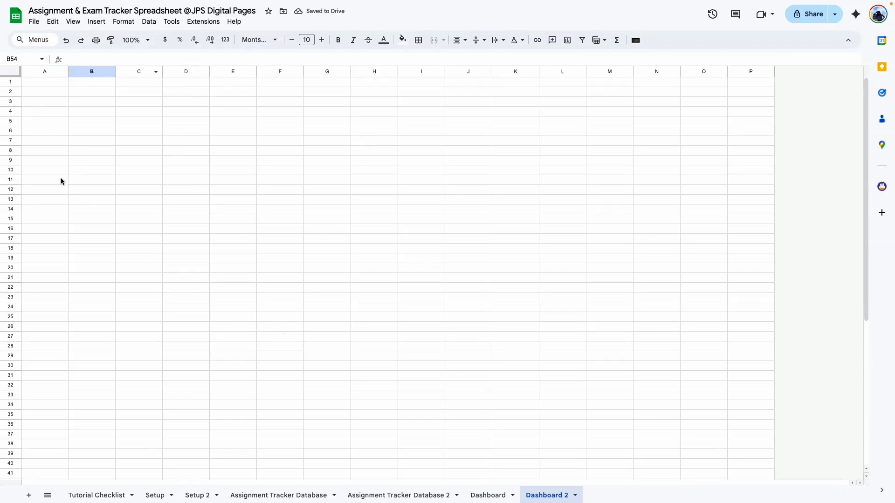
Set the widths of the outer margin columns A and P on Dashboard 2 to 30 pixels.
left_click(59, 172)
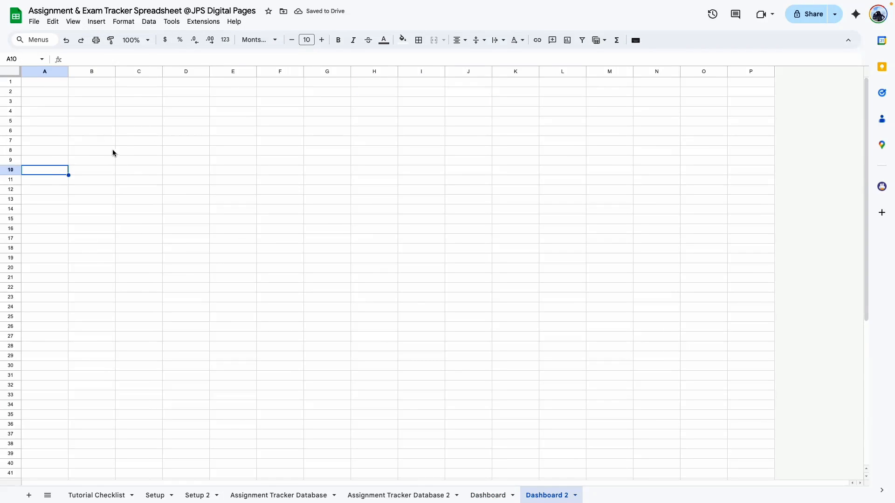
left_click(44, 71)
left_click(740, 73, "ctrl")
left_click(767, 71)
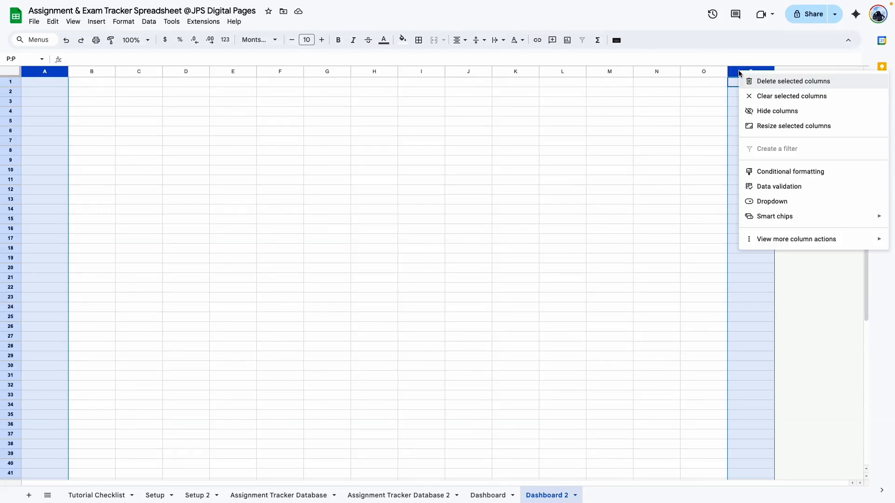
left_click(789, 125)
type("30")
key("Return")
left_click(294, 130)
Resize rows 1 to 63 on Dashboard 2 to a taller uniform height.
left_click_drag(15, 84, 36, 475)
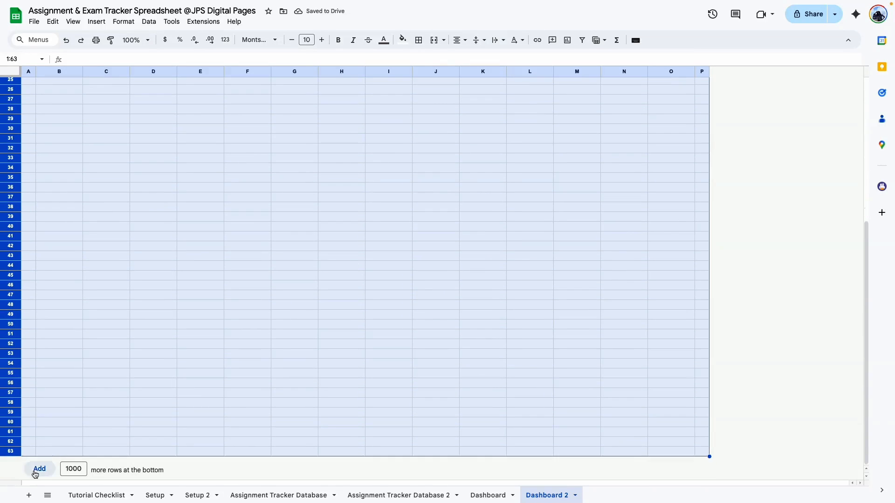
right_click(6, 396)
left_click(42, 303)
left_click(425, 247)
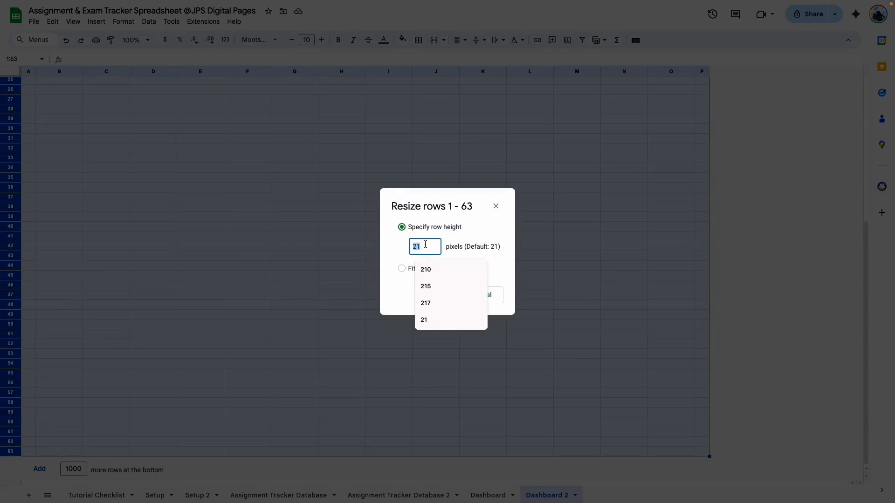
left_click(435, 294)
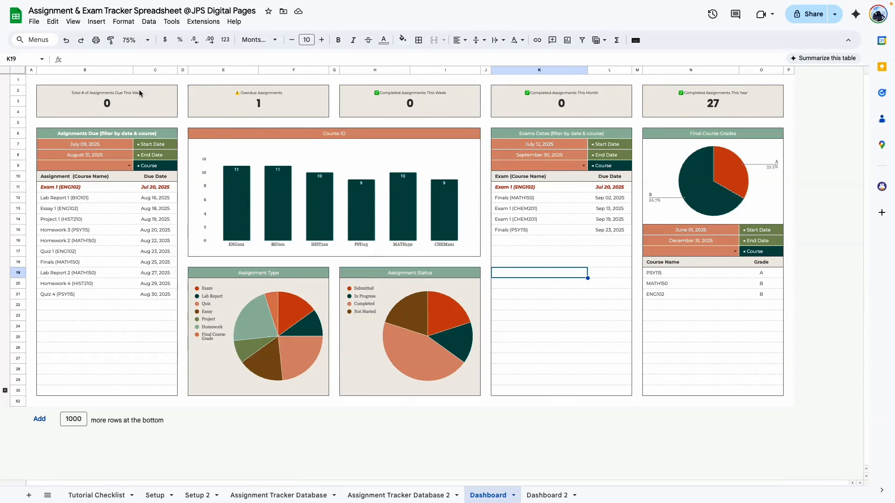
Examine the finished Dashboard's column layout, comparing the narrow spacer columns with the wider content columns.
left_click(183, 70)
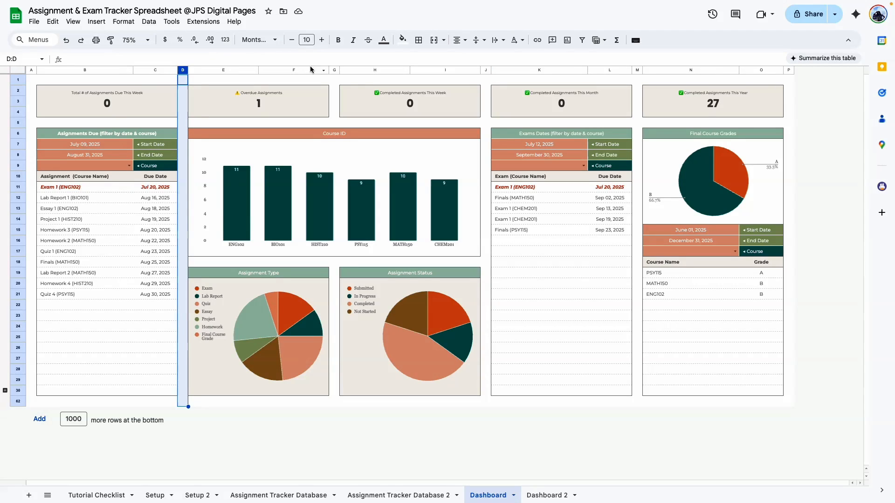
left_click(334, 70)
left_click(486, 70)
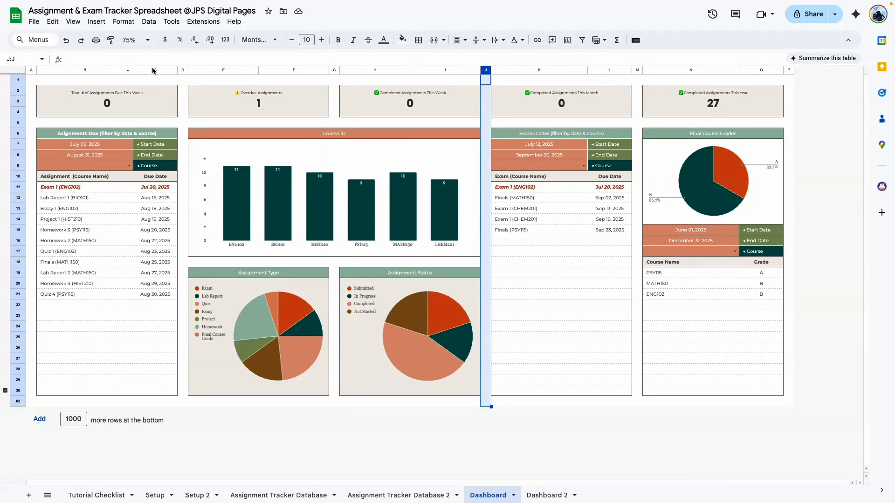
left_click(72, 69)
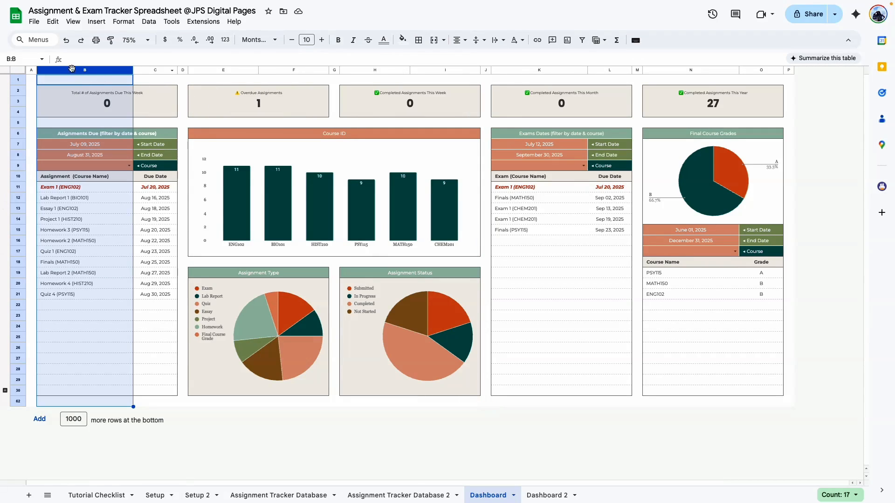
left_click(164, 113)
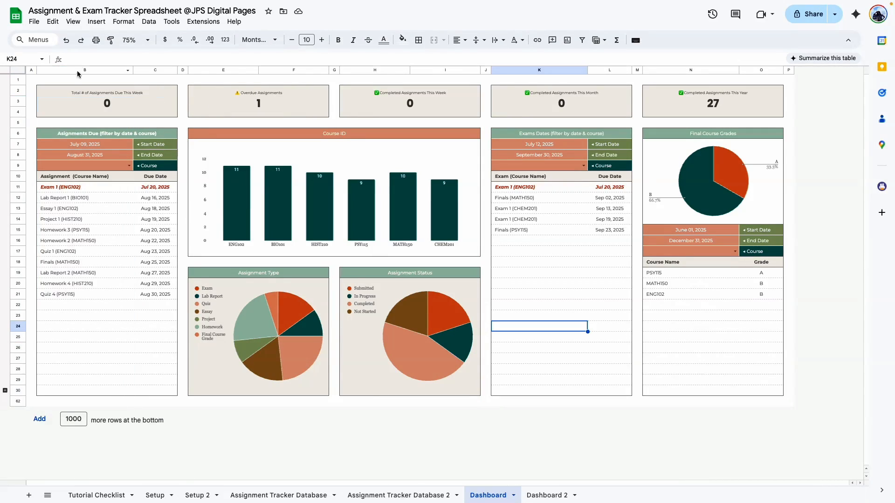
left_click(80, 70)
left_click(164, 69)
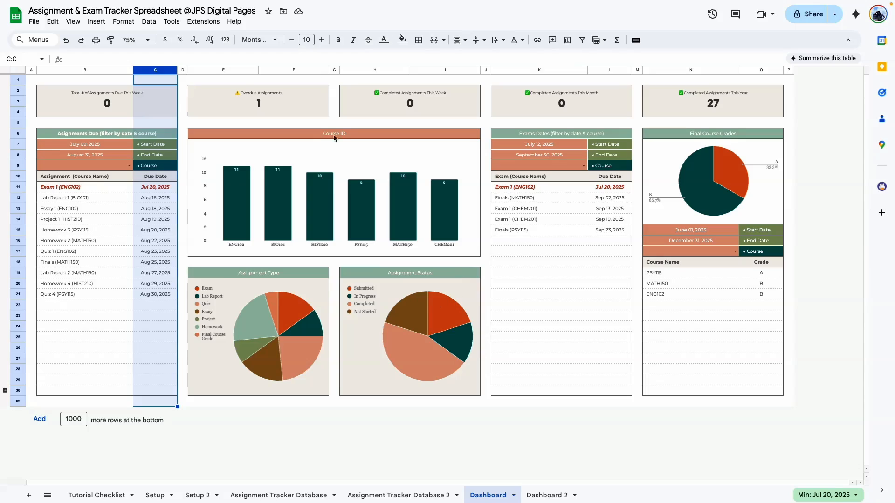
left_click(513, 70)
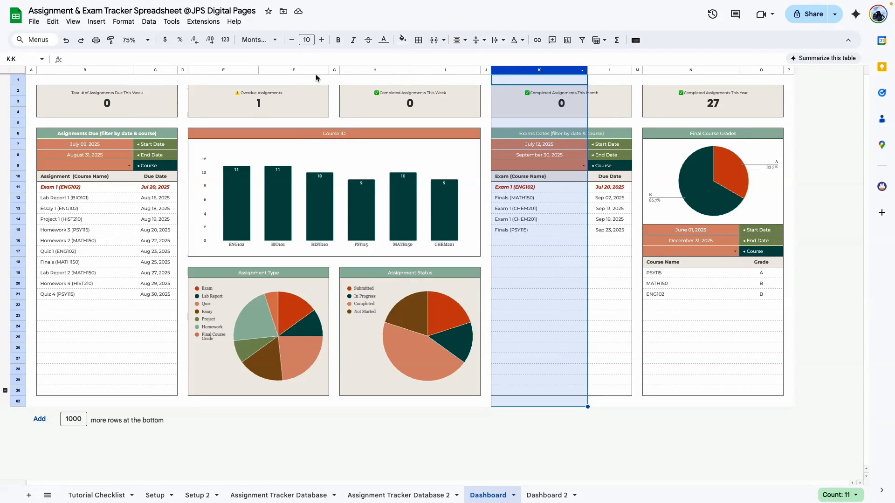
left_click(601, 70)
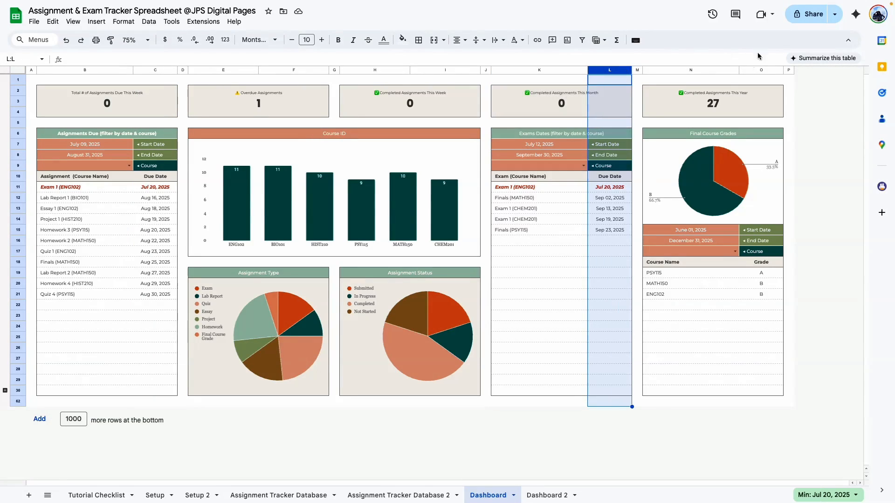
left_click(694, 69)
left_click(183, 70)
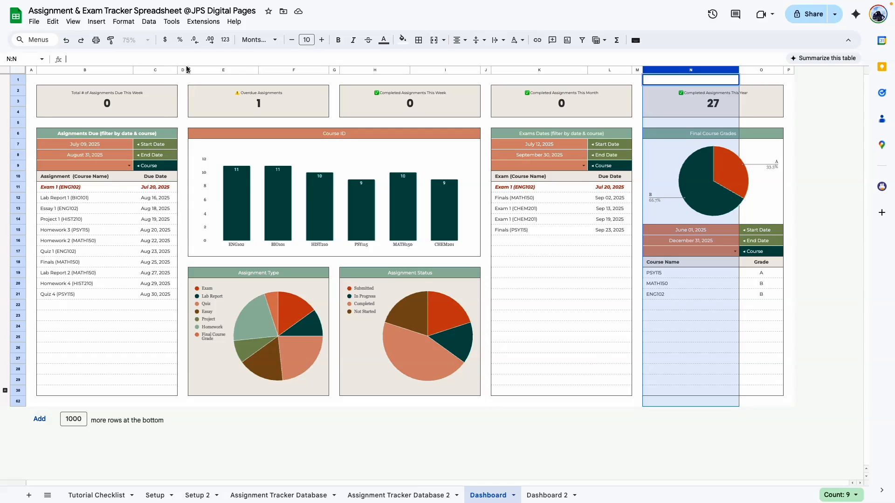
left_click(334, 70)
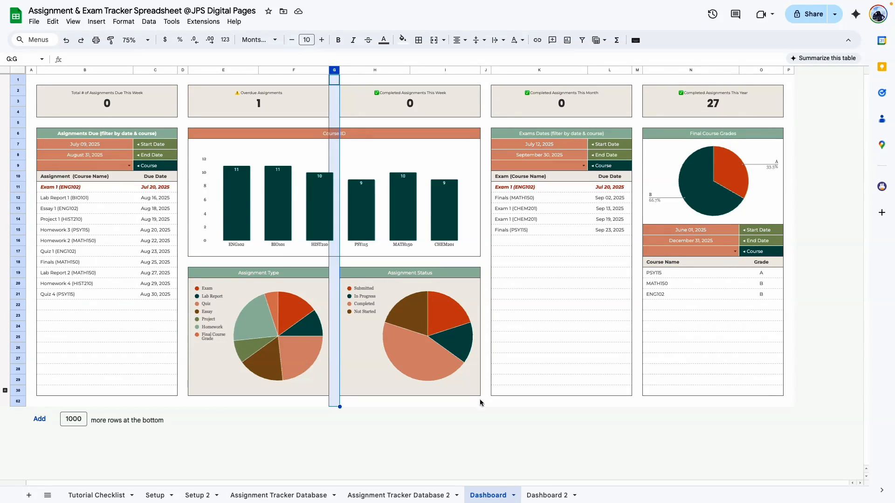
On Dashboard 2, set the spacer columns D, G, J and M to a width of 30 pixels.
left_click(547, 495)
left_click(119, 152)
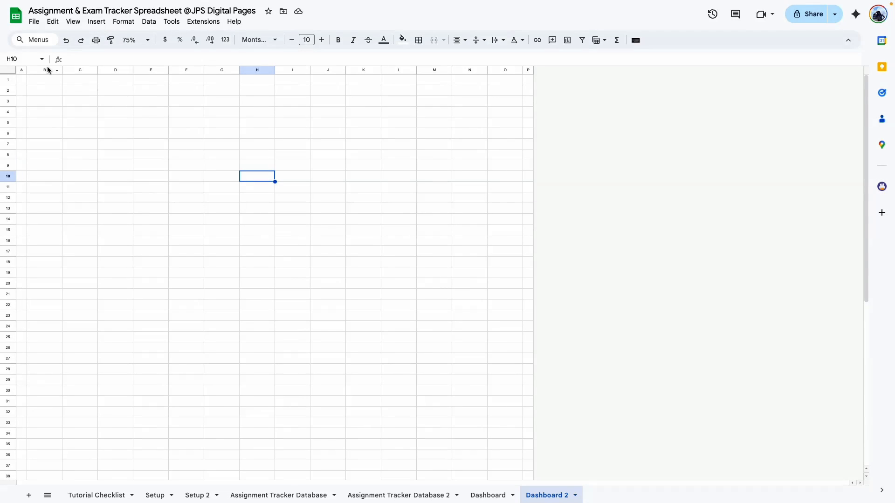
left_click(110, 71)
left_click(487, 194)
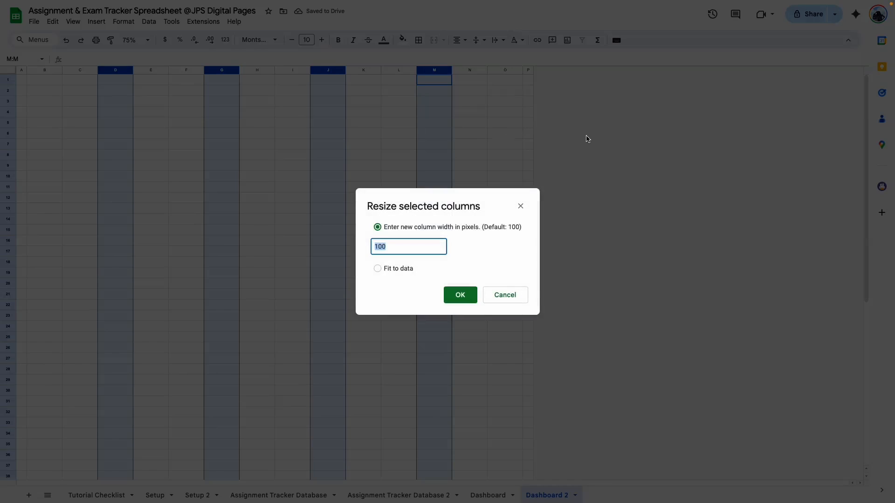
type("30")
key("Return")
Set the width of column B to 275 pixels.
left_click(44, 70)
right_click(45, 70)
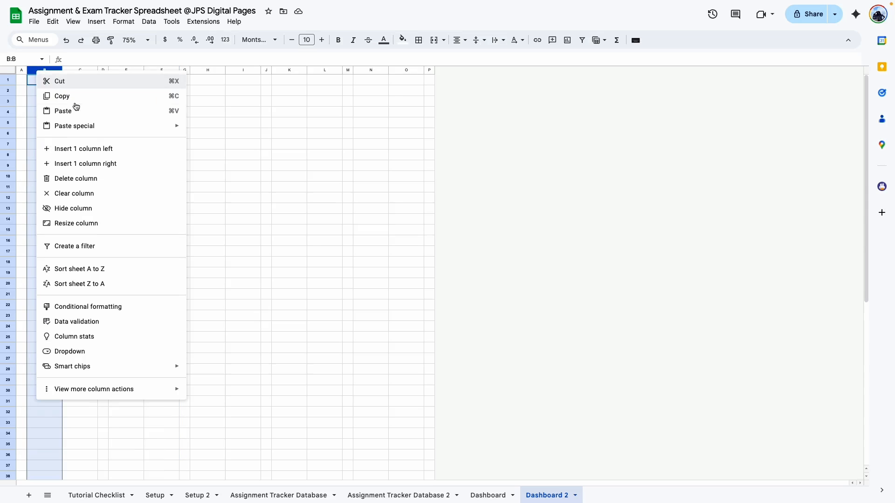
left_click(86, 224)
type("275")
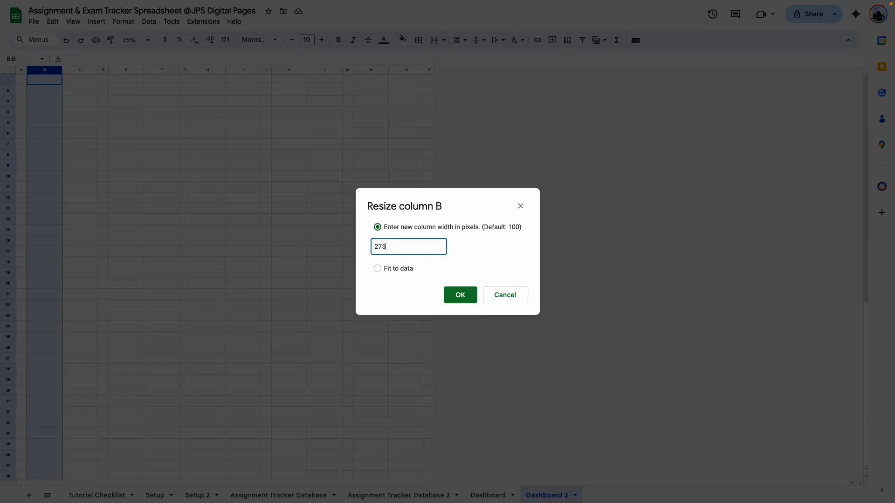
key("Return")
Widen column C slightly, keeping it narrower than column B.
left_click(139, 70)
right_click(139, 70)
left_click(180, 226)
type("130")
key("Return")
left_click(228, 155)
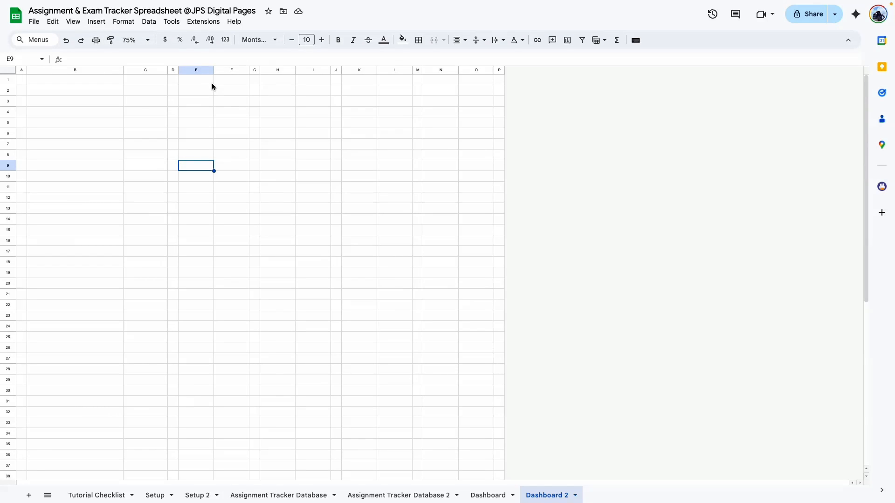
Set the widths of columns E and F to 200 pixels each.
left_click(82, 71)
left_click(142, 70)
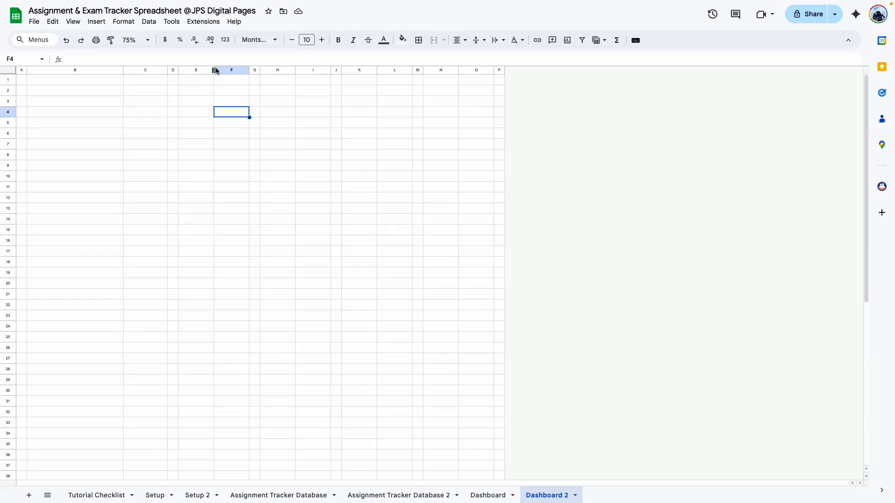
left_click(205, 72)
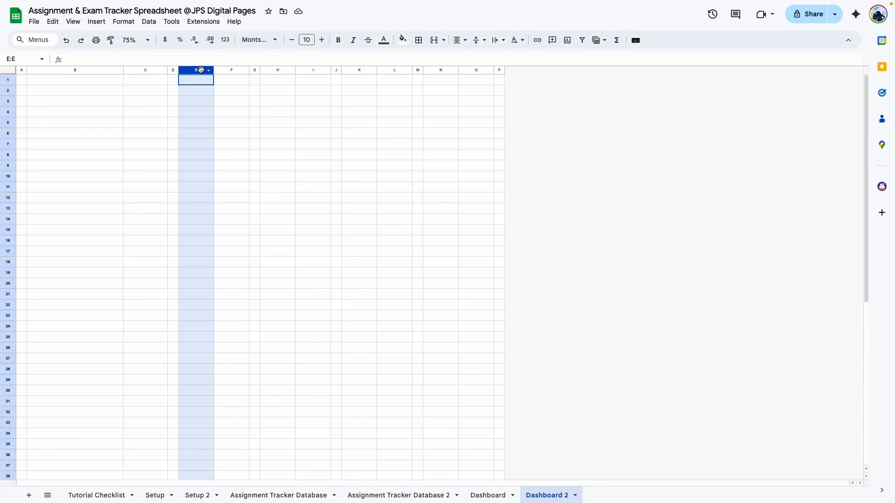
left_click(231, 70, "shift")
right_click(220, 71)
left_click(310, 226)
type("150")
key("Return")
Set the widths of columns H and I to 200 pixels each.
left_click(348, 71)
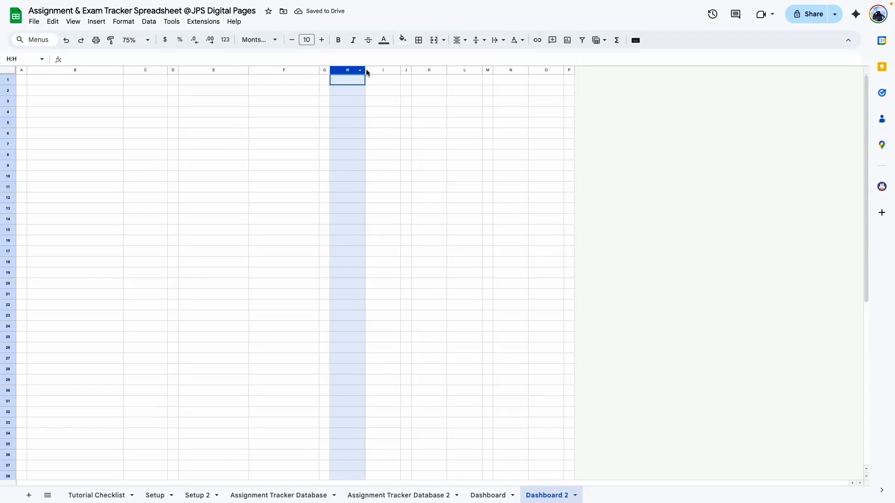
left_click(383, 70, "shift")
right_click(382, 70)
left_click(454, 211)
type("200")
key("Return")
left_click(208, 70)
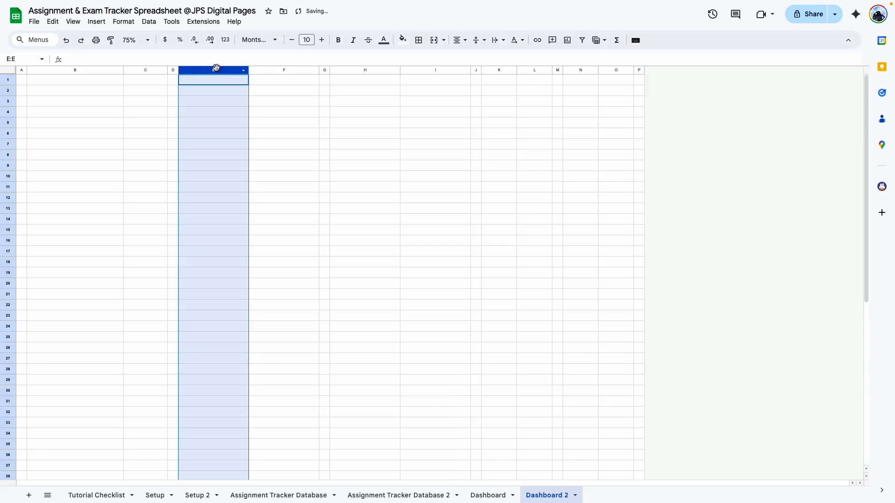
left_click(265, 69)
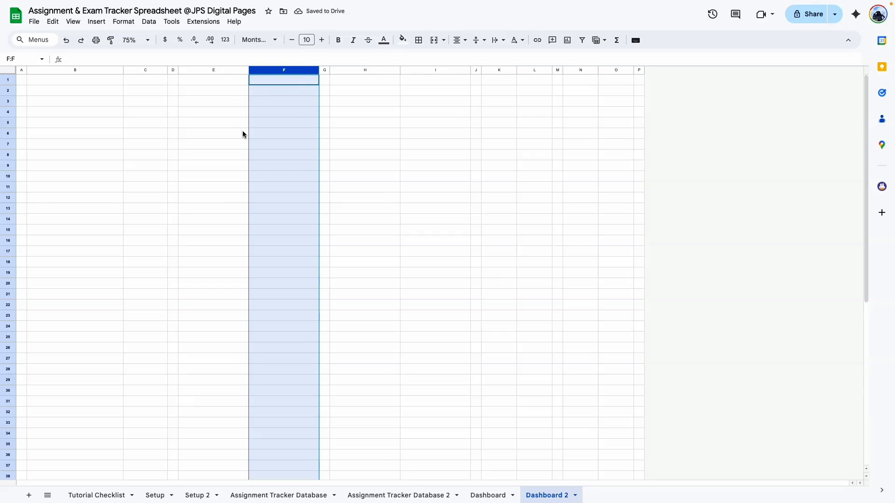
left_click(62, 71)
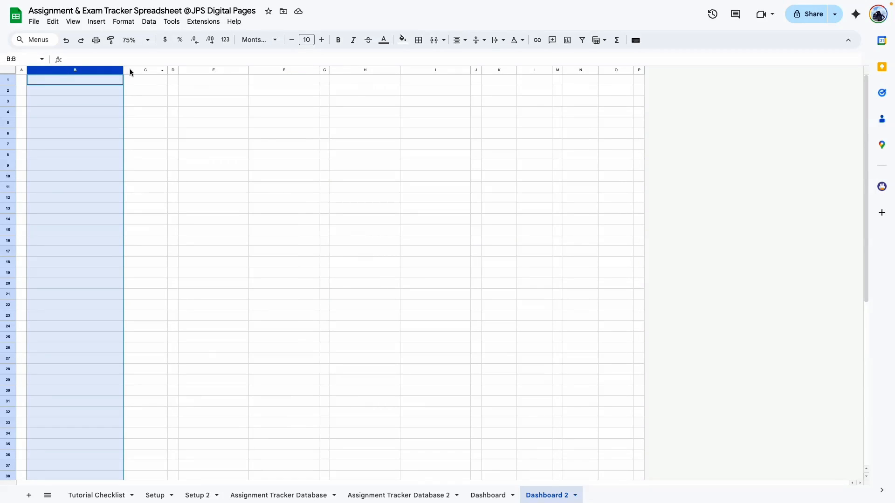
left_click(130, 69)
left_click(97, 111)
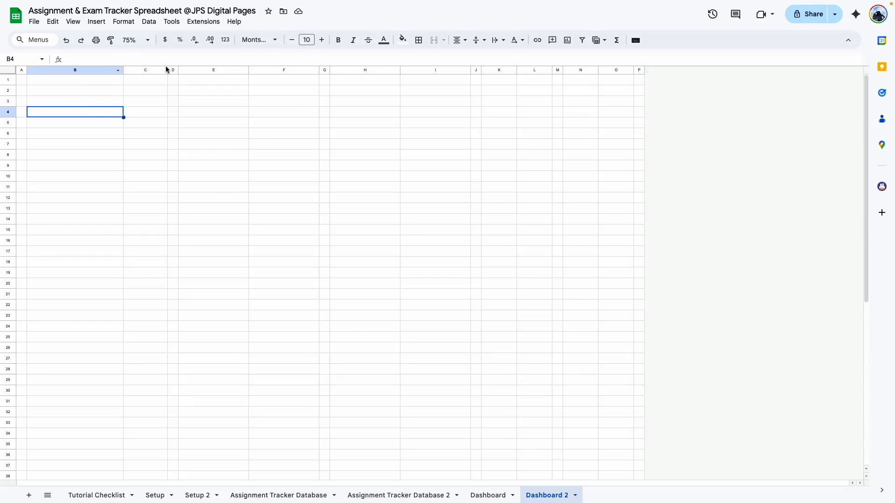
Set the widths of columns K and N to 275 pixels each.
left_click(496, 69)
left_click(576, 70, "ctrl")
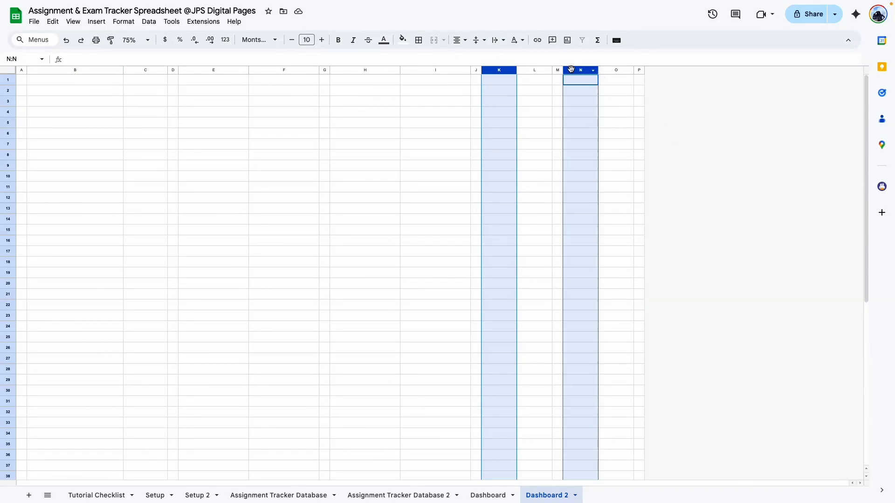
right_click(574, 70)
left_click(629, 125)
type("275")
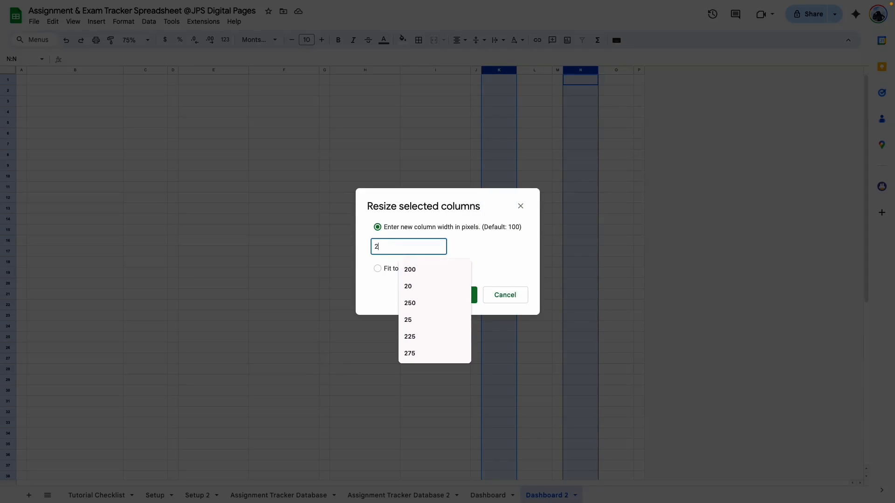
key("Return")
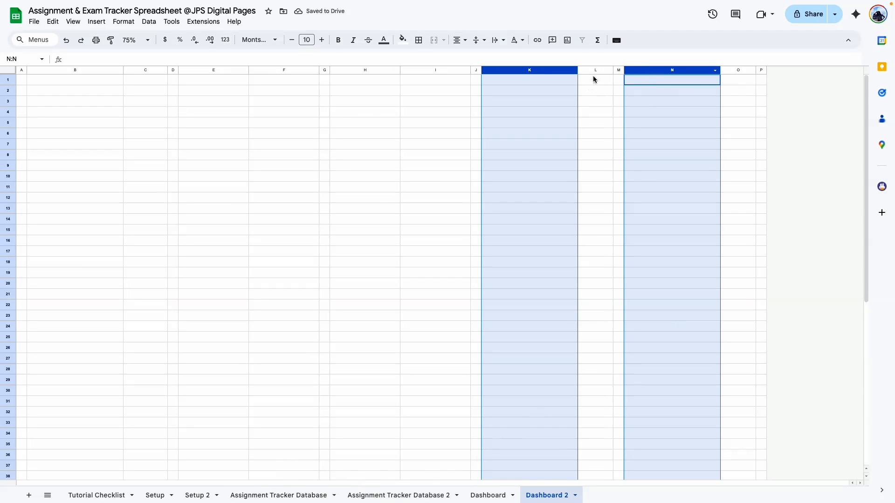
Set the widths of columns L and O to 125 pixels each.
left_click(592, 70)
left_click(736, 70, "ctrl")
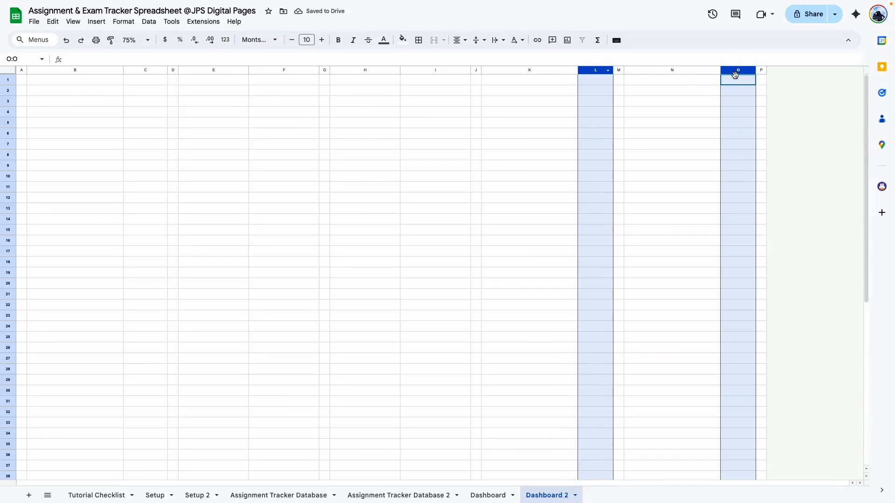
right_click(735, 71)
left_click(769, 125)
type("125")
key("Return")
Check the first summary card on the finished Dashboard and add an outer border around B2:C4 on Dashboard 2.
left_click(487, 495)
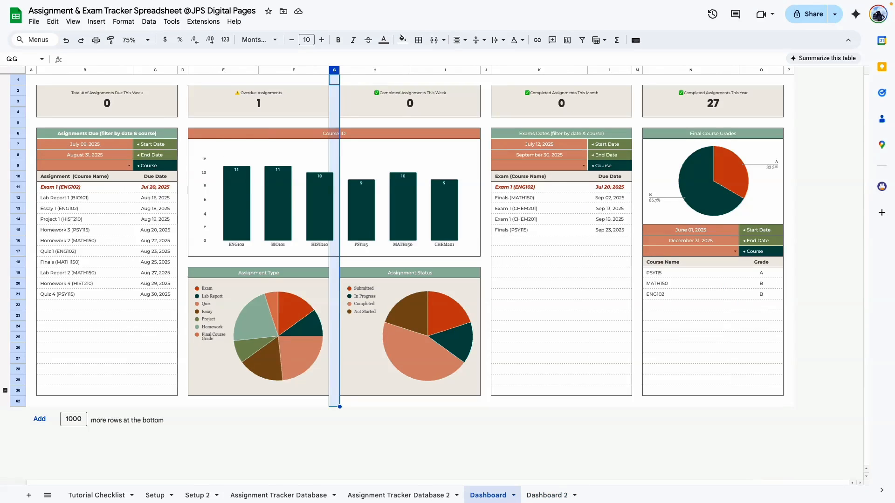
left_click(510, 402)
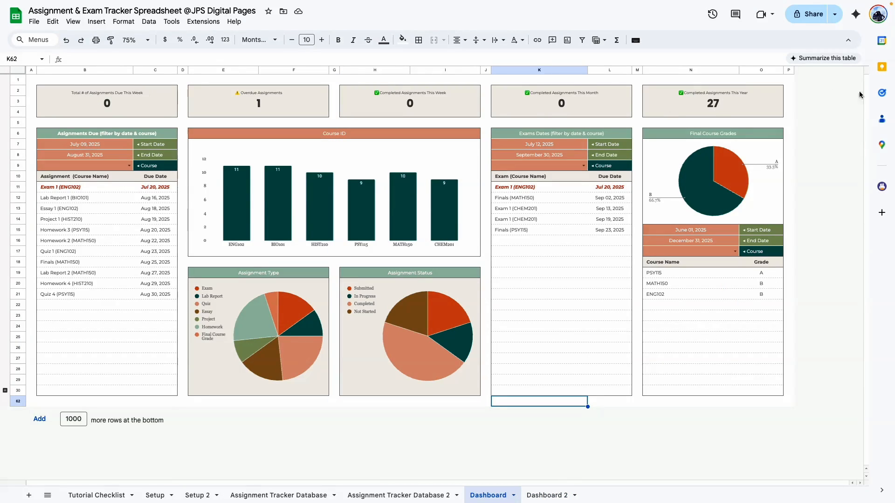
left_click(46, 92)
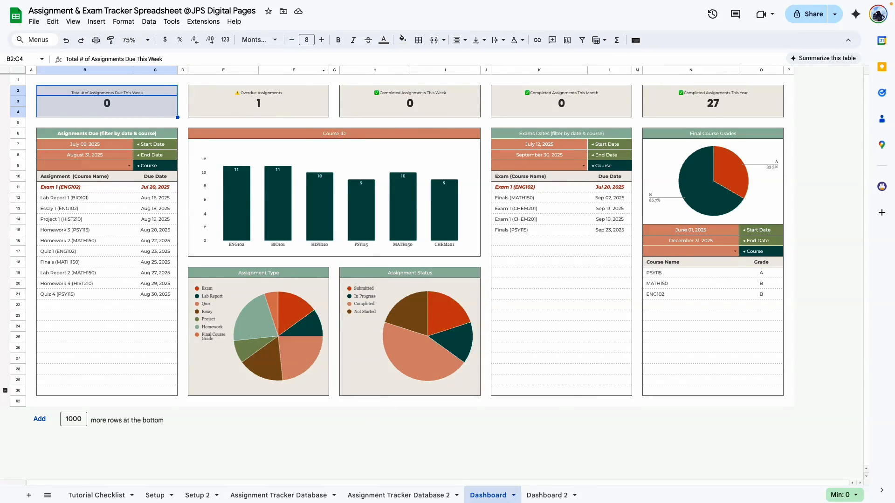
left_click(564, 495)
left_click_drag(112, 110, 250, 142)
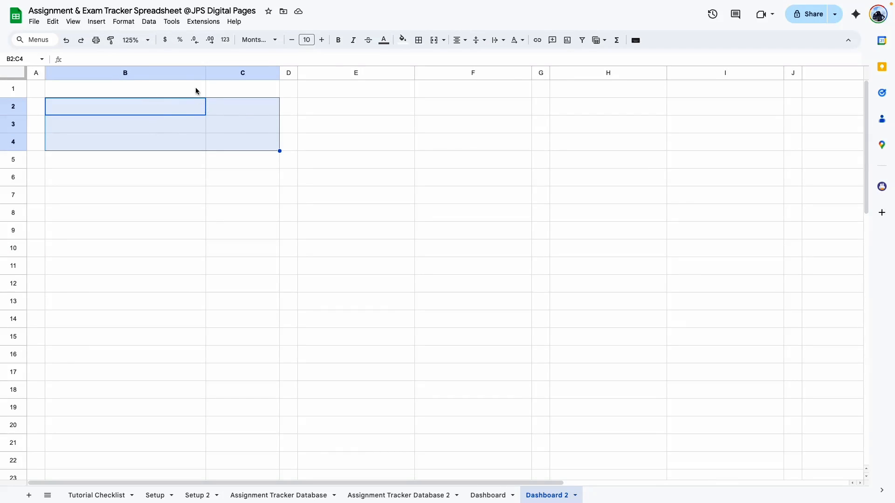
left_click(418, 40)
left_click(487, 59)
left_click(151, 208)
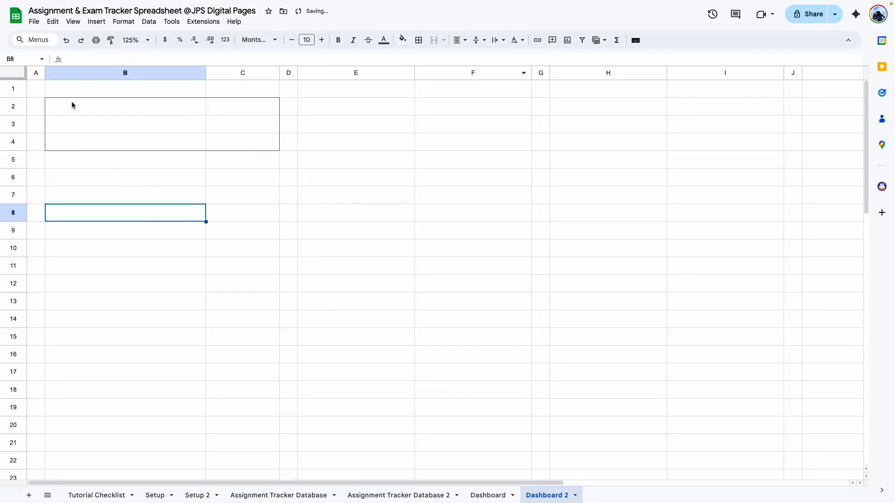
Fill the bordered card B2:C4 with the custom light beige color.
left_click_drag(112, 107, 250, 141)
left_click(403, 39)
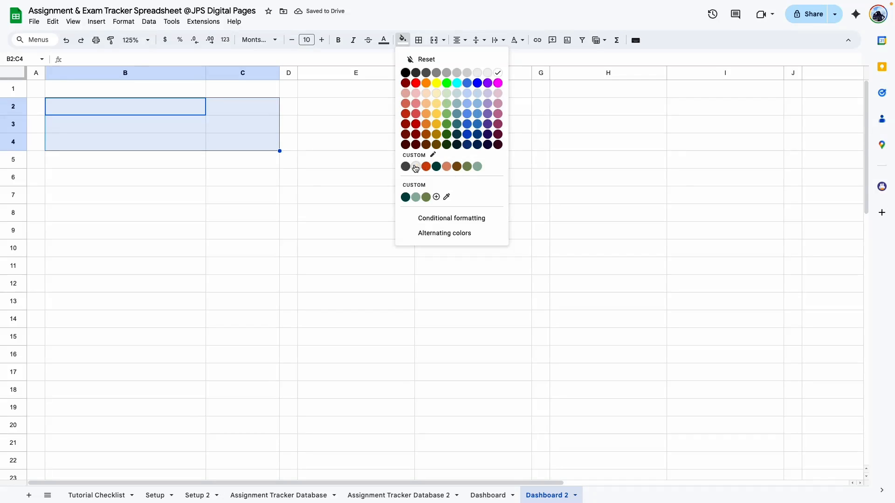
left_click(415, 167)
left_click(125, 195)
Merge B2:C2 for the card's title and B3:C4 for its value.
left_click_drag(114, 110, 268, 110)
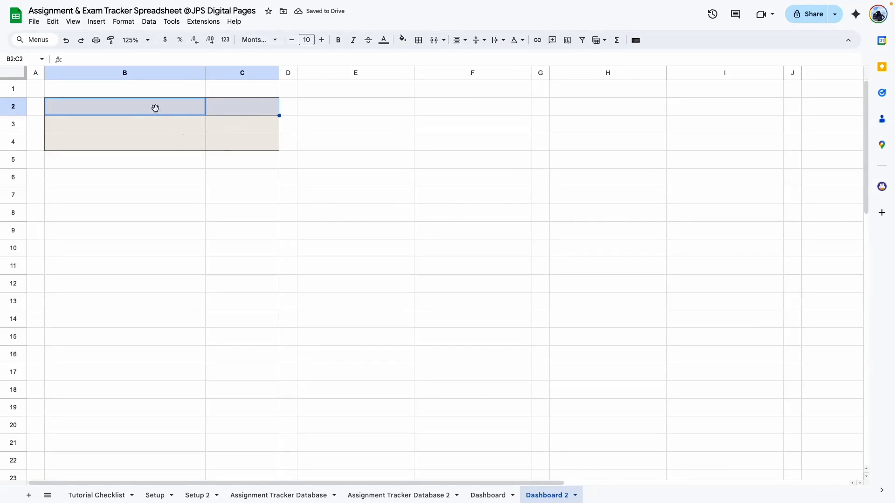
left_click(125, 212)
left_click(106, 126)
left_click(112, 195)
left_click_drag(106, 126, 233, 142)
left_click(433, 40)
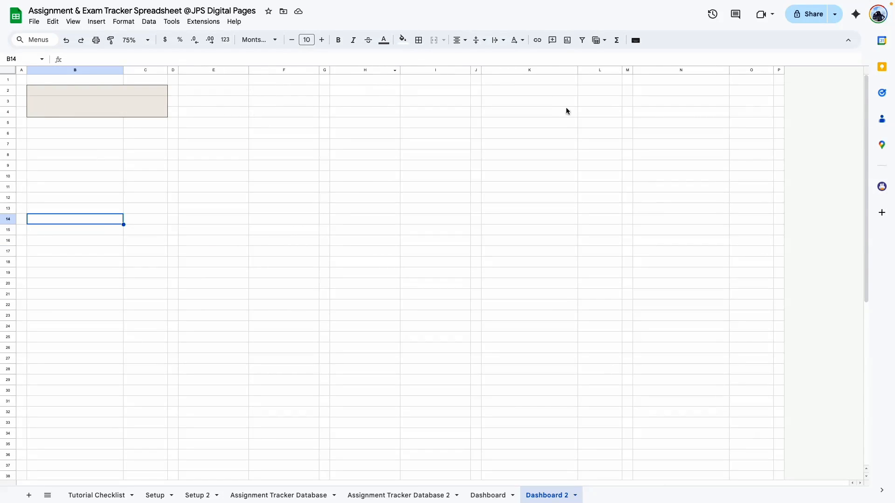
Copy the first card's formatting to E2:F4, H2:I4, K2:L4 and N2:O4 so there are five matching cards.
left_click_drag(31, 93, 124, 116)
left_click(110, 40)
left_click(189, 92)
left_click_drag(54, 91, 229, 114)
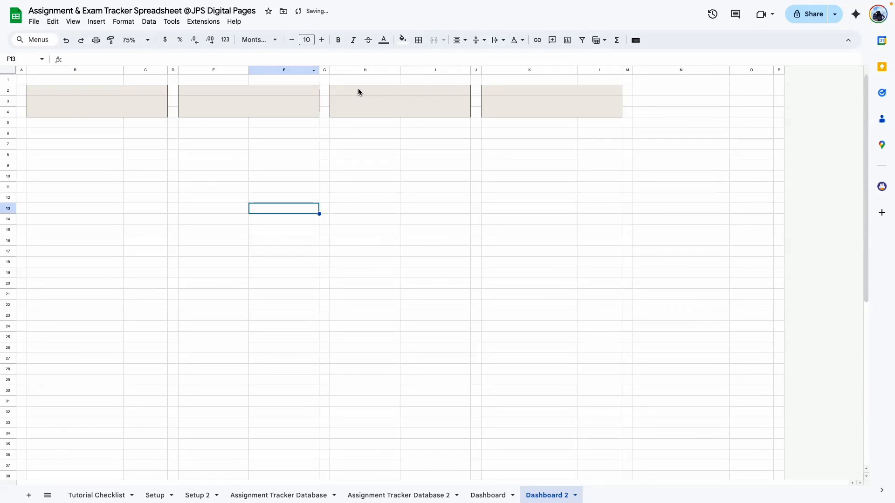
left_click_drag(357, 91, 365, 116)
left_click(111, 42)
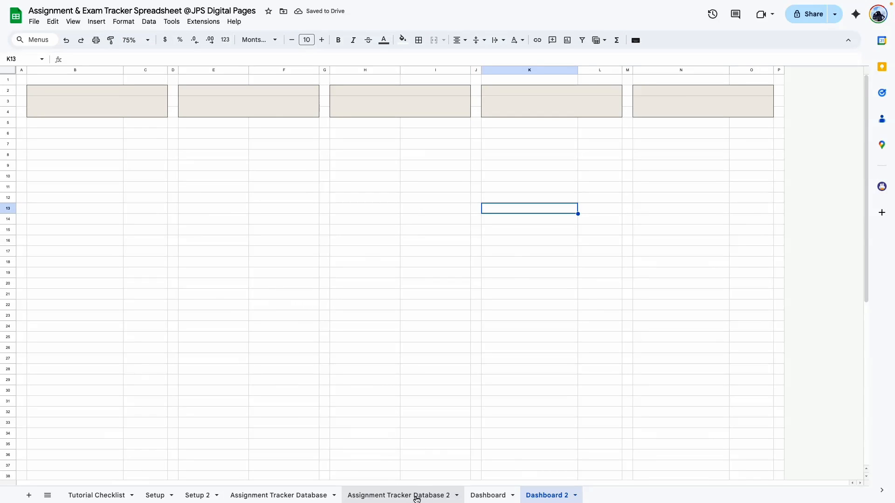
Examine the Assignments Due table on the finished Dashboard, expanding the grouped rows from row 30 down.
left_click(488, 495)
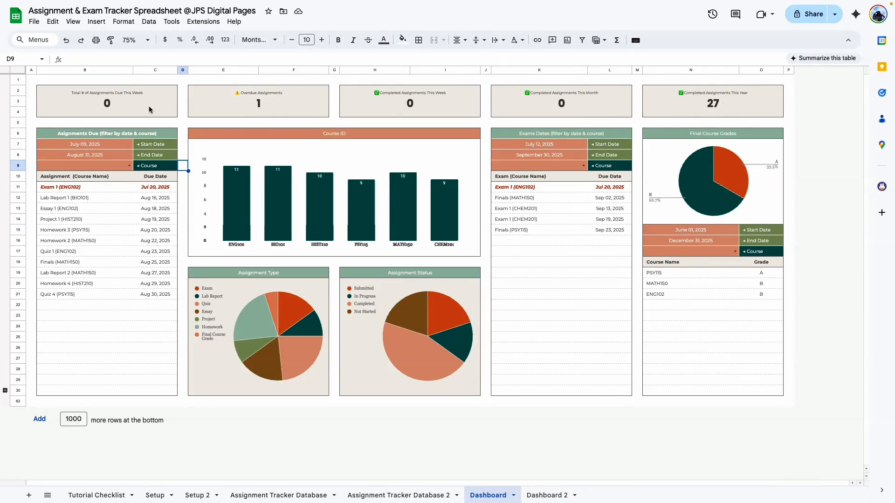
left_click(133, 94)
key("Down")
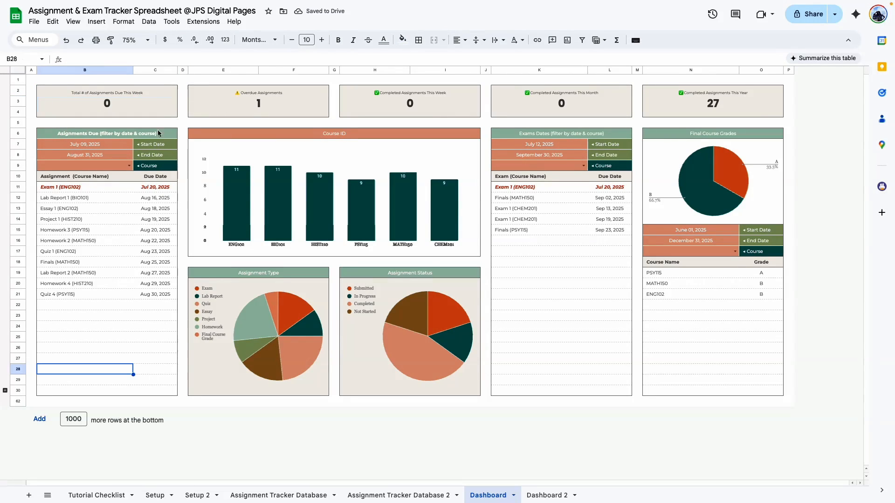
left_click(5, 391)
scroll(181, 357, "down", 6)
left_click(209, 371)
scroll(196, 320, "up", 6)
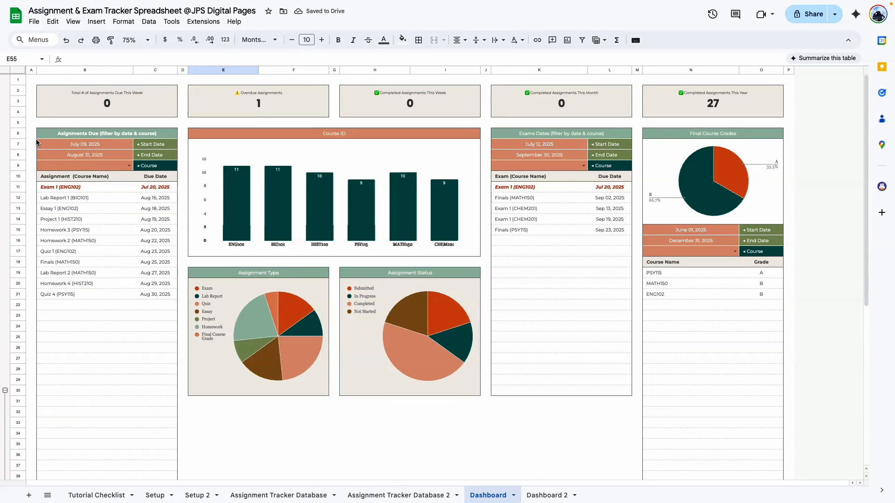
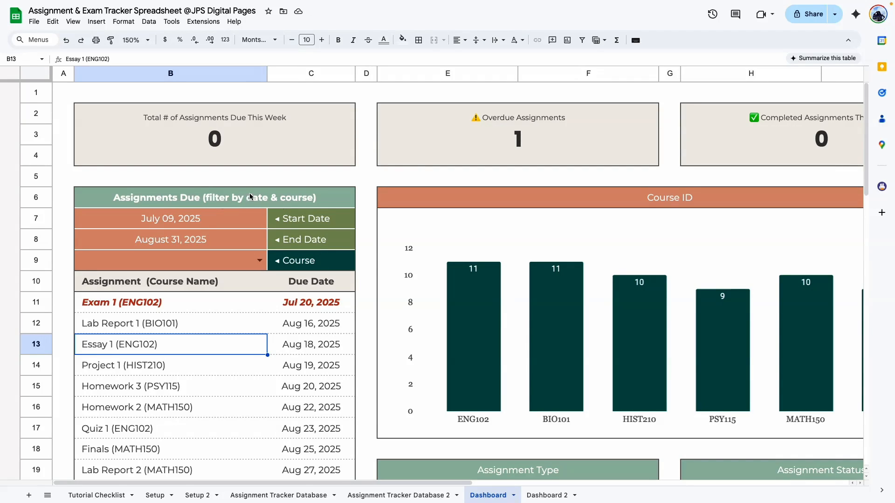
Test the start date, end date and course filters of the finished Assignments Due table using BIO101, and clear the course filter.
left_click(224, 239)
left_click(213, 223)
double_click(213, 239)
double_click(220, 224)
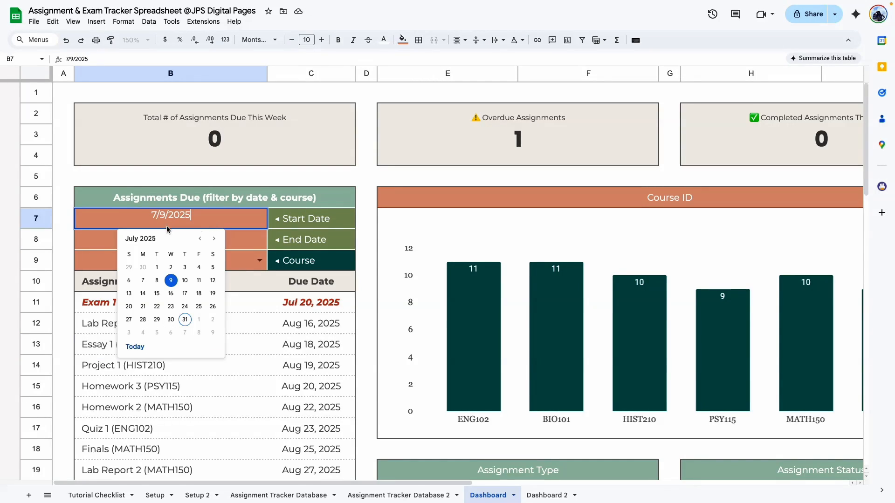
left_click(254, 245)
left_click(366, 281)
left_click(260, 261)
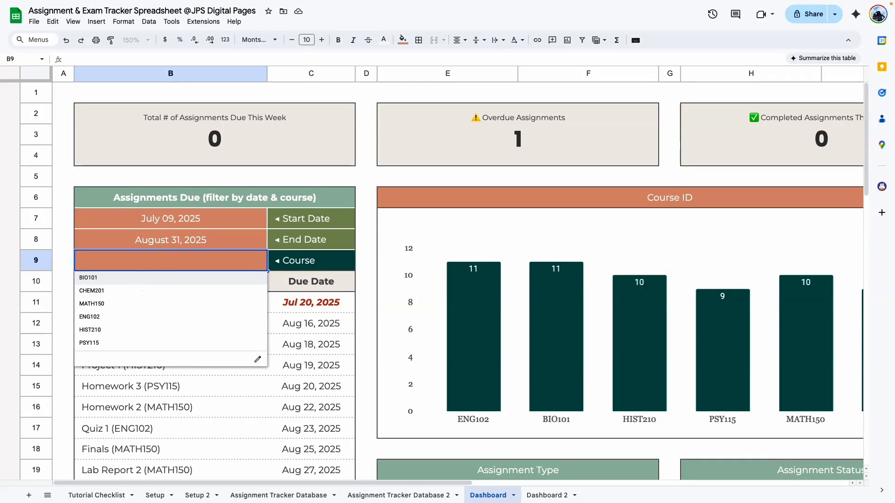
left_click(143, 282)
left_click(233, 322)
left_click(199, 268)
key("Delete")
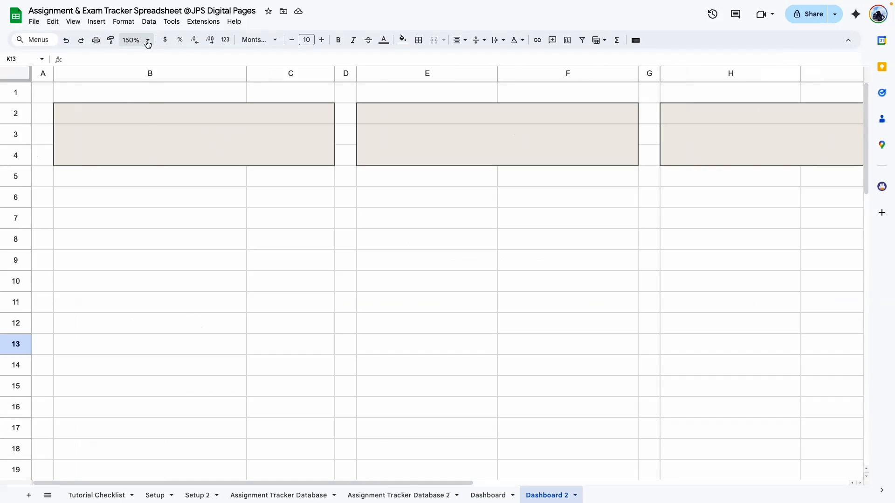
On Dashboard 2, add an outer border around the tall Assignments Due block in columns B and C, starting at row 6.
left_click(146, 41)
left_click(135, 72)
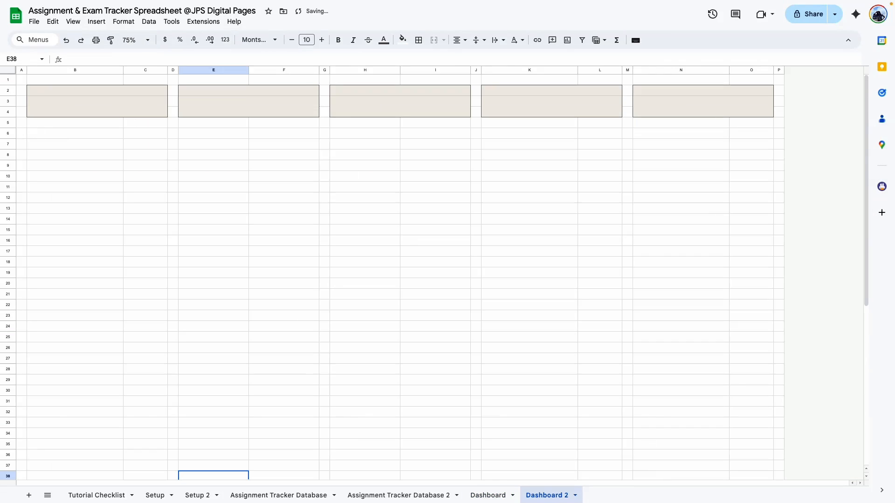
left_click_drag(42, 134, 136, 441)
scroll(135, 442, "up", 5)
left_click(418, 40)
left_click(488, 60)
Outline the block's header row B6:C6 and its two date rows B7:C8 with outer borders.
left_click_drag(89, 134, 139, 135)
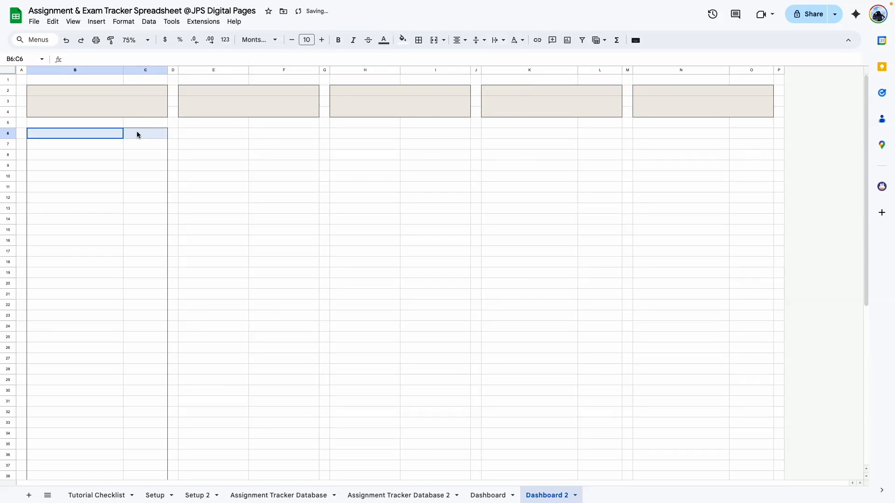
left_click(419, 40)
left_click(259, 209)
left_click(54, 174)
left_click_drag(37, 145, 141, 151)
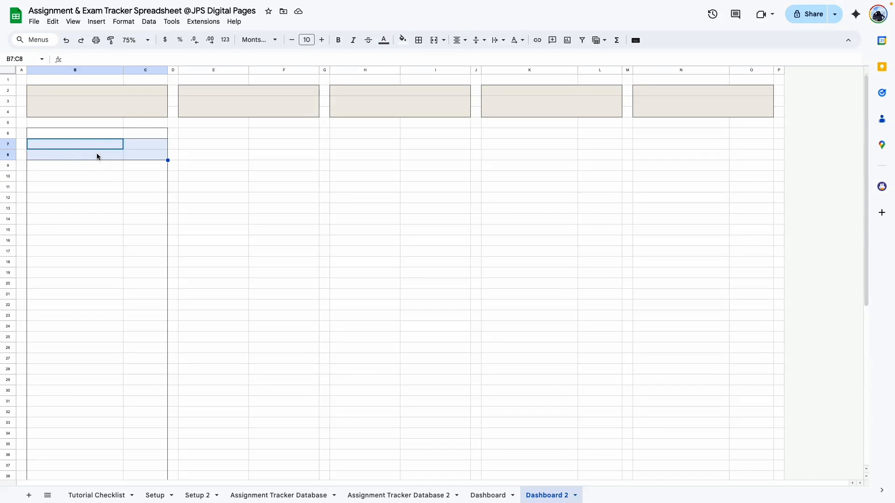
left_click(418, 40)
left_click(486, 60)
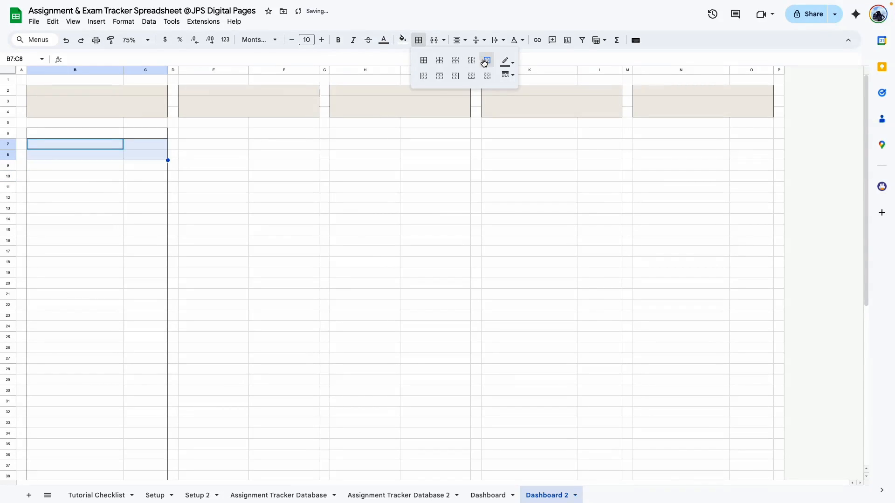
left_click(145, 186)
Add separate outer borders around the course filter row B9:C9 and the column heading row B10:C10.
left_click_drag(34, 167, 146, 165)
left_click(419, 41)
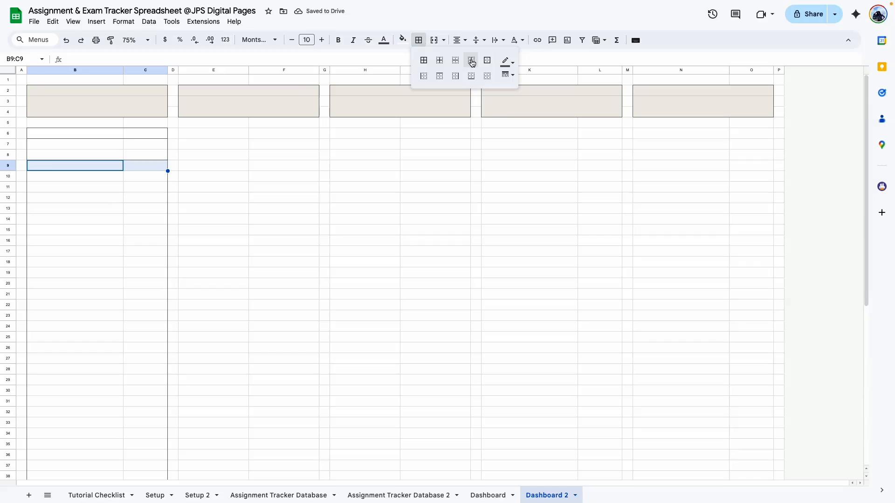
left_click(486, 60)
left_click(75, 178)
left_click(156, 176)
left_click_drag(50, 173, 159, 176)
left_click(419, 40)
left_click(487, 61)
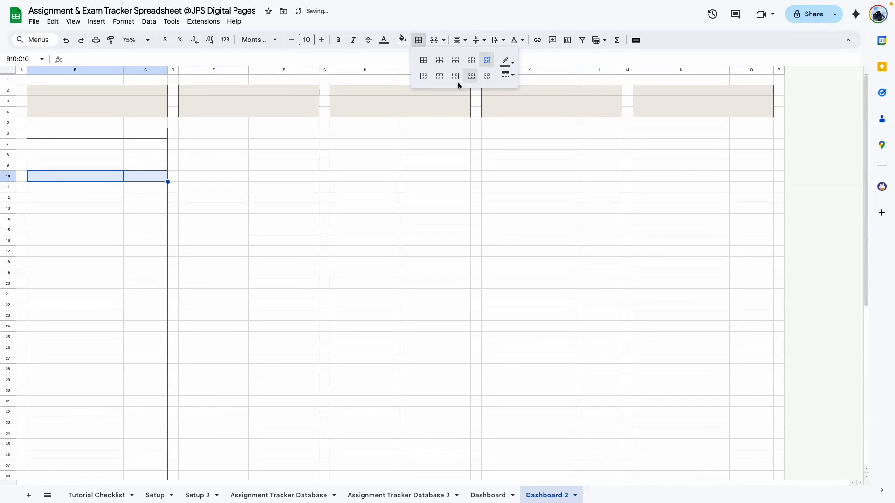
left_click(266, 252)
left_click(223, 252)
Add a data validation rule to B7:B8 with the criteria Is valid date.
left_click(93, 148)
left_click(97, 153)
left_click(147, 40)
left_click(135, 134)
left_click_drag(212, 239, 207, 220)
left_click(150, 22)
left_click(187, 230)
left_click(824, 72)
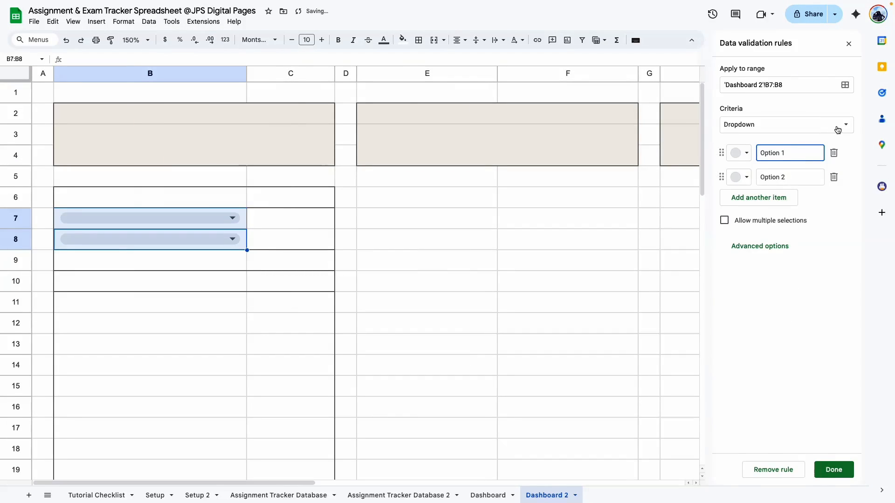
left_click(837, 130)
left_click(774, 241)
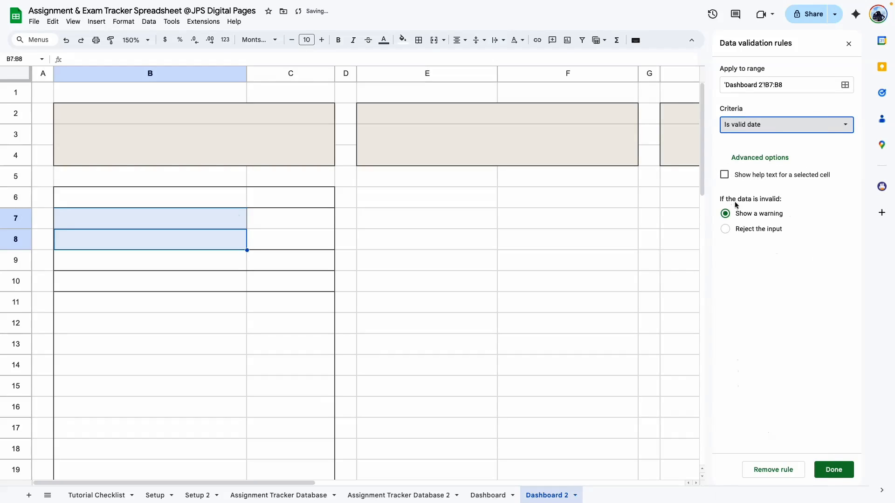
Make the date rule reject invalid input and show help text for a selected cell, and save it.
left_click(726, 229)
left_click(733, 176)
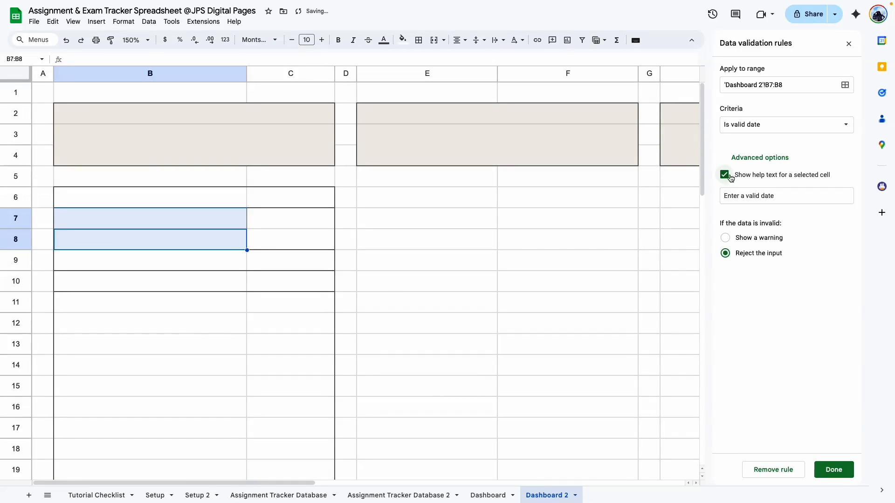
left_click(835, 473)
Pick July 8, 2025 as the start date in B7 using the date picker.
left_click(191, 285)
double_click(192, 227)
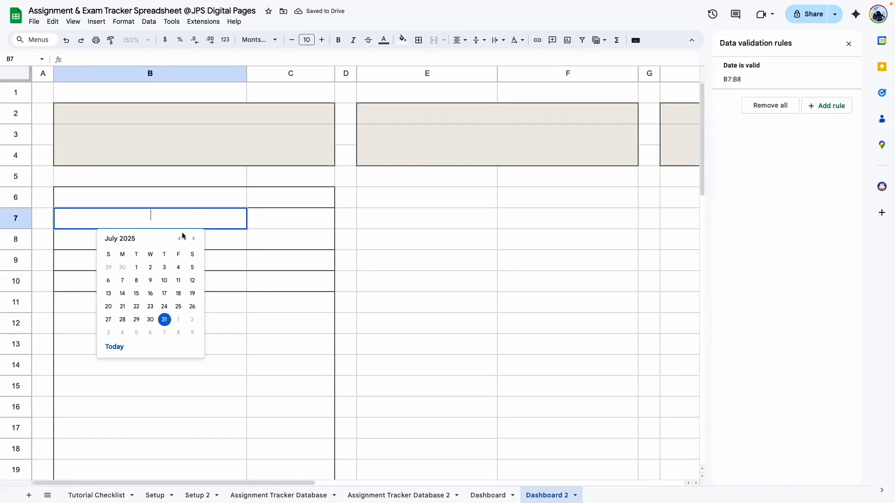
left_click(139, 281)
left_click(232, 361)
Apply a custom date format to B7:B8 with the full month name, two-digit day and four-digit year.
left_click_drag(156, 216, 171, 244)
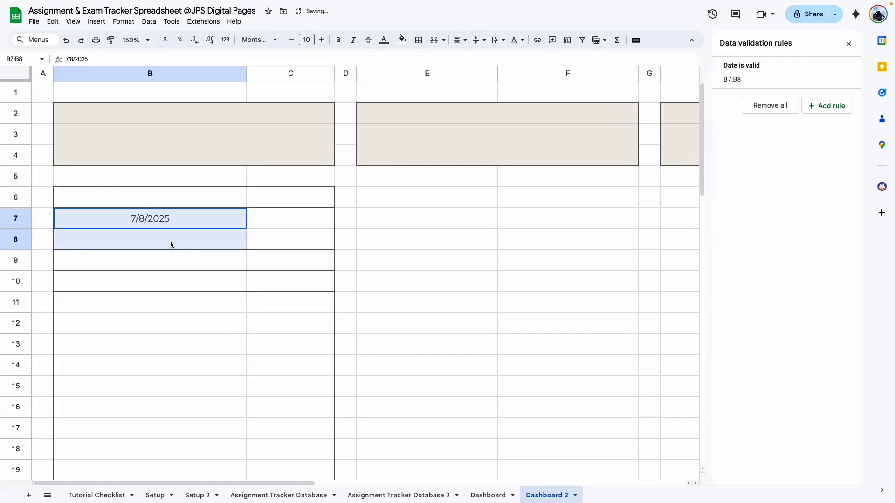
left_click(123, 21)
mouse_move(141, 59)
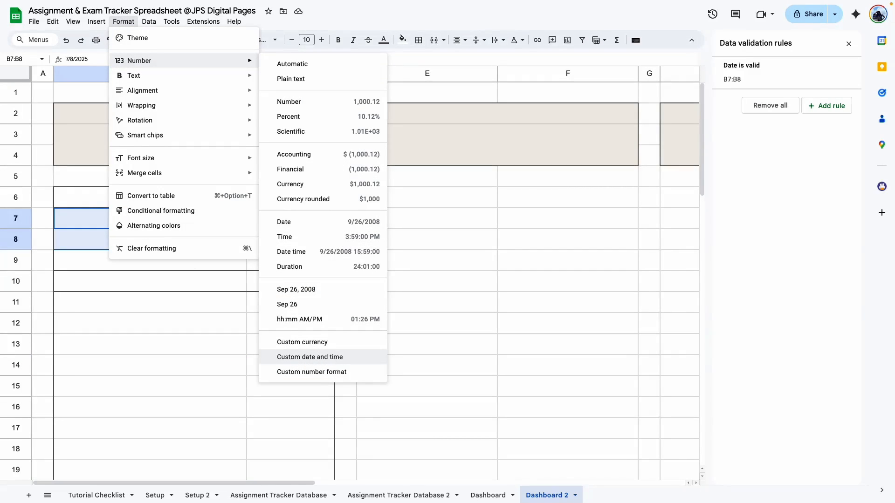
left_click(309, 357)
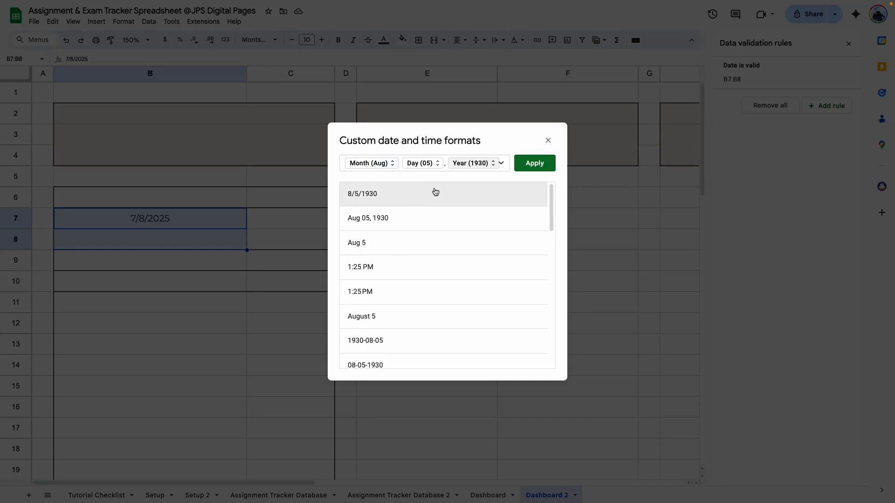
left_click(373, 165)
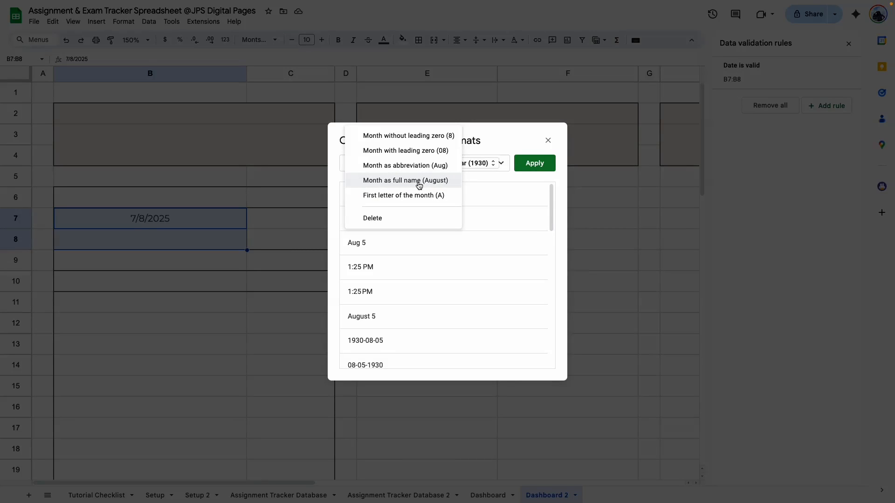
left_click(419, 185)
left_click(536, 164)
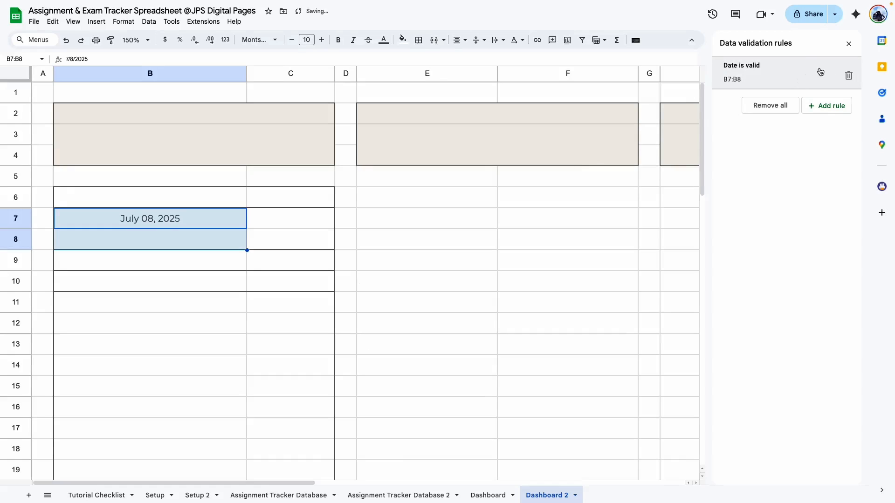
Close the data validation rules and pick September 30, 2025 as the end date in B8.
left_click(847, 45)
left_click(472, 300)
left_click(186, 242)
double_click(186, 242)
left_click(194, 260)
left_click(193, 260)
left_click(136, 341)
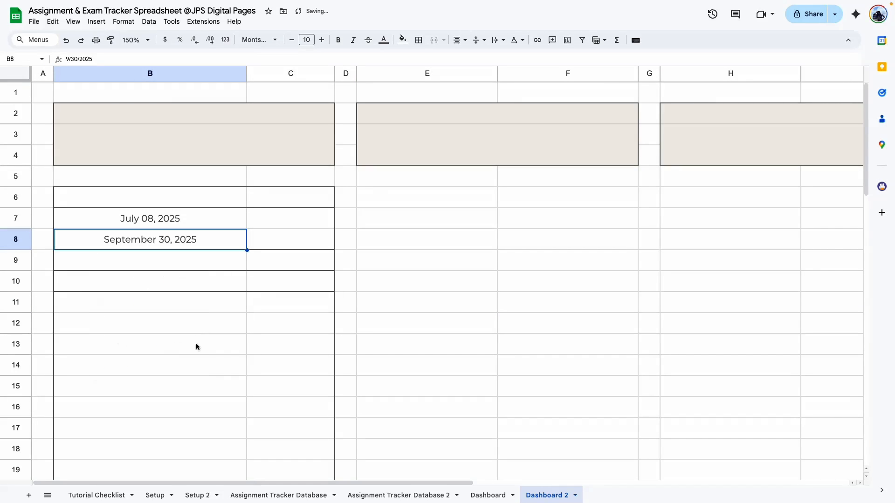
Label the date cells by entering Start Date in C7 and End Date in C8.
left_click(190, 221)
left_click(225, 409)
left_click(286, 227)
double_click(286, 227)
type("Start Date")
key("Return")
type("End Date")
Align the two dates in B7:B8 to the right.
left_click_drag(232, 225, 232, 242)
left_click(467, 41)
left_click(489, 59)
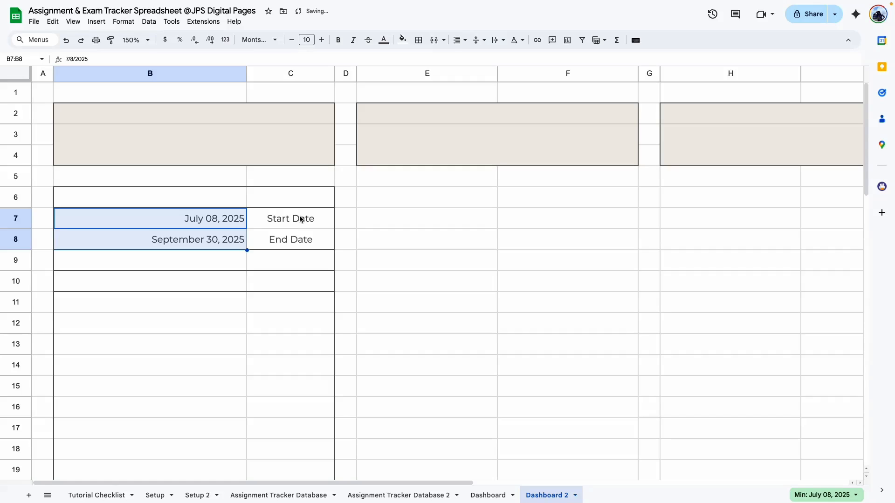
Align the Start Date and End Date labels in C7:C8 to the left.
left_click_drag(301, 219, 304, 237)
left_click(455, 40)
left_click(458, 59)
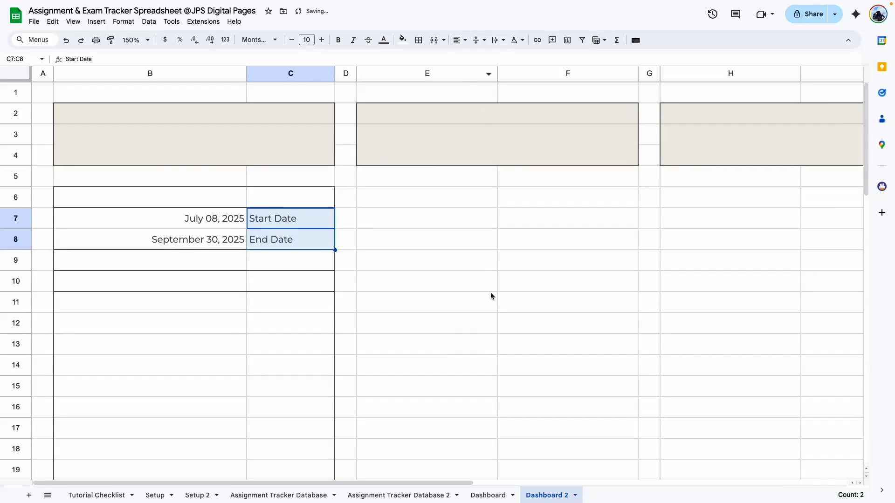
left_click(186, 365)
Insert a dropdown in B9 with the criteria Dropdown (from a range) and start choosing its source range.
left_click(182, 264)
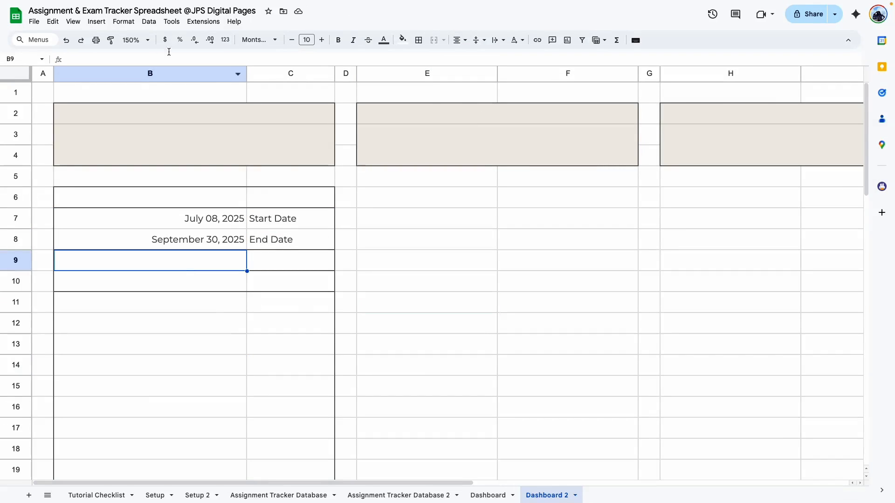
left_click(149, 21)
key("Escape")
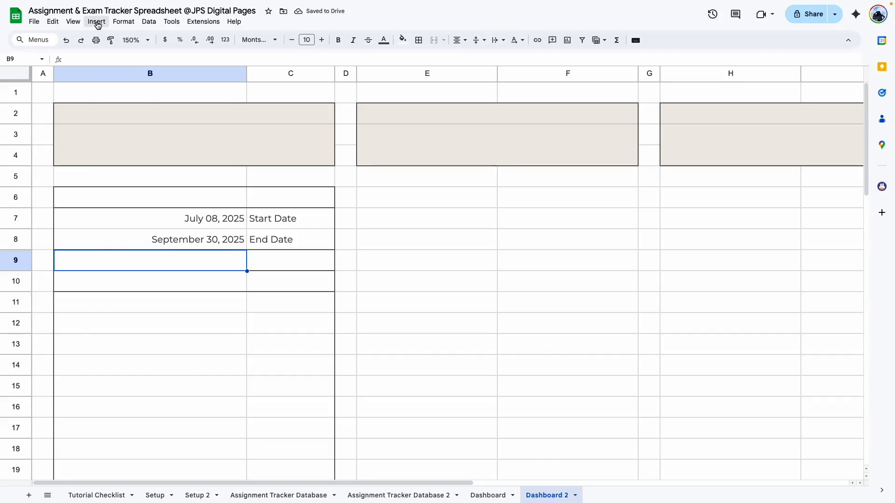
left_click(96, 21)
left_click(108, 250)
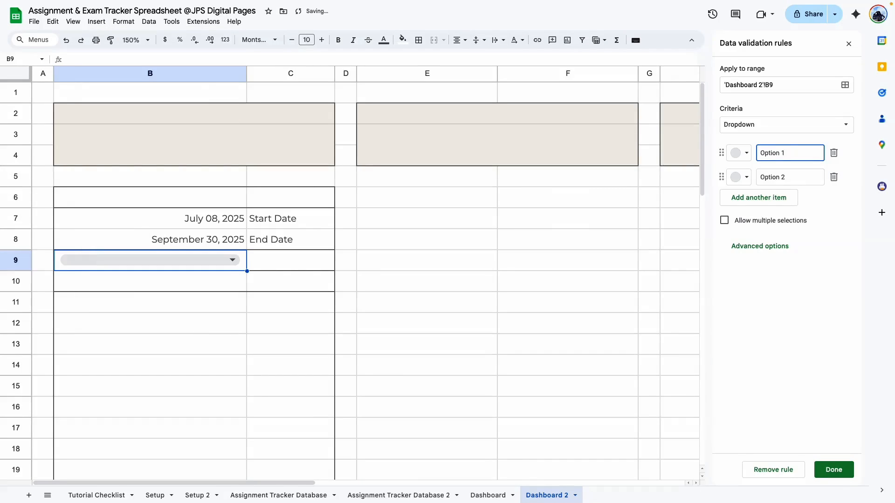
left_click(755, 124)
left_click(748, 140)
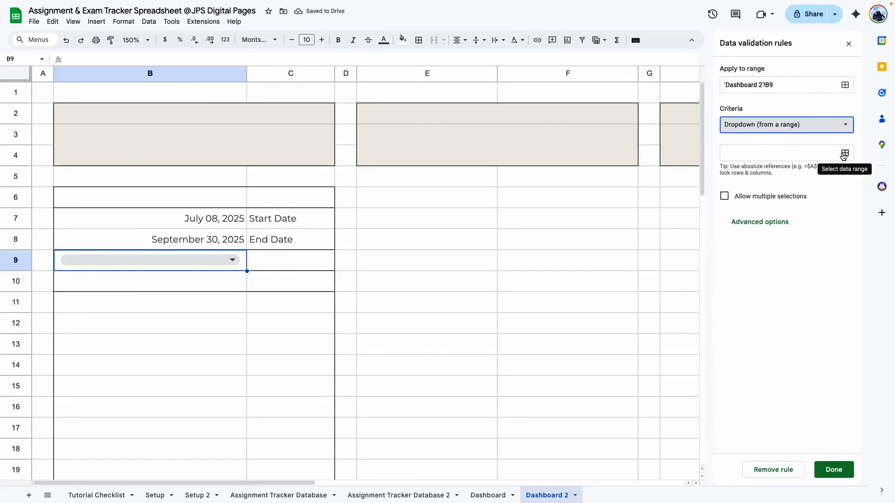
left_click(844, 153)
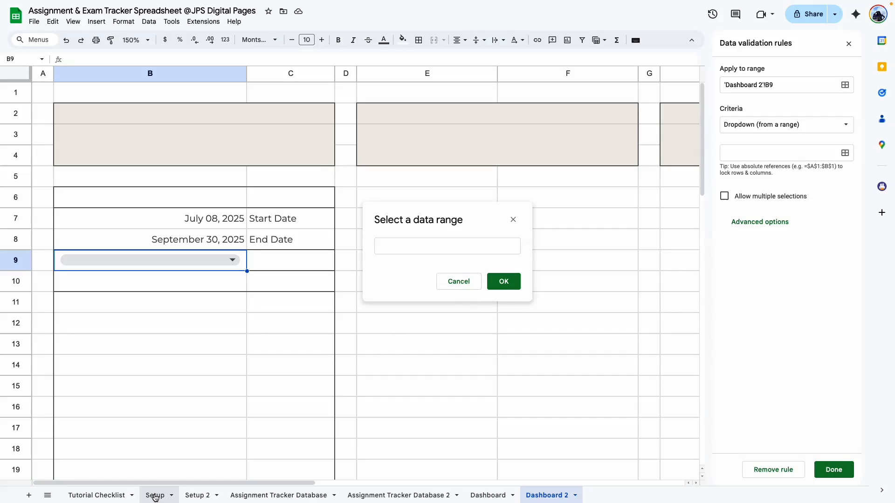
left_click(198, 496)
left_click_drag(148, 139, 163, 433)
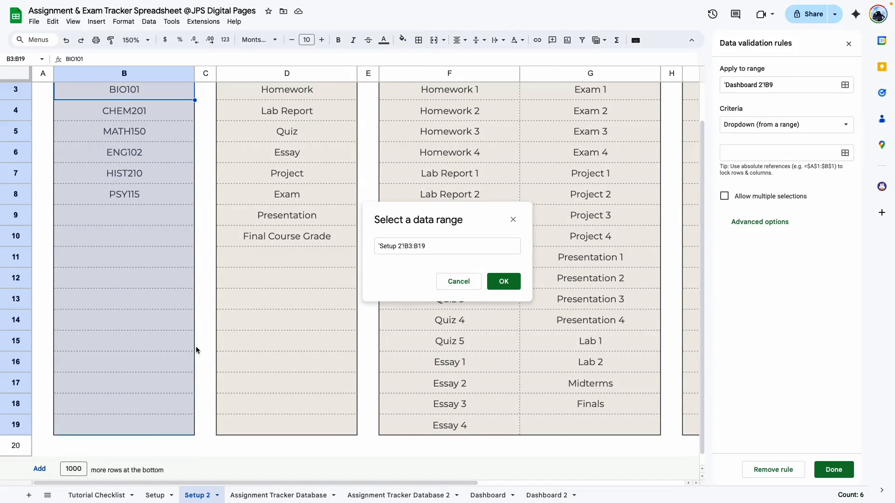
left_click(393, 495)
left_click_drag(129, 140, 157, 421)
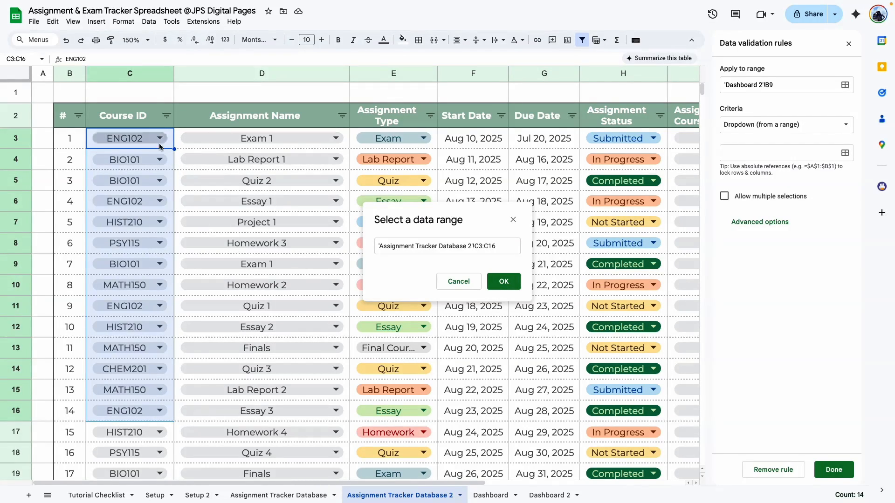
Set the source of B9's dropdown to the Course ID range B3:B19 on the Setup 2 sheet and return to Dashboard 2.
left_click(198, 495)
left_click_drag(167, 123, 160, 445)
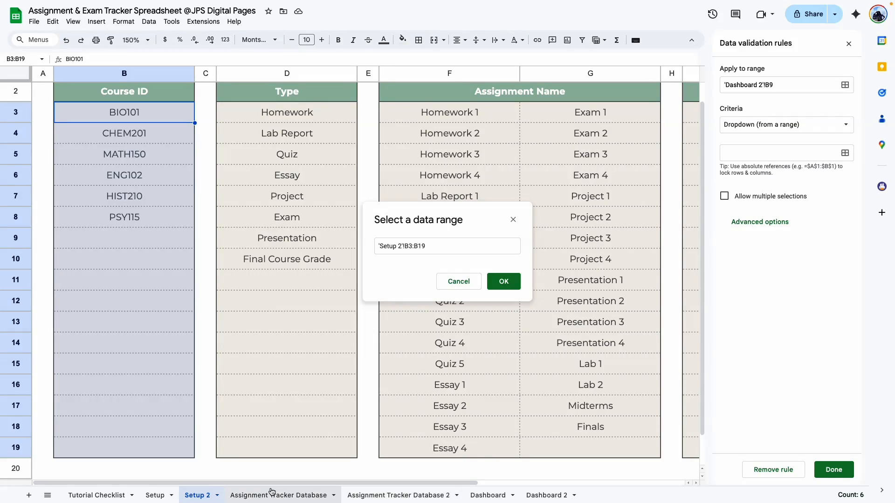
left_click(169, 263)
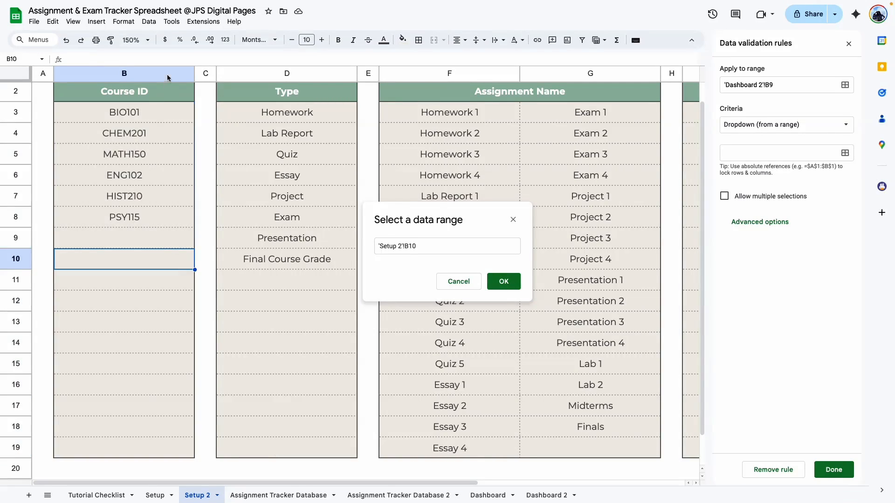
left_click_drag(178, 114, 167, 445)
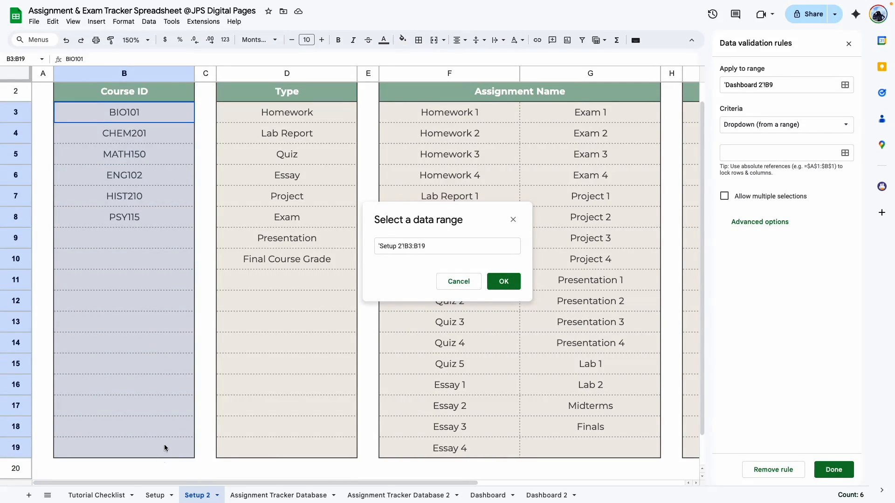
left_click(503, 281)
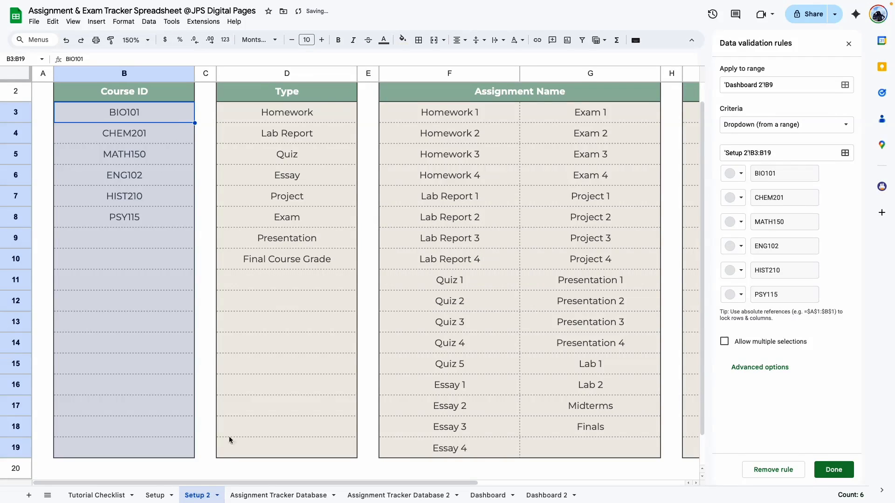
left_click(546, 495)
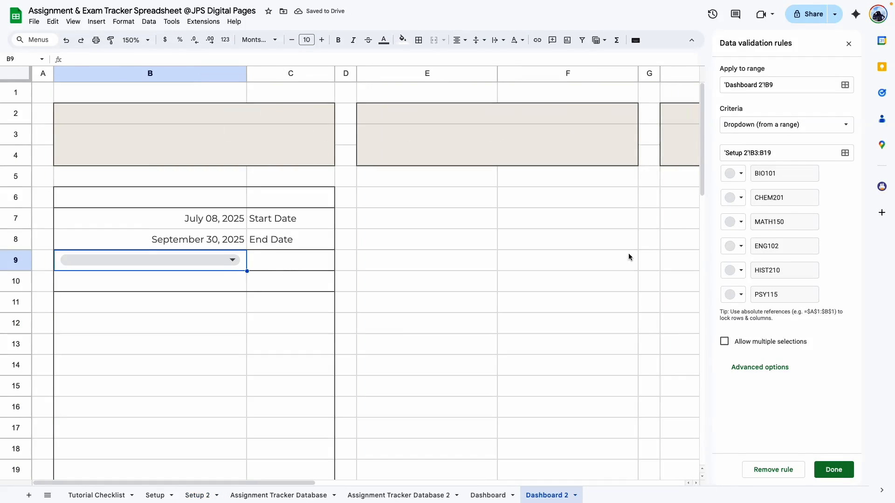
Give the B9 dropdown the Arrow display style, save the rule and close the data validation rules.
left_click(759, 368)
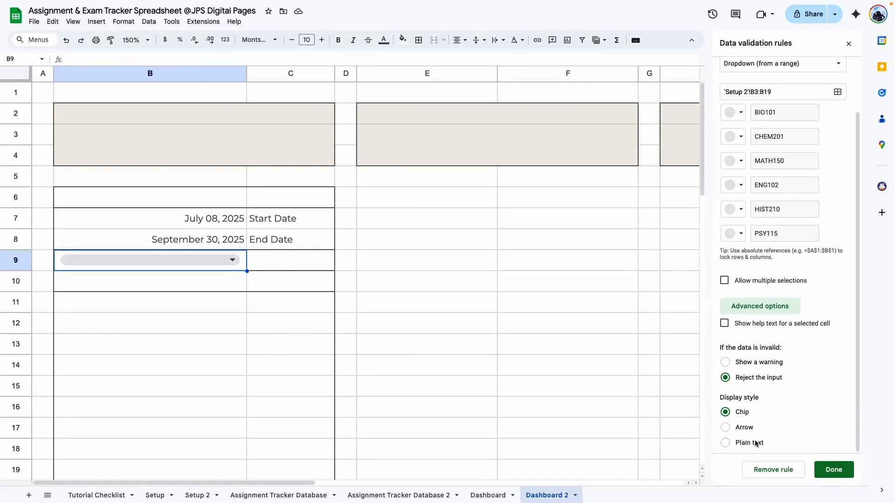
left_click(725, 428)
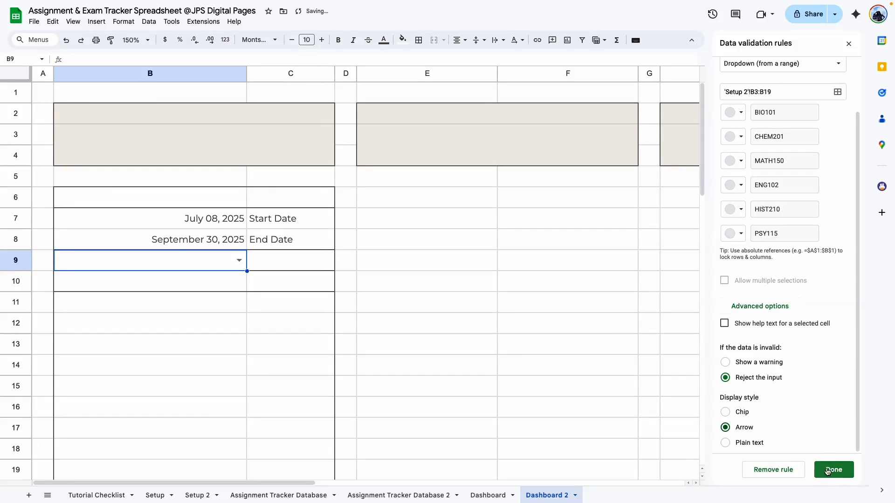
left_click(834, 470)
left_click(849, 43)
Choose MATH150 in the B9 course dropdown and align the cell to the right.
left_click(239, 261)
left_click(90, 305)
left_click(178, 262)
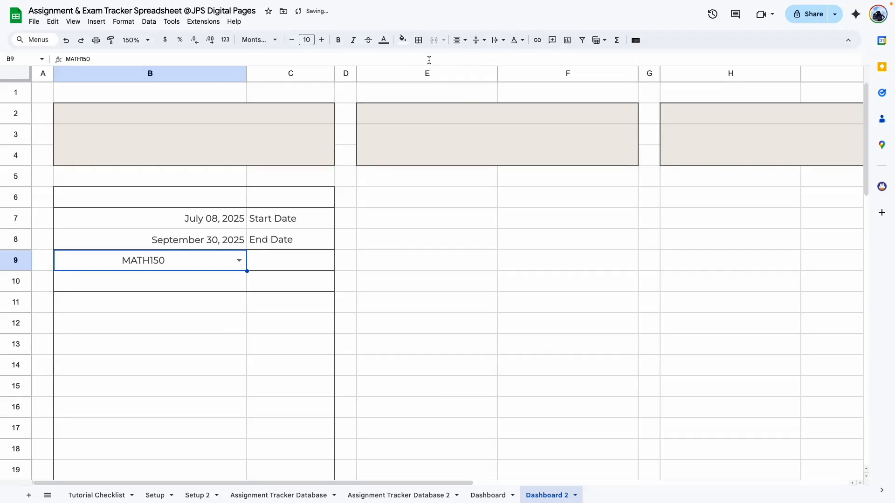
left_click(460, 40)
left_click(485, 56)
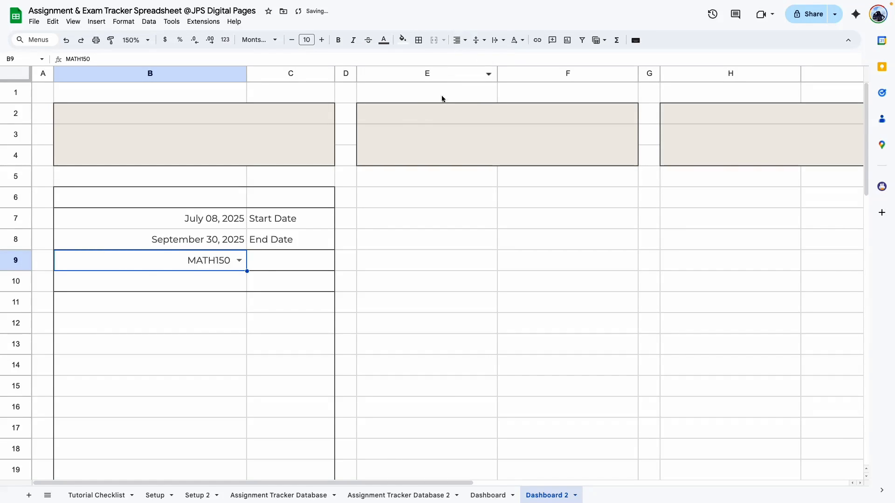
Label the course dropdown by entering Select Course in C9 and align the label to the left.
left_click(292, 261)
type("Select Course")
left_click(461, 41)
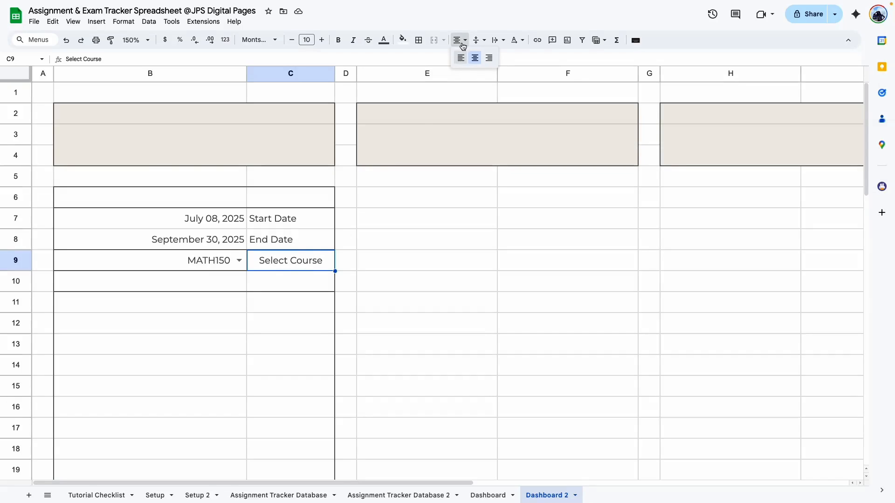
left_click(460, 59)
left_click(401, 302)
left_click(187, 366)
Check the list headers on the Dashboard sheet and enter Assignment Name in B10 and Due Date in C10 of Dashboard 2.
left_click(201, 282)
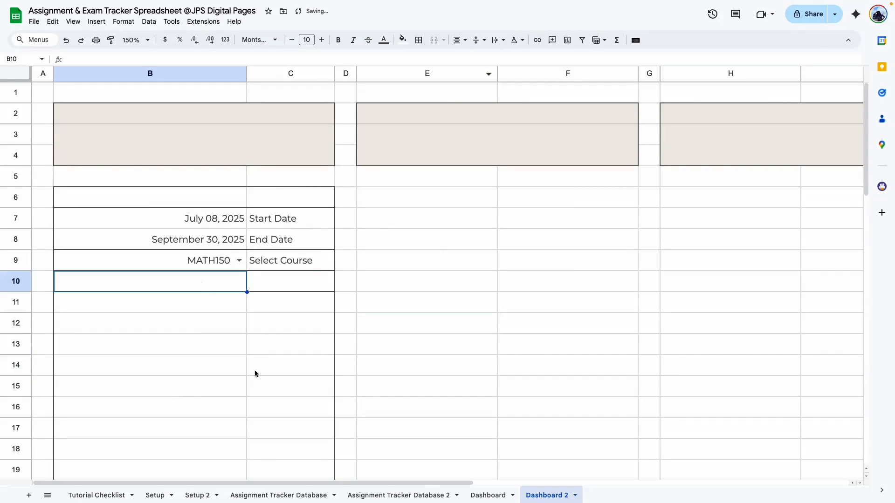
left_click(484, 496)
left_click(236, 347)
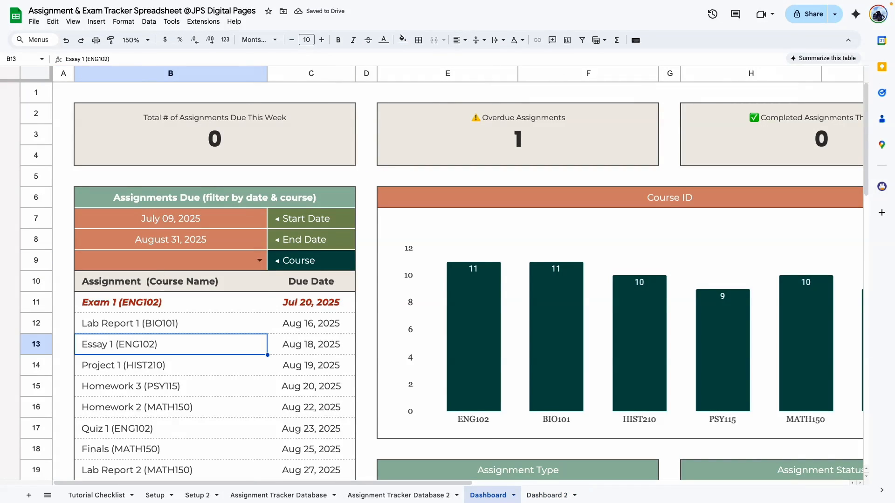
left_click(162, 283)
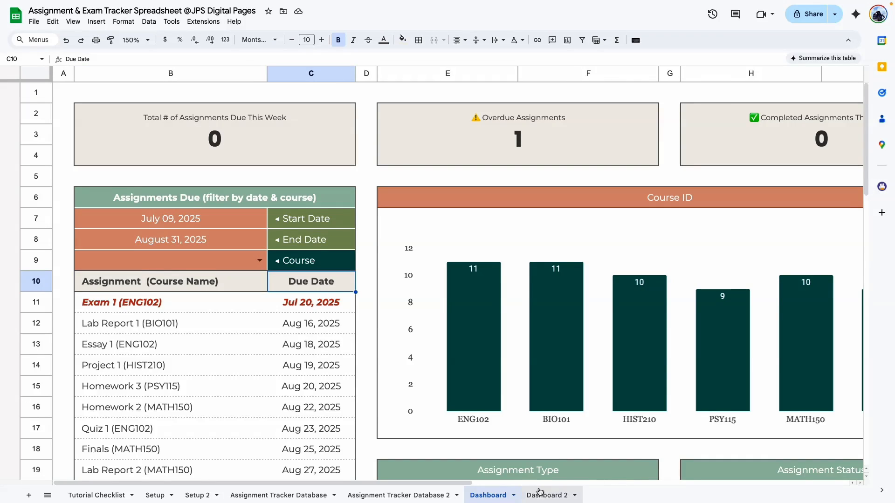
left_click(540, 496)
Merge B6:C6 and enter the title Assignment & Due Dates (Filter by date and/or Course).
left_click_drag(233, 199, 260, 202)
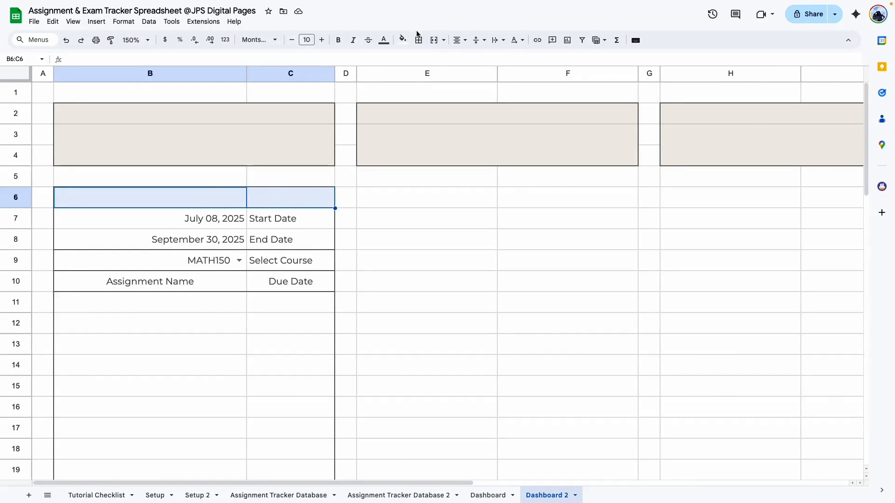
left_click(434, 40)
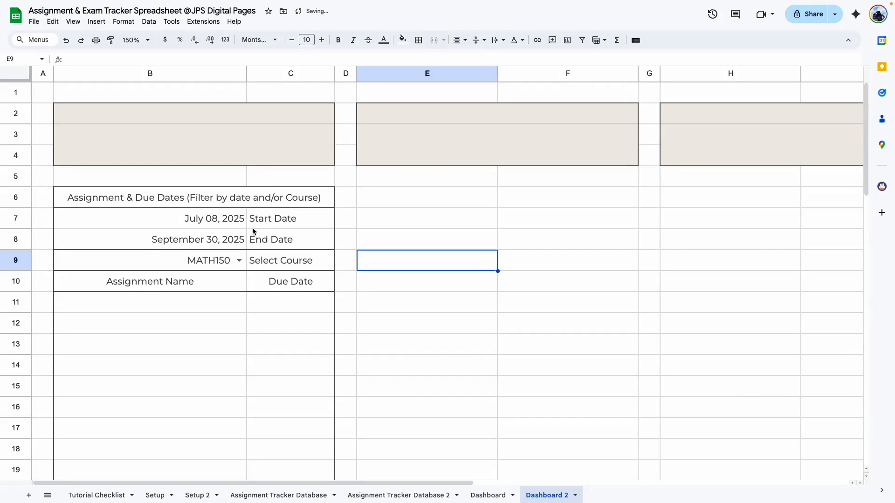
Colour the filter block with a green title, orange B7:B9, olive C7:C9, white text in rows 6 to 9 and beige headers in row 10.
left_click(256, 221)
left_click(146, 42)
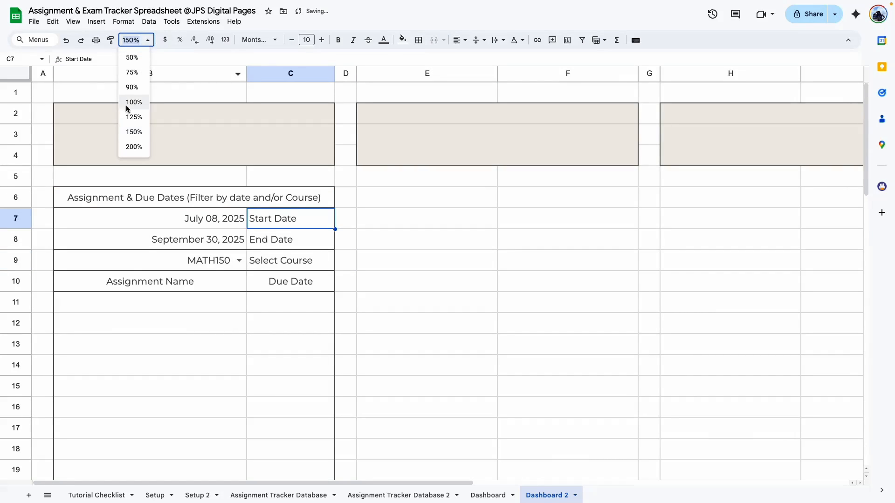
left_click(132, 100)
left_click(378, 363)
left_click(141, 156)
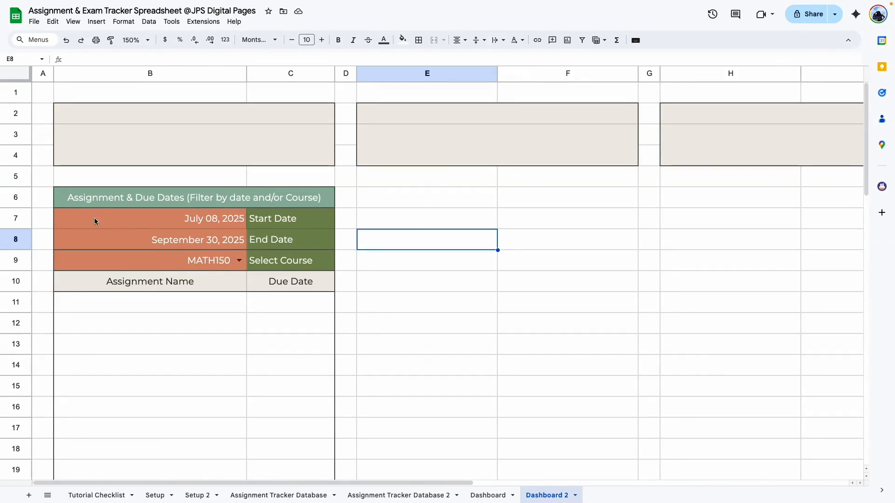
key("Down")
key("Up")
key("Up")
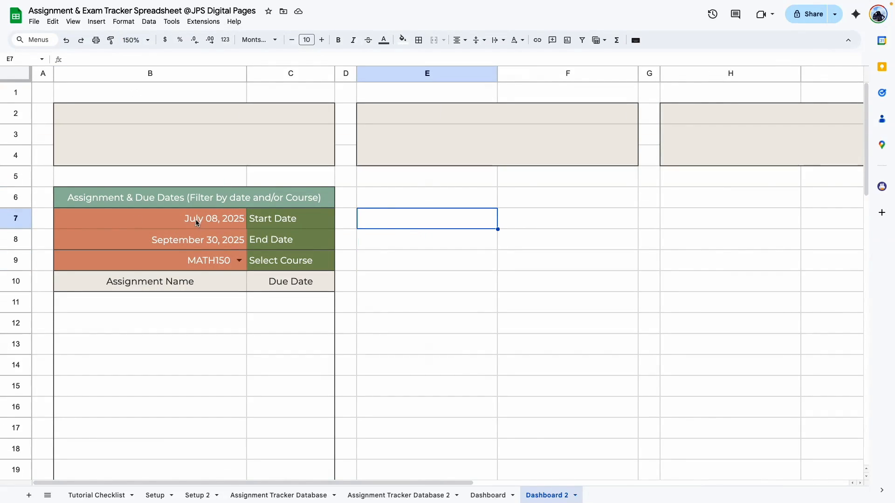
key("Down")
key("Down")
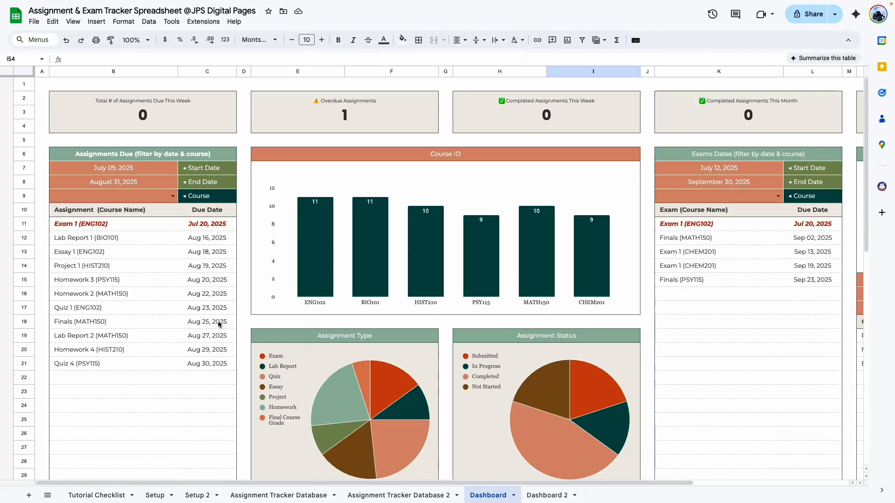
Examine the length of the Assignments Due list, its grouped rows and its start and end date cells on the Dashboard sheet.
scroll(178, 340, "down", 4)
scroll(179, 339, "down", 8)
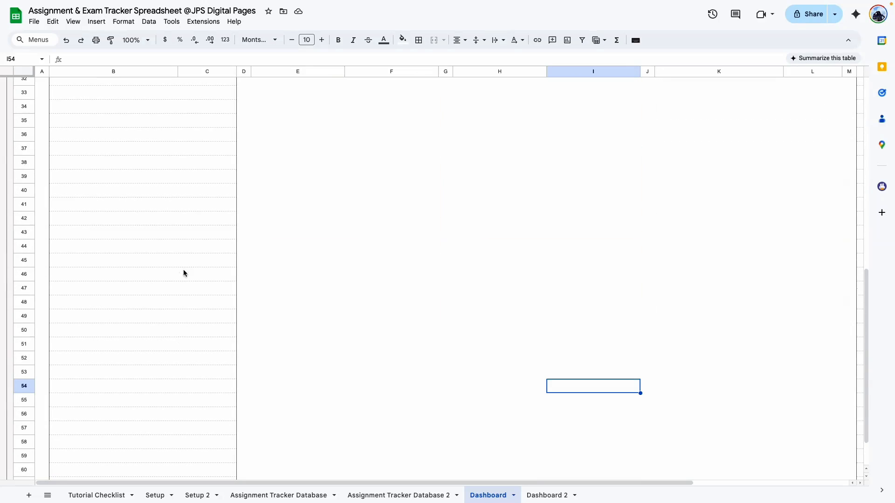
scroll(120, 254, "up", 7)
left_click(120, 254)
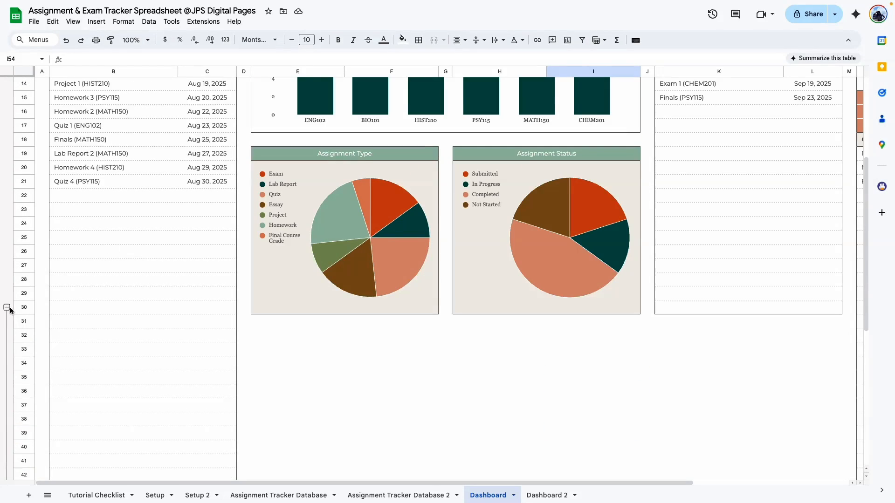
scroll(129, 286, "up", 3)
scroll(129, 286, "up", 2)
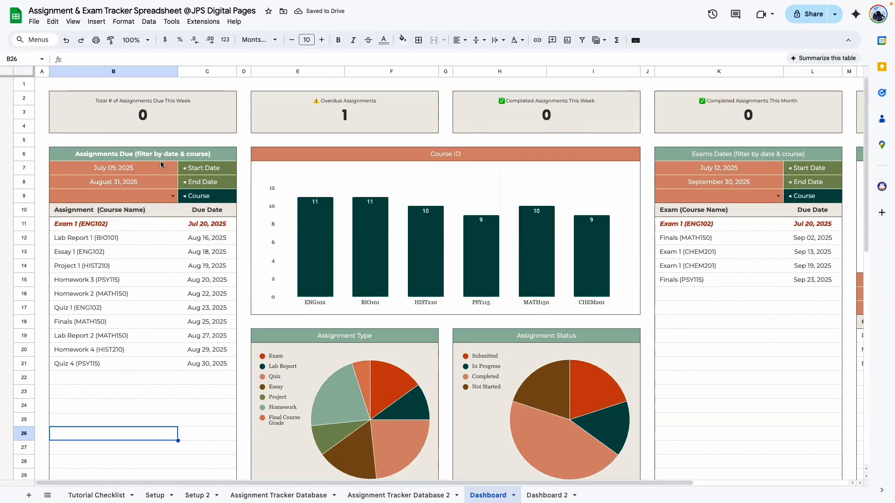
left_click(132, 171)
left_click(135, 184)
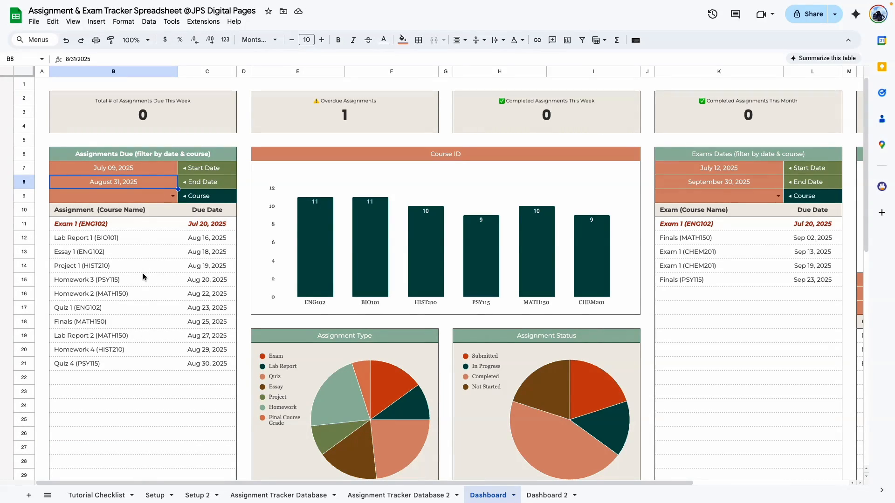
left_click(124, 169)
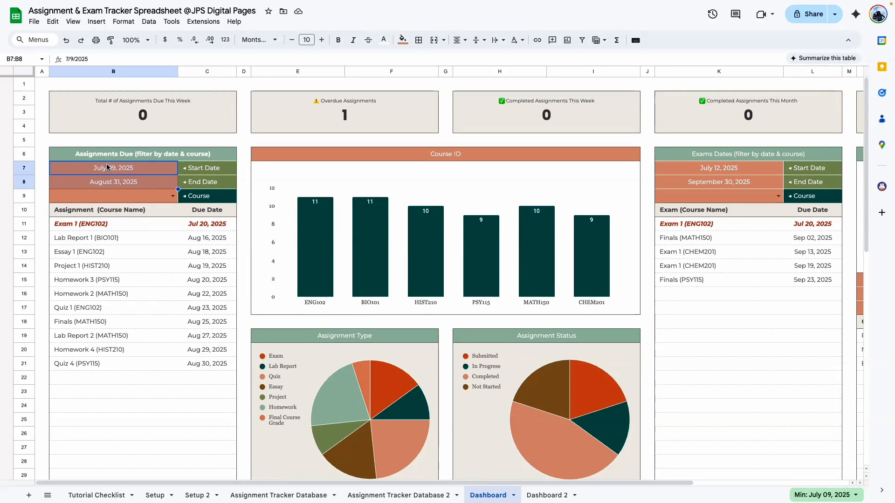
Expand the grouped rows below row 30 on the Dashboard sheet, inspect the end of the list and collapse them again.
scroll(124, 121, "down", 2)
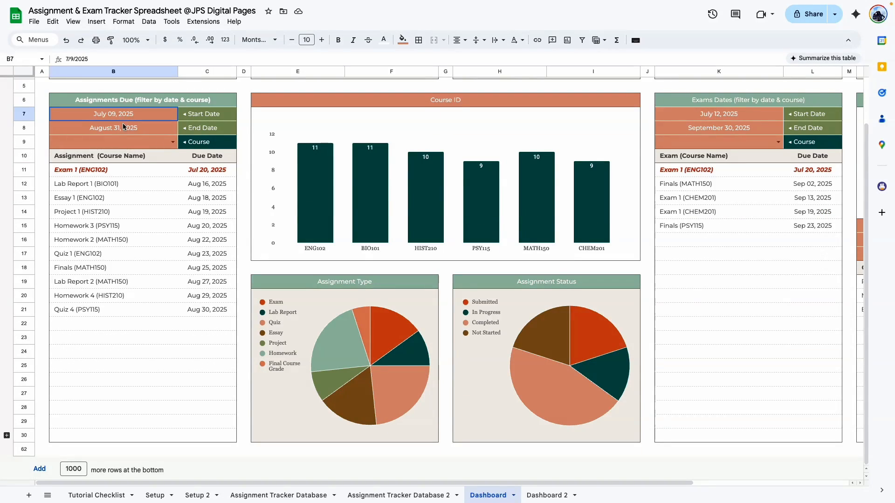
left_click(7, 435)
scroll(172, 328, "down", 10)
left_click(173, 327)
scroll(175, 330, "up", 6)
left_click(6, 270)
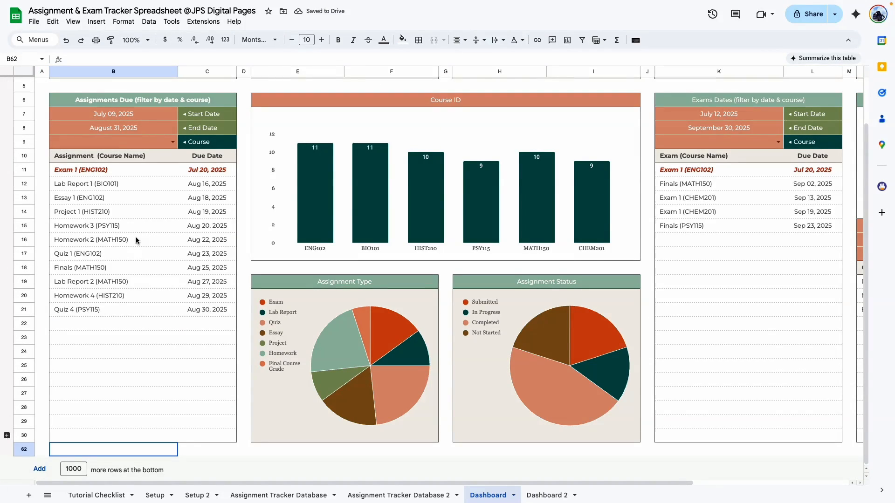
left_click(143, 316)
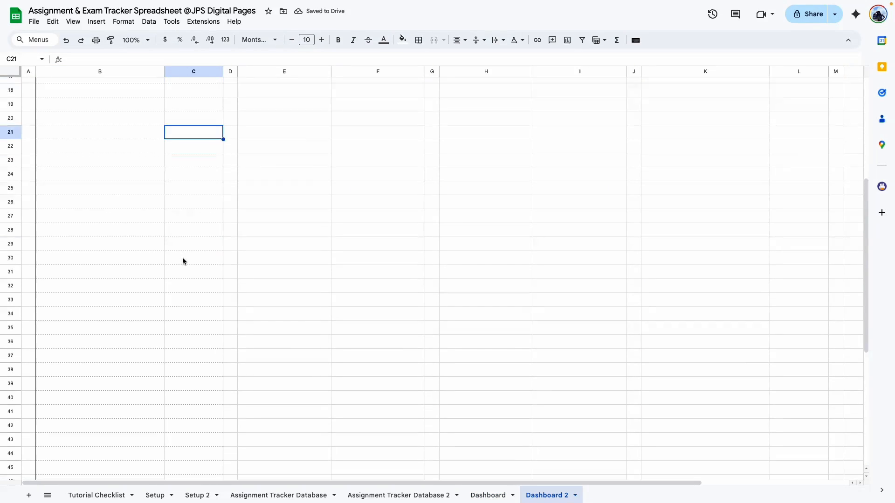
Group rows 31 to 61 on the Dashboard 2 sheet and collapse the group.
left_click(11, 292)
scroll(28, 320, "down", 5)
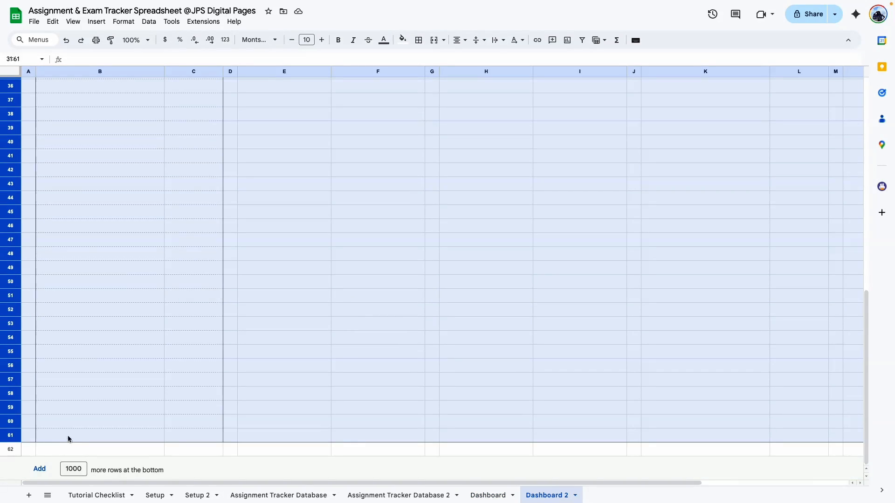
left_click(73, 21)
mouse_move(89, 68)
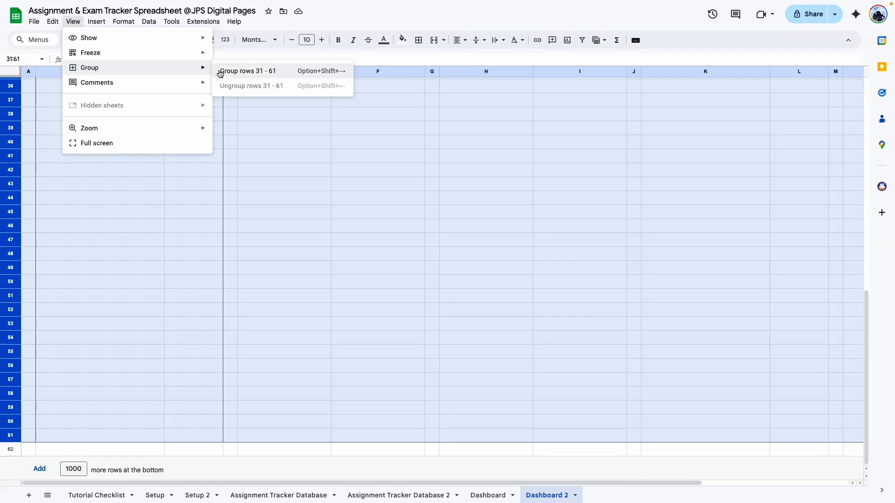
left_click(254, 71)
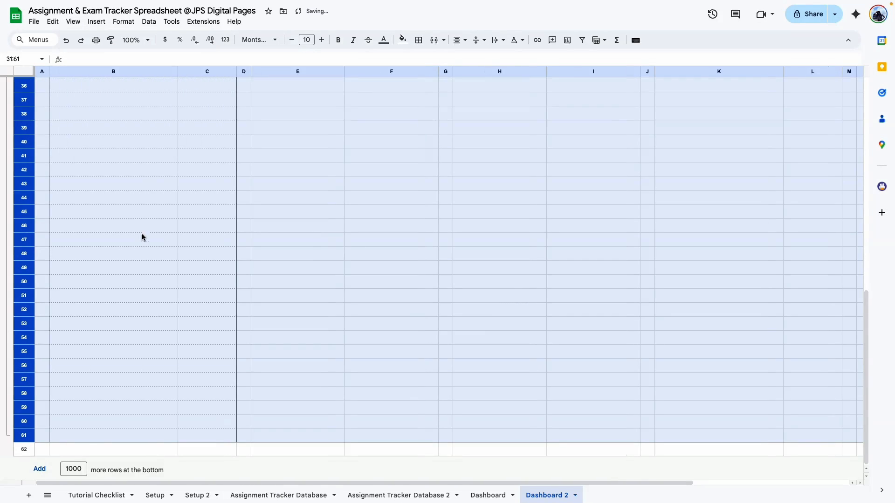
left_click(143, 236)
scroll(143, 229, "up", 3)
left_click(7, 184)
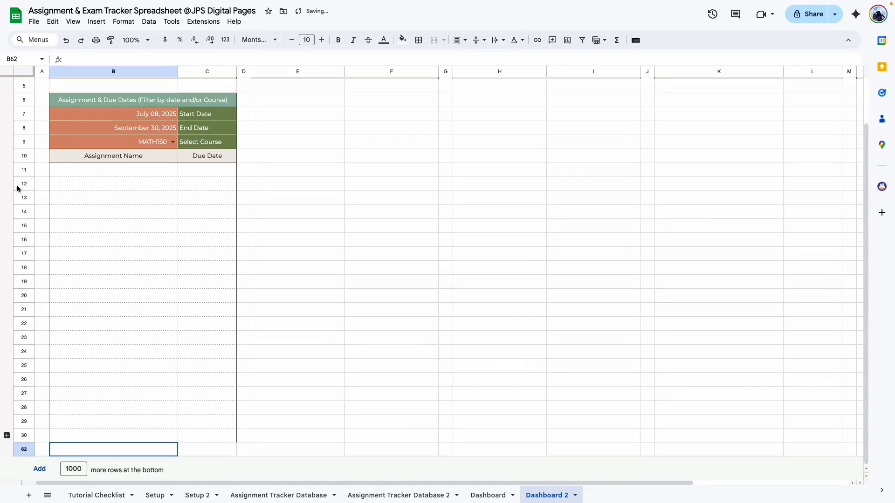
Collapse the grouped rows below row 30 on the Dashboard sheet and check the end of the Assignments Due list.
left_click(187, 282)
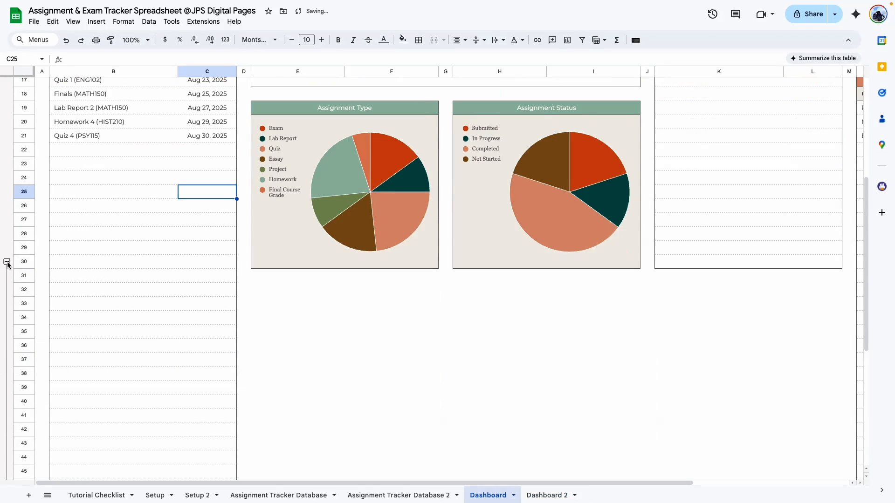
left_click(6, 262)
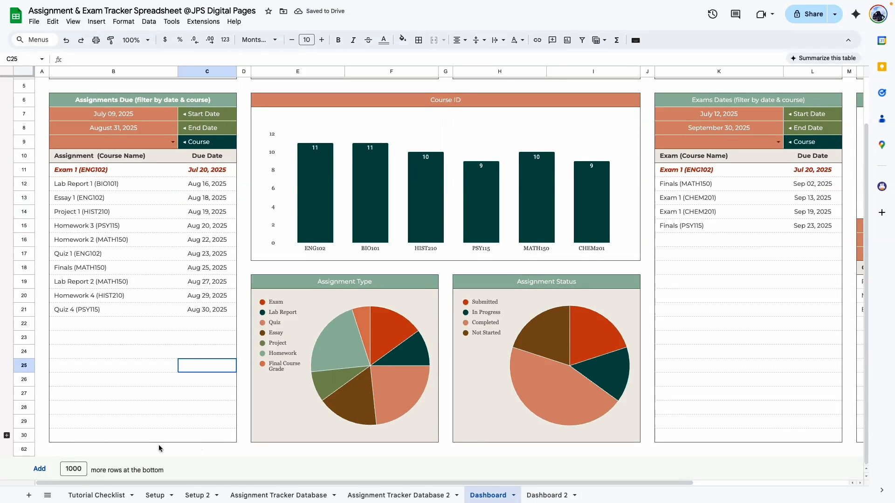
On the Dashboard 2 sheet, zoom to 200% and clear all borders from cells B62:C62.
left_click(543, 495)
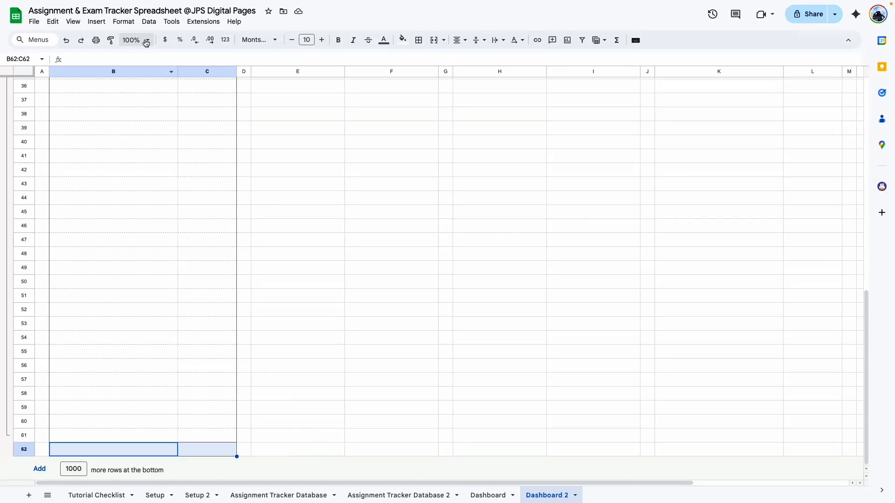
left_click(136, 40)
left_click(135, 163)
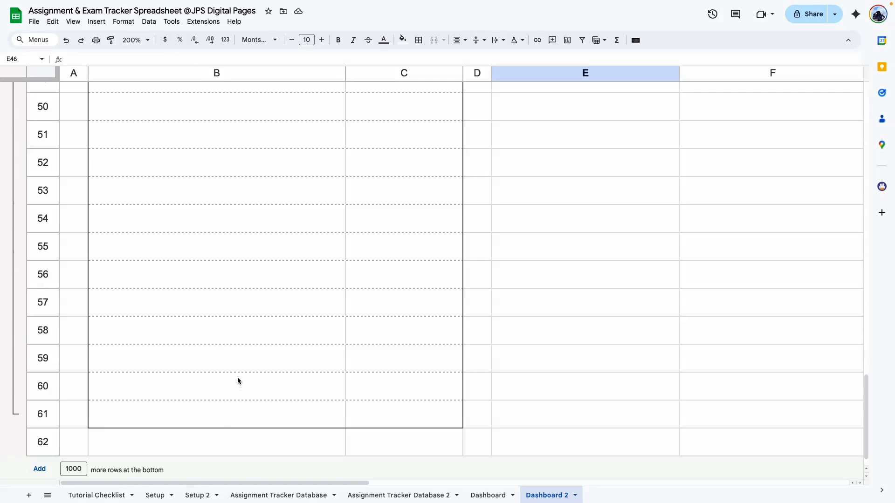
left_click_drag(116, 447, 398, 445)
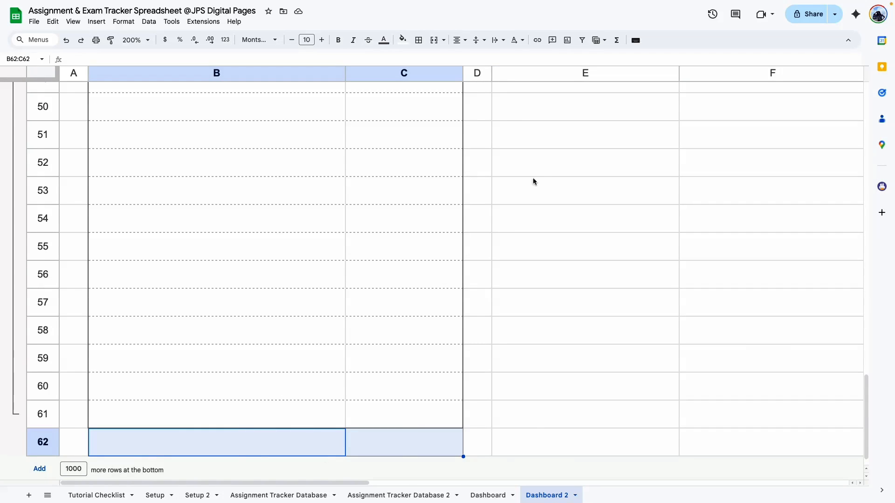
left_click(419, 40)
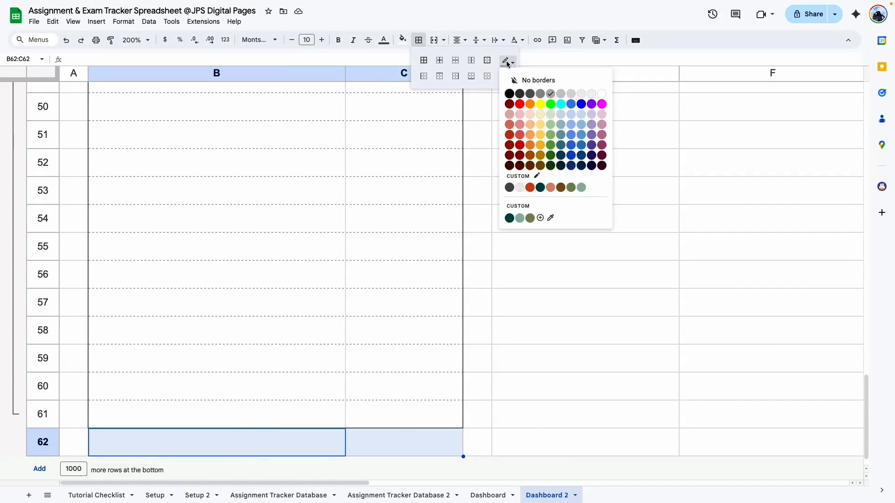
left_click(532, 81)
left_click(423, 60)
Add a dark gray top border to cells B62:C62 and return the zoom to 100%.
left_click(418, 40)
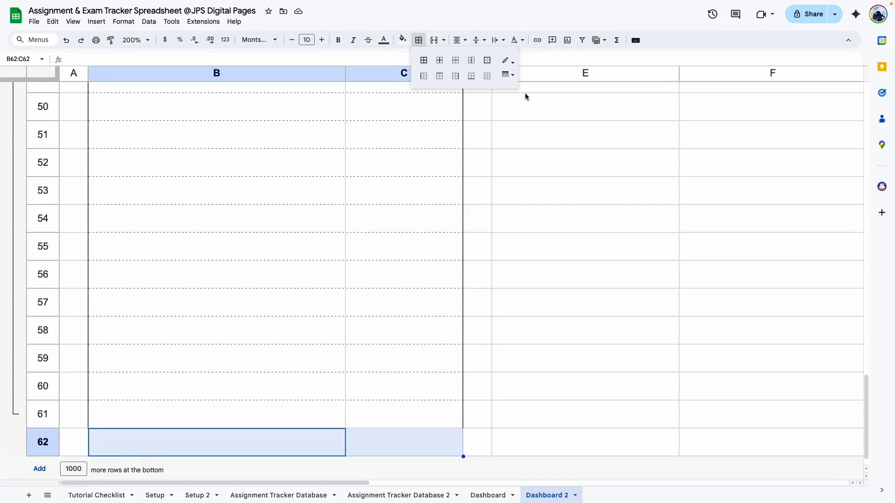
left_click(507, 61)
left_click(531, 94)
left_click(440, 76)
left_click(135, 40)
left_click(139, 103)
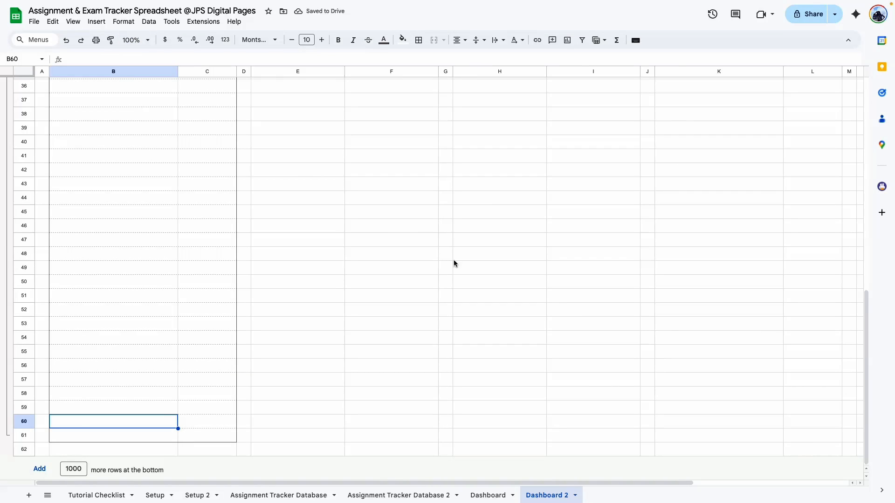
Collapse the grouped rows 31 to 61 on Dashboard 2.
left_click(454, 259)
scroll(31, 154, "up", 10)
left_click(7, 305)
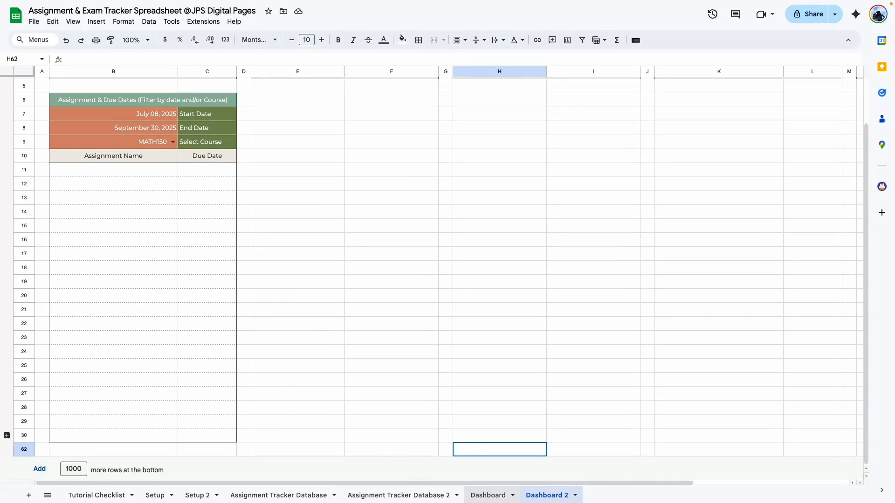
Outline E6:I17 on Dashboard 2 with an outer border, matching the extent of the Course ID chart block on the Dashboard sheet.
left_click(488, 496)
scroll(136, 143, "up", 2)
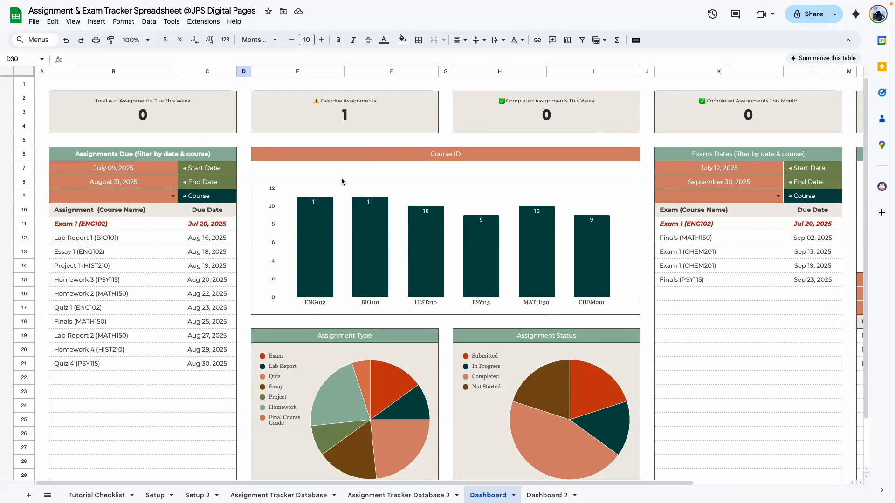
scroll(305, 276, "down", 2)
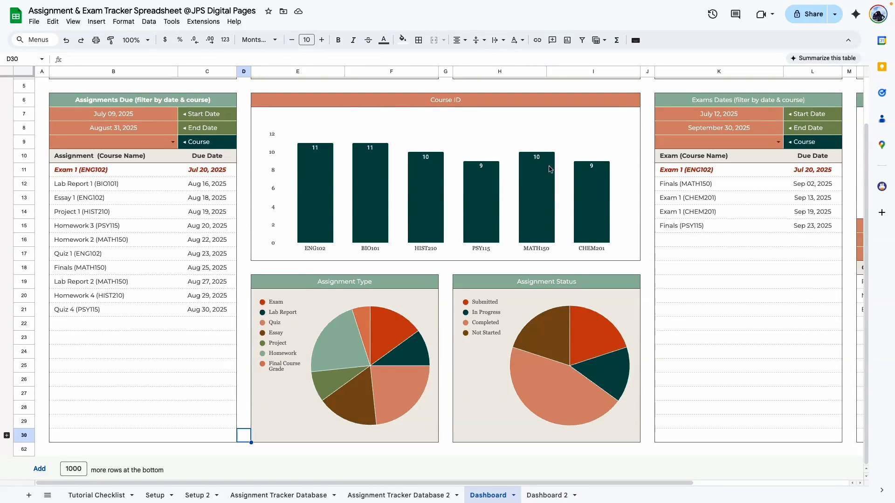
left_click_drag(330, 98, 399, 217)
left_click(402, 267)
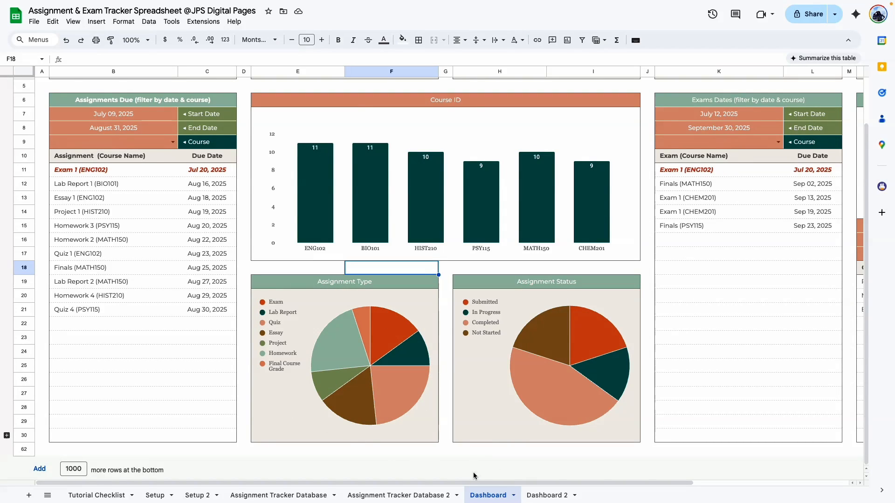
scroll(295, 142, "down", 2)
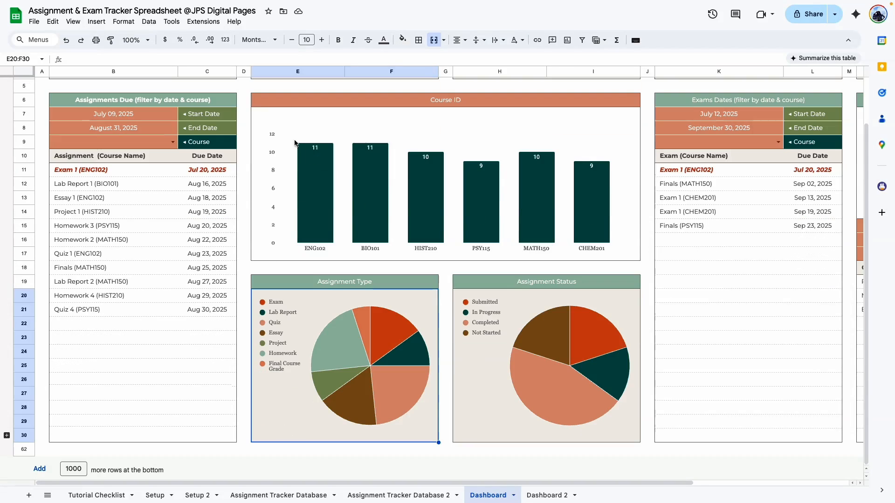
left_click_drag(286, 102, 528, 221)
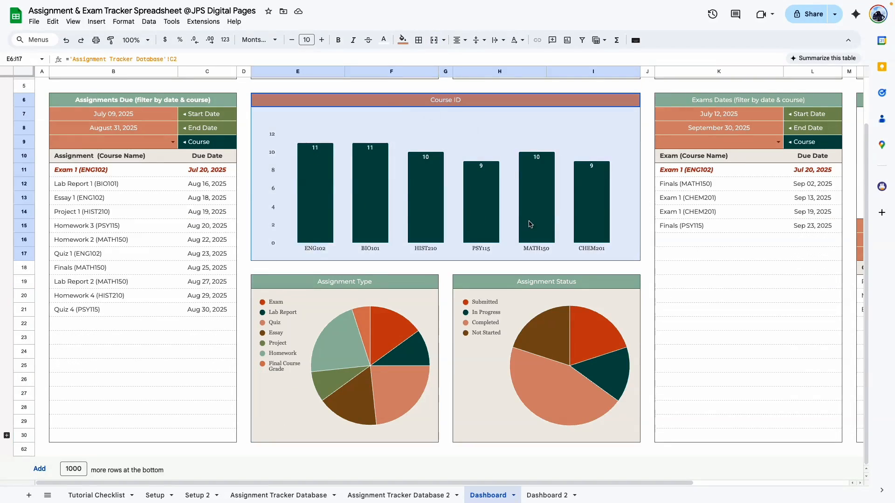
left_click(546, 495)
left_click_drag(298, 154, 606, 310)
left_click(419, 39)
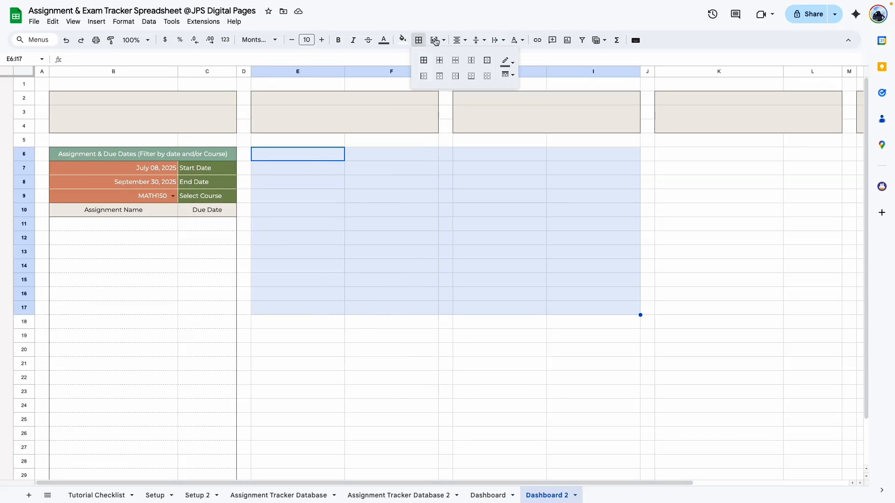
left_click(484, 59)
Merge E6:I6 into one header cell and give it a bottom border.
left_click(276, 160)
left_click_drag(275, 160, 577, 158)
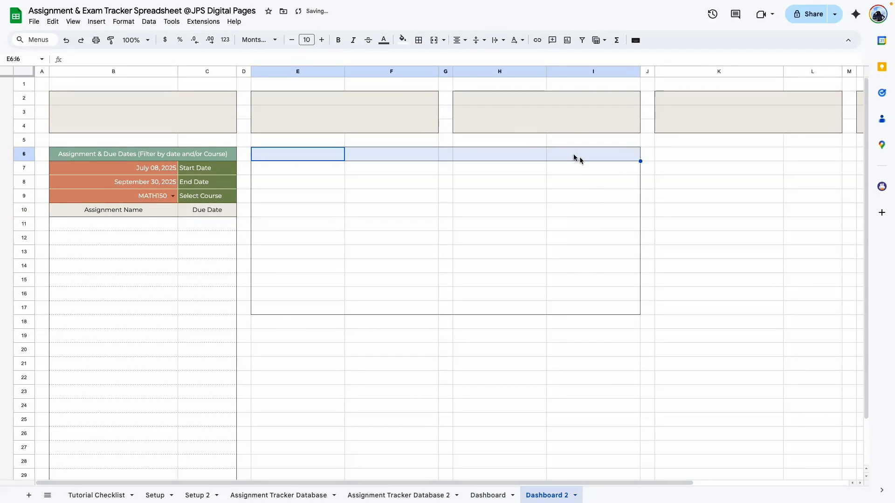
left_click(419, 40)
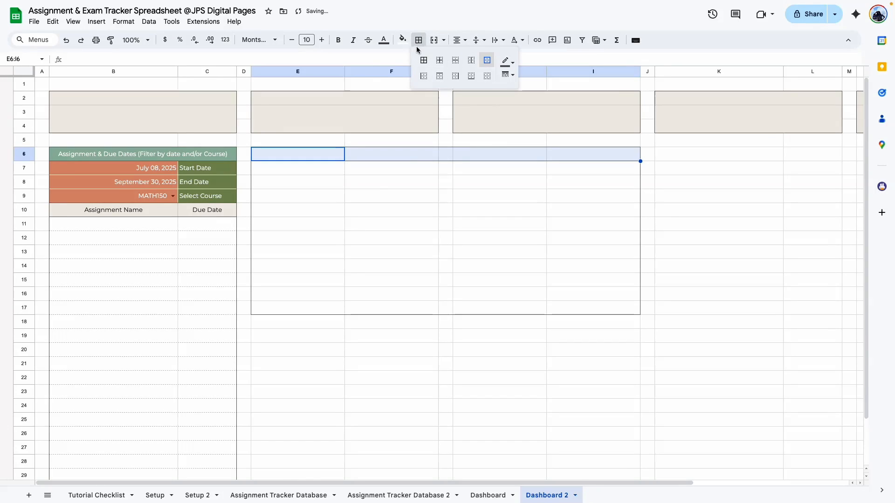
left_click(471, 75)
Merge E7:I17 into a single cell for the chart area below the header.
left_click_drag(299, 171, 607, 310)
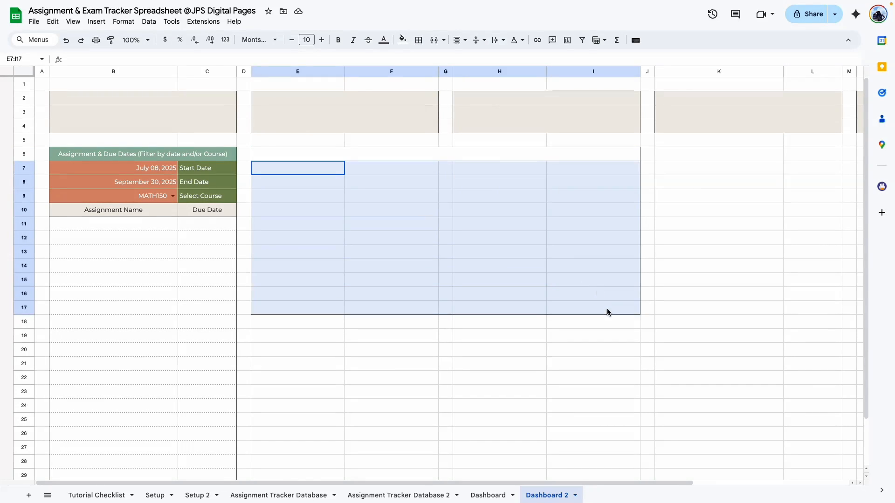
left_click(434, 40)
left_click(347, 156)
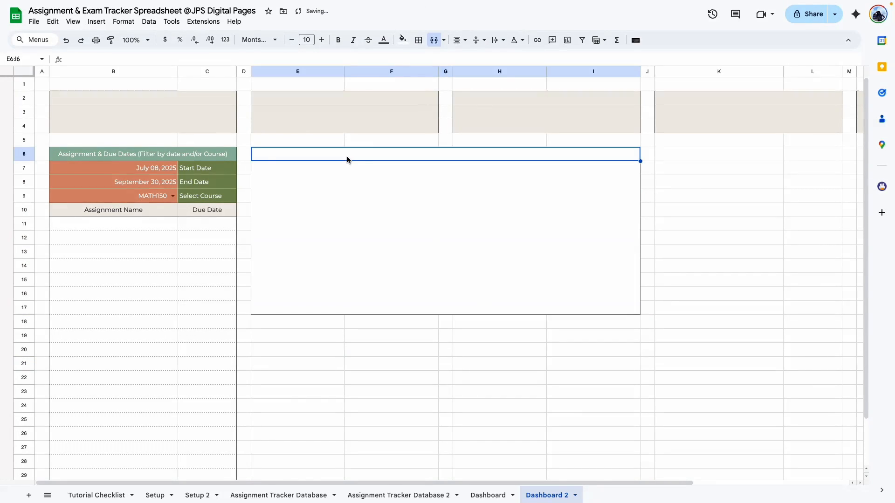
left_click(417, 207)
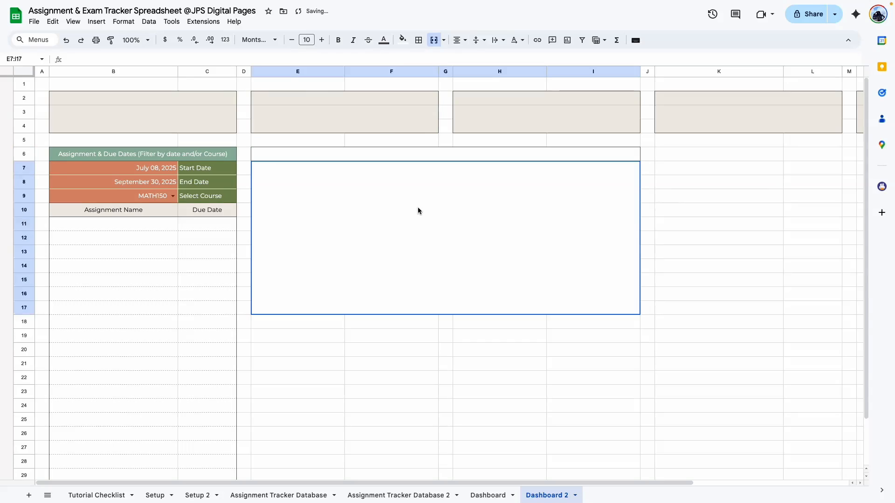
Fill the merged header cell E6:I6 with terracotta orange.
left_click(409, 155)
left_click(403, 40)
left_click(446, 167)
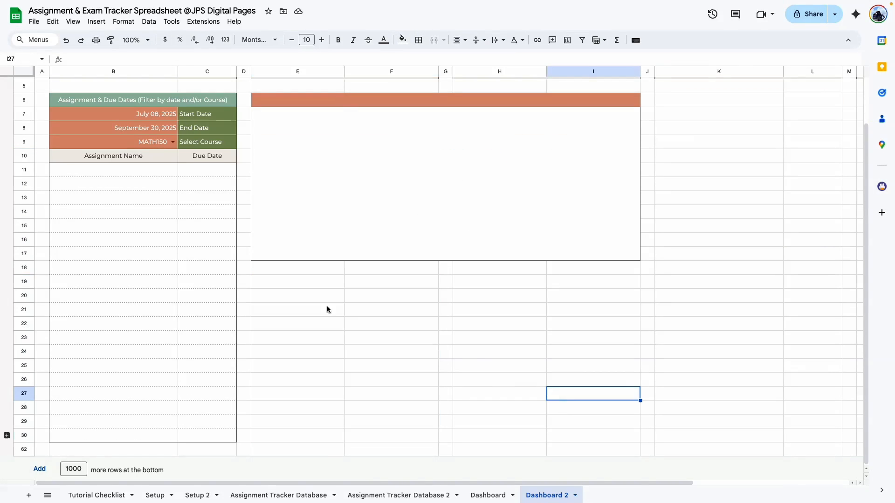
Outline E19:F30 on Dashboard 2 with an outer border, matching the Assignment Type chart block on the Dashboard sheet.
left_click(488, 495)
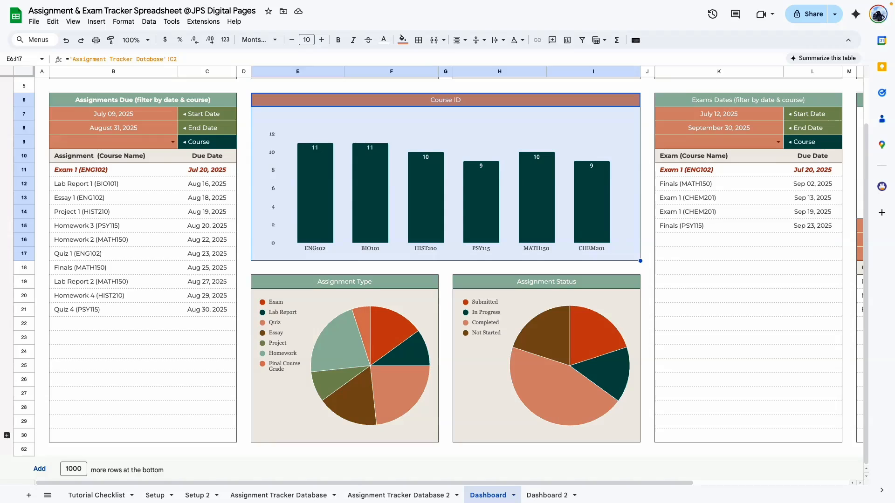
left_click_drag(275, 282, 298, 416)
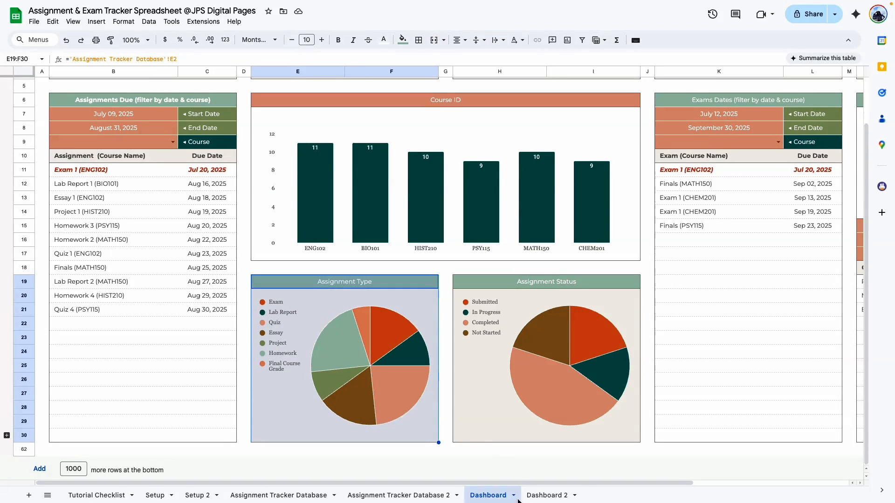
left_click(527, 496)
left_click_drag(270, 282, 402, 432)
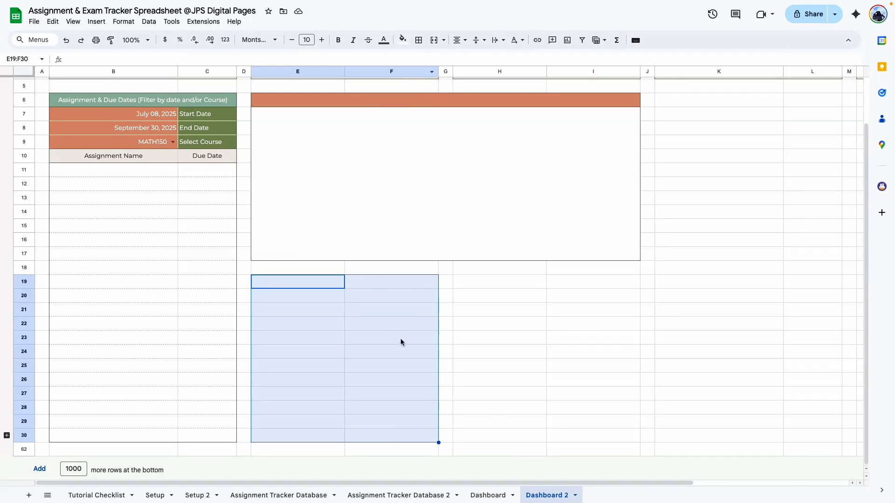
left_click(419, 40)
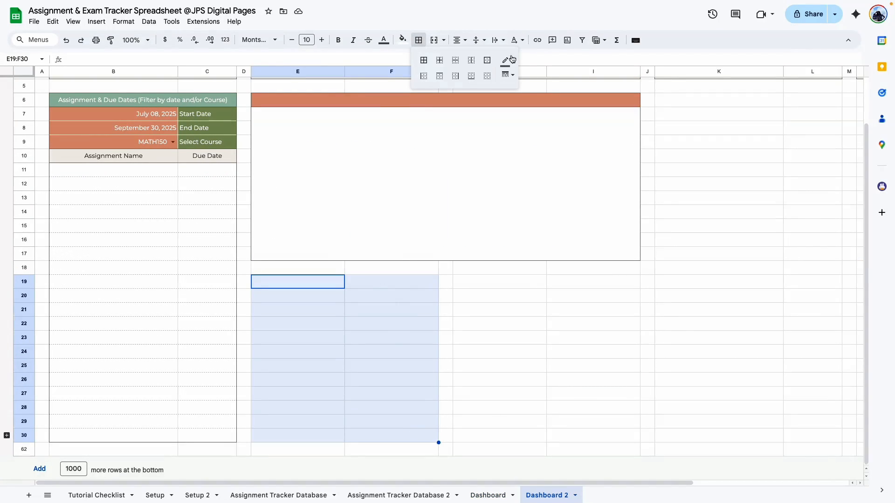
left_click(487, 60)
left_click(512, 350)
Merge E19:F19 into a header cell with a bottom border, and merge E20:F30 beneath it.
left_click_drag(275, 281, 391, 282)
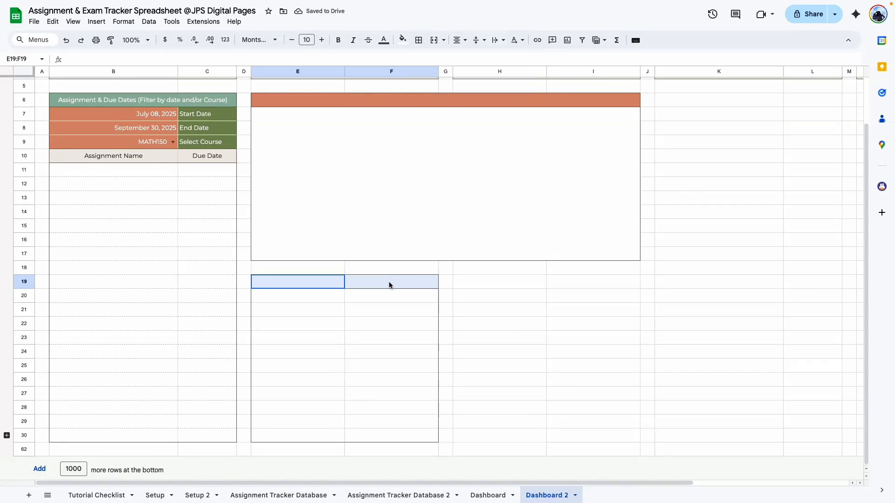
left_click(436, 40)
left_click(470, 87)
mouse_move(280, 295)
left_mouse_down()
mouse_move(407, 380)
mouse_move(418, 438)
left_mouse_up()
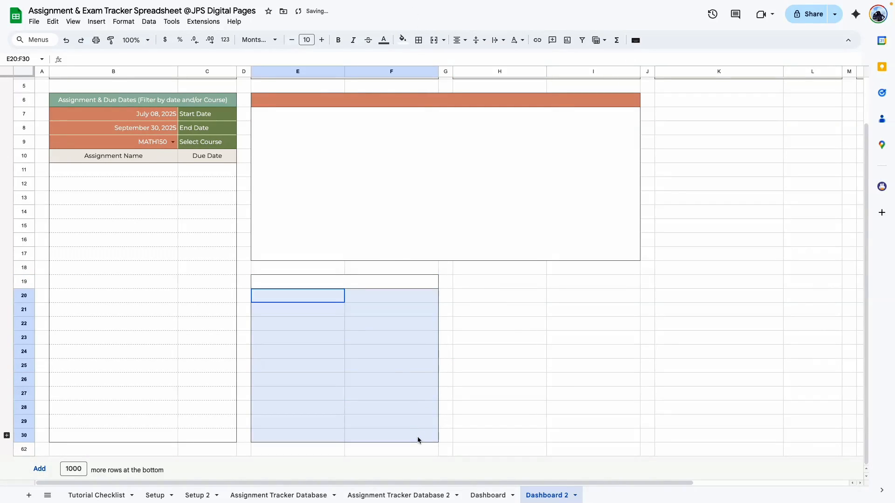
left_click(434, 40)
left_click(500, 352)
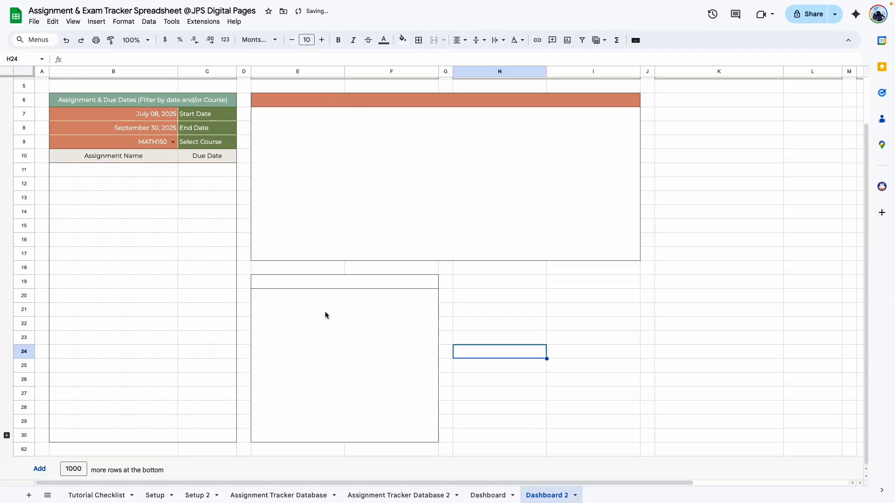
Fill the merged header E19:F19 with sage green and the chart area E20:F30 with light beige.
left_click(353, 283)
left_click(403, 40)
left_click(500, 296)
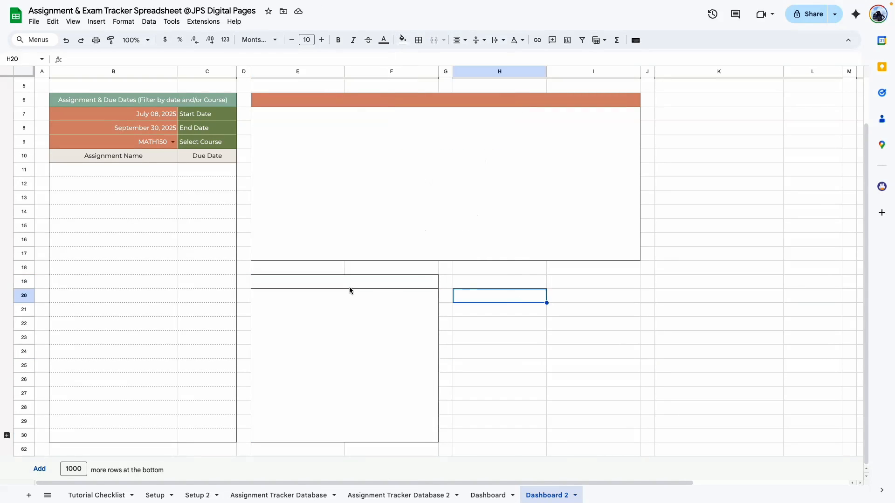
left_click(345, 284)
left_click(403, 40)
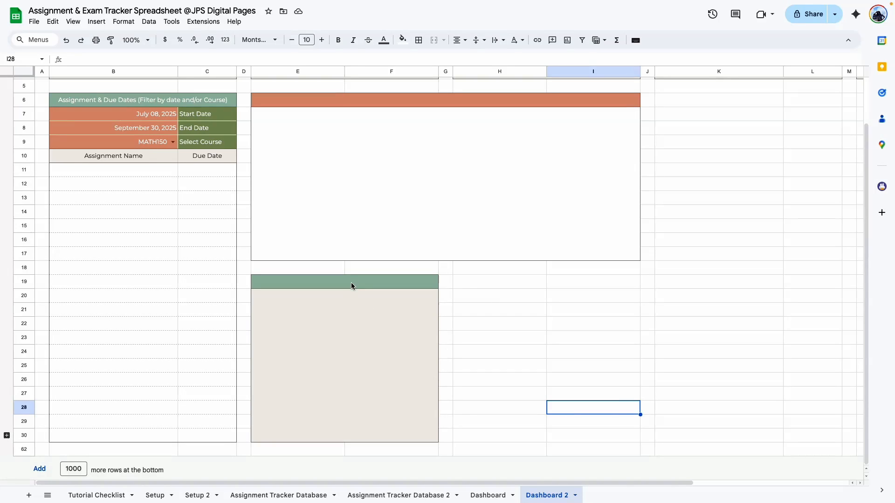
Copy the formatting of the E19:F30 block onto H19:I30 to create a matching second chart block.
left_click_drag(331, 278, 331, 349)
left_click(111, 41)
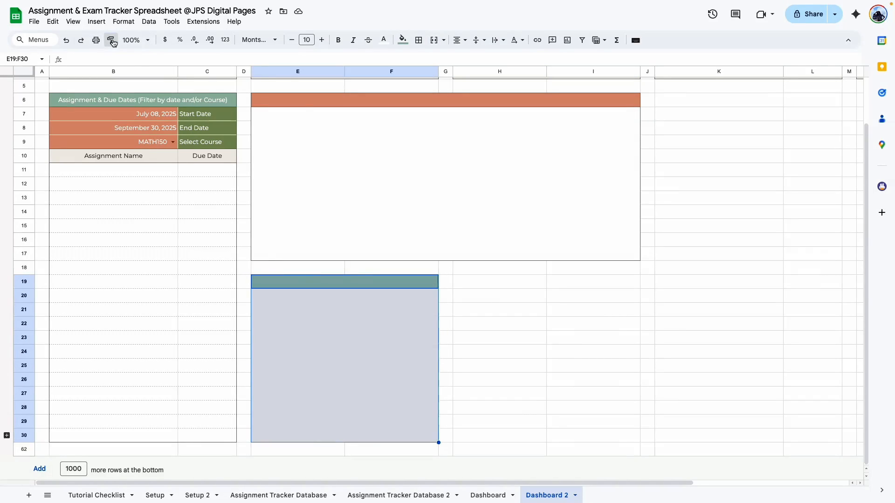
left_click(463, 286)
left_click(728, 365)
scroll(529, 317, "up", 2)
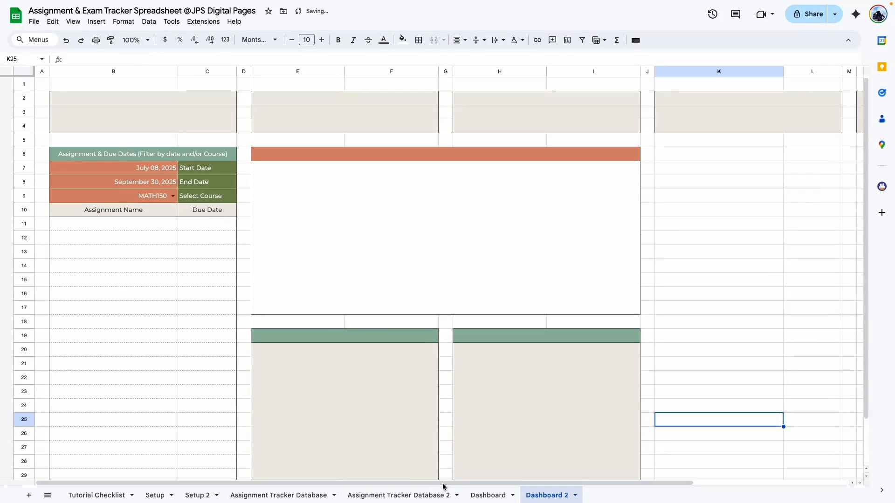
Examine the Exams Dates block on the Dashboard sheet, including its date and course filters and its row extent.
left_click(496, 495)
scroll(520, 240, "up", 2)
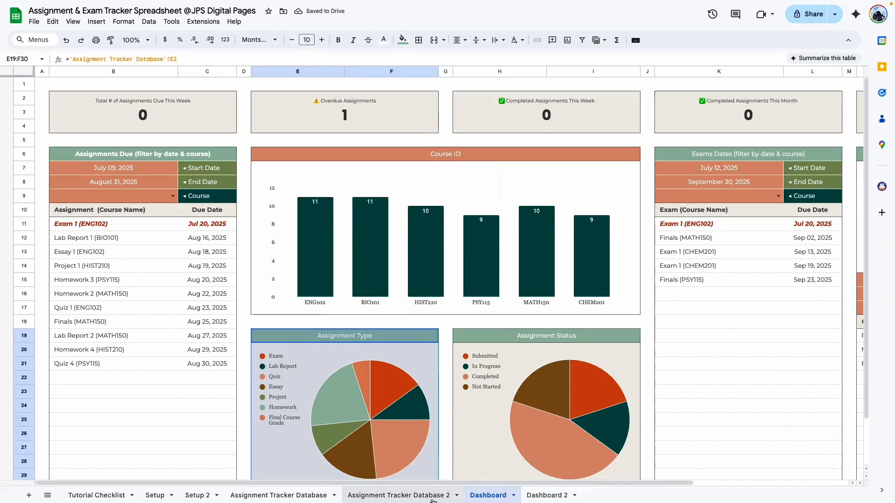
left_click_drag(429, 483, 591, 484)
scroll(584, 372, "down", 1)
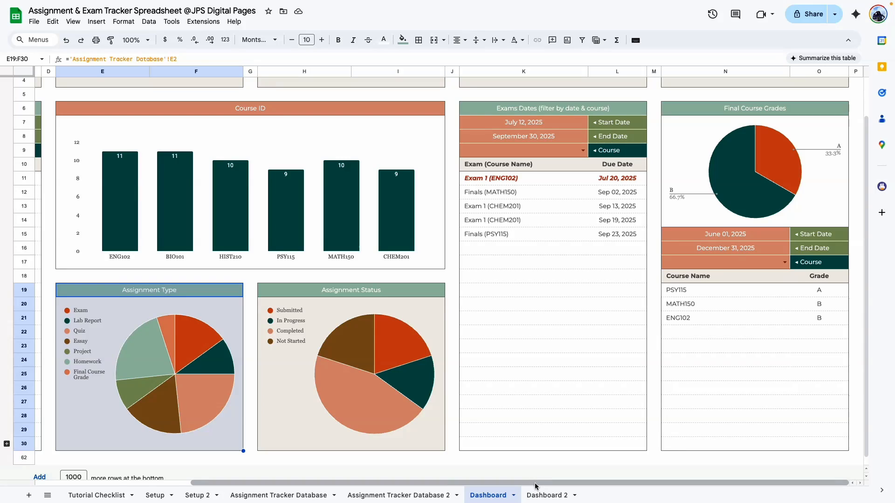
scroll(369, 322, "left", 4)
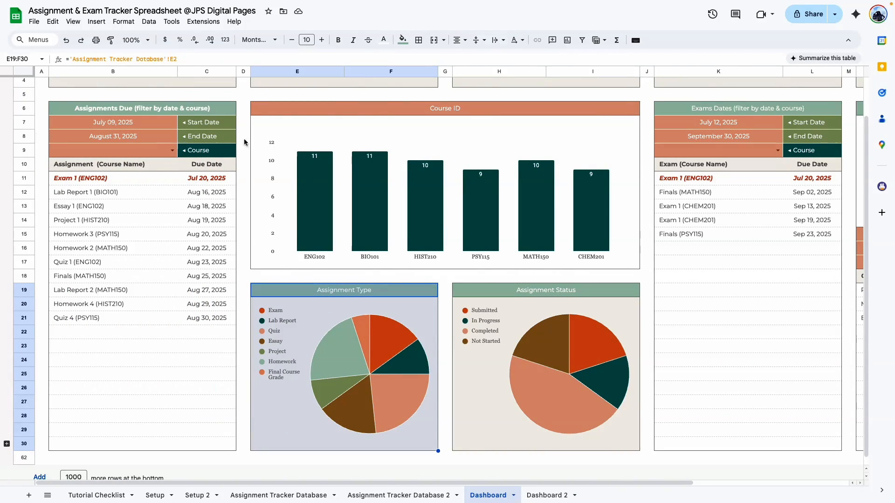
left_click(723, 112)
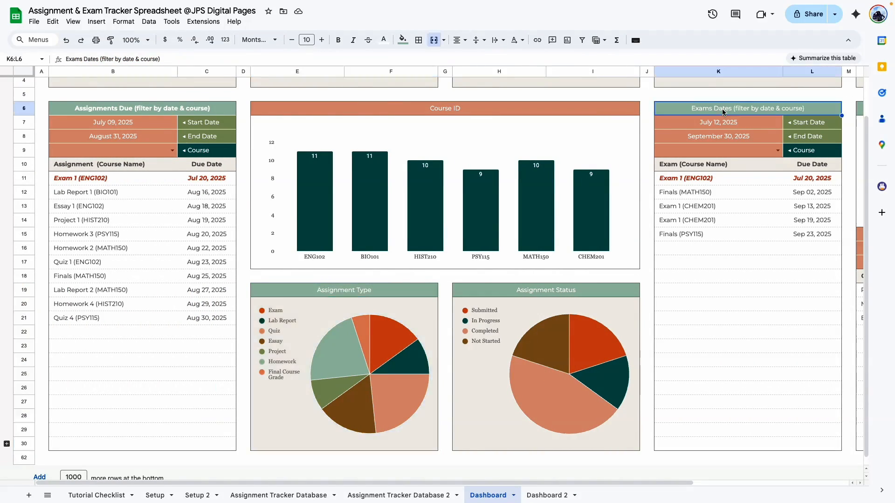
left_click(699, 124)
double_click(701, 125)
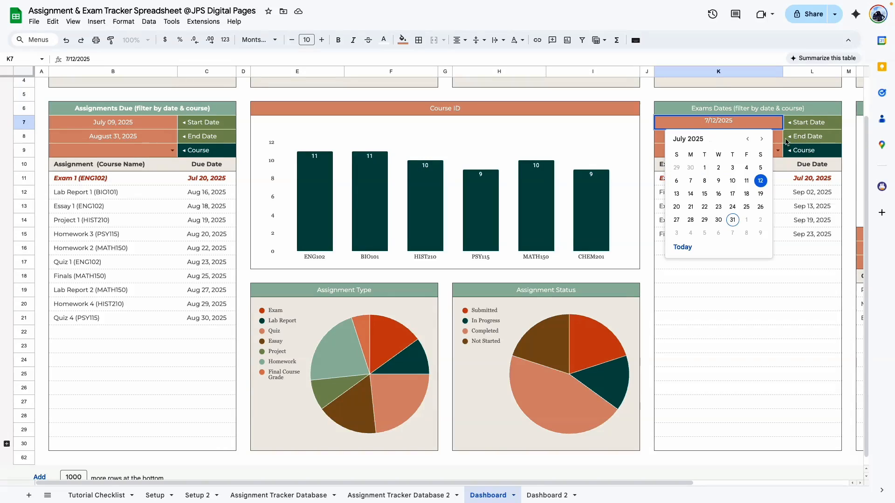
key("Return")
left_click(778, 151)
left_click(699, 331)
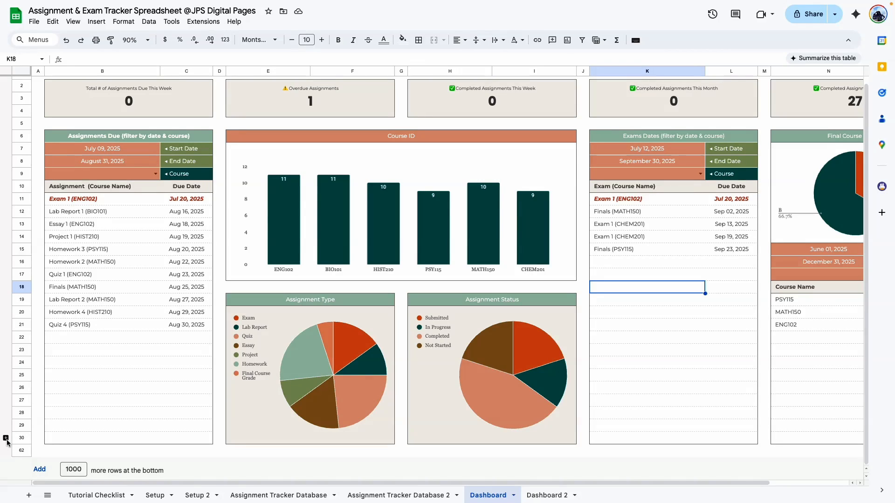
left_click_drag(202, 484, 281, 484)
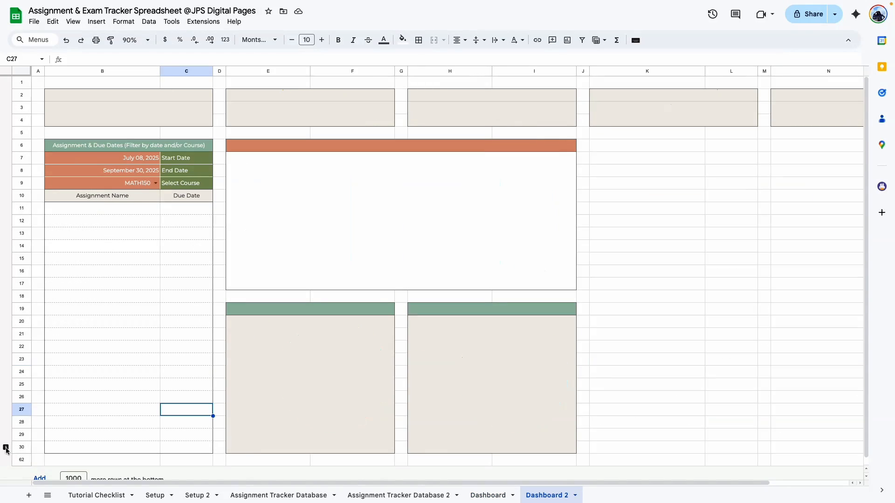
Expand the grouped rows on Dashboard 2 and copy the assignment due dates block B6:C30 to K6.
left_click(5, 448)
left_click(140, 346)
left_click_drag(64, 149, 110, 449)
key("ctrl+c")
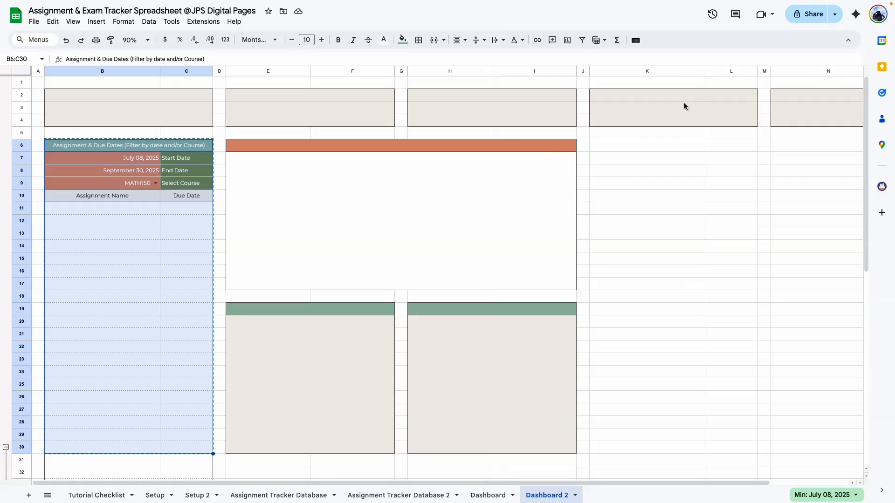
left_click(602, 150)
key("ctrl+v")
Add a bottom border to K30:L30 on Dashboard 2 and open the copied block's title in K6:L6 for editing.
left_click_drag(606, 448, 719, 446)
left_click(419, 42)
left_click(469, 77)
left_click(646, 309)
left_click_drag(657, 484, 726, 485)
left_click(580, 283)
left_click(586, 146)
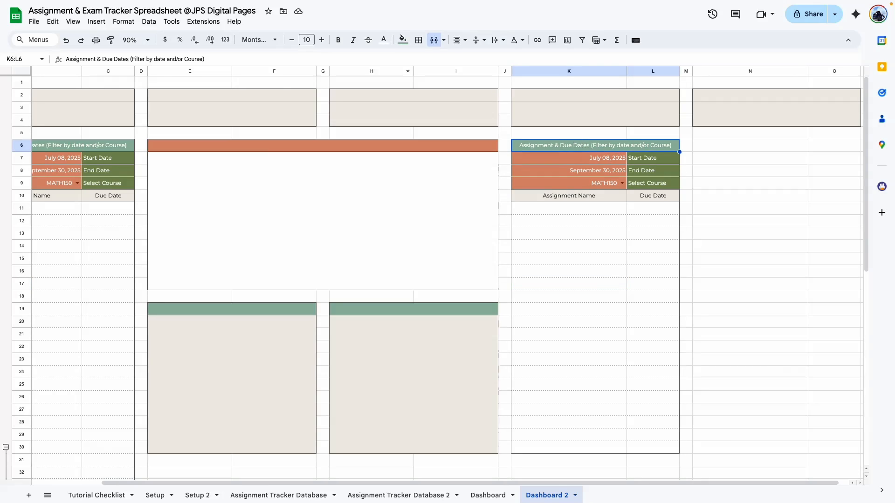
double_click(571, 143)
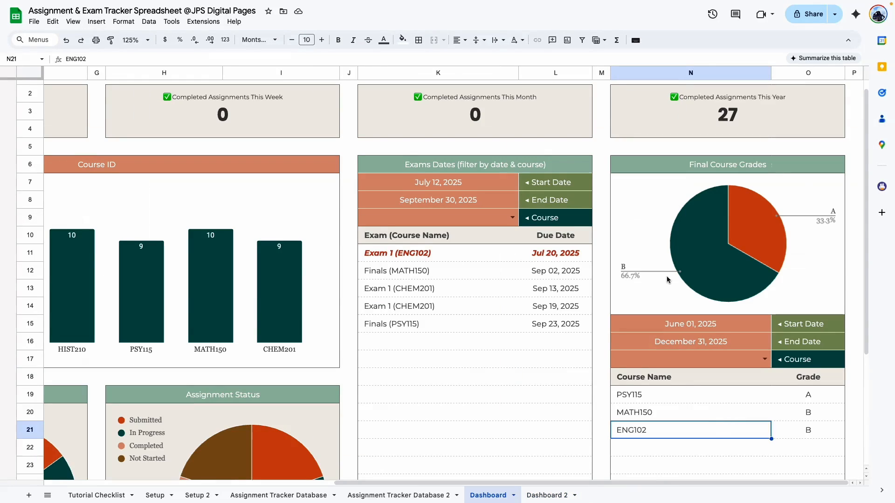
Examine the Final Course Grades block on Dashboard, the assignment database, and the Final Course Grade type on Setup 2.
scroll(669, 272, "down", 1)
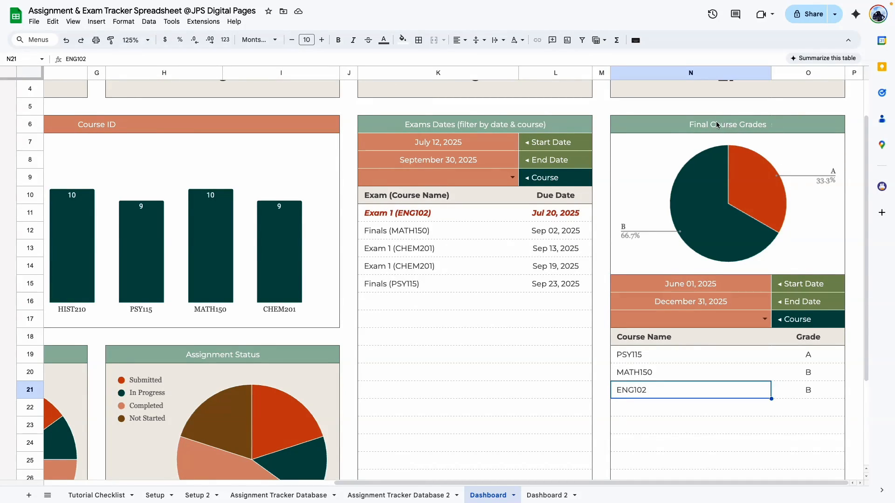
left_click(283, 496)
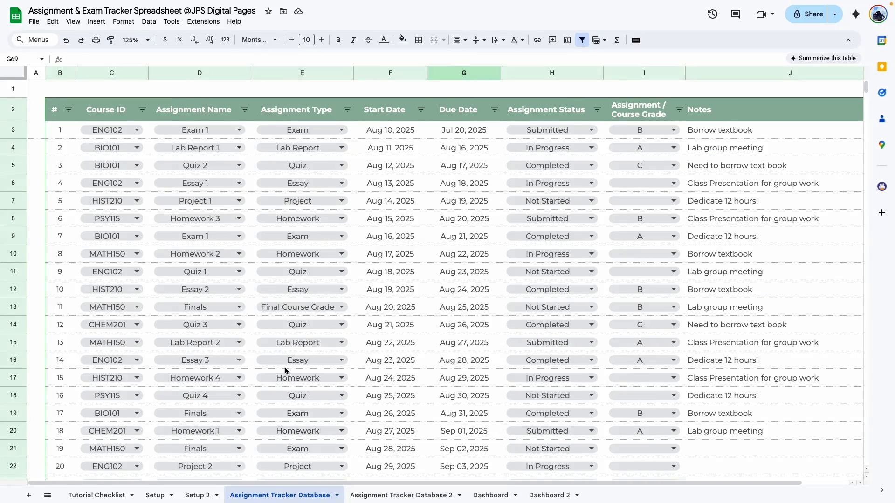
left_click(192, 497)
left_click(285, 334)
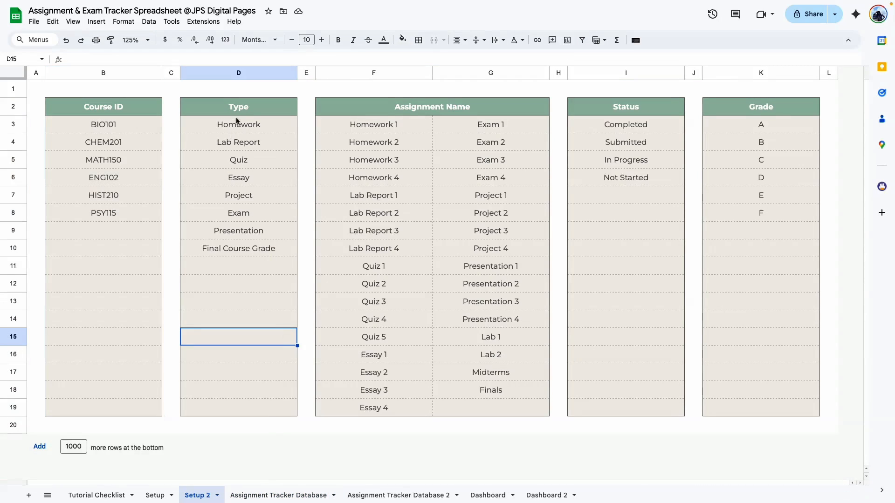
left_click(241, 250)
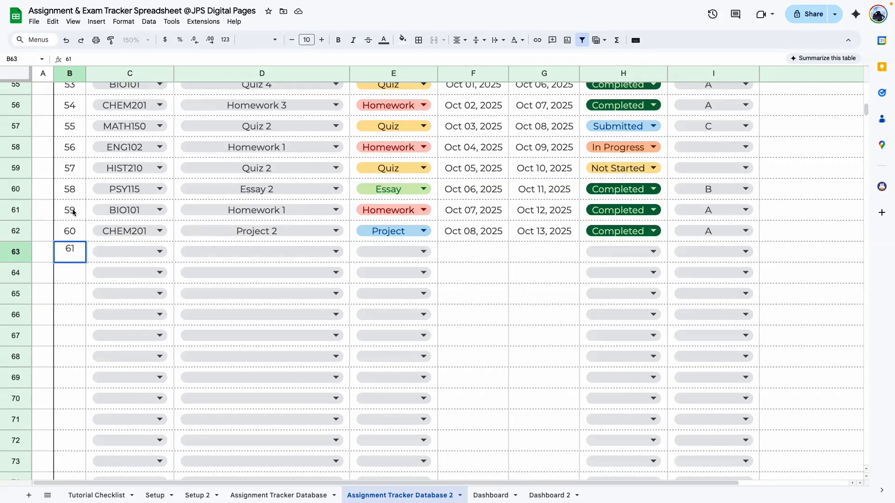
Start entry 61 in row 63 of Assignment Tracker Database 2 with course CHEM201 and assignment name Course Grade.
key("Return")
left_click(135, 252)
left_click(116, 286)
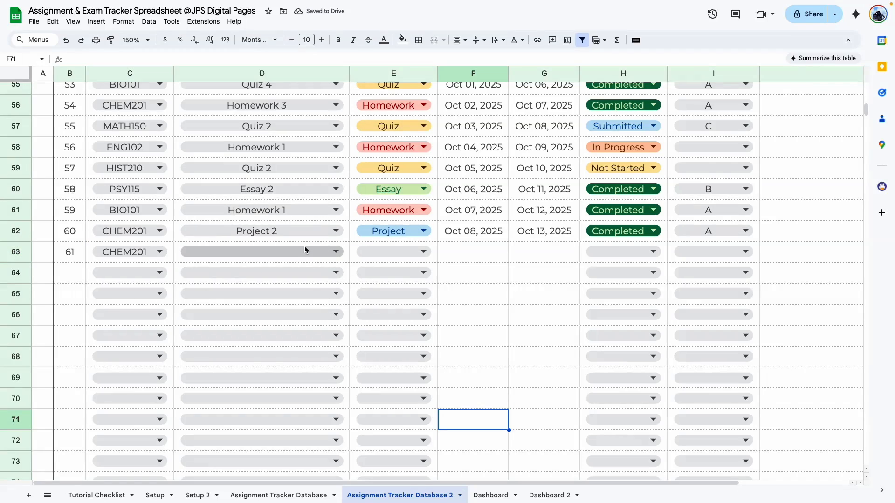
left_click(305, 250)
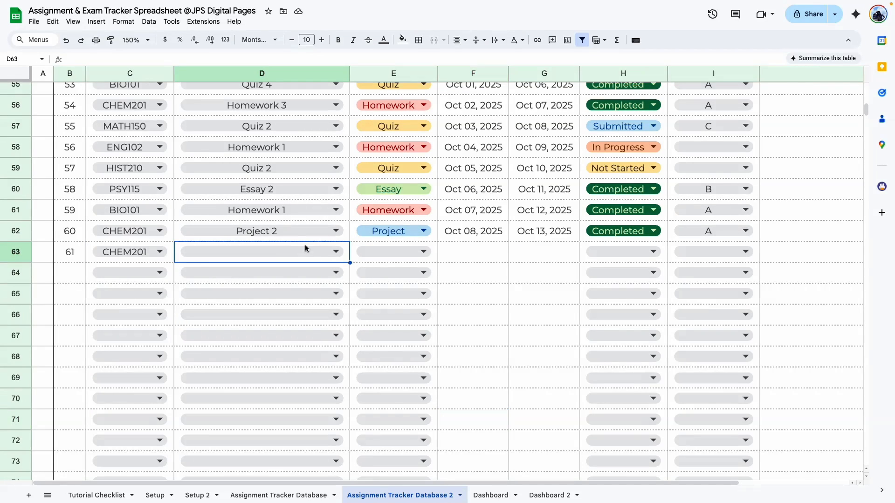
type("course")
left_click(276, 269)
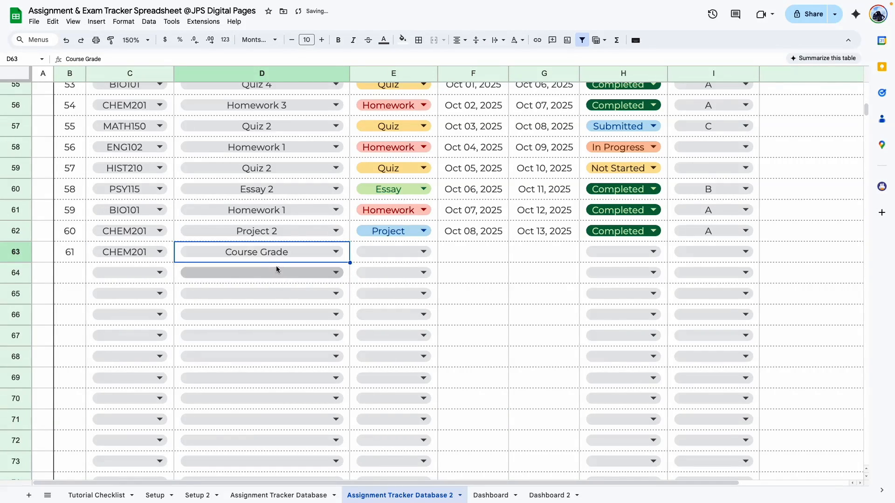
Freeze rows 1 and 2 of Assignment Tracker Database 2 so the table header stays in place.
scroll(289, 262, "up", 1)
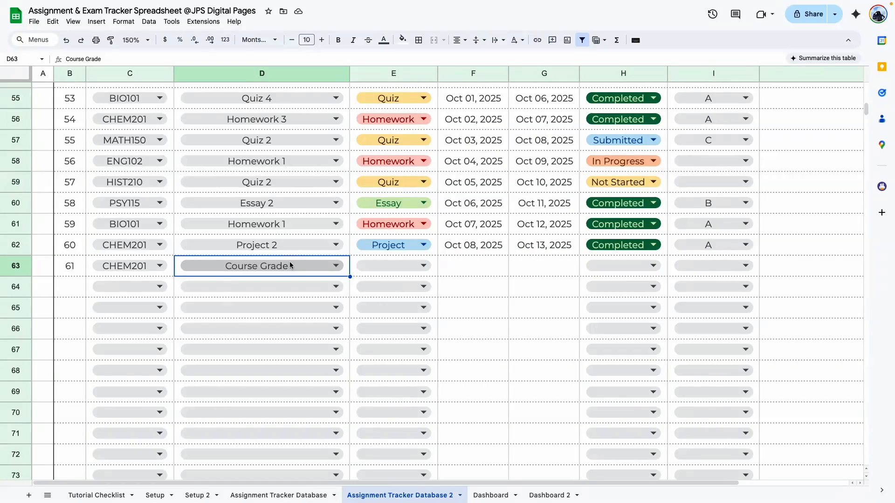
scroll(319, 138, "up", 15)
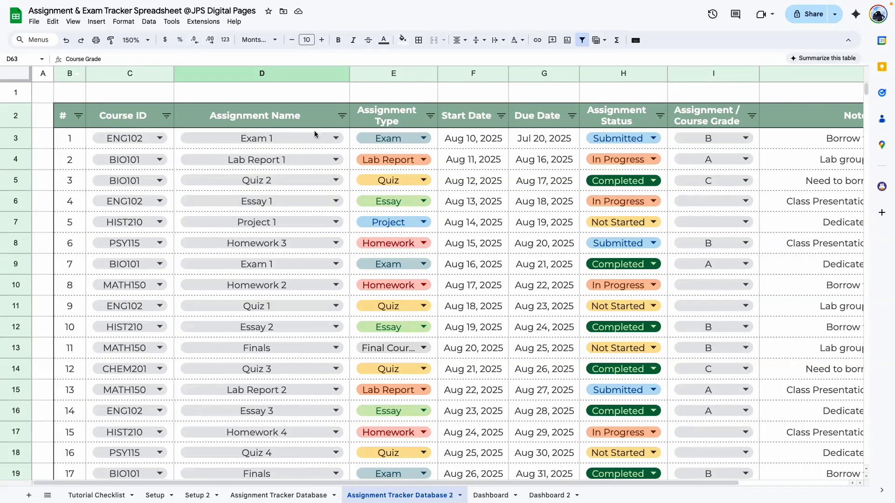
left_click_drag(23, 81, 23, 128)
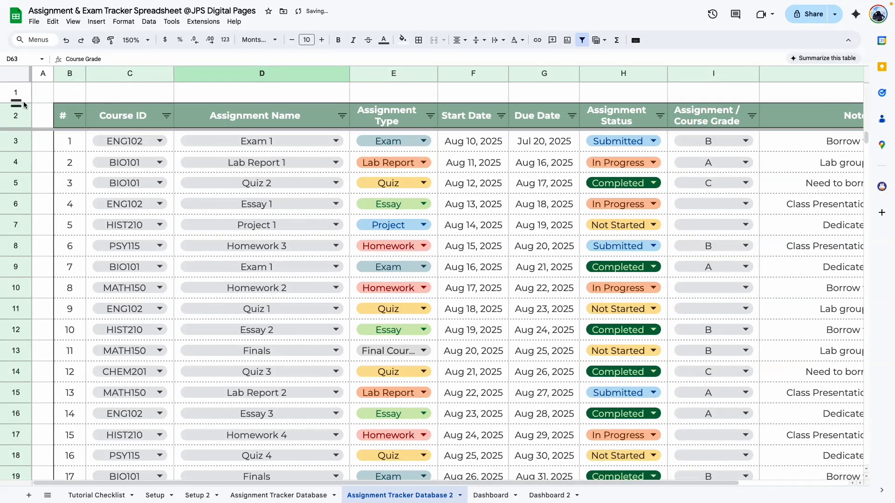
scroll(461, 178, "down", 15)
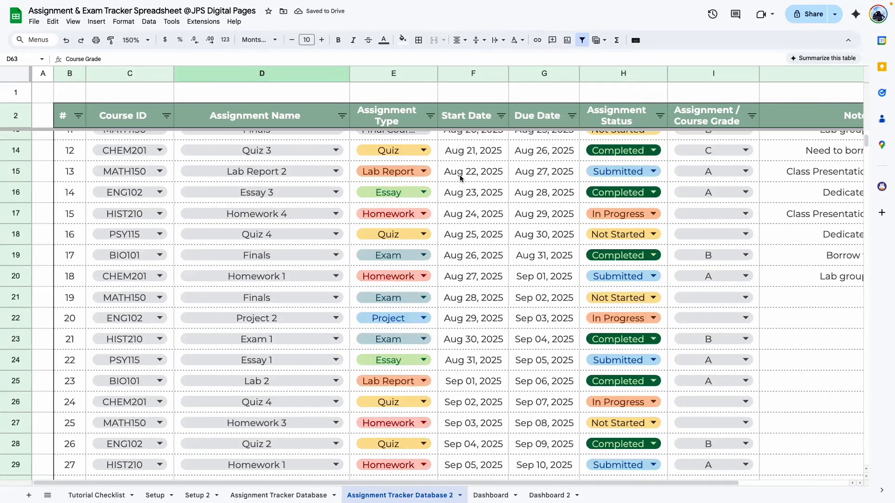
scroll(403, 124, "down", 5)
scroll(403, 124, "up", 2)
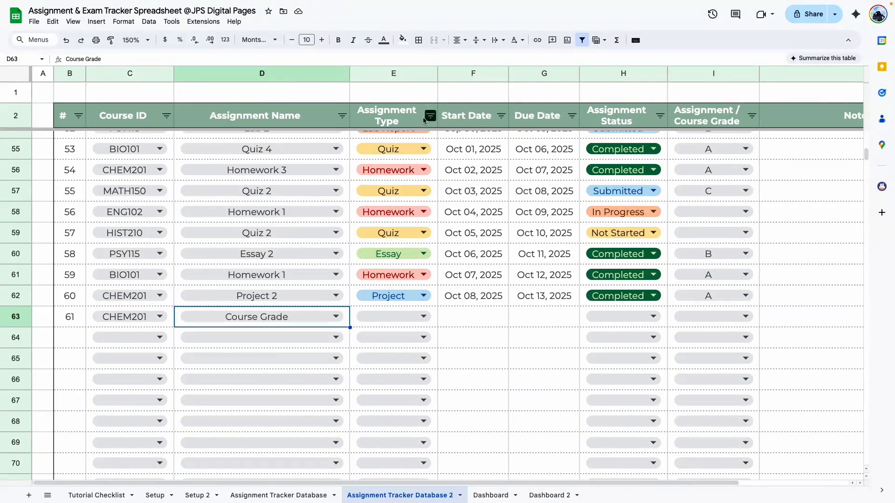
Set the row 63 entry's assignment type to Final Course Grade and its start date to Jul 01, 2025.
scroll(403, 124, "down", 1)
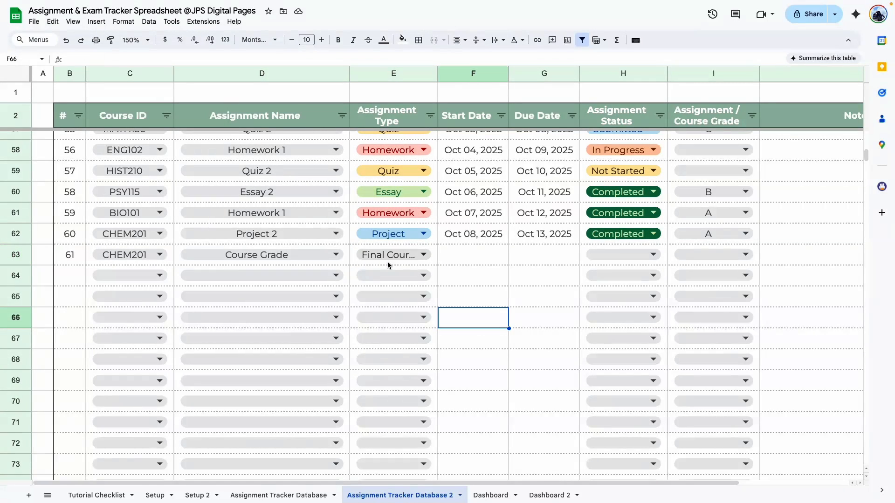
left_click(418, 262)
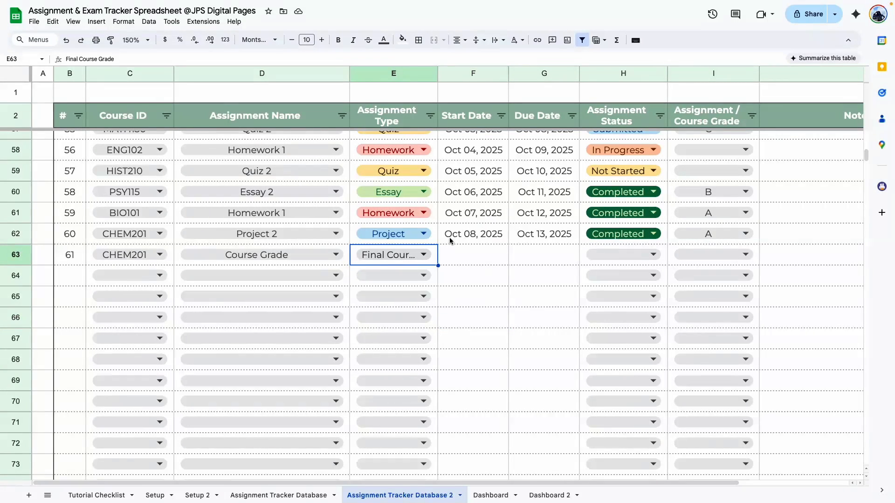
key("Tab")
key("Return")
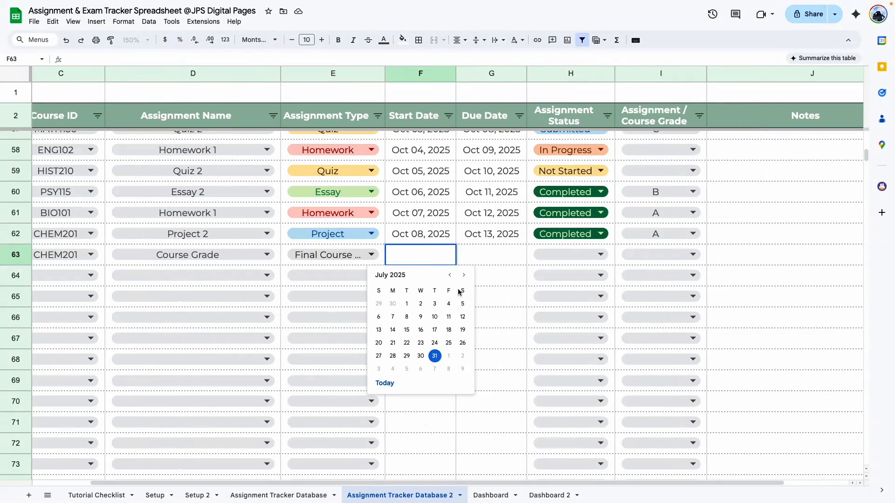
left_click(406, 304)
Set the due date of the Course Grade entry in row 63 to Dec 15, 2025.
left_click(489, 258)
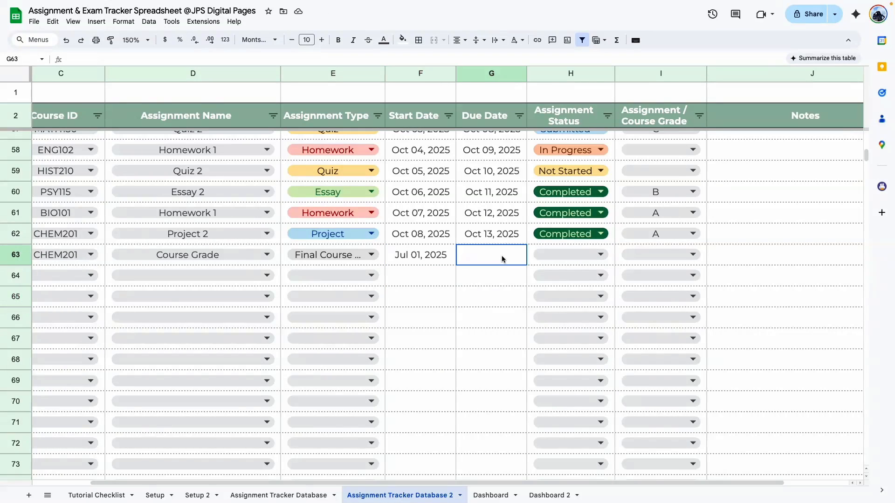
key("Return")
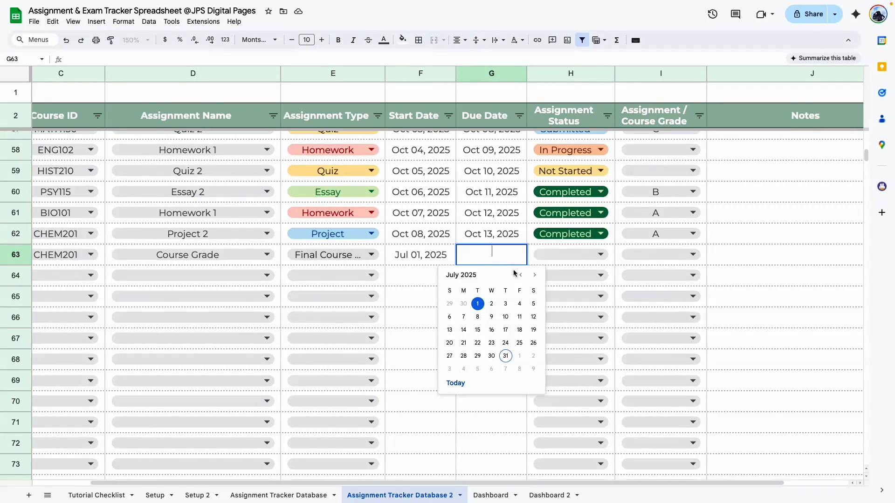
left_click(536, 278)
left_click(536, 279)
left_click(536, 279)
left_click(536, 279)
left_click(537, 278)
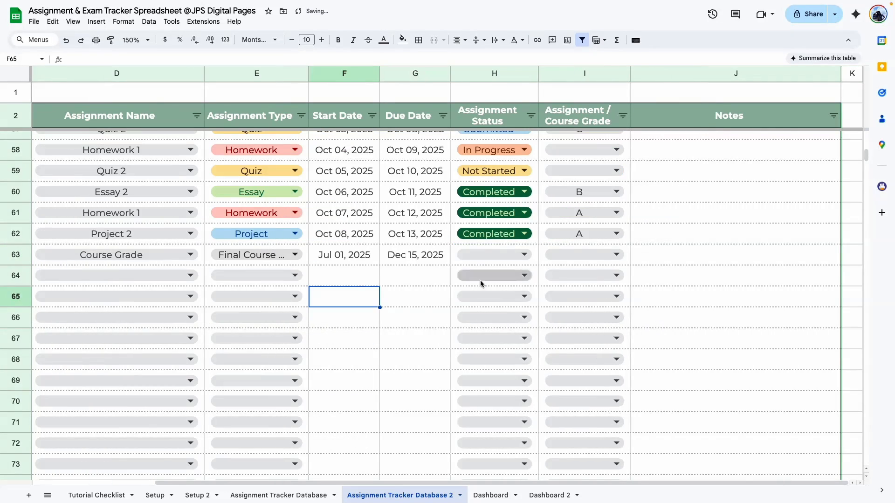
Mark the Course Grade entry in row 63 as Completed and give it grade A.
left_click(526, 255)
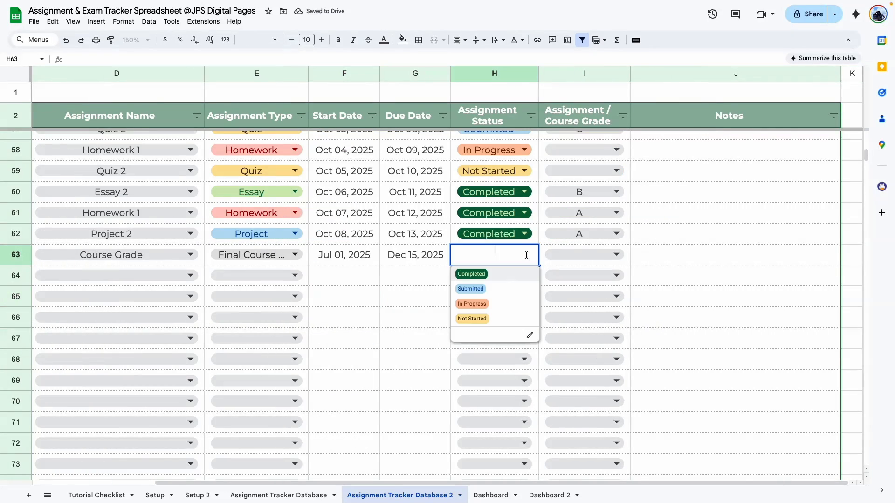
left_click(481, 279)
left_click(376, 334)
left_click(588, 256)
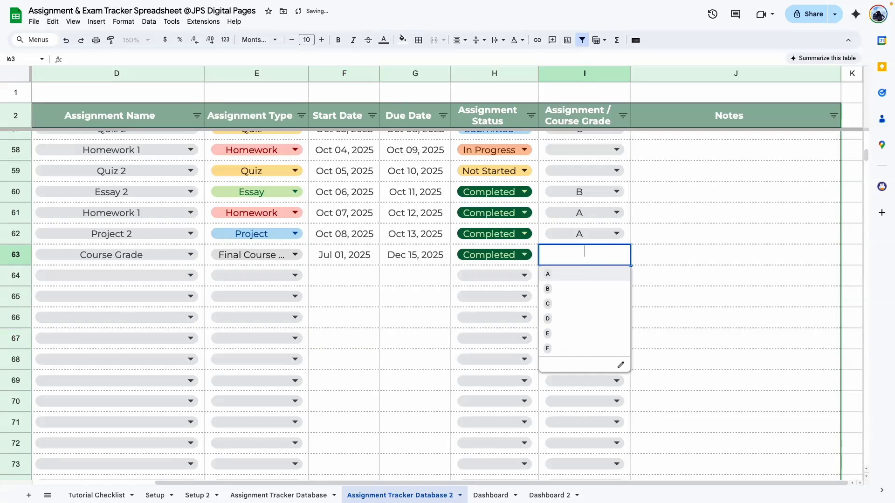
left_click(557, 277)
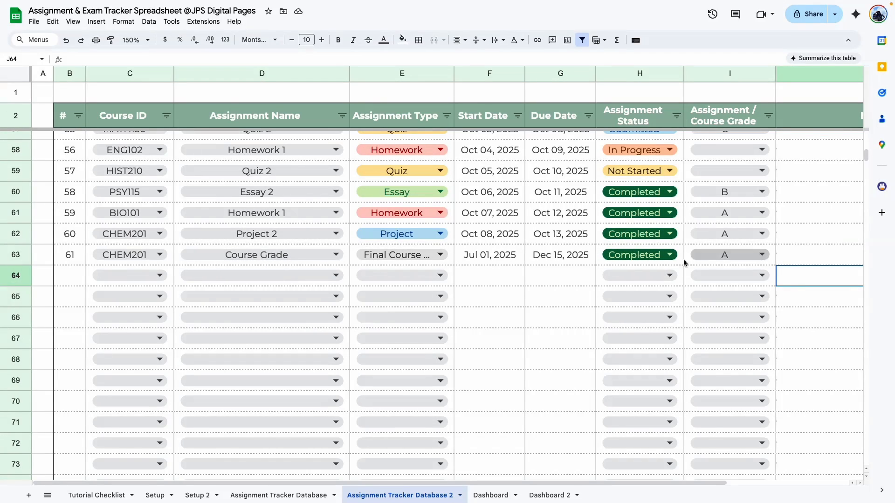
Examine the Final Course Grades block on the Dashboard sheet and select its filter and grade table N15:O30.
left_click(492, 495)
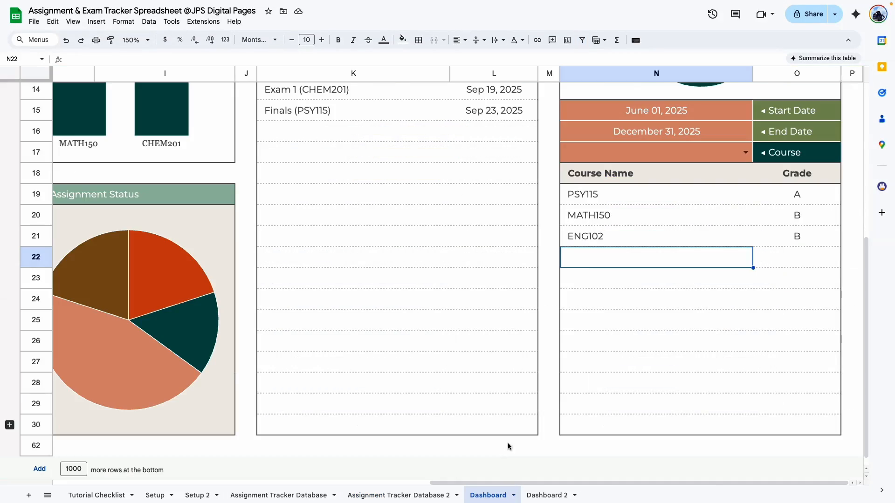
scroll(605, 279, "up", 5)
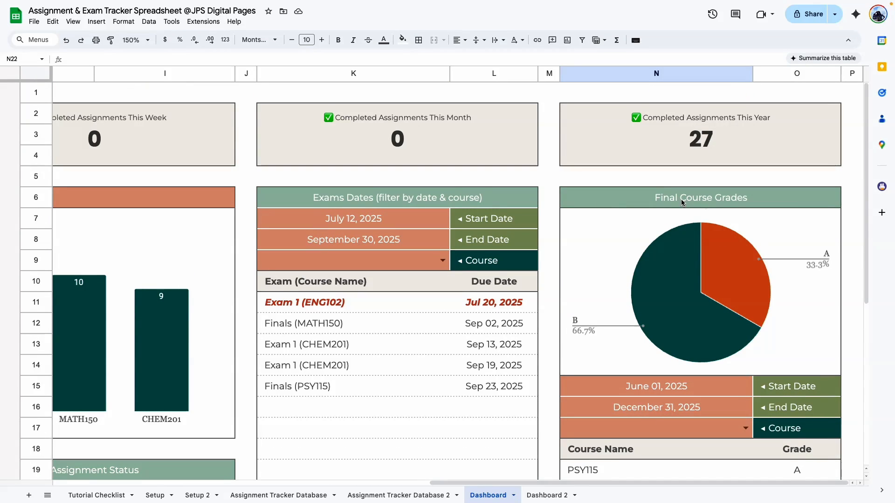
scroll(682, 201, "down", 2)
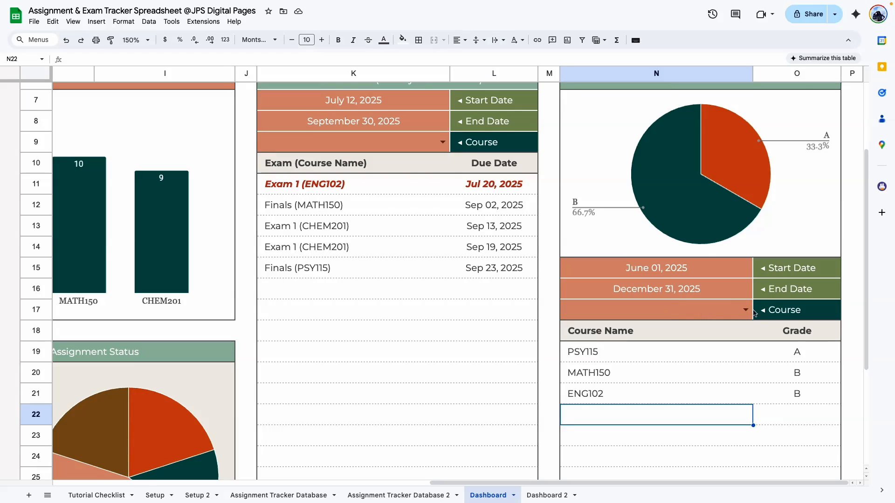
left_click(708, 366)
left_click_drag(674, 246, 826, 456)
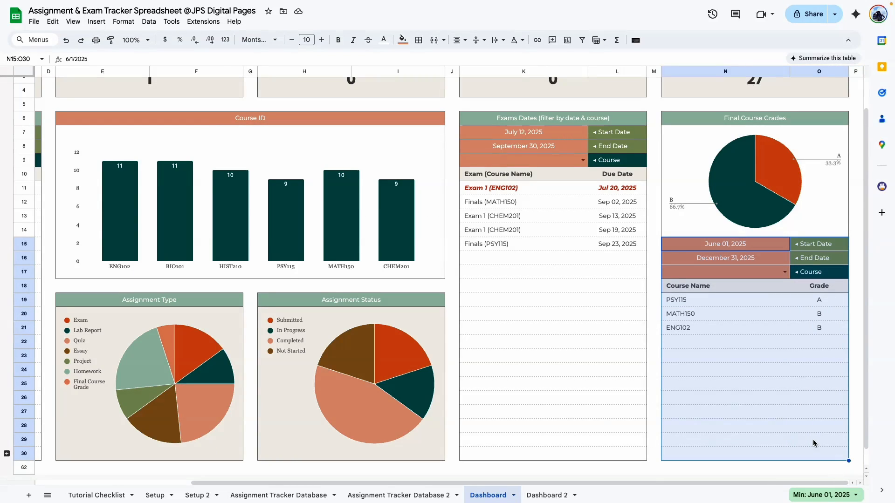
Copy the exam dates filter rows and table header K7:L10 on Dashboard 2 and paste them at N15.
left_click_drag(483, 122, 620, 247)
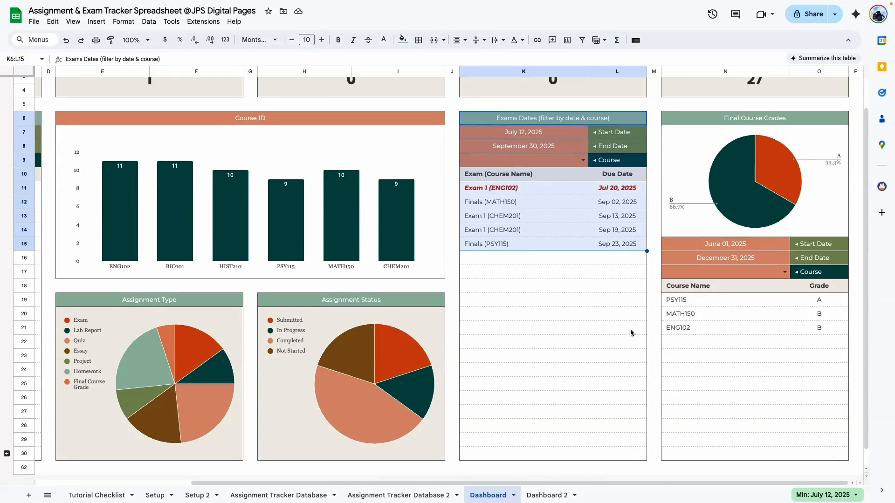
left_click(725, 356)
left_click_drag(471, 120, 618, 174)
left_click_drag(671, 244, 818, 287)
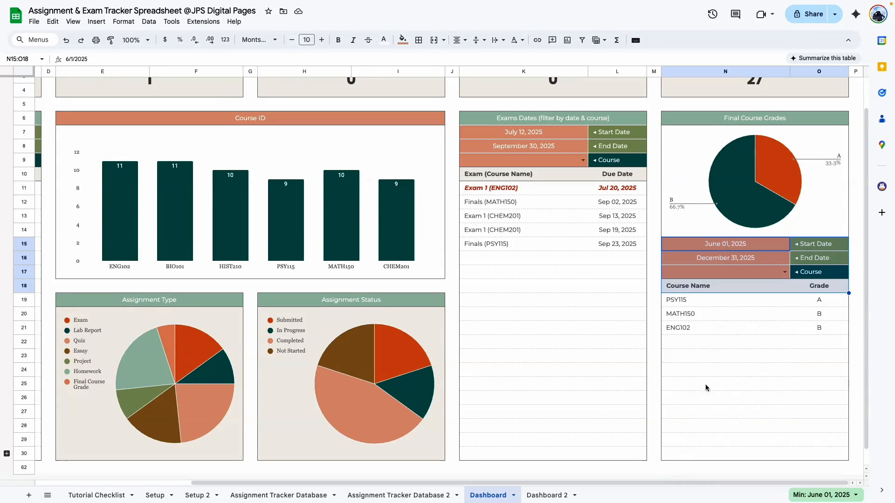
left_click(545, 495)
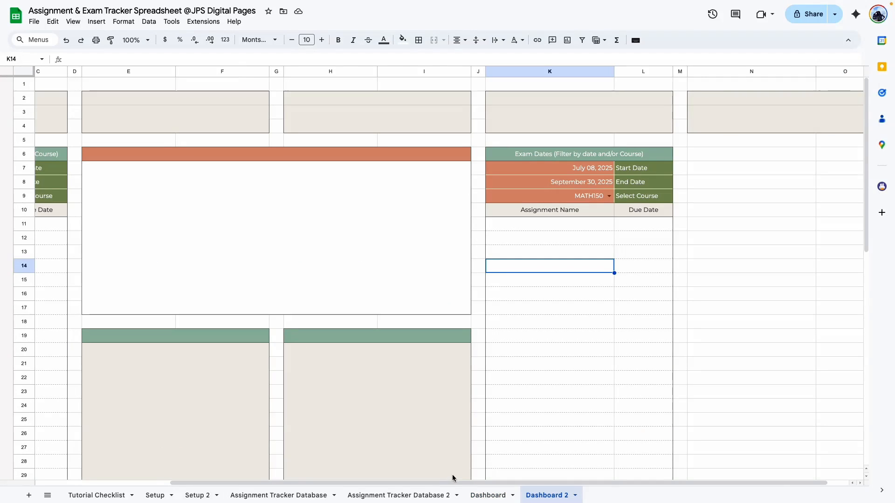
left_click_drag(513, 154, 630, 211)
left_click_drag(522, 168, 630, 215)
key("super+c")
left_click(737, 279)
key("super+v")
Retitle the pasted table header cells in row 18 as Course Name and Date.
left_click(728, 392)
triple_click(727, 322)
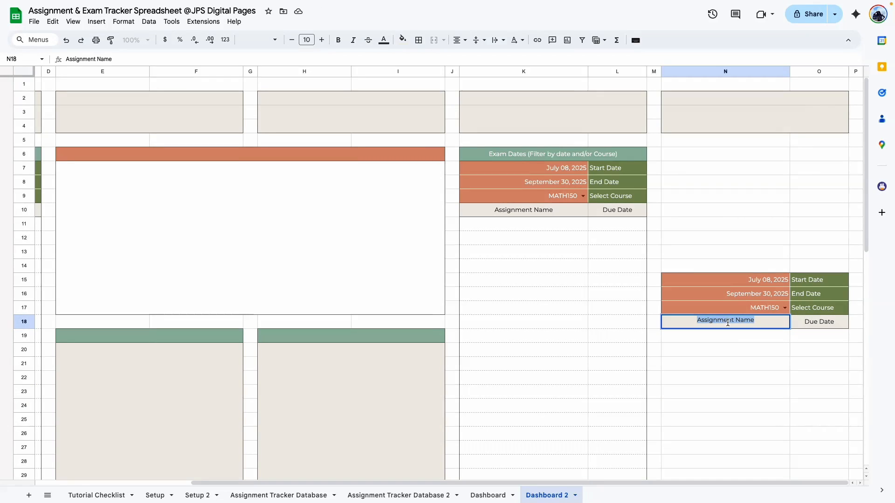
type("Course Name")
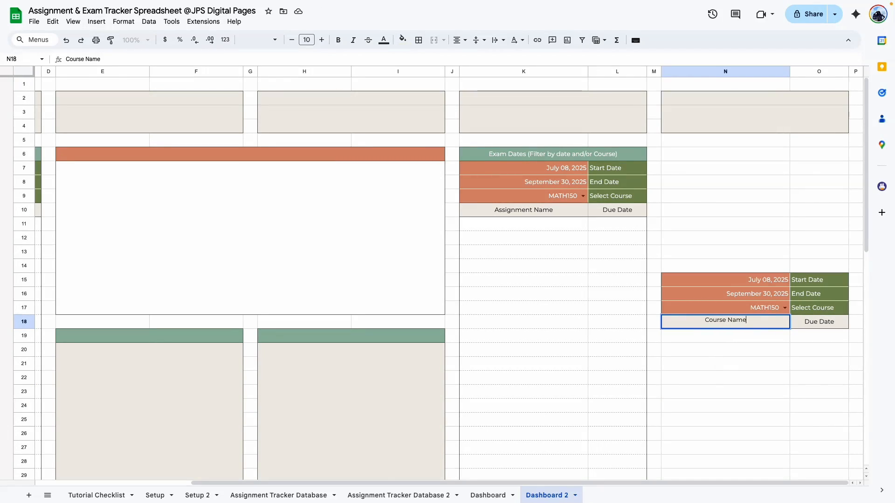
After checking the Final Course Grades block on Dashboard, outline and merge its title row N6:O6 on Dashboard 2.
left_click(508, 495)
left_click_drag(519, 486, 539, 486)
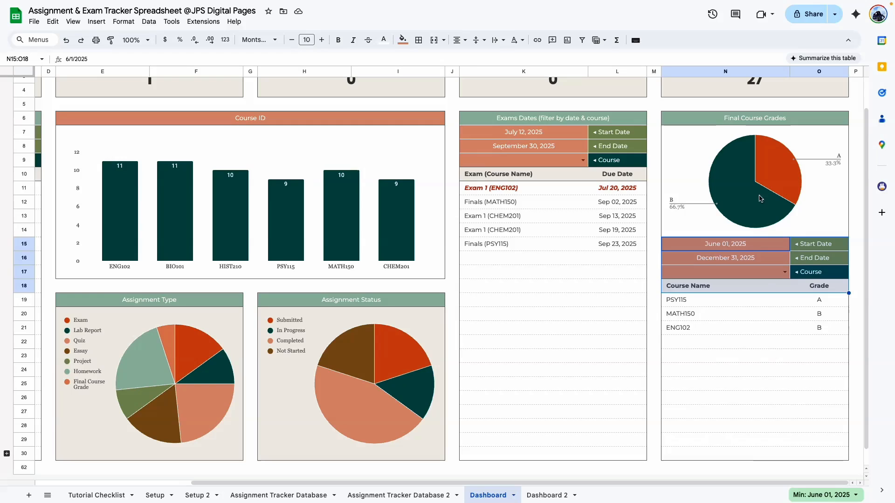
left_click(740, 121)
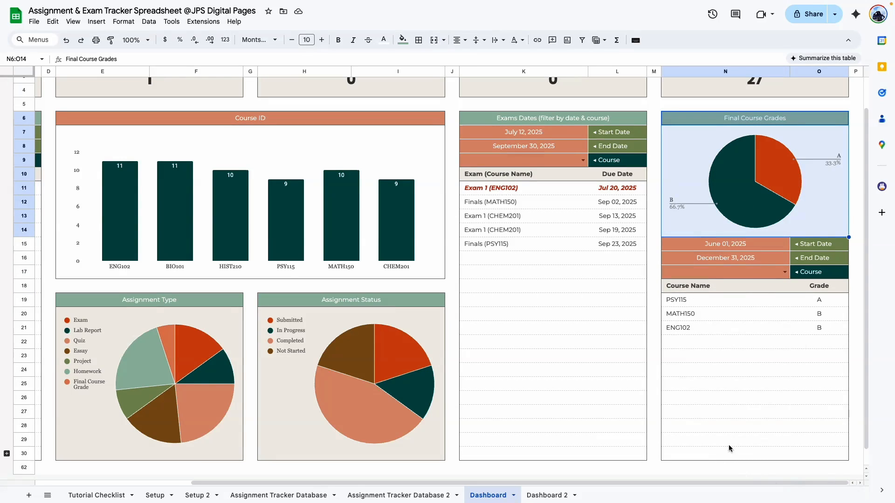
left_click(547, 496)
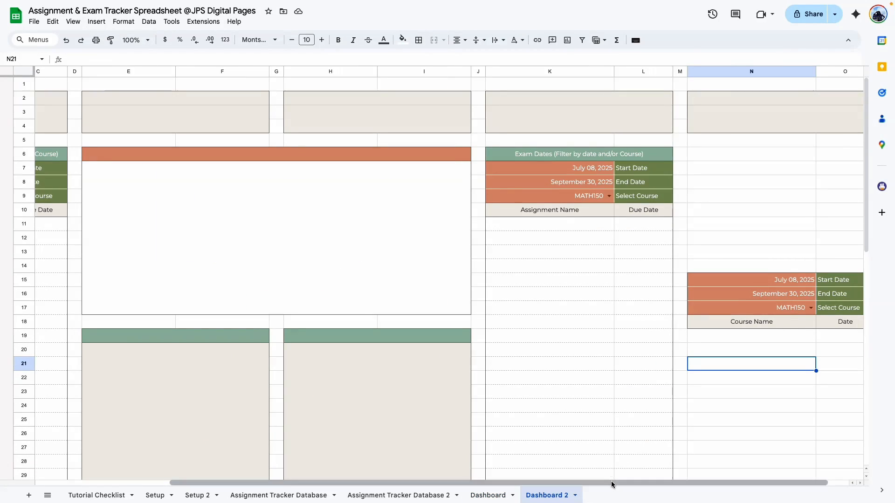
left_click_drag(611, 483, 633, 483)
left_click_drag(709, 153, 821, 153)
left_click(419, 40)
left_click(487, 60)
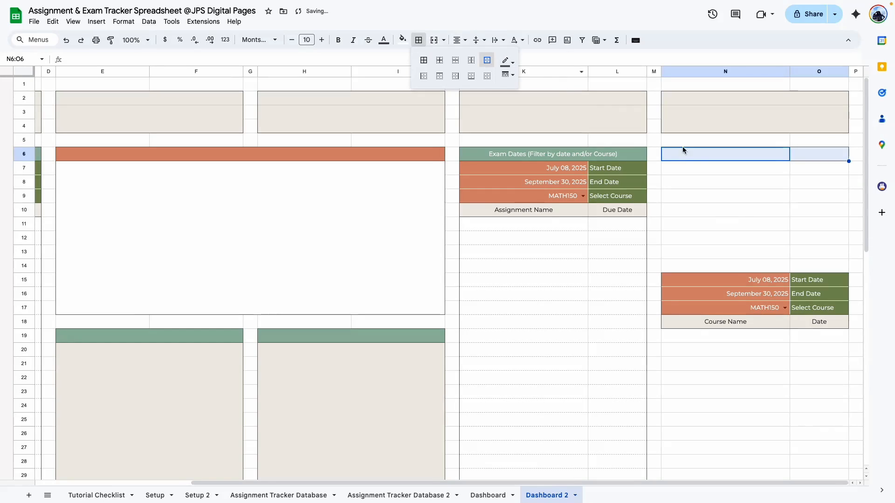
left_click(676, 158)
Outline and merge the chart area N7:O14 beneath the empty title row.
left_click_drag(669, 170, 817, 263)
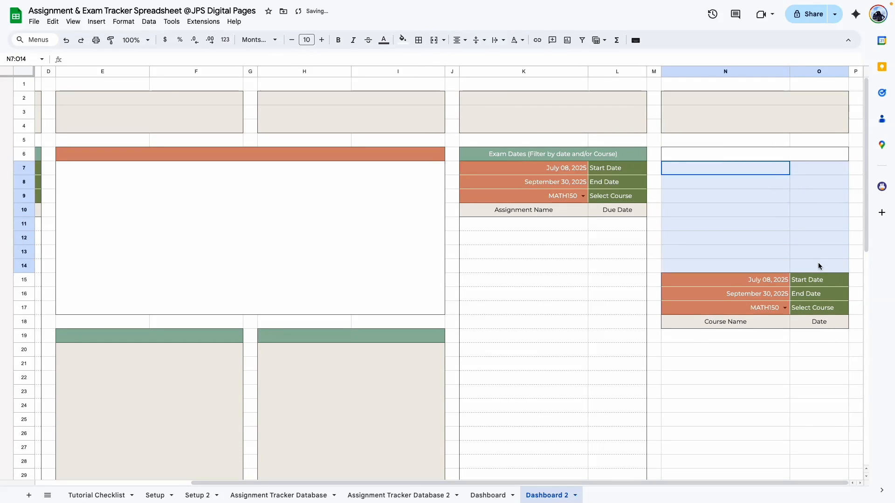
left_click(418, 41)
left_click(487, 60)
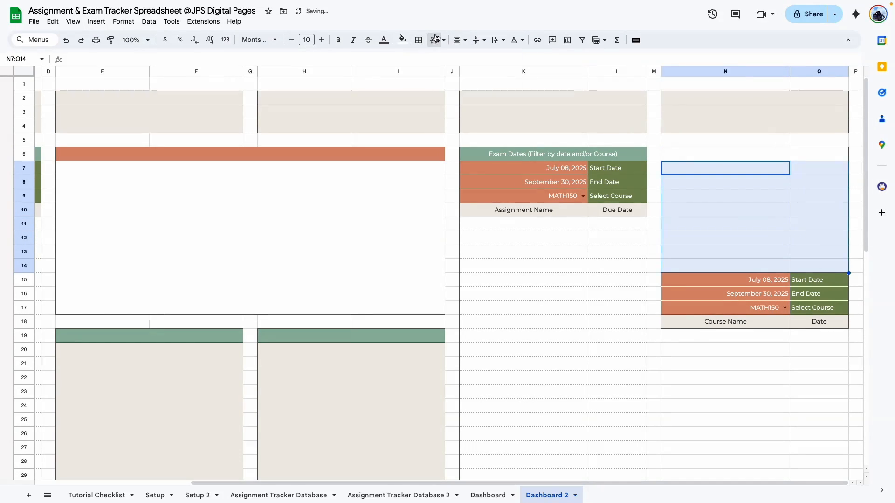
Give the grade table area N19:O30 an outer border and dashed horizontal lines between its rows.
left_click(699, 364)
scroll(669, 241, "down", 2)
left_click_drag(669, 241, 847, 403)
left_click(418, 40)
left_click(487, 61)
left_click(455, 60)
left_click(507, 61)
left_click(549, 95)
left_click(509, 75)
left_click(528, 125)
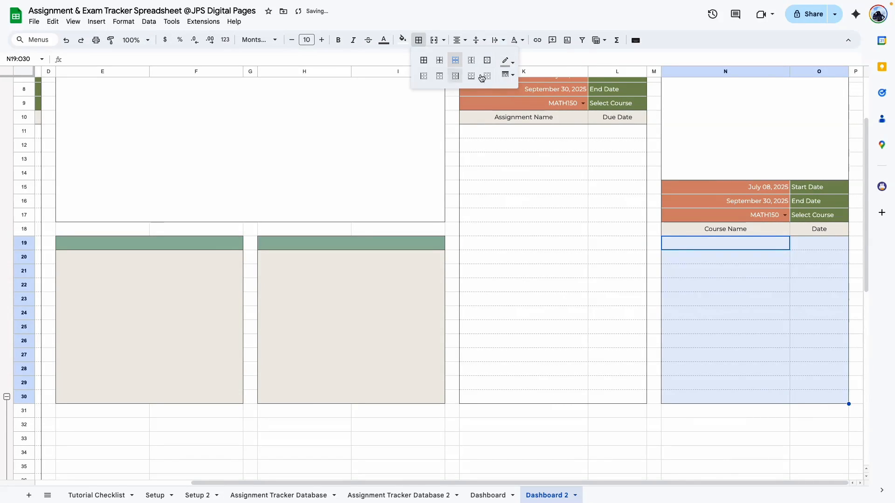
Fill the merged title cell N6:O6 with the green used by the other block titles.
left_click(741, 338)
scroll(834, 444, "up", 3)
left_click(697, 155)
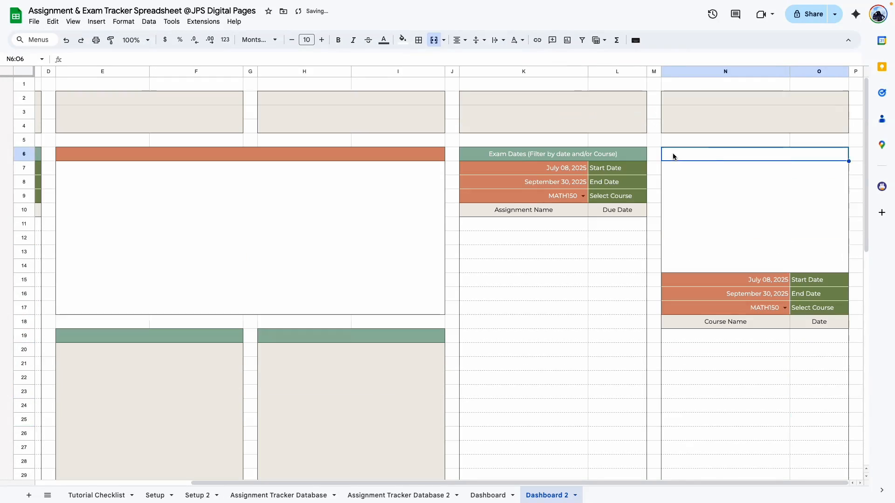
left_click(403, 39)
left_click(477, 167)
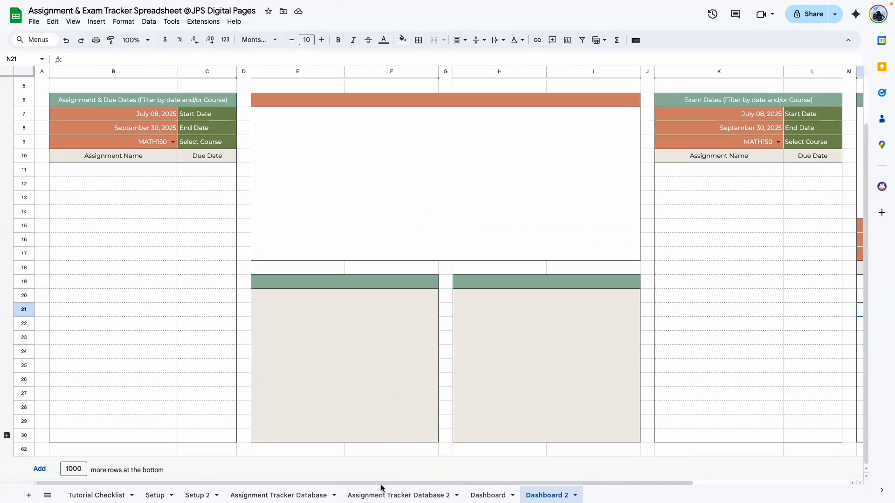
Turn off the gridlines on Dashboard 2 and check the layout.
mouse_move(381, 484)
left_mouse_down()
mouse_move(524, 484)
mouse_move(380, 484)
left_mouse_up()
left_click(73, 22)
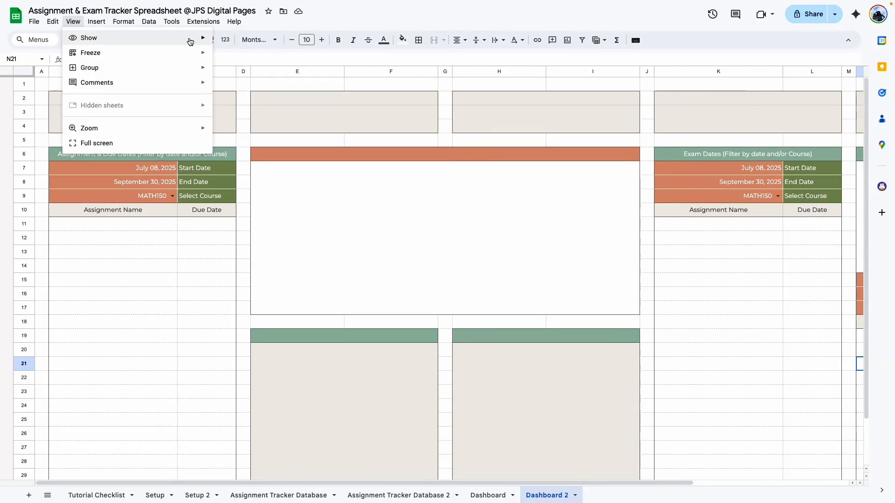
mouse_move(190, 42)
left_click(242, 56)
scroll(386, 210, "down", 2)
scroll(385, 262, "up", 2)
left_click_drag(582, 484, 251, 480)
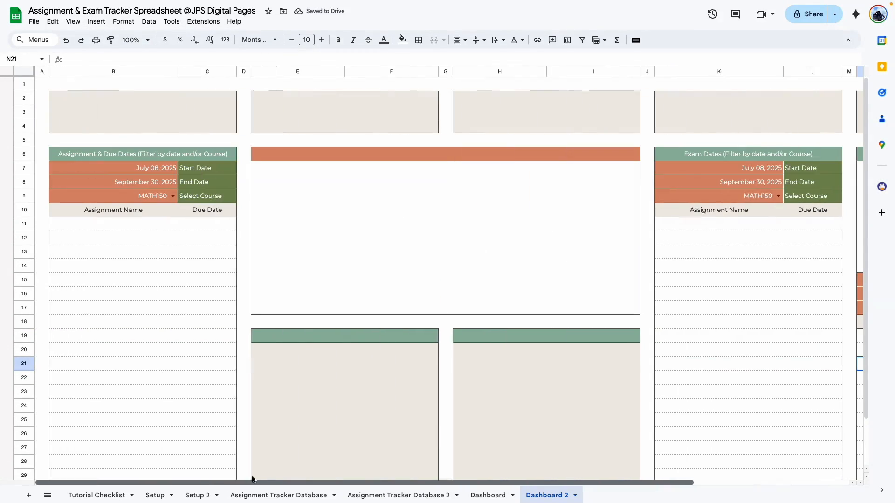
left_click(126, 392)
Mark Dashboard structure as done on the Tutorial Checklist sheet, viewing it at 150% zoom.
left_click(98, 495)
left_click(147, 40)
left_click(134, 132)
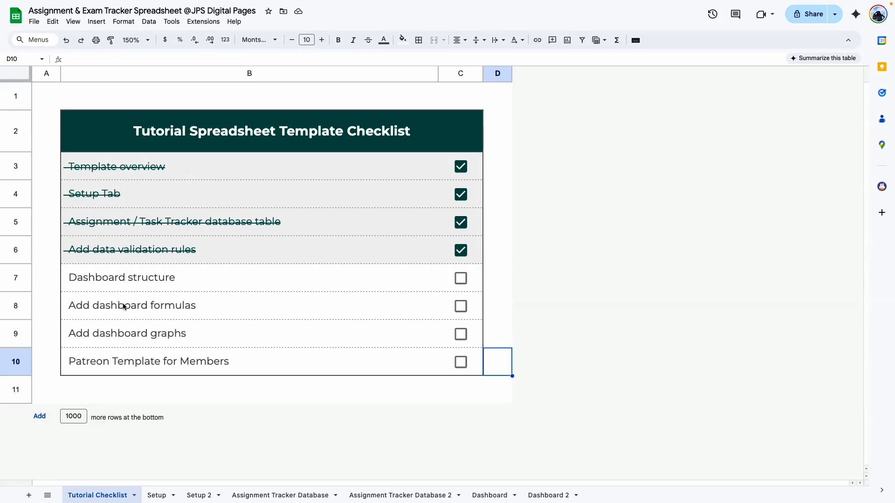
left_click(106, 279)
left_click(459, 279)
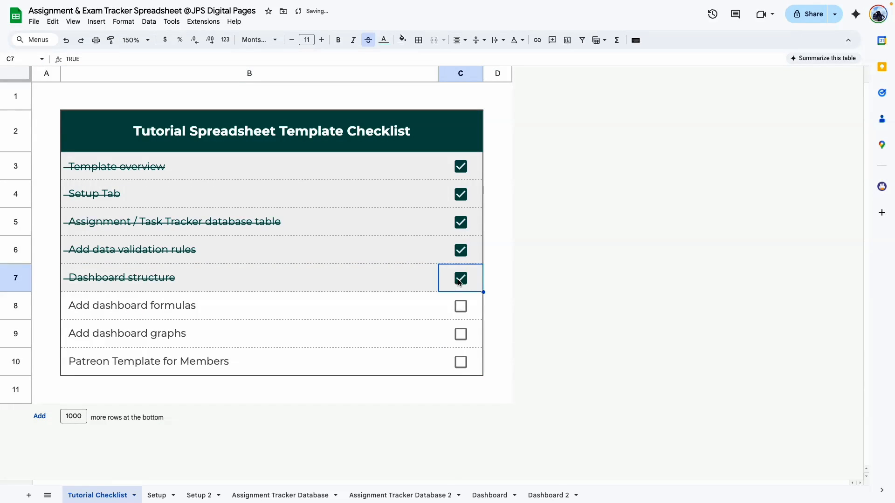
left_click(130, 311)
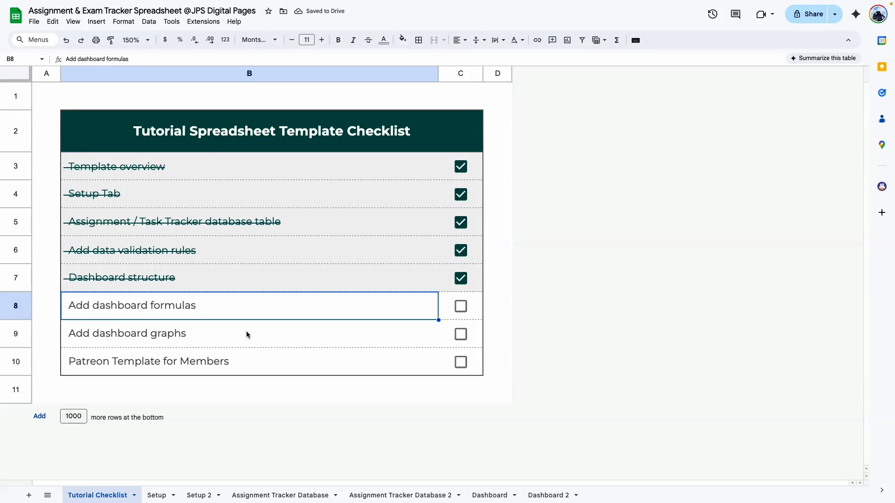
left_click(573, 322)
left_click(172, 318)
Examine the five summary card titles in row 2 of the Dashboard sheet, from assignments due to completed this year.
left_click(489, 495)
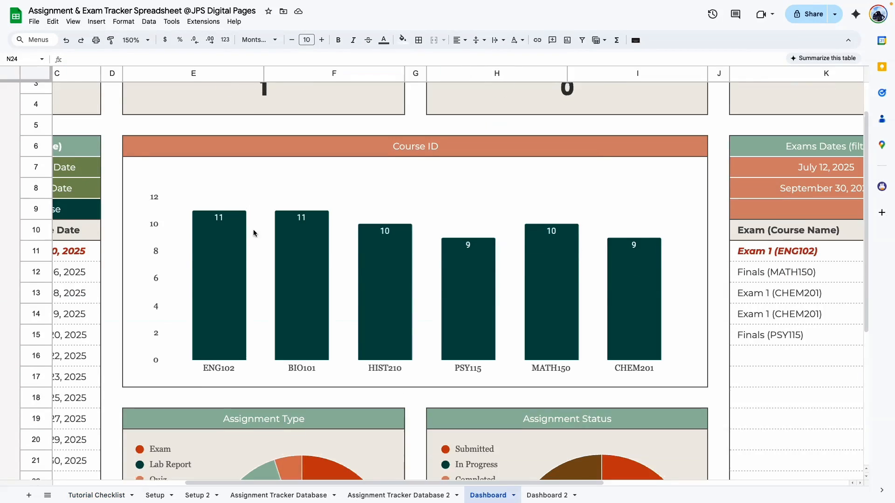
scroll(254, 233, "left", 5)
scroll(254, 233, "up", 2)
left_click(149, 41)
left_click(133, 88)
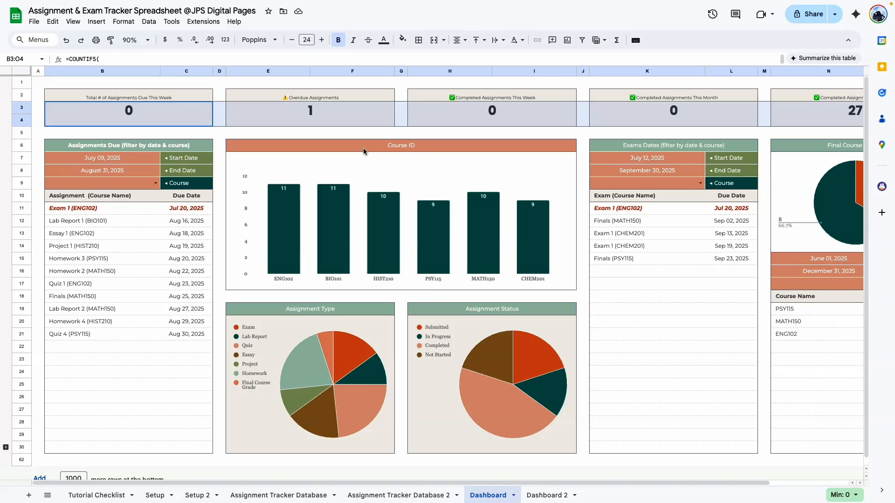
left_click(149, 41)
left_click(133, 149)
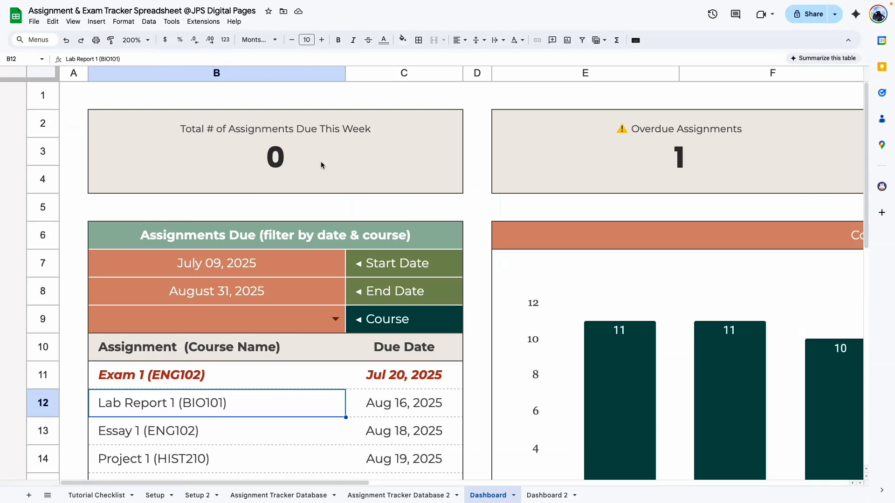
left_click(337, 133)
scroll(392, 473, "right", 5)
left_click(352, 131)
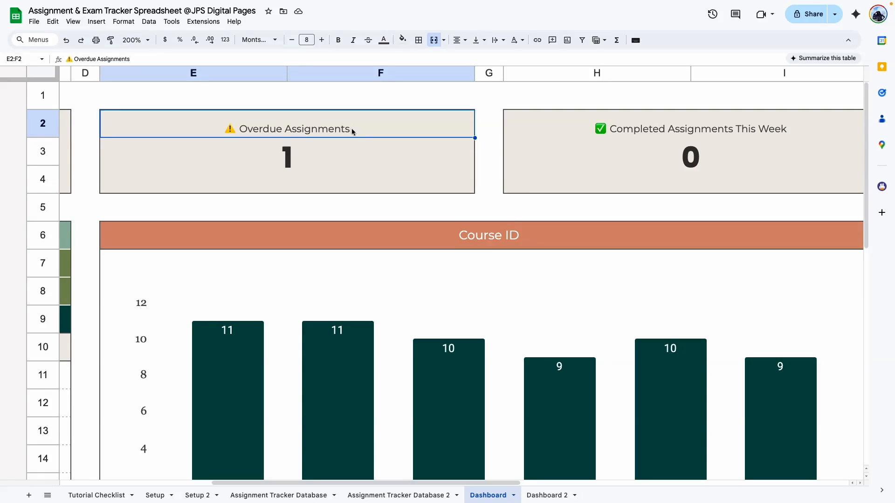
scroll(366, 485, "right", 5)
left_click(281, 126)
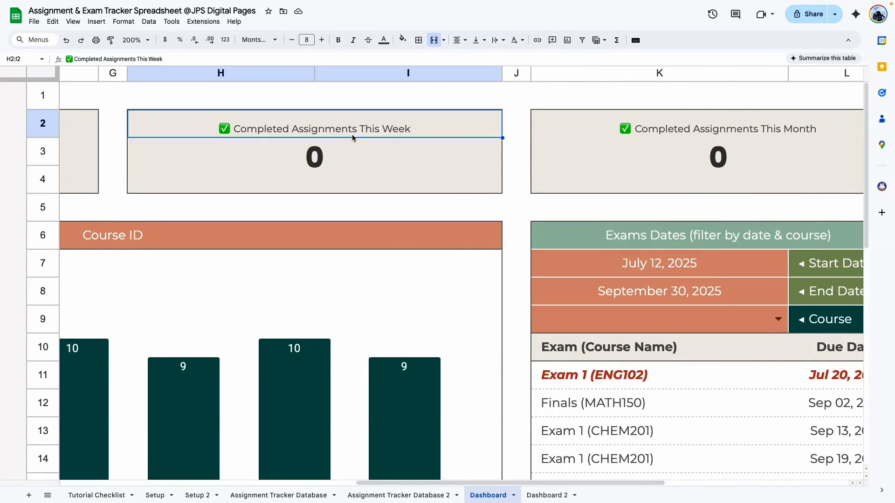
scroll(450, 476, "right", 5)
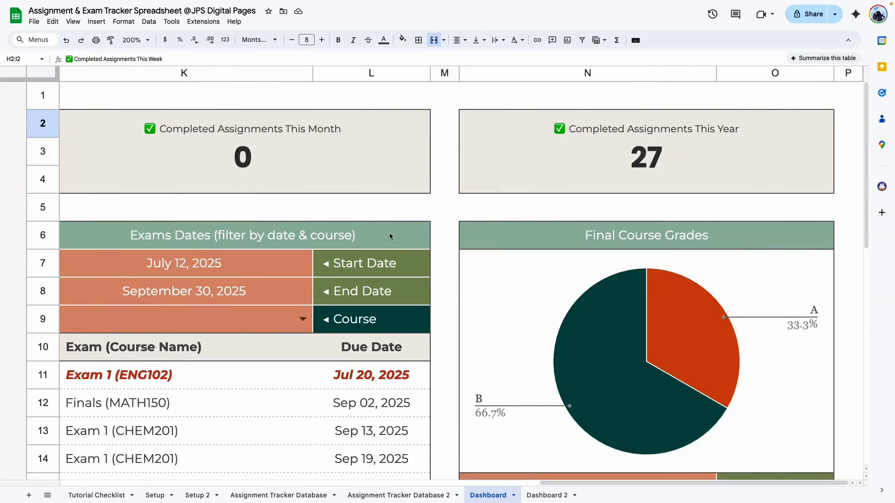
left_click(342, 138)
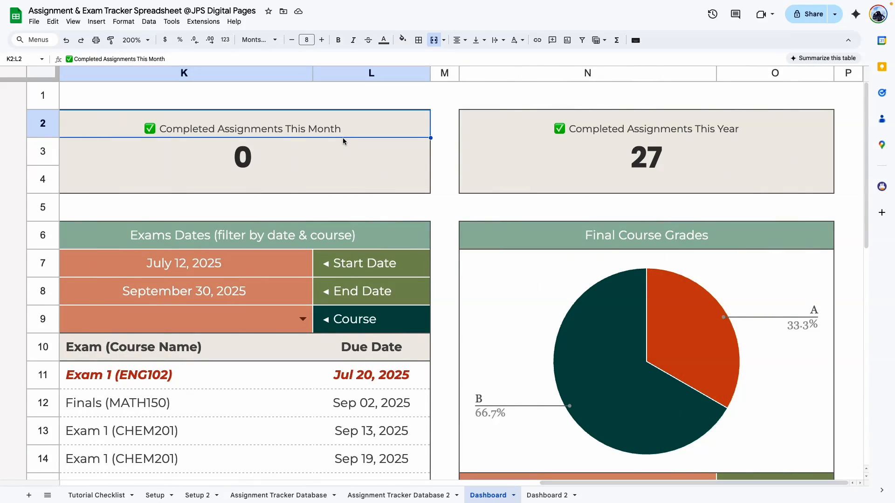
left_click(735, 132)
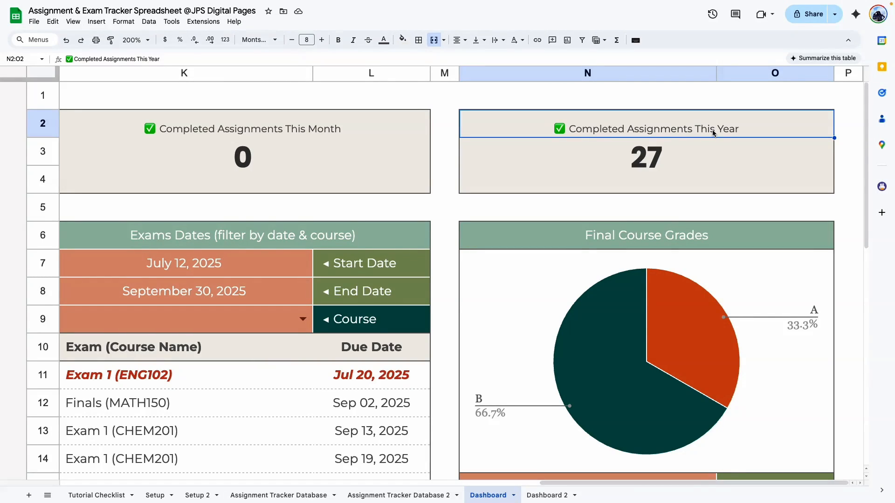
Copy the summary card titles B2:O2 from Dashboard and paste only their values at B2 on Dashboard 2.
left_click_drag(645, 483, 74, 165)
left_click_drag(108, 138, 704, 118)
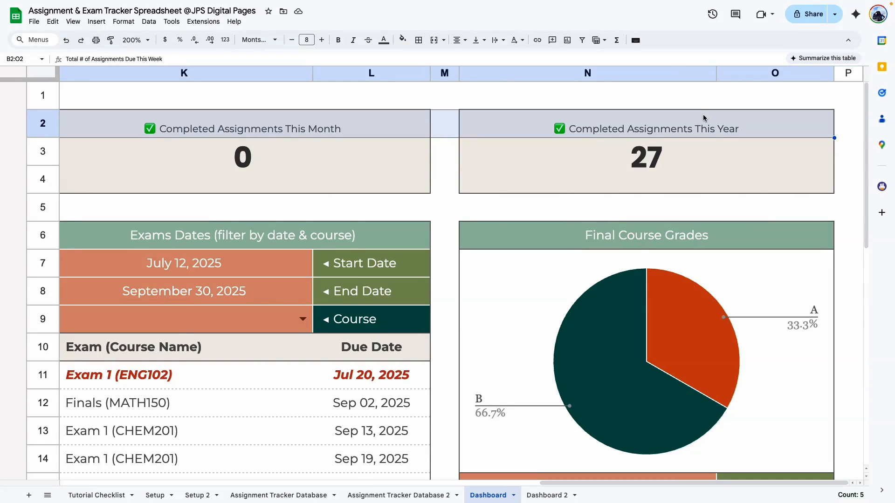
left_click_drag(690, 483, 734, 493)
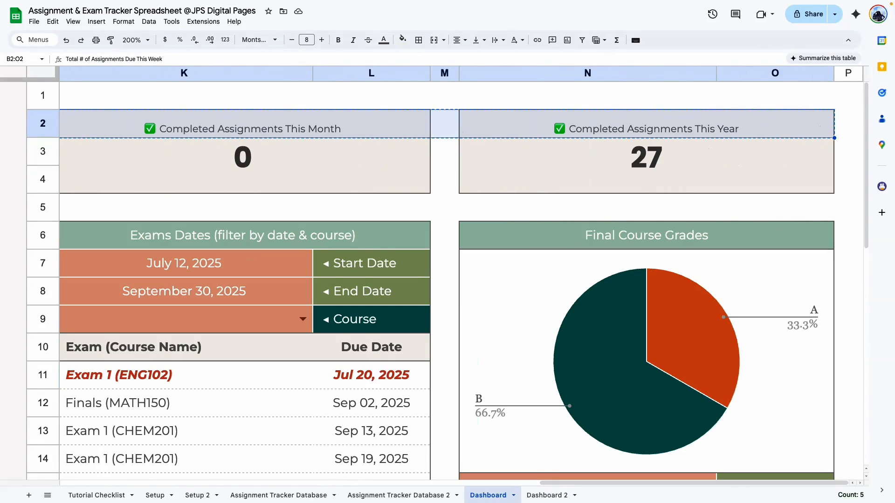
left_click(548, 495)
right_click(116, 117)
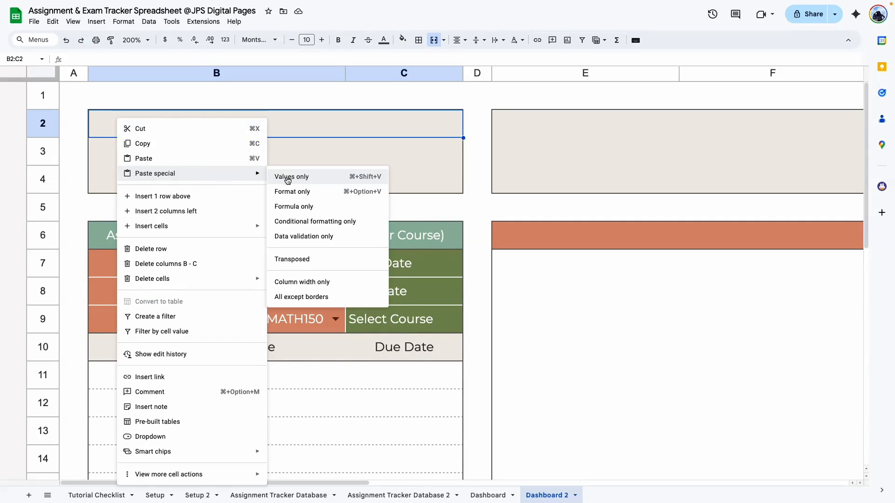
left_click(289, 176)
left_click(155, 175)
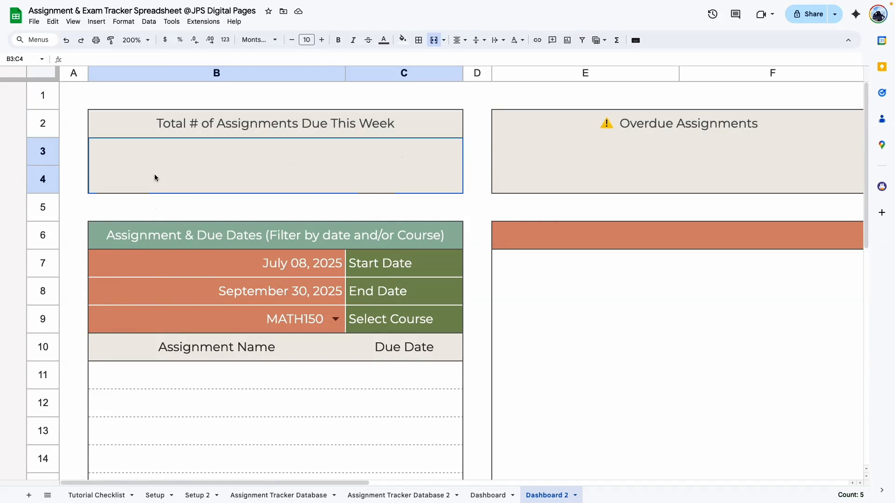
Set the row 2 card titles to font size 8 and align them to the bottom of their cells.
left_click(42, 179)
left_click(44, 123)
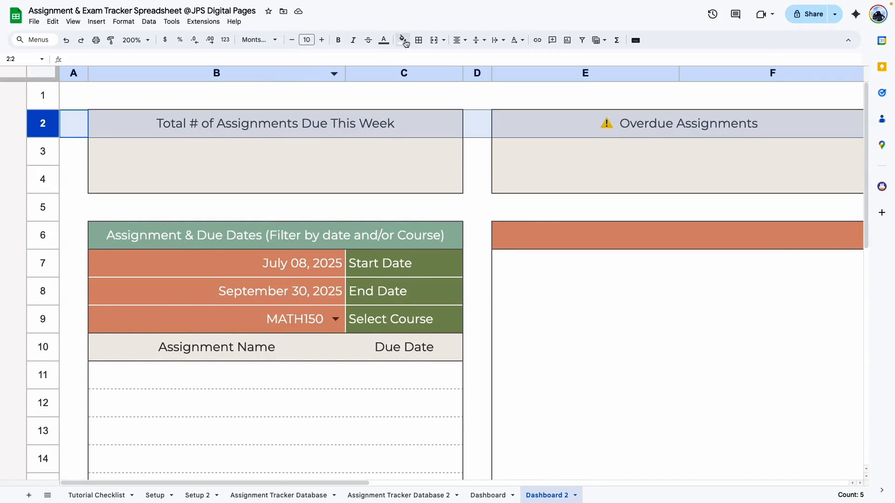
left_click(292, 40)
left_click(292, 40)
left_click(479, 40)
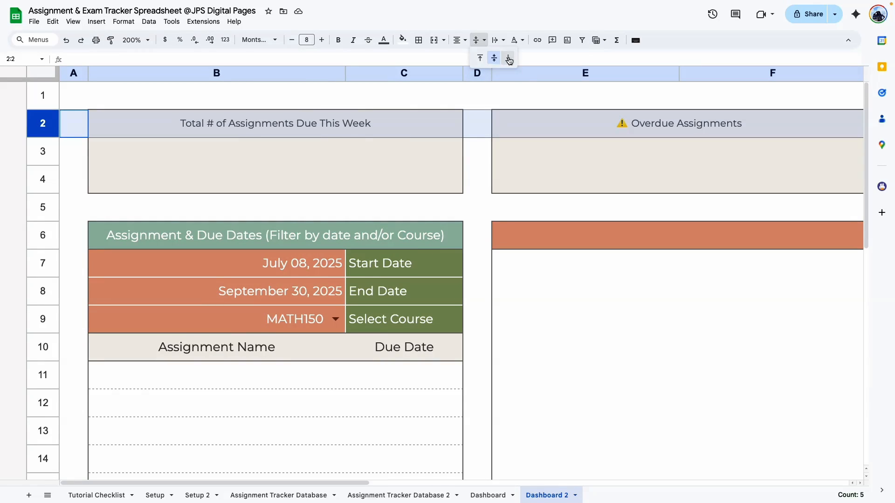
left_click(509, 60)
left_click(255, 158)
Copy the COUNTIFS formula from the Total # of Assignments Due This Week card on Dashboard into B3 on Dashboard 2.
left_click(488, 495)
left_click_drag(540, 485, 72, 484)
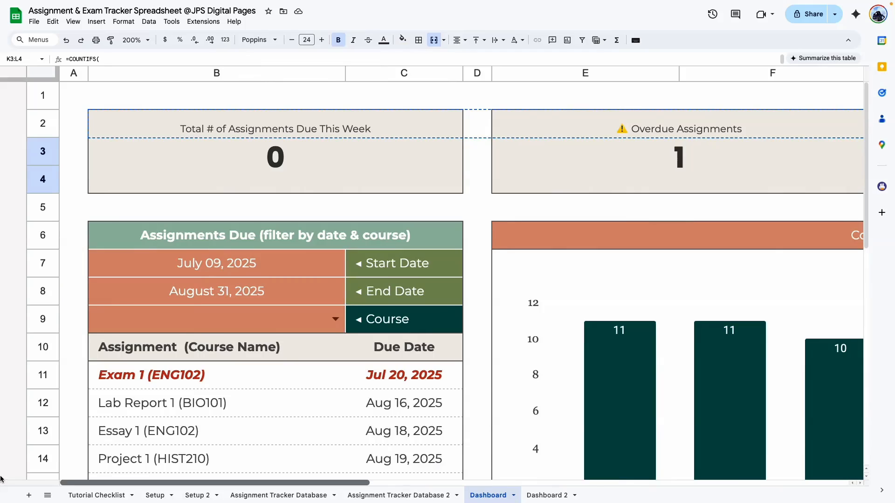
double_click(242, 149)
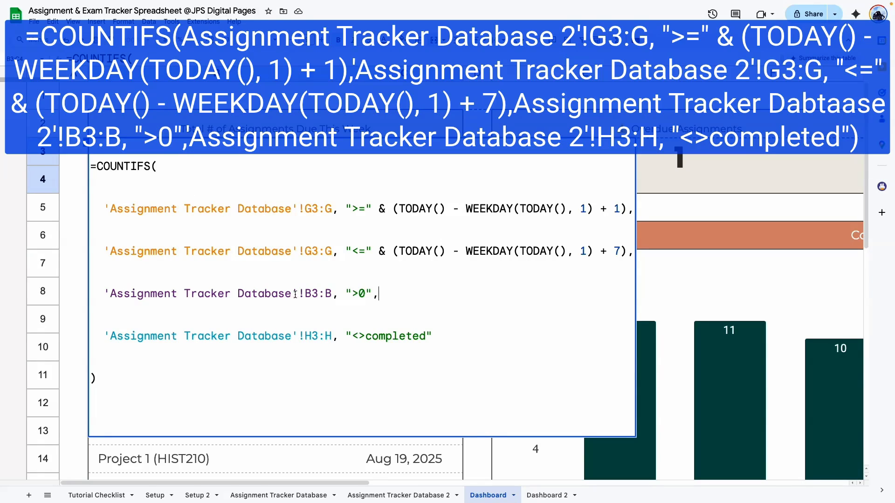
left_click_drag(303, 292, 339, 292)
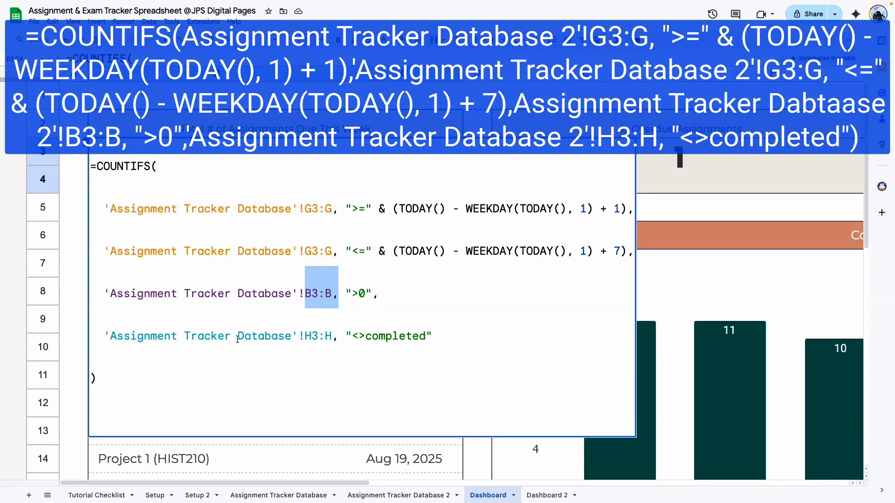
left_click_drag(352, 336, 365, 336)
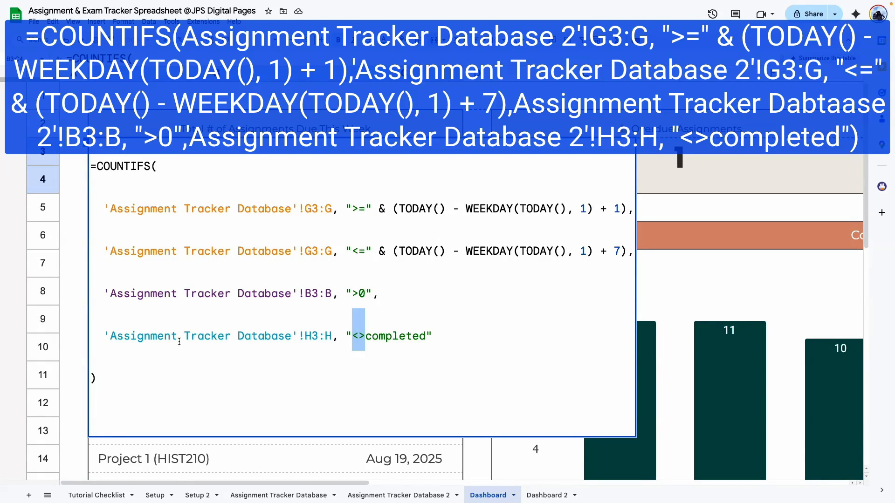
left_click_drag(99, 380, 85, 174)
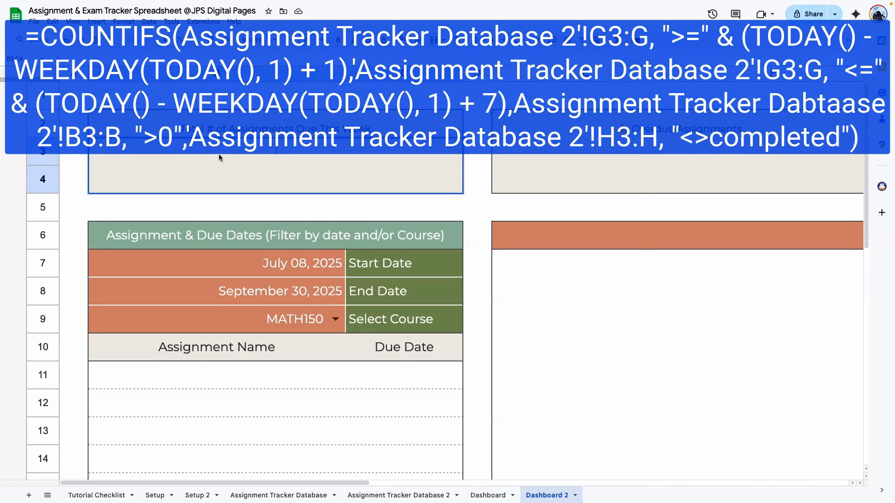
double_click(219, 155)
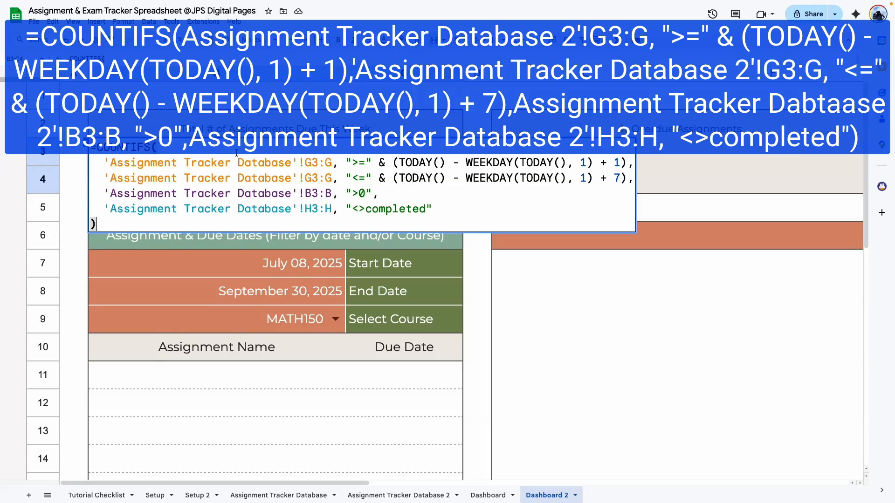
Point all four range references in the B3 formula to the Assignment Tracker Database 2 sheet and commit the formula.
left_click(290, 162)
type("2")
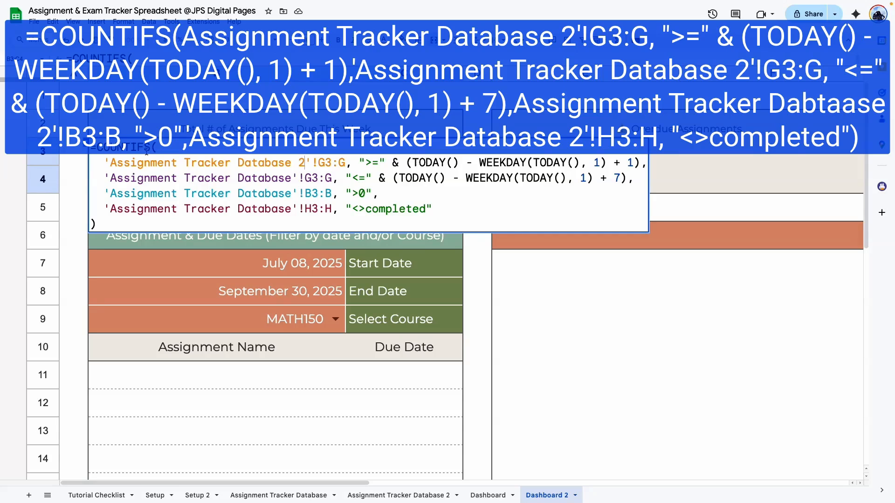
left_click(292, 208)
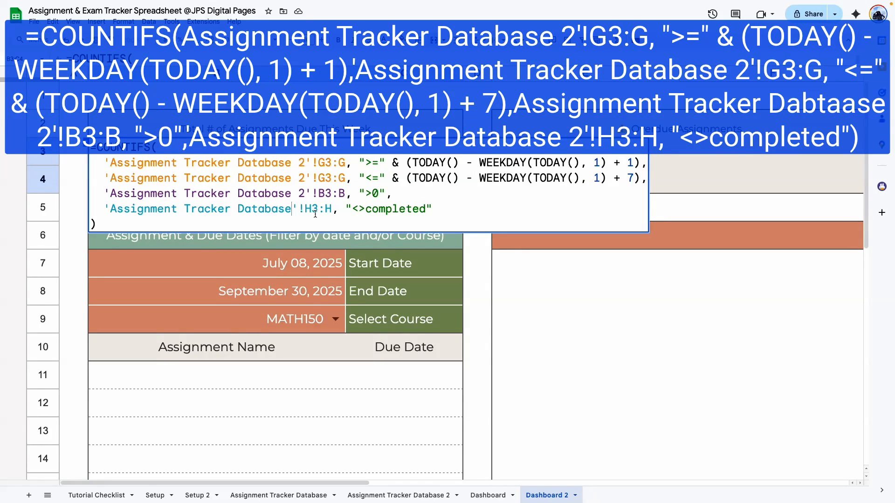
type("2")
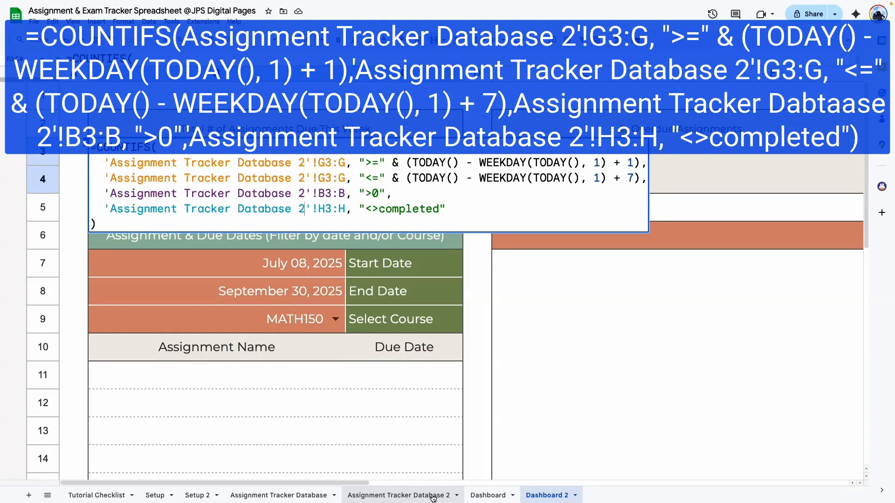
left_click_drag(110, 163, 304, 164)
left_click(280, 179)
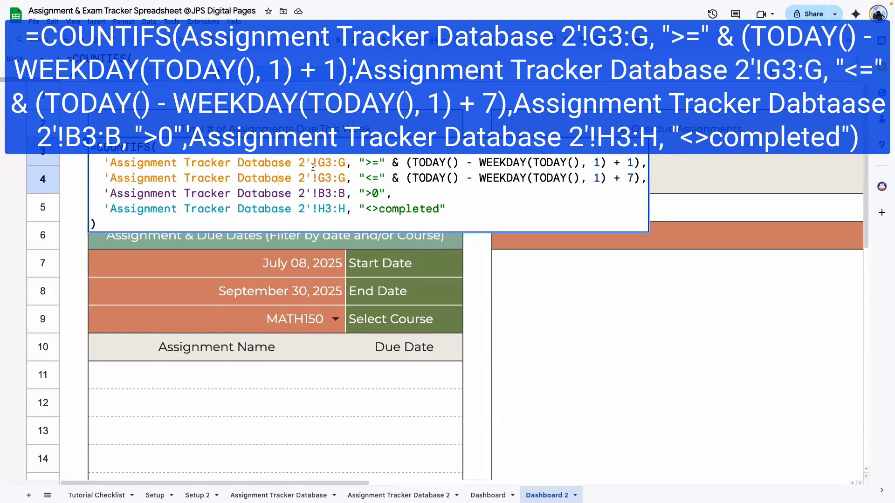
left_click(325, 193)
key("Return")
left_click(296, 203)
left_click(301, 174)
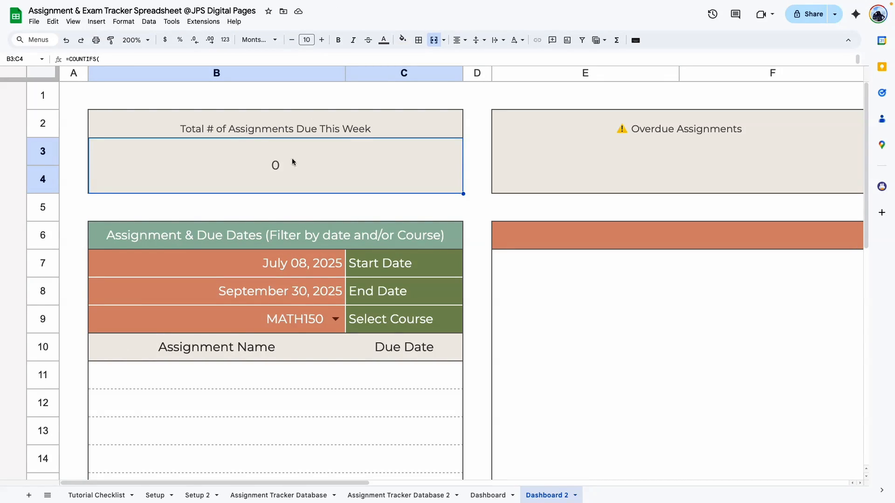
left_click(562, 273)
left_click(329, 166)
Format rows 3 and 4 of Dashboard 2 in bold at font size 24.
left_click_drag(41, 153, 43, 173)
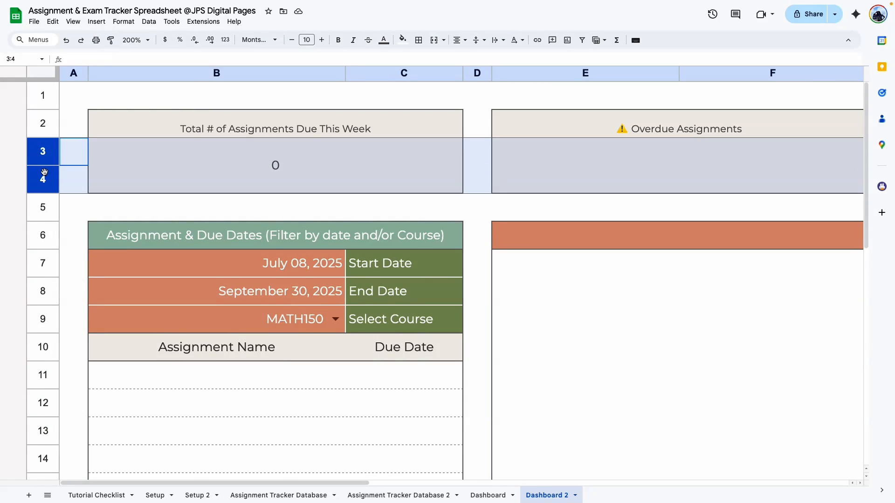
left_click(306, 40)
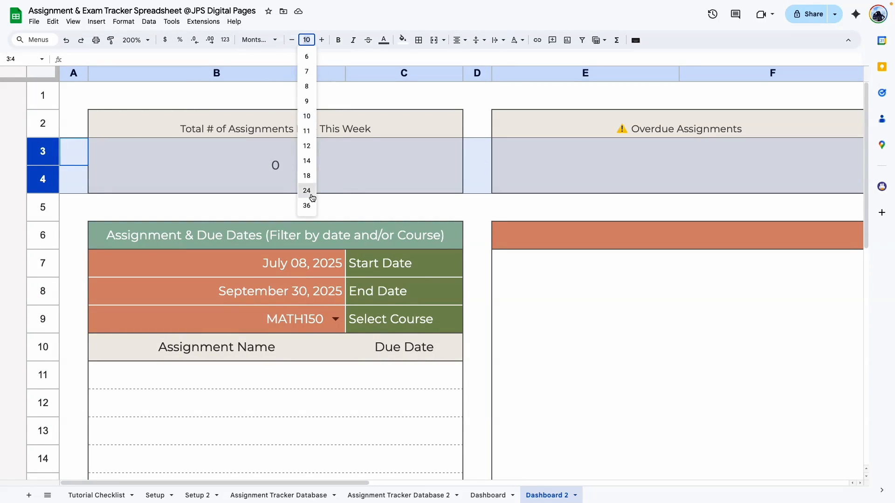
left_click(321, 193)
key("ctrl+b")
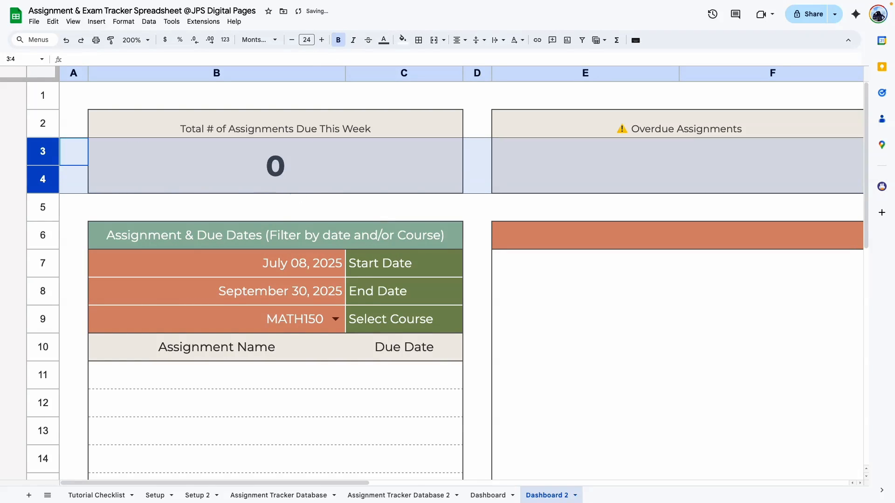
left_click(303, 184)
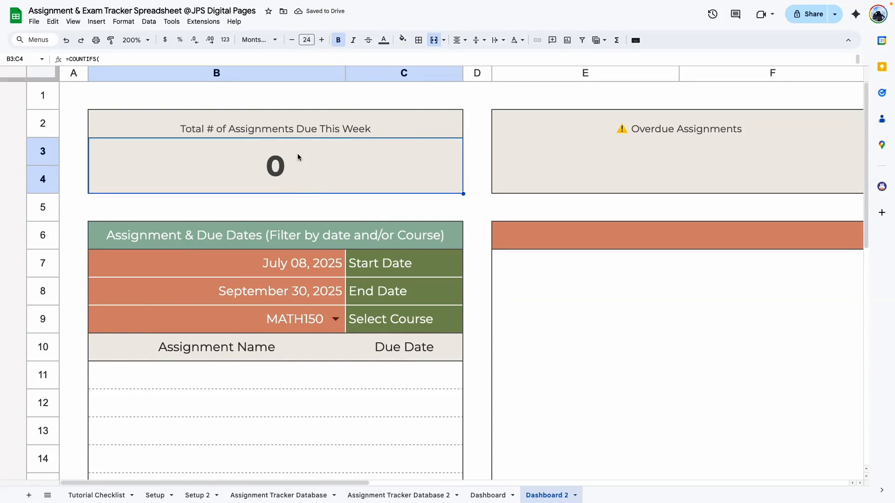
On Assignment Tracker Database 2, set the due dates in G3, G4 and G5 to Jul 28, Jul 29 and Aug 01, 2025.
left_click(412, 497)
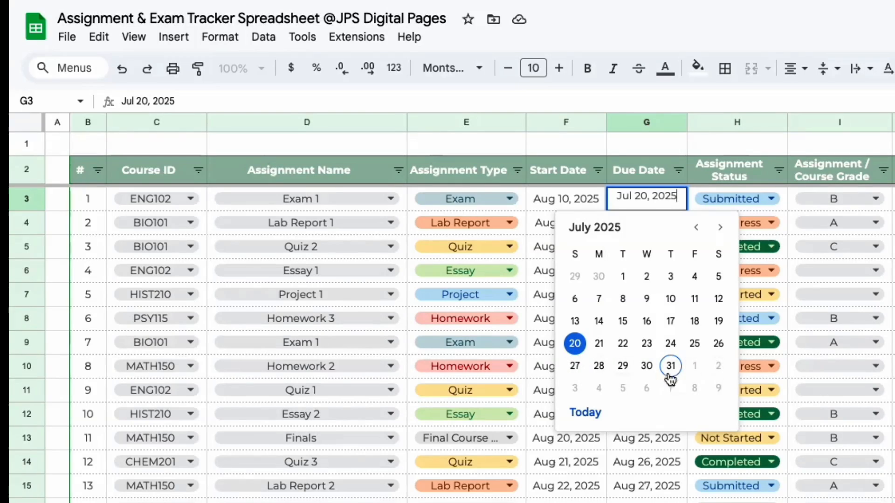
left_click(599, 366)
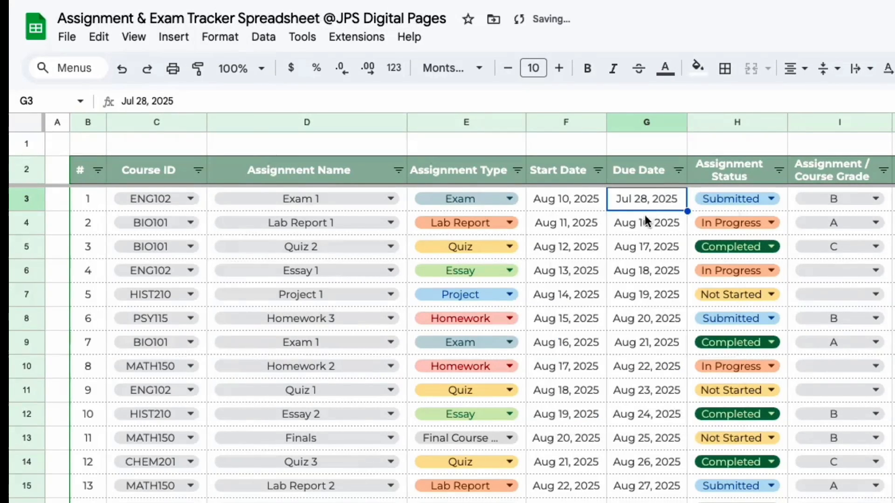
double_click(645, 220)
key("Return")
double_click(648, 221)
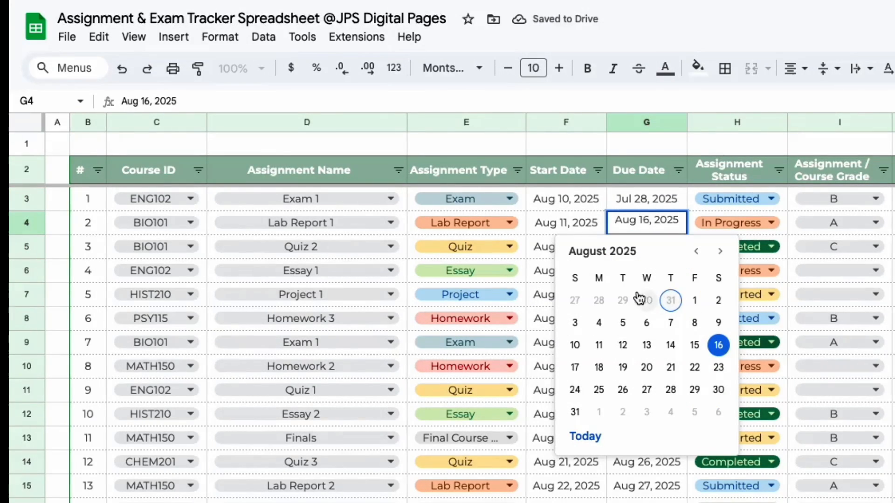
left_click(622, 301)
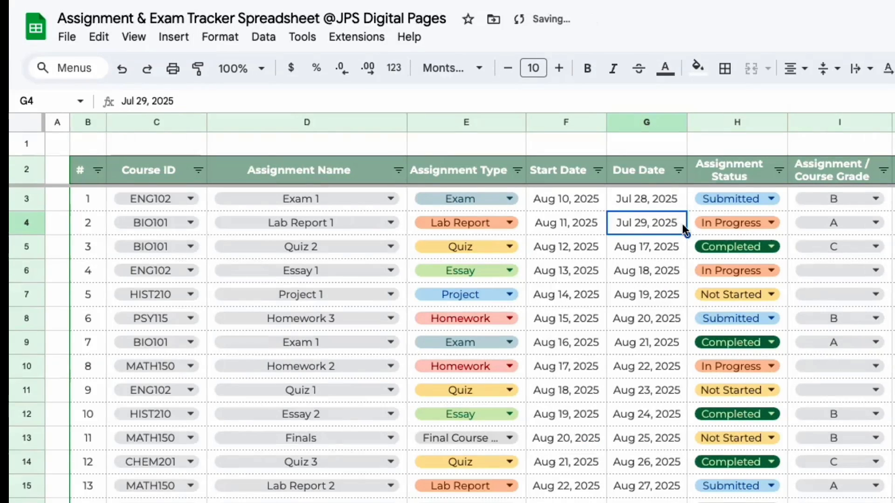
double_click(633, 250)
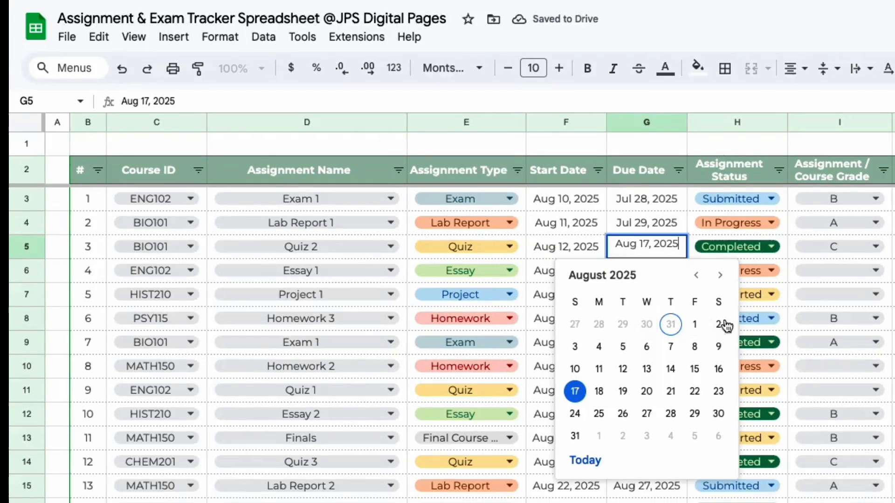
left_click(695, 325)
left_click(567, 308)
left_click_drag(576, 205, 671, 250)
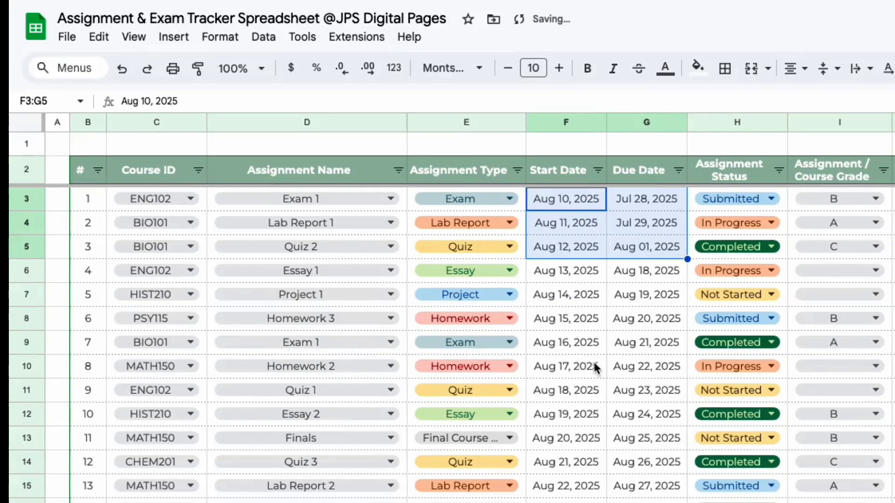
left_click(594, 368)
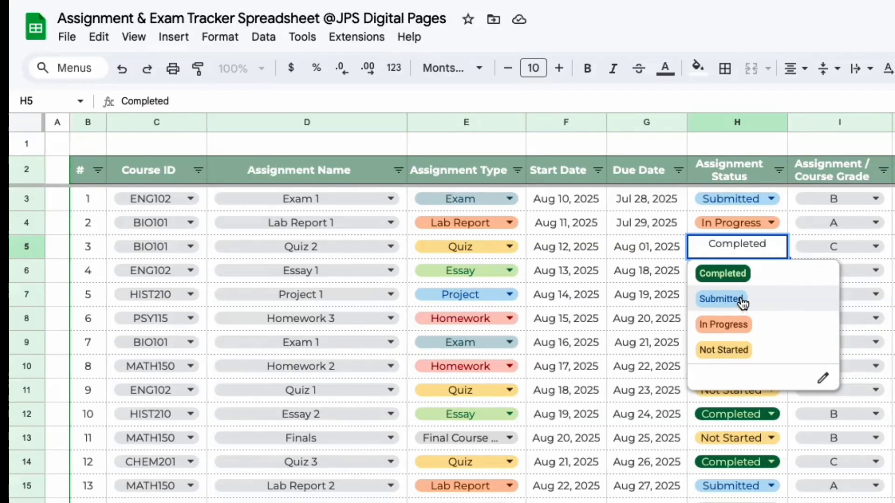
Set the assignment status of Quiz 2 in H5 to In Progress.
left_click(745, 326)
left_click(622, 303)
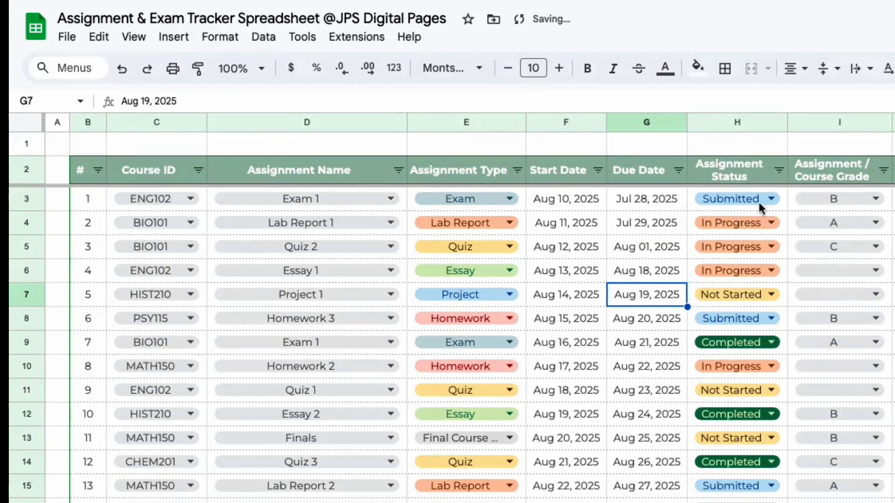
left_click_drag(572, 222, 647, 247)
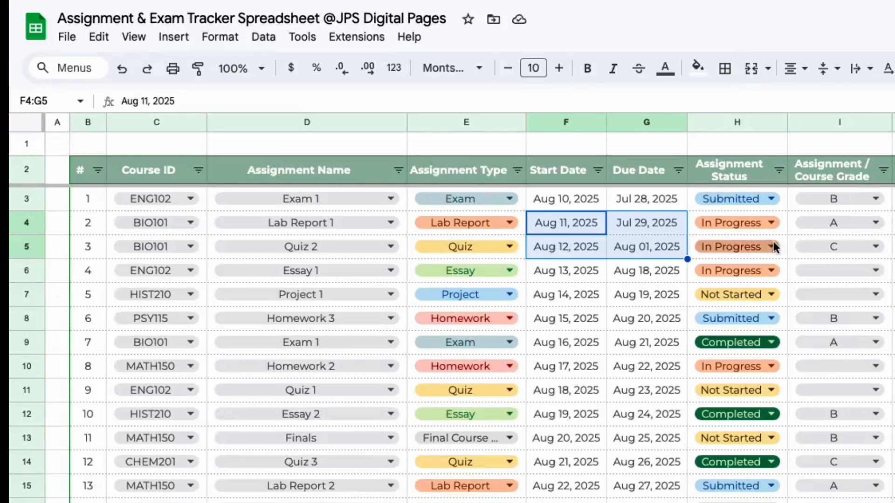
Set the assignment statuses of Quiz 2 in H5 and Lab Report 1 in H4 to Completed.
left_click(769, 248)
left_click(723, 275)
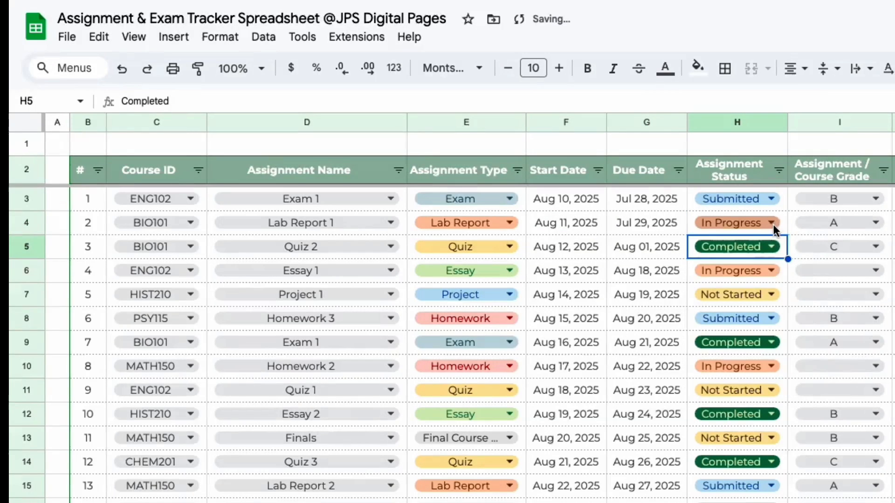
left_click(772, 223)
left_click(722, 249)
left_click(601, 269)
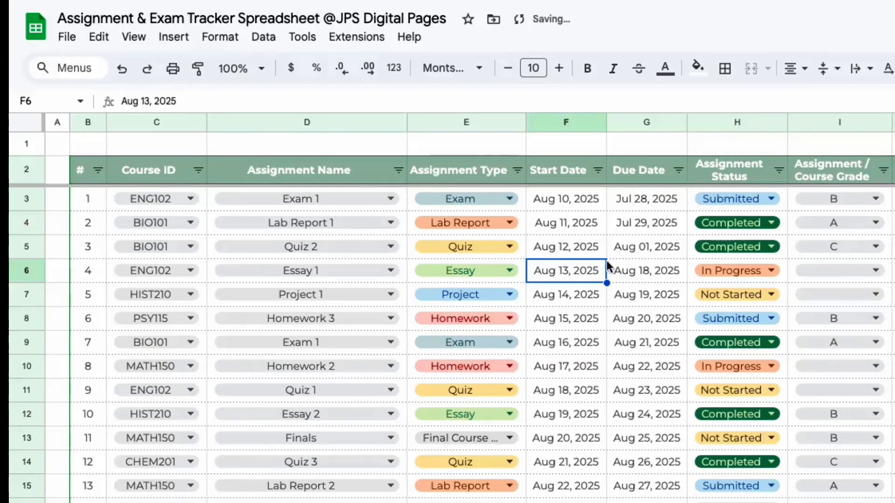
left_click(684, 203)
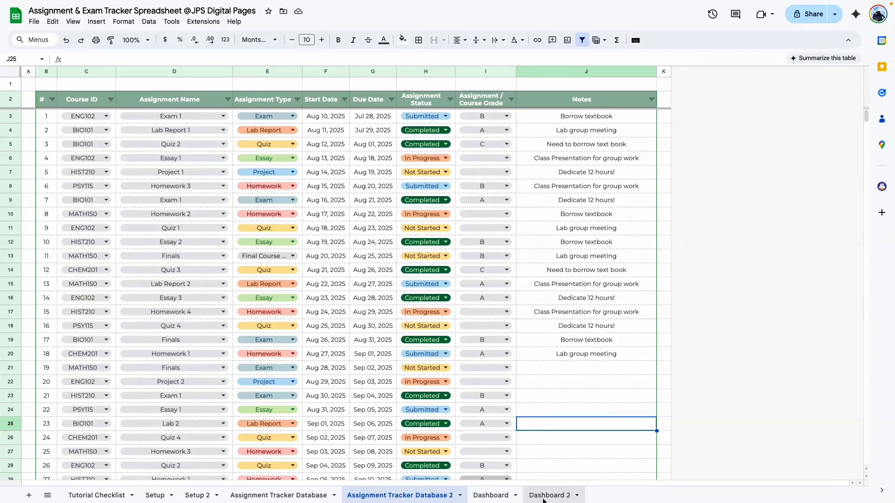
Review the weekly assignments-due count and its COUNTIFS formula in B3 on Dashboard 2 at 200% zoom.
left_click(543, 495)
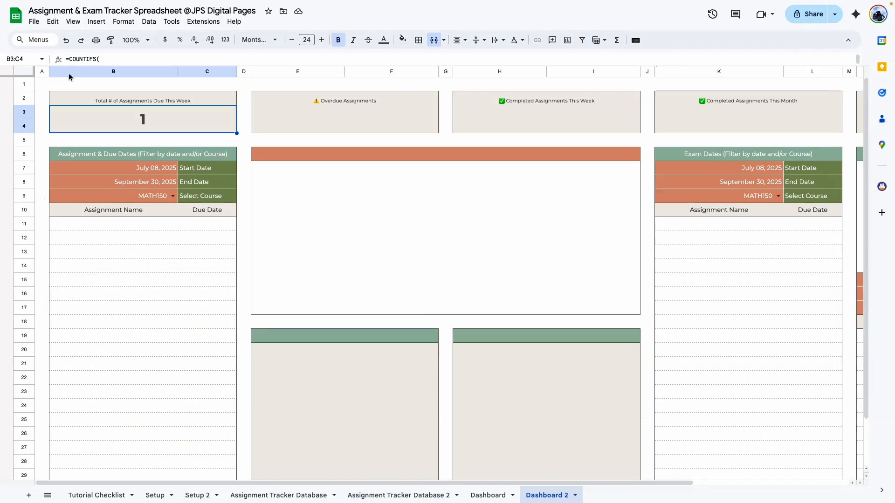
left_click(140, 40)
left_click(134, 147)
double_click(356, 163)
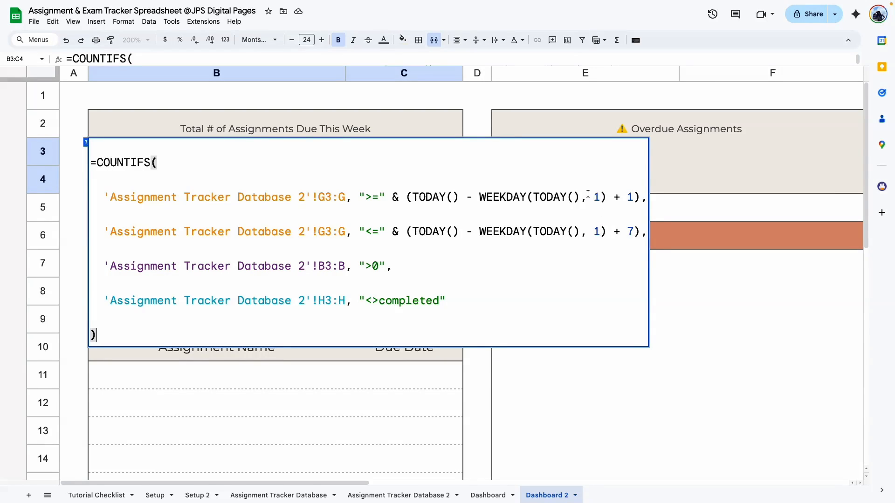
left_click(578, 326)
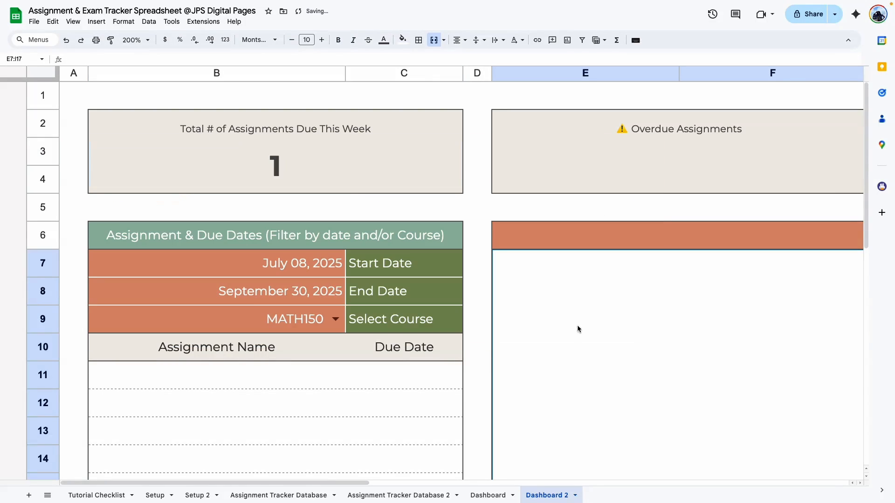
Copy the Overdue Assignments COUNTIFS formula from E3 on the Dashboard sheet after examining its date, B3:B and "<>completed" criteria.
left_click(484, 498)
left_click(424, 496)
left_click(488, 495)
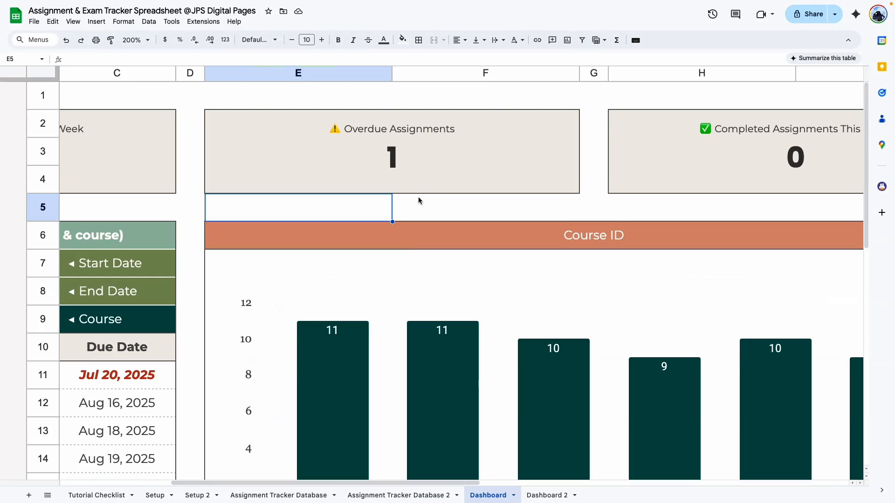
left_click(428, 170)
key("Return")
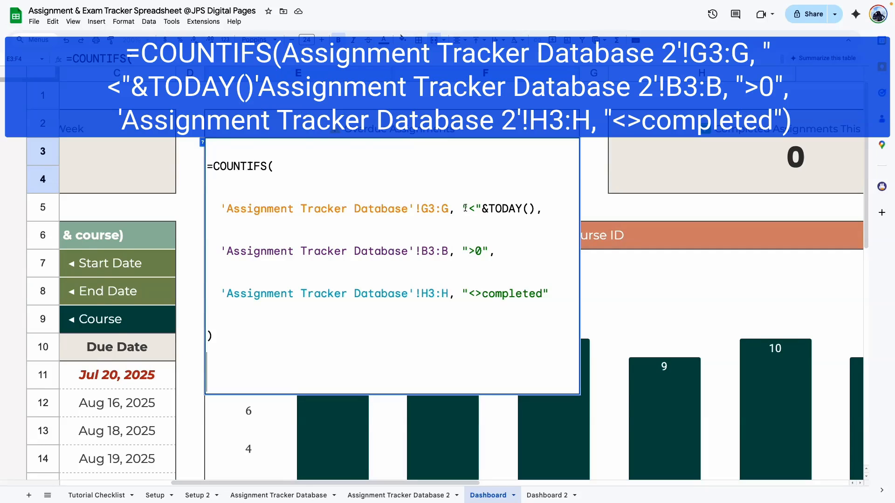
triple_click(387, 261)
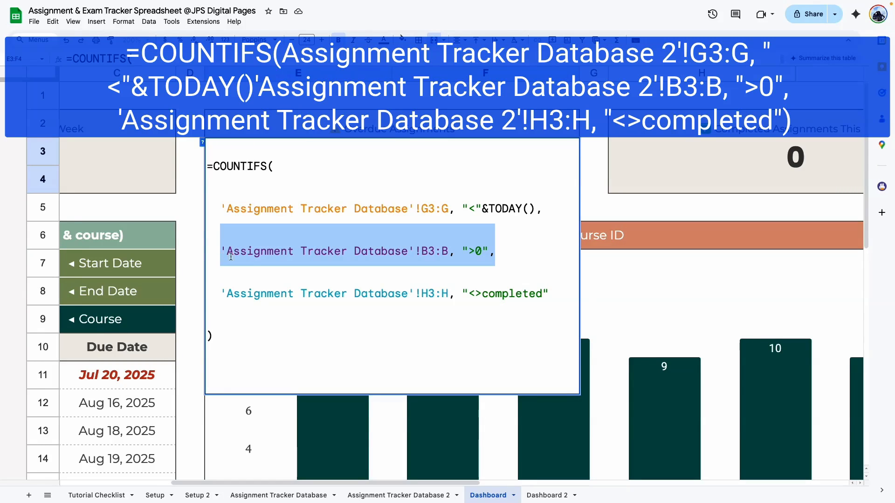
triple_click(504, 292)
left_click_drag(468, 293, 481, 293)
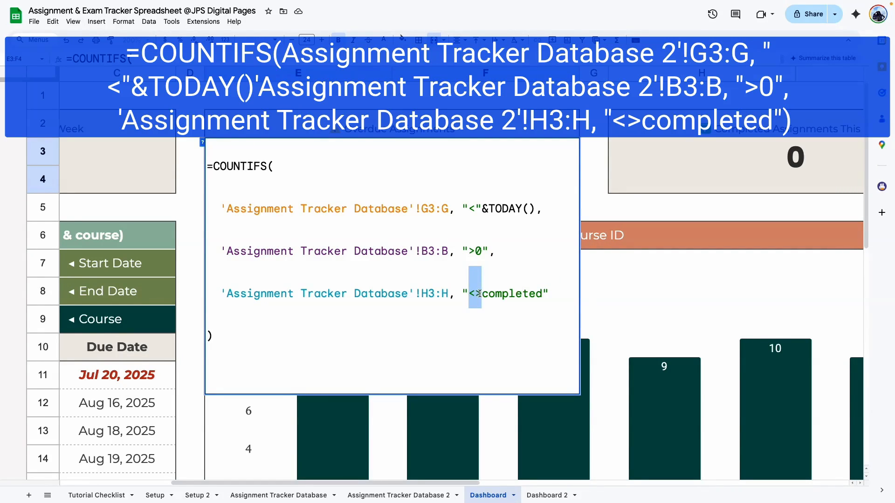
left_click(298, 333)
left_click_drag(224, 340, 209, 168)
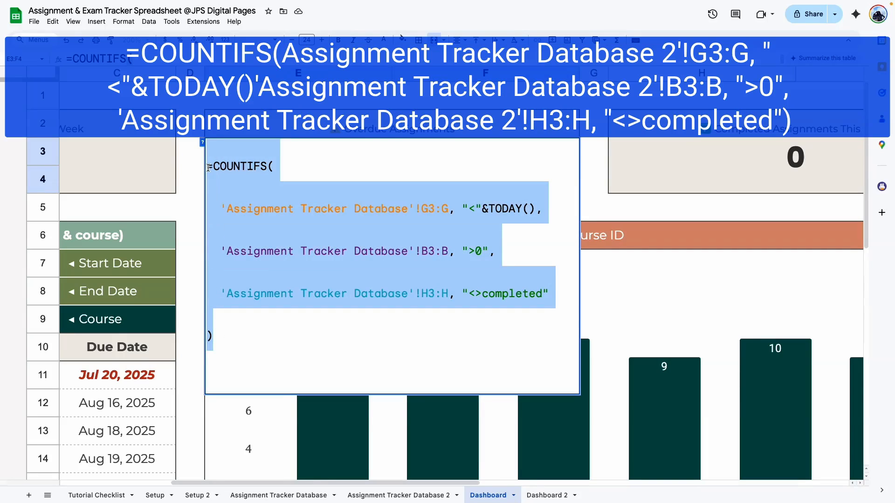
left_click(598, 246)
left_click(599, 191)
Paste the overdue COUNTIFS formula into E3 on Dashboard 2, pointing its G3:G, B3:B and H3:H references to 'Assignment Tracker Database 2'.
left_click(546, 495)
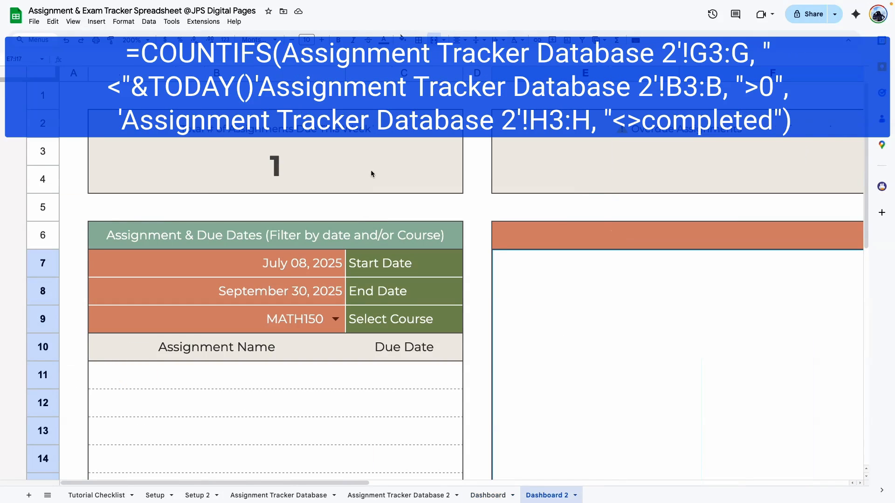
left_click_drag(356, 483, 463, 480)
double_click(440, 202)
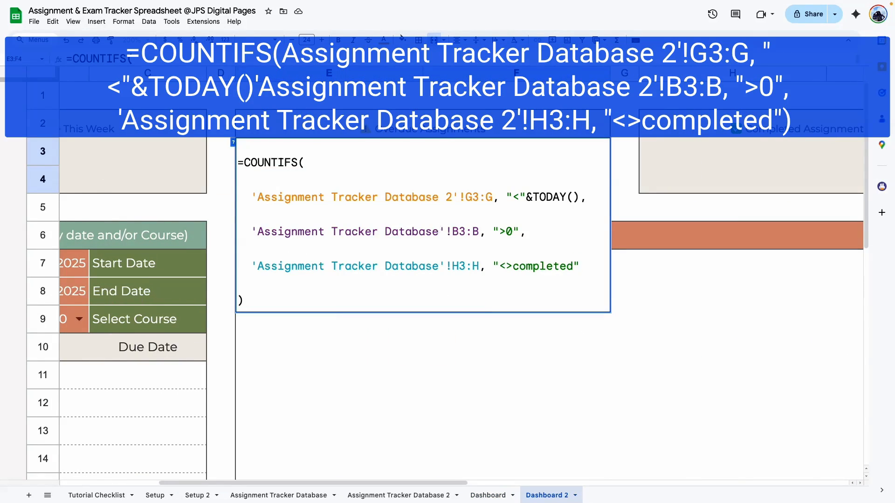
left_click(440, 229)
type("2")
left_click(439, 266)
type("2")
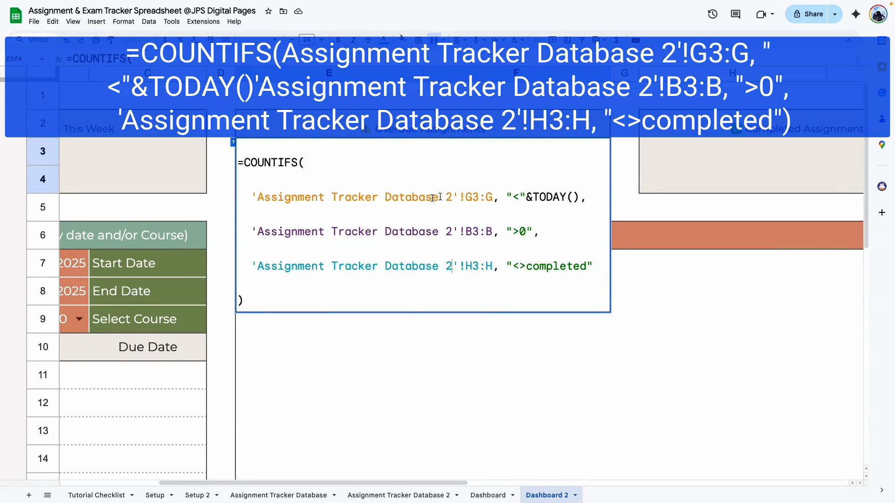
key("Tab")
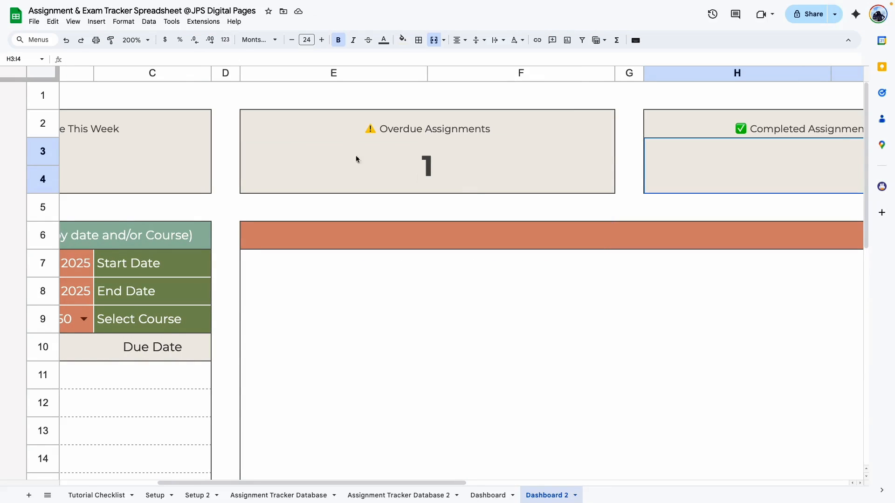
On Assignment Tracker Database 2, set the assignment status of the lab report in H4 to In Progress and return to Dashboard 2.
left_click(407, 495)
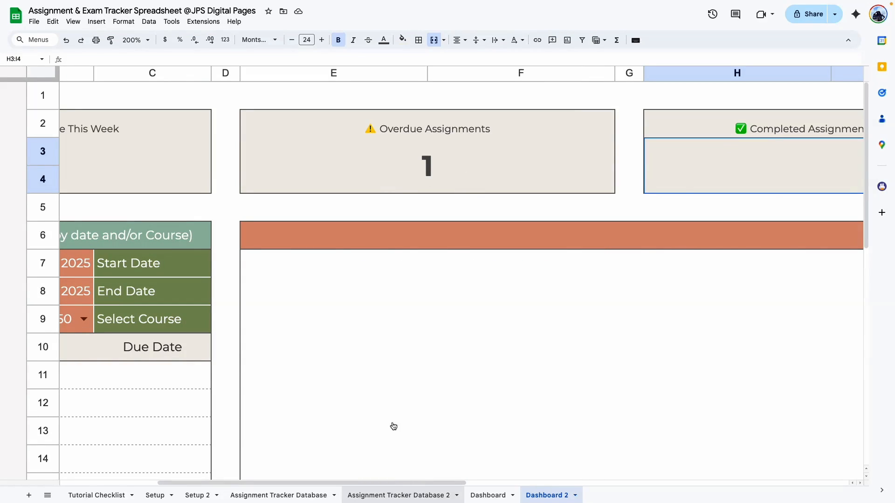
key("Down")
key("Down")
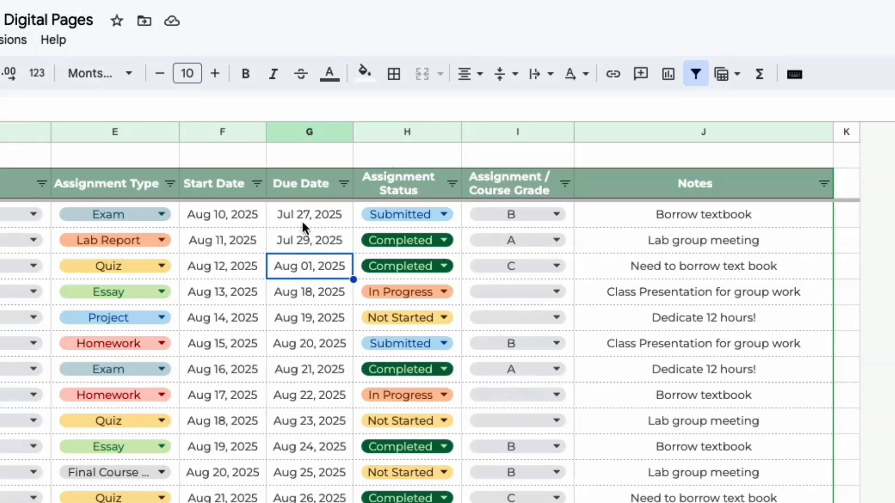
left_click(518, 266)
left_click(441, 249)
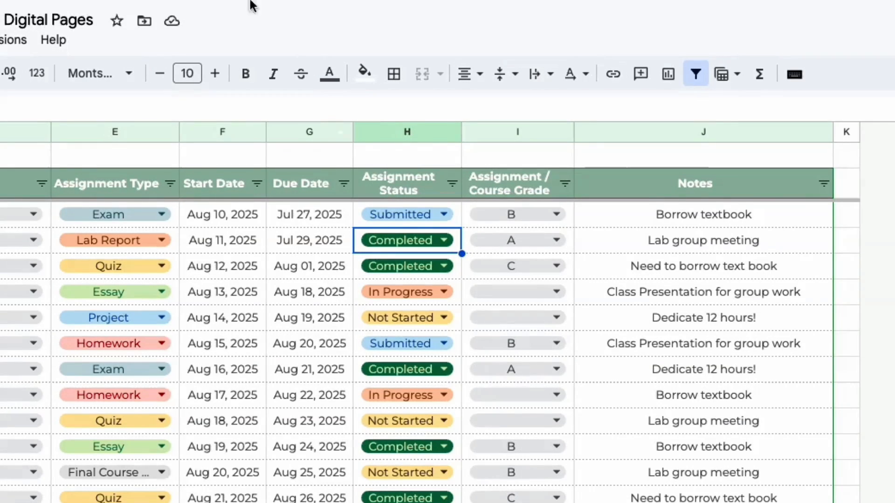
double_click(303, 245)
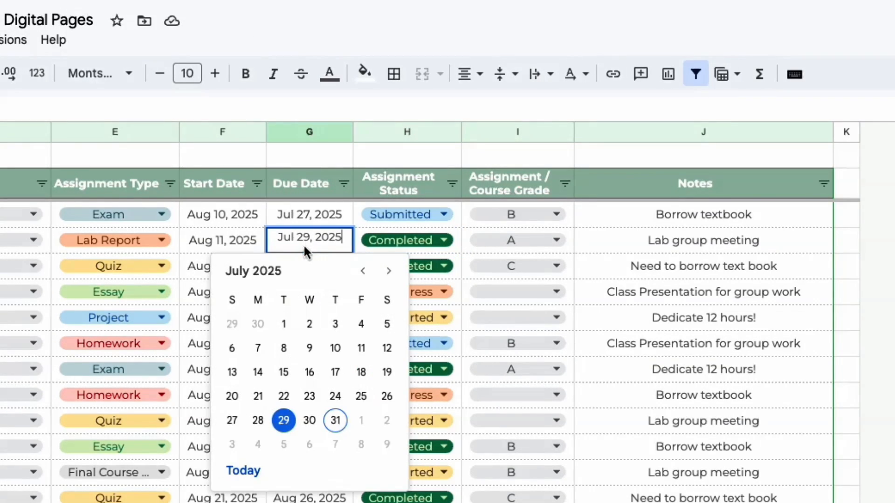
left_click(339, 501)
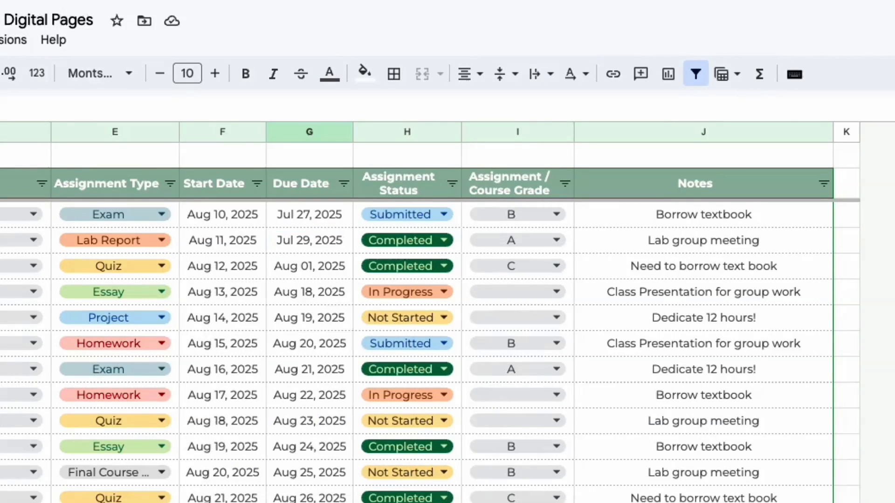
double_click(401, 242)
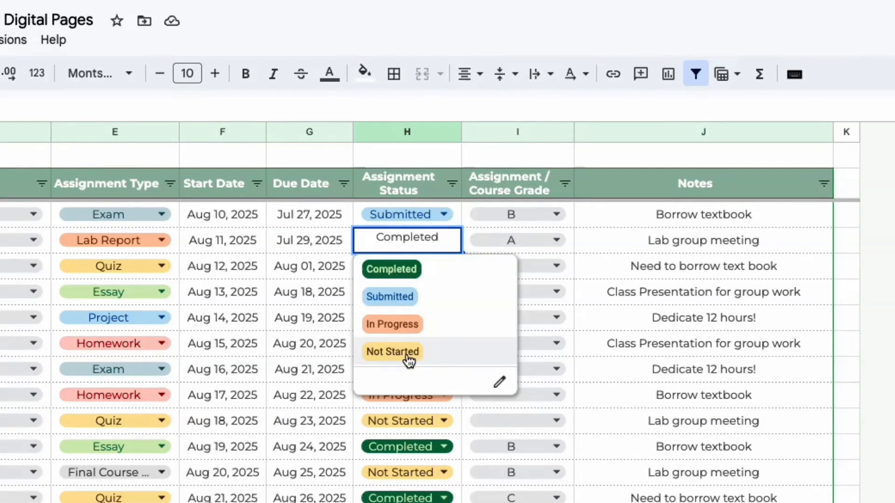
left_click(402, 324)
left_click(327, 318)
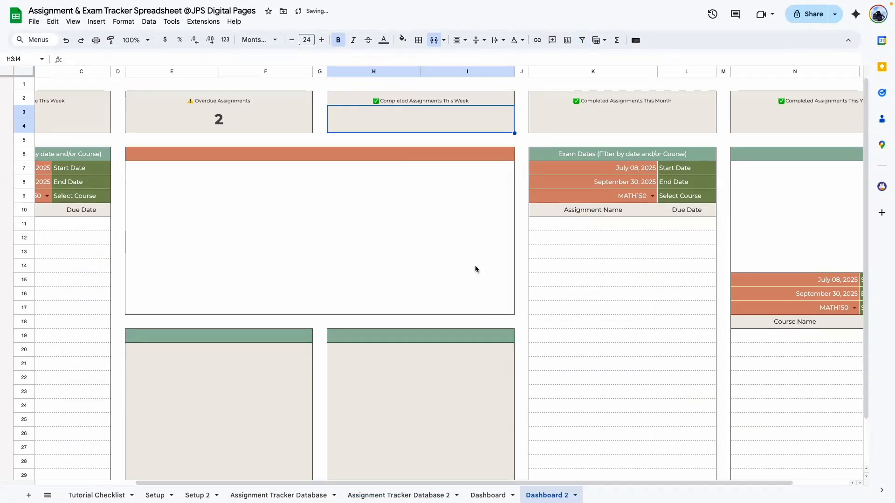
Change the text colour of the Overdue Assignments count in E3 on Dashboard 2 to dark red.
left_click(244, 126)
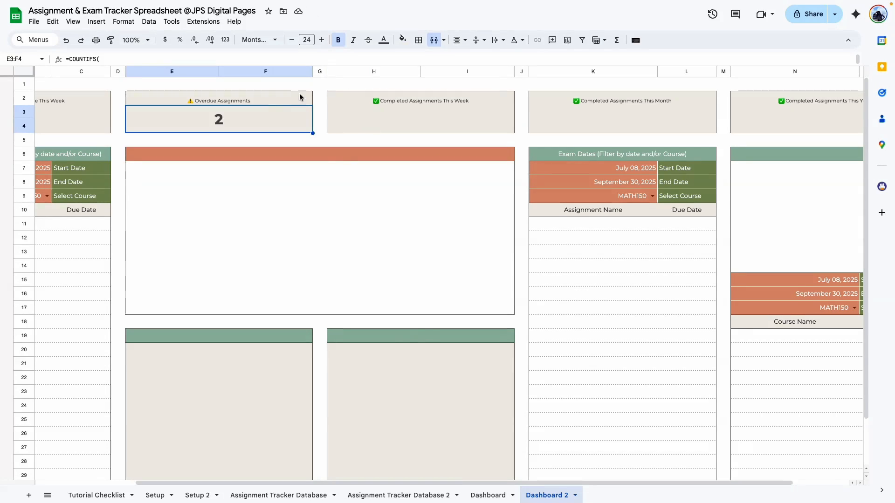
scroll(522, 486, "left", 1)
scroll(522, 486, "left", 5)
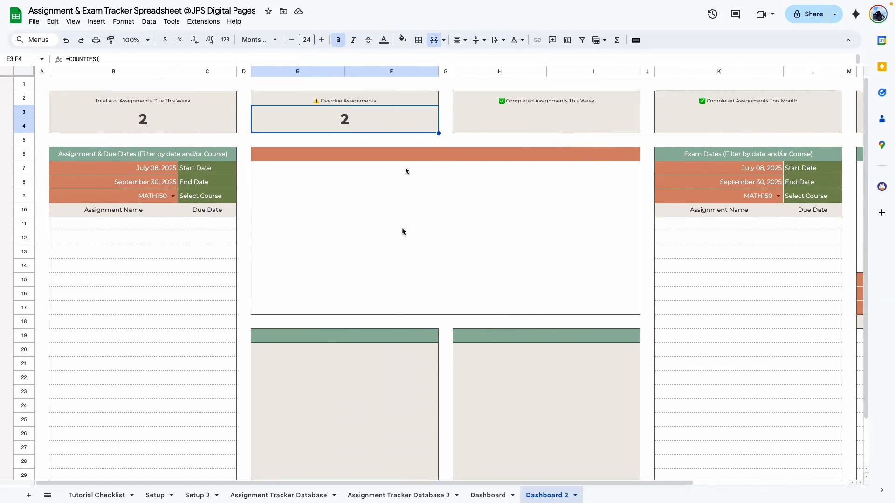
left_click(326, 142)
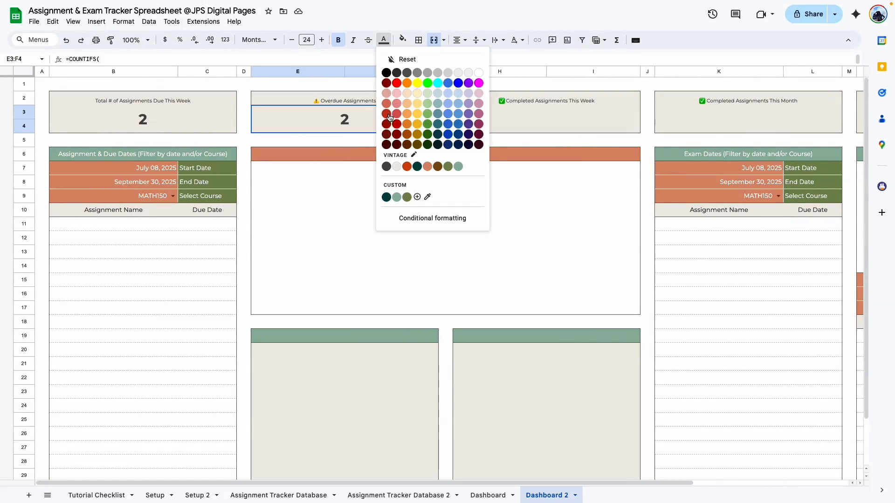
left_click(431, 164)
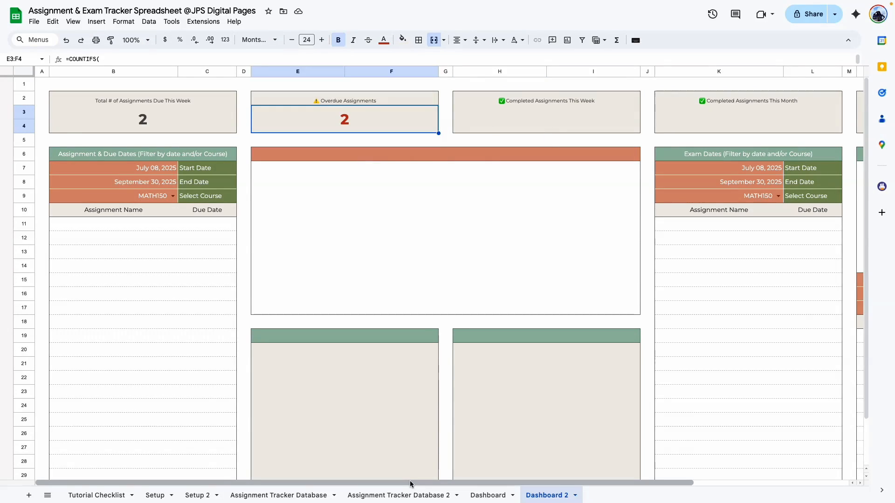
Copy the Completed Assignments This Week COUNTIFS formula from H3 on the Dashboard sheet, reviewing it at 200% zoom.
left_click(488, 495)
left_click(493, 114)
left_click(136, 40)
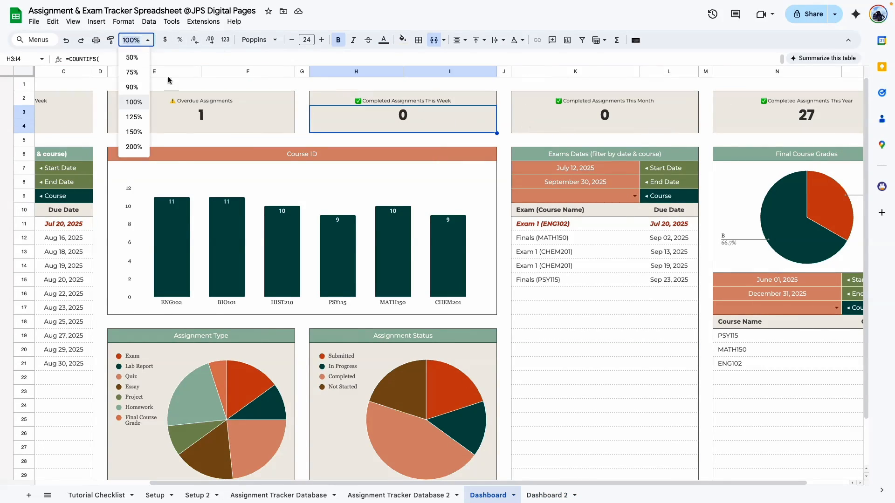
left_click(134, 147)
left_click_drag(473, 483, 636, 483)
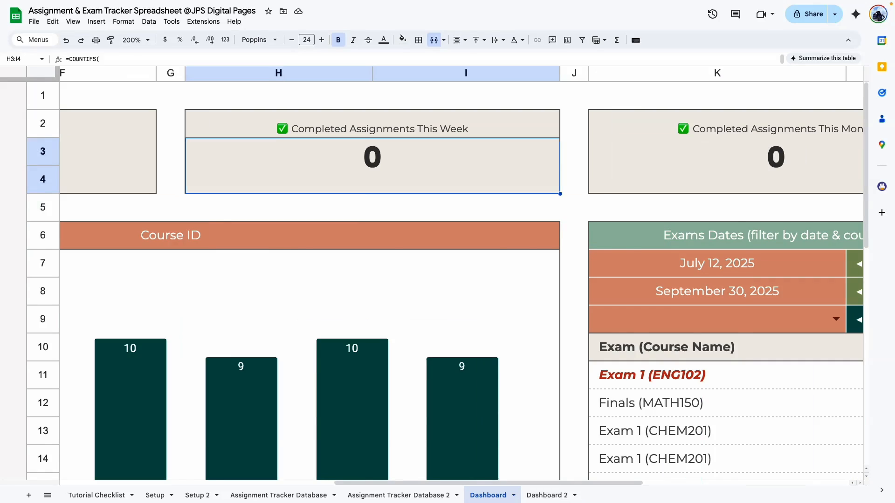
double_click(396, 155)
left_click(412, 130)
mouse_move(423, 484)
left_mouse_down()
mouse_move(696, 483)
mouse_move(374, 484)
mouse_move(433, 484)
left_mouse_up()
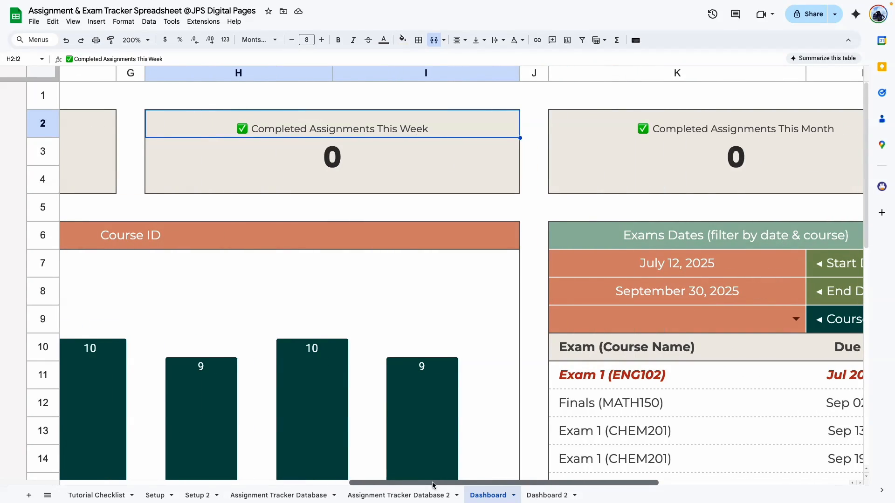
double_click(353, 173)
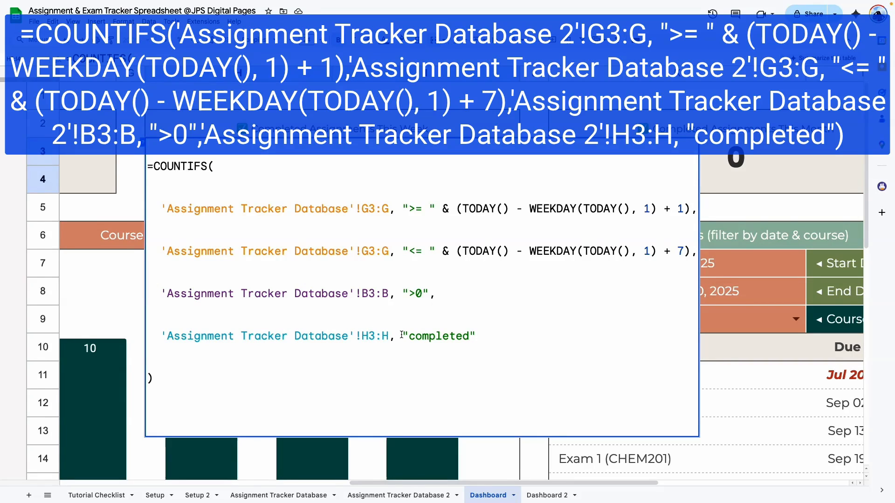
left_click_drag(151, 378, 136, 174)
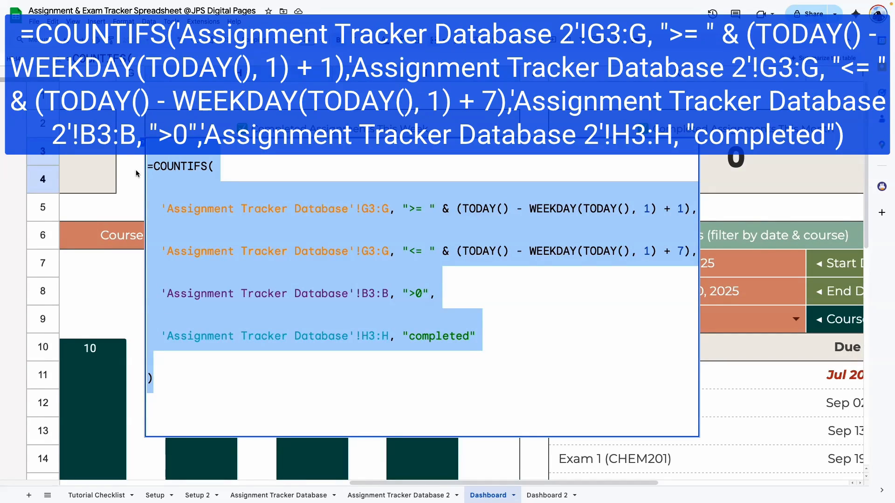
Paste the weekly completed COUNTIFS formula into H3 on Dashboard 2, pointing all four range references to 'Assignment Tracker Database 2'.
left_click(546, 495)
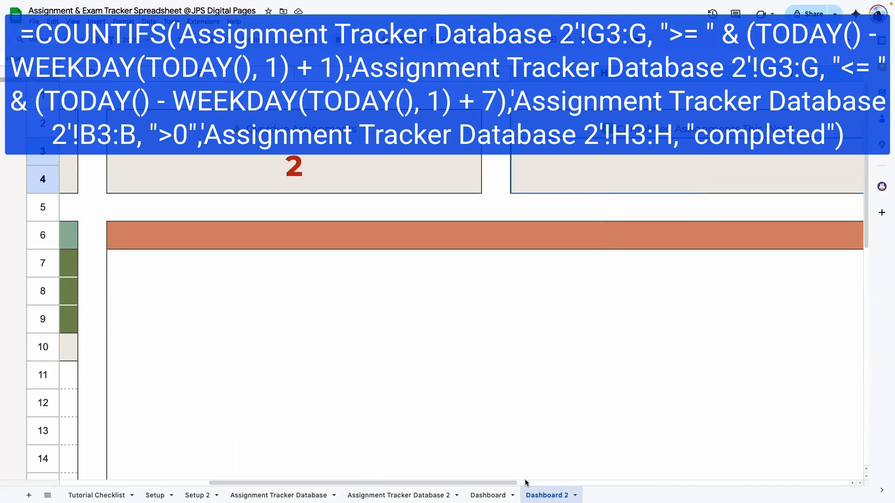
left_click(392, 197)
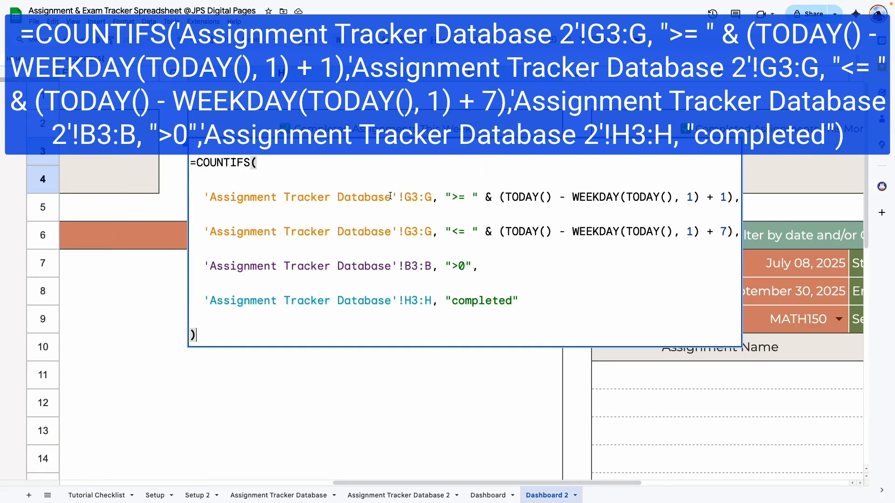
type("2")
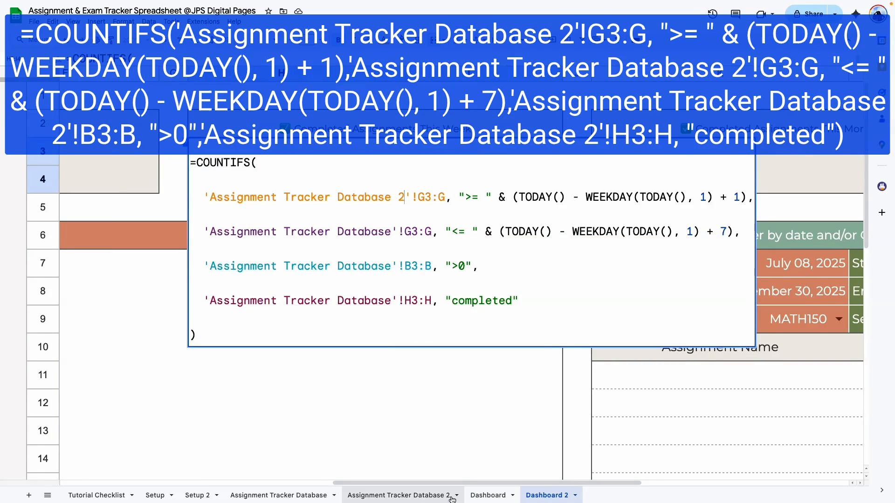
left_click(393, 230)
type("2")
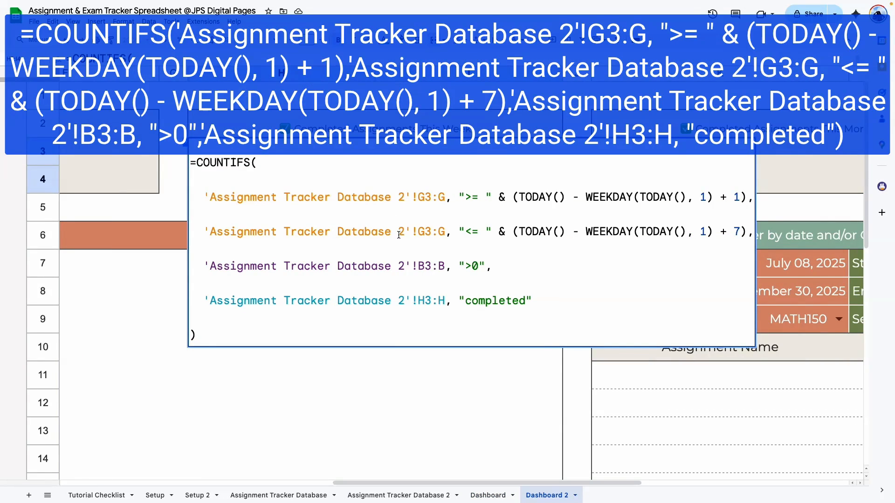
key("Return")
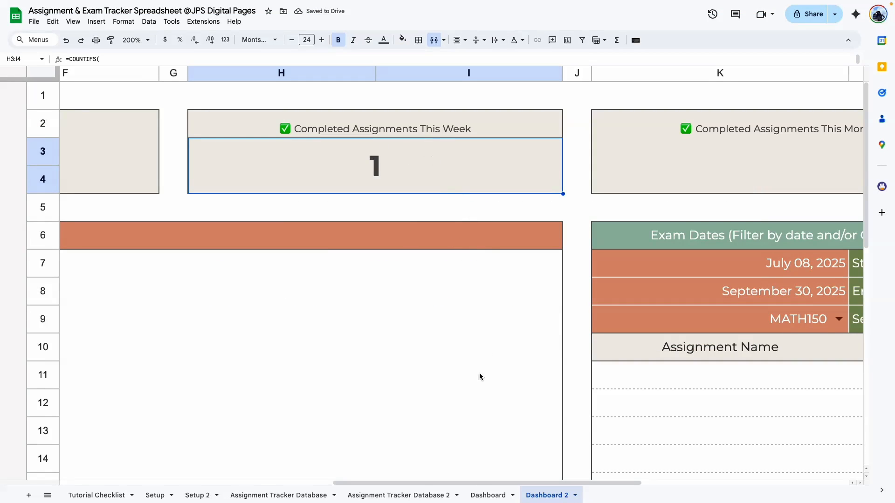
On Assignment Tracker Database 2, set the assignment statuses in H4 and H3 to Completed, and check the weekly completed count on Dashboard 2.
left_click(408, 496)
left_click_drag(422, 481, 654, 481)
left_click_drag(355, 160, 359, 209)
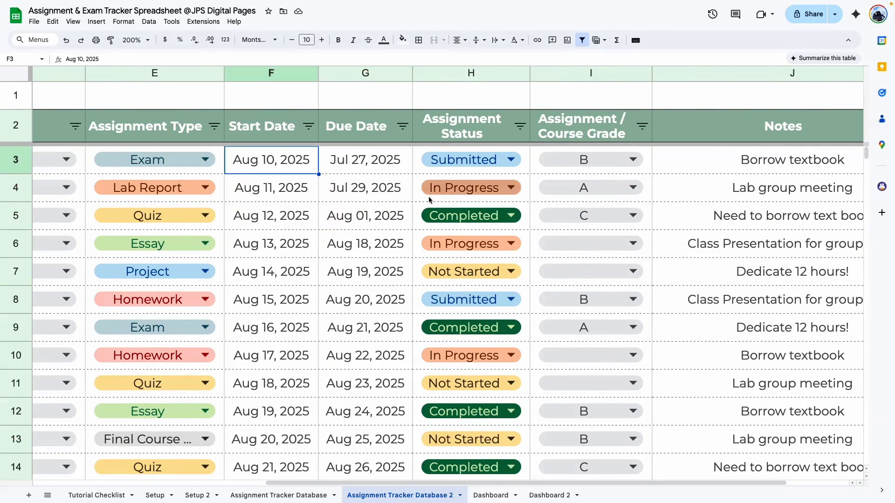
left_click(513, 189)
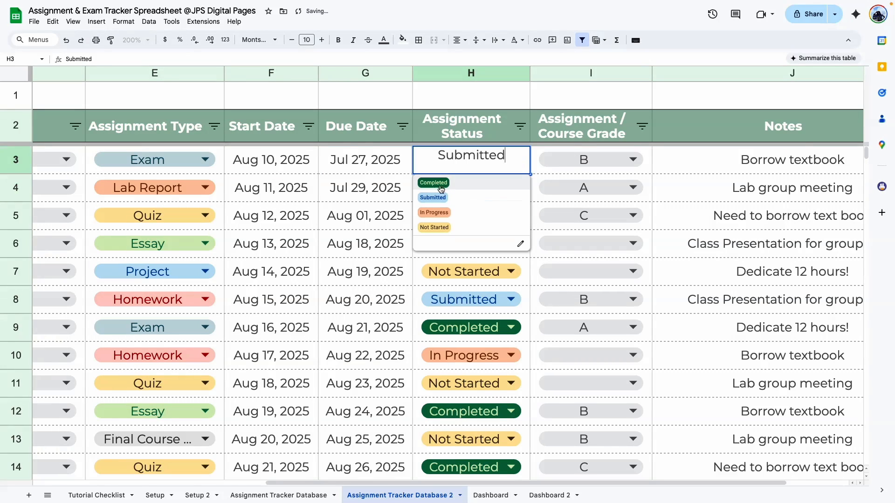
left_click(441, 188)
left_click_drag(361, 161, 361, 215)
left_click(555, 495)
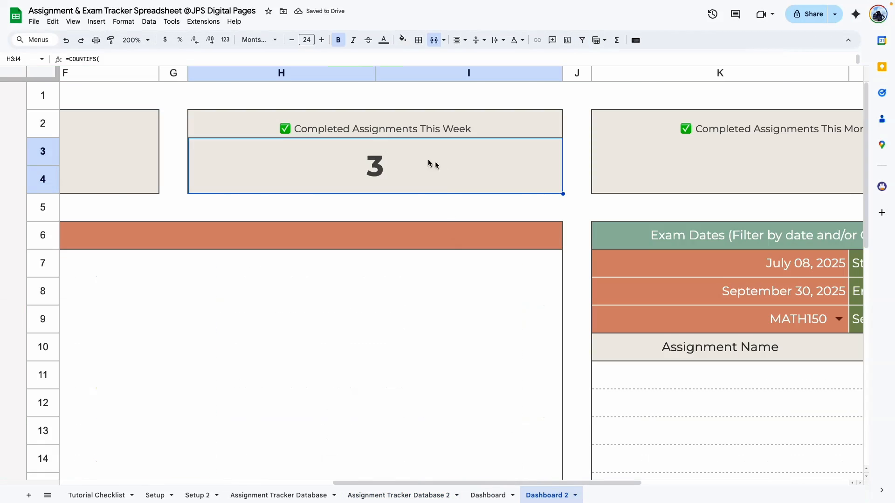
Copy the Completed Assignments This Month COUNTIFS formula from K3 on the Dashboard sheet.
left_click_drag(412, 483, 535, 478)
left_click(490, 496)
left_click_drag(507, 483, 498, 462)
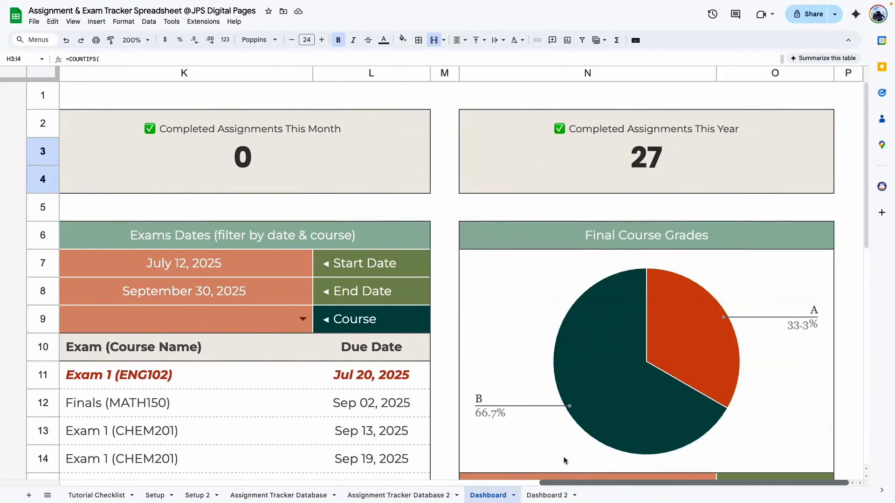
double_click(396, 189)
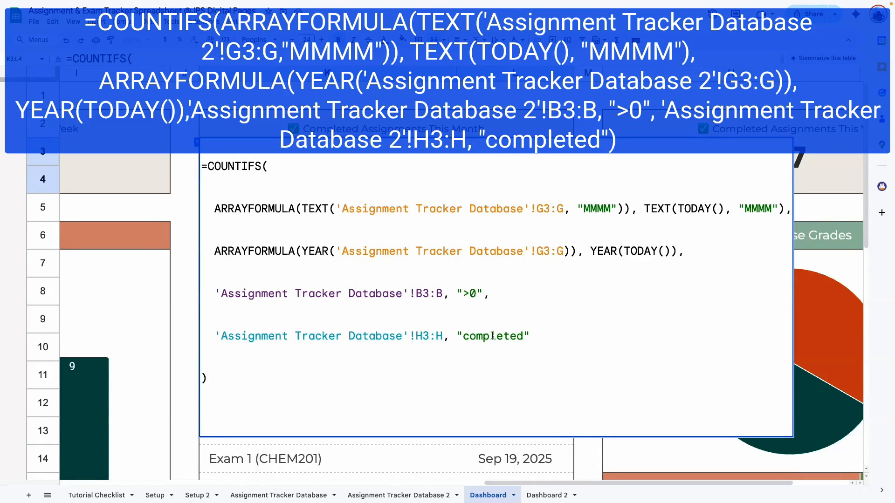
left_click_drag(413, 339, 504, 348)
key("Right")
left_click_drag(225, 362, 203, 157)
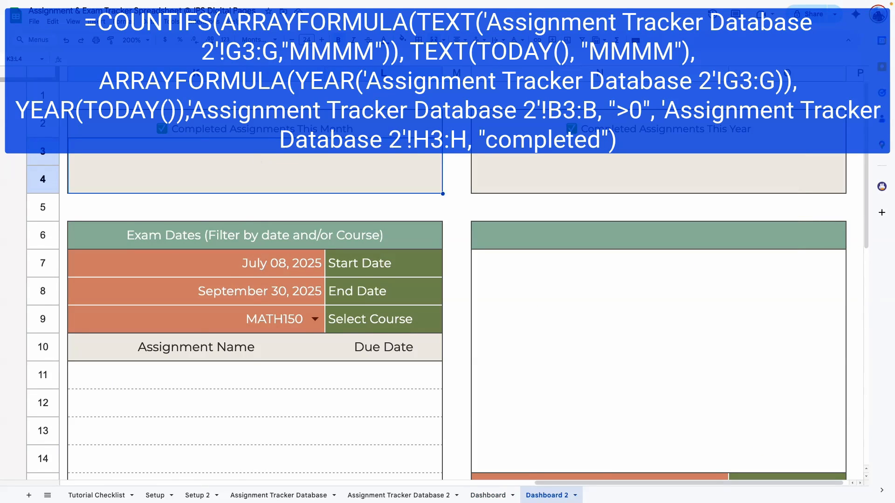
Paste the monthly completed COUNTIFS formula into K3 on Dashboard 2, pointing every range reference to 'Assignment Tracker Database 2'.
key("ctrl+v")
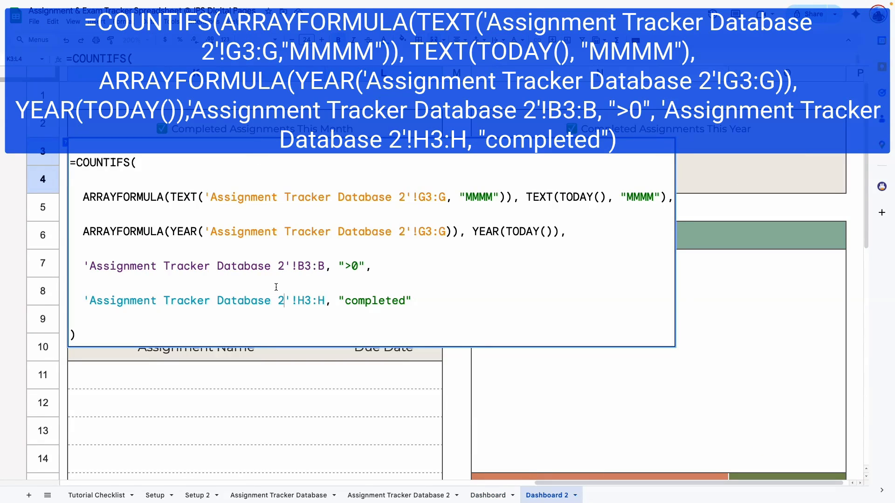
key("Return")
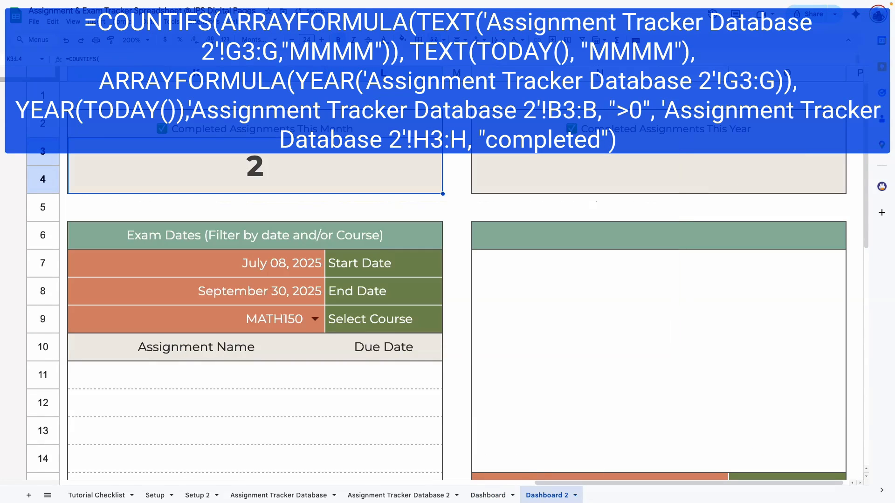
left_click(265, 281)
left_click(244, 173)
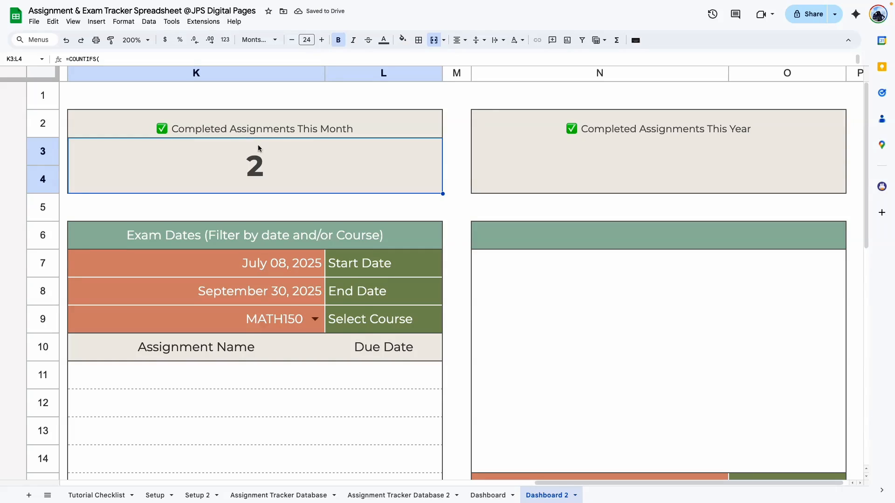
Copy the Completed Assignments This Year COUNTIFS formula from N3 on Dashboard into N3 on Dashboard 2, pointing its ranges to 'Assignment Tracker Database 2'.
left_click(499, 495)
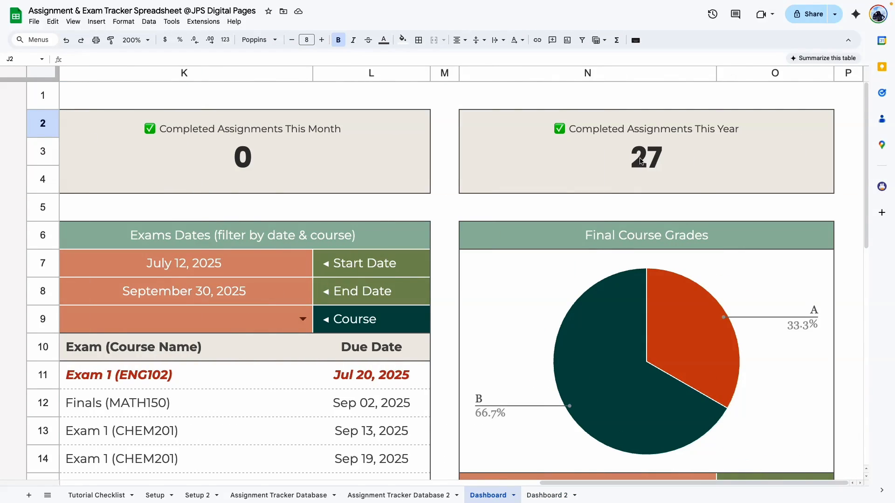
left_click(641, 160)
double_click(639, 161)
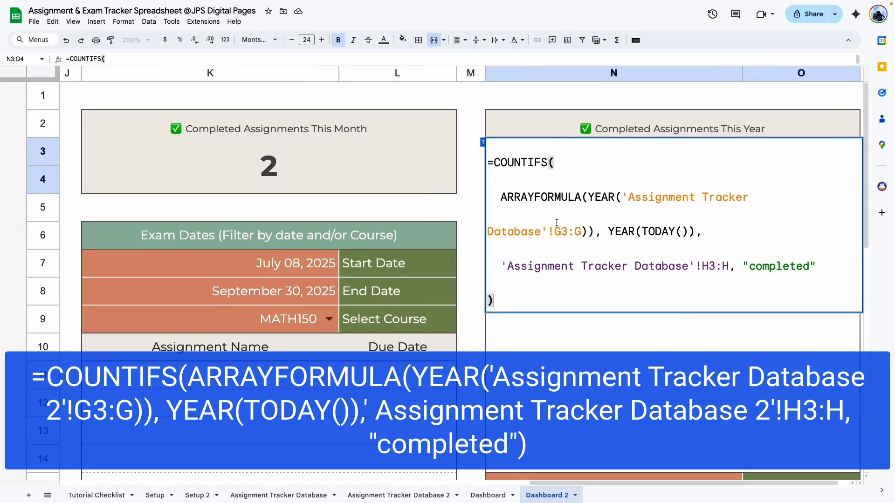
key("shift+Return")
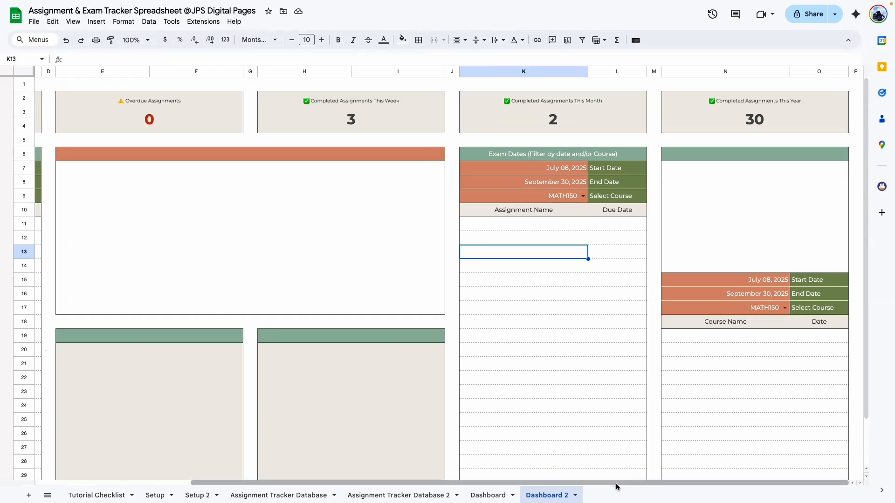
Copy the SORT/FILTER formula for the assignment and due date list from B11 on the Dashboard sheet.
left_click_drag(419, 484, 265, 483)
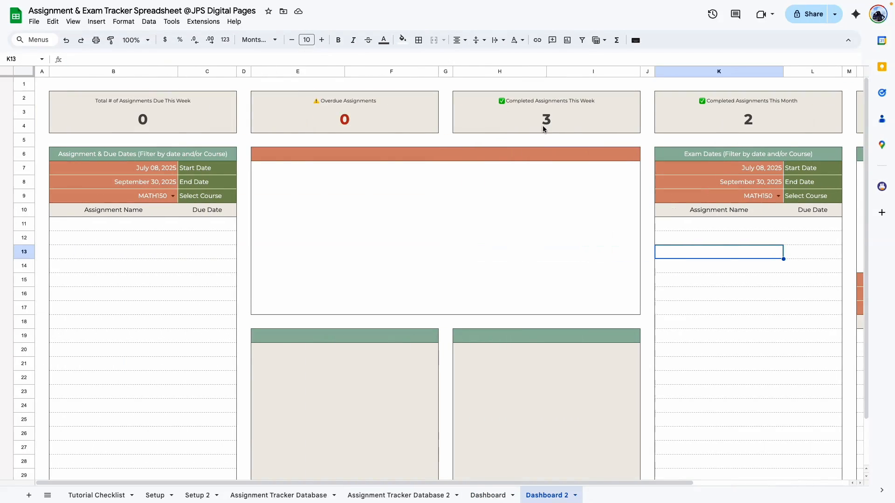
left_click_drag(97, 220, 184, 447)
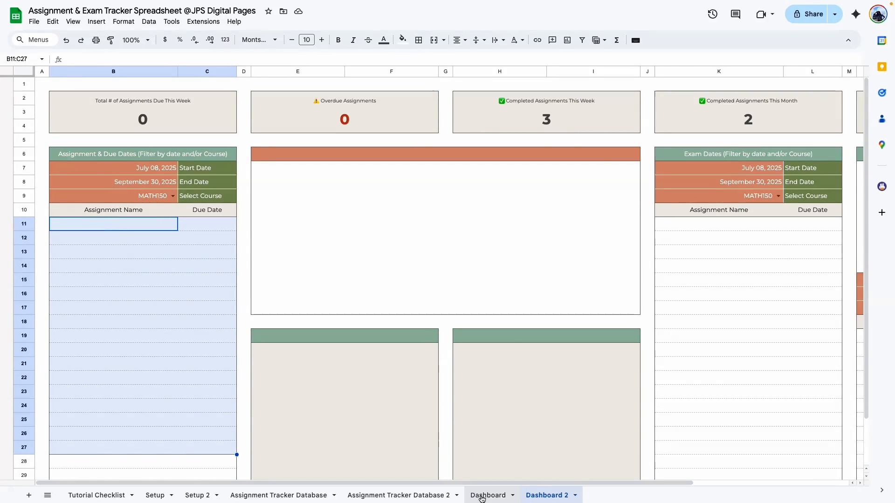
left_click(482, 497)
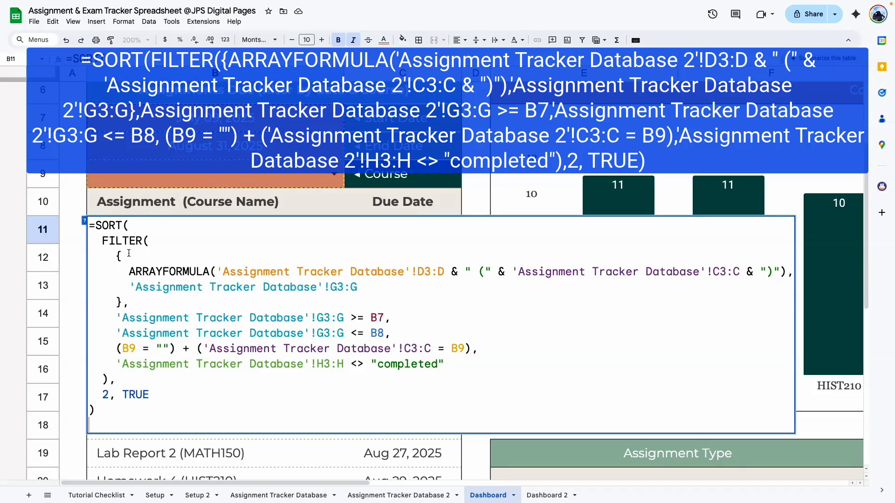
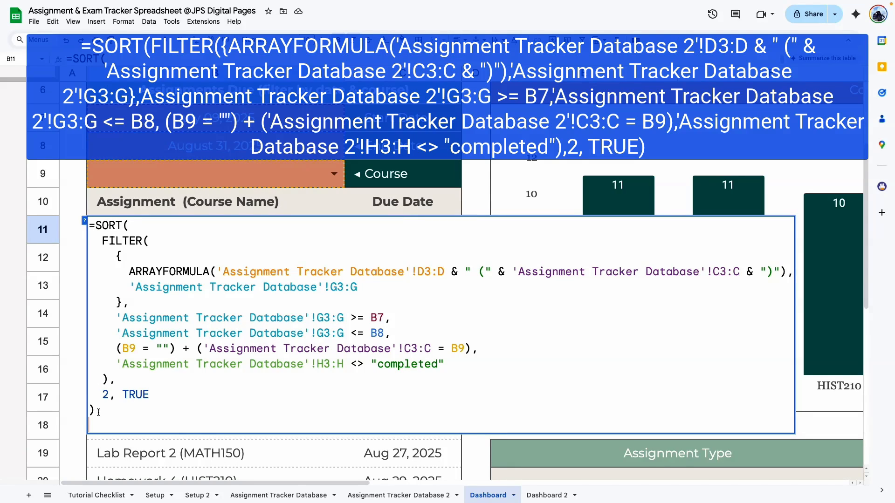
left_click_drag(99, 412, 86, 229)
key("ctrl+c")
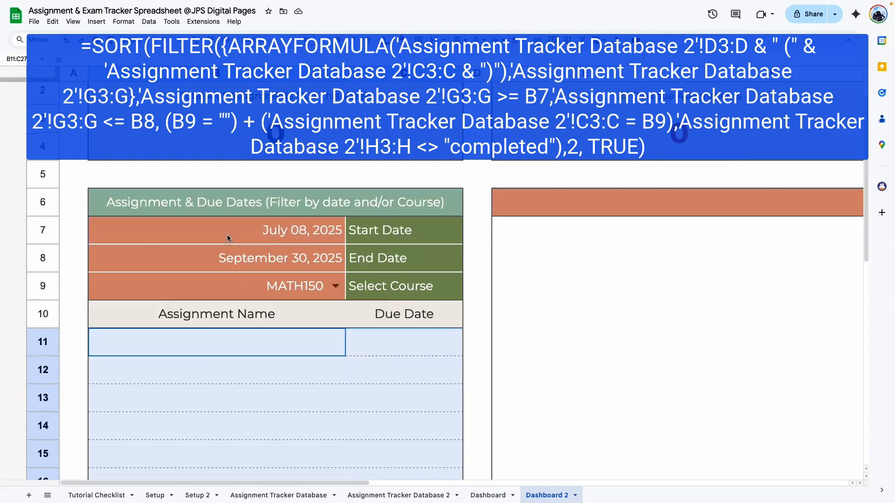
Paste the SORT/FILTER formula into B11 on Dashboard 2 and point the D3:D and returned G3:G ranges to 'Assignment Tracker Database 2'.
scroll(228, 234, "down", 3)
double_click(192, 222)
key("ctrl+v")
left_click(403, 247)
type("2")
left_click(319, 263)
type("2")
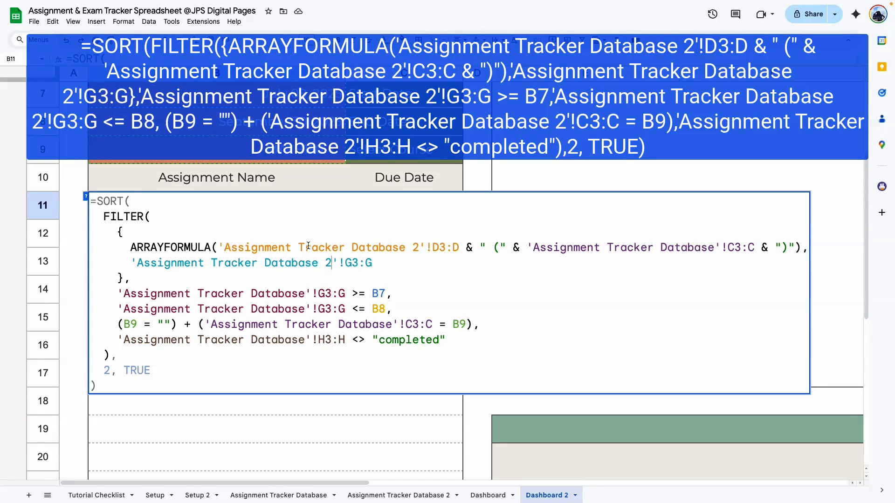
Point the formula's two G3:G date conditions, both C3:C references and the H3:H reference to 'Assignment Tracker Database 2' and enter it.
left_click(305, 293)
type("2")
left_click(305, 309)
type("2")
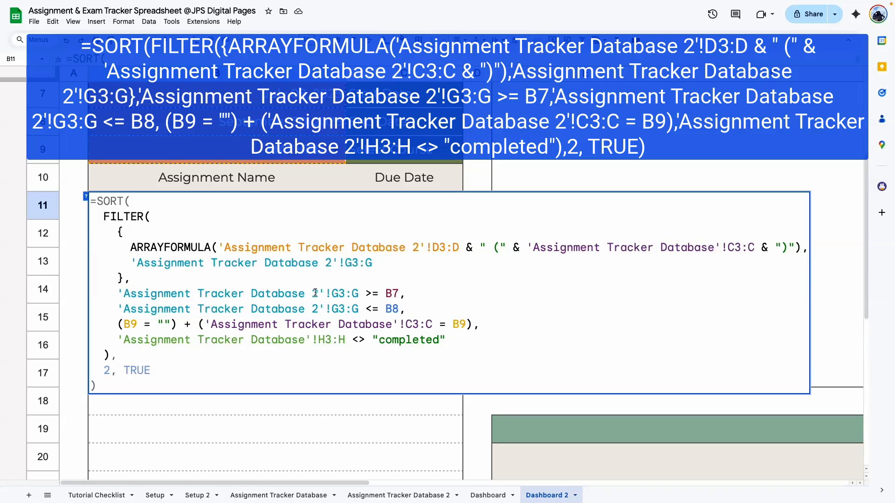
type(" 2")
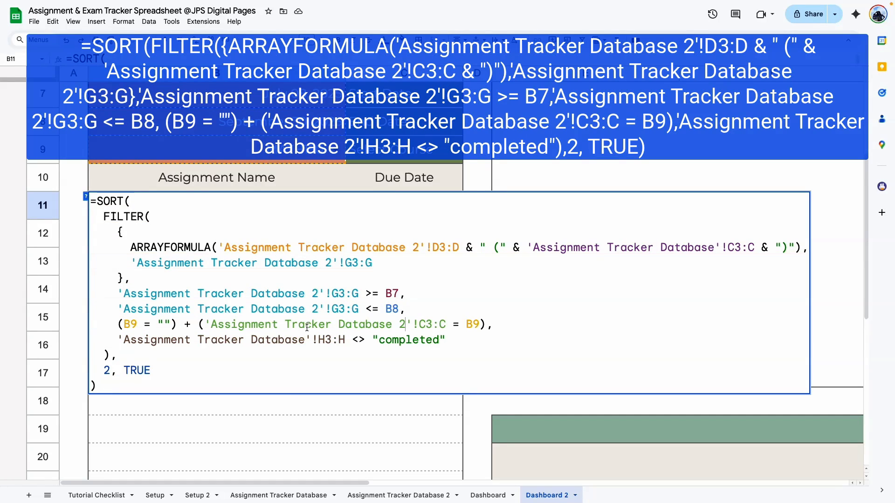
left_click(306, 340)
type("2")
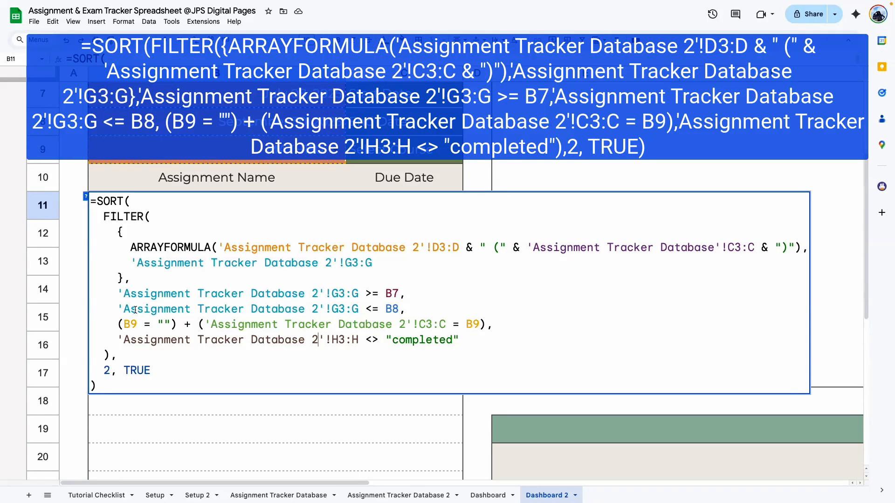
left_click(717, 247)
type("2")
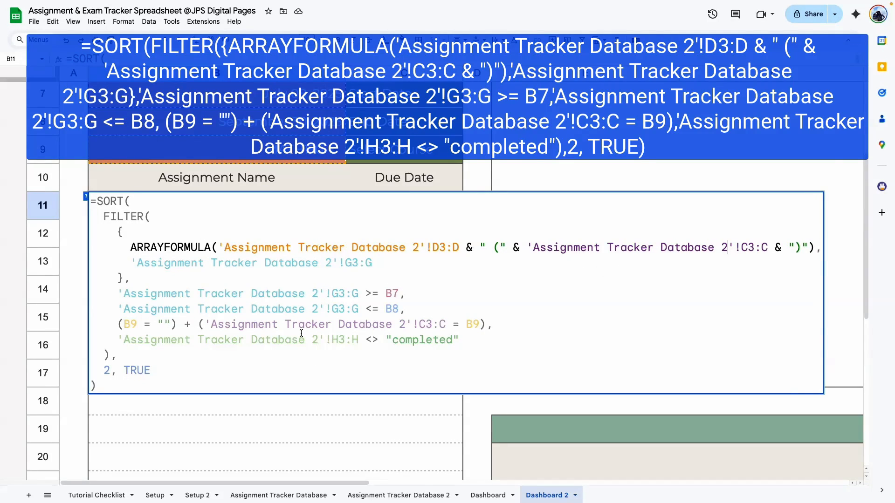
key("Return")
left_click(302, 334)
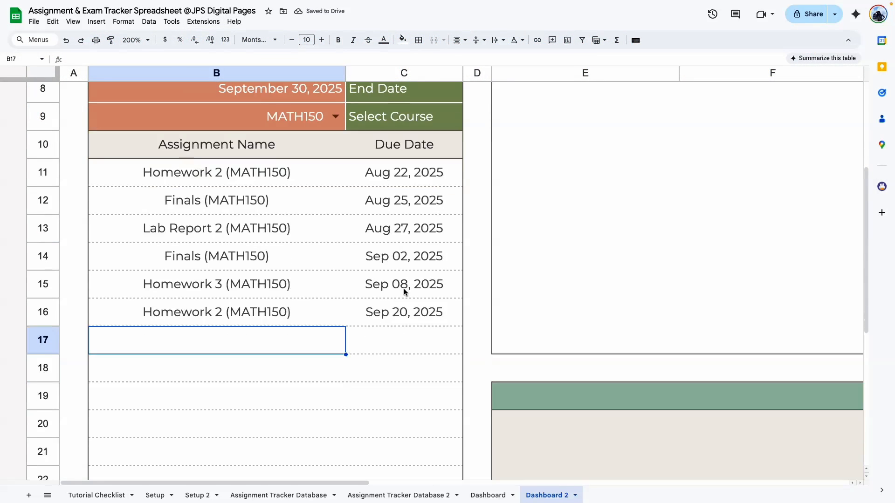
Make the Assignment Name and Due Date headers in row 10 of the assignment list bold.
scroll(399, 233, "up", 1)
left_click_drag(403, 205, 403, 344)
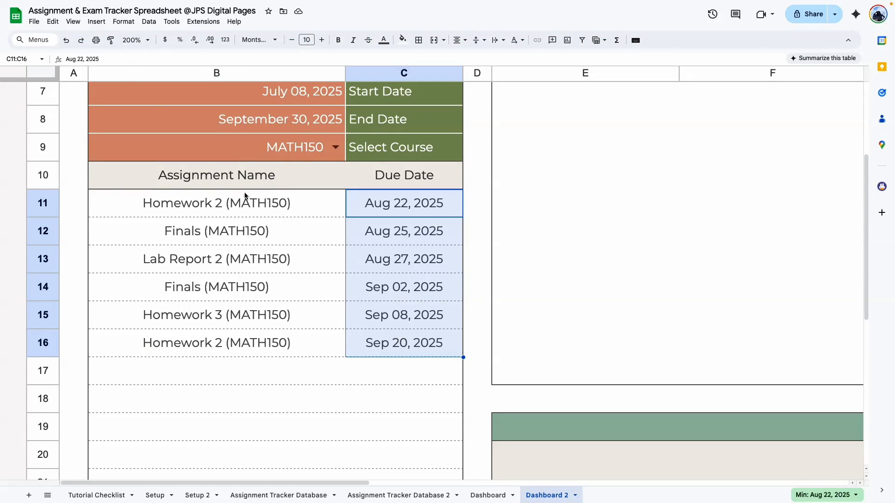
left_click(338, 40)
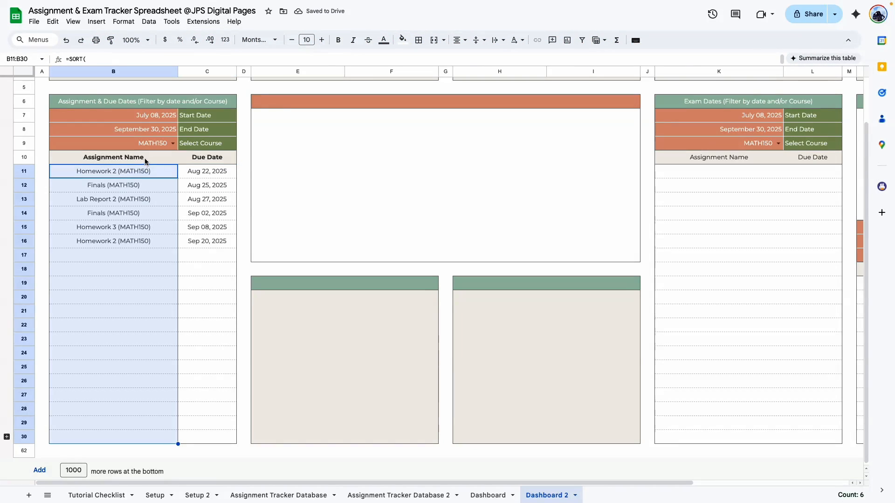
Left-align the Assignment Name column from its header in B10 down to B61.
left_click_drag(144, 160, 154, 440)
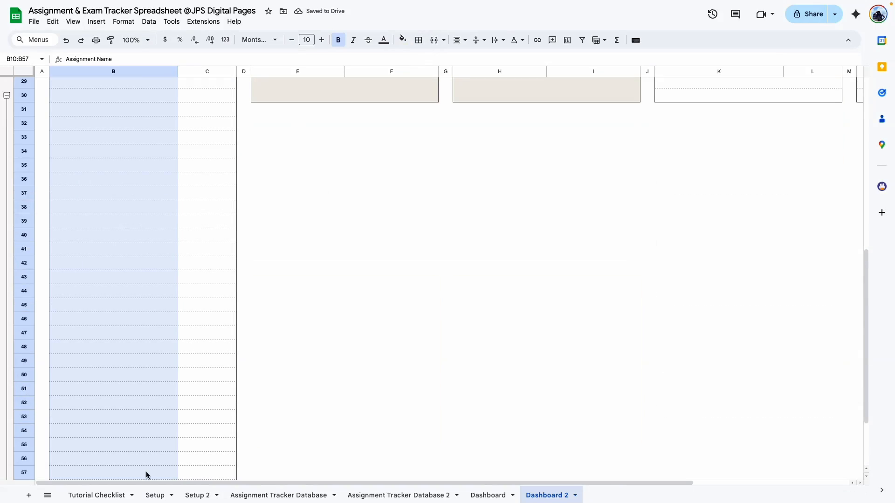
left_click_drag(146, 476, 156, 494)
left_click_drag(156, 494, 154, 436)
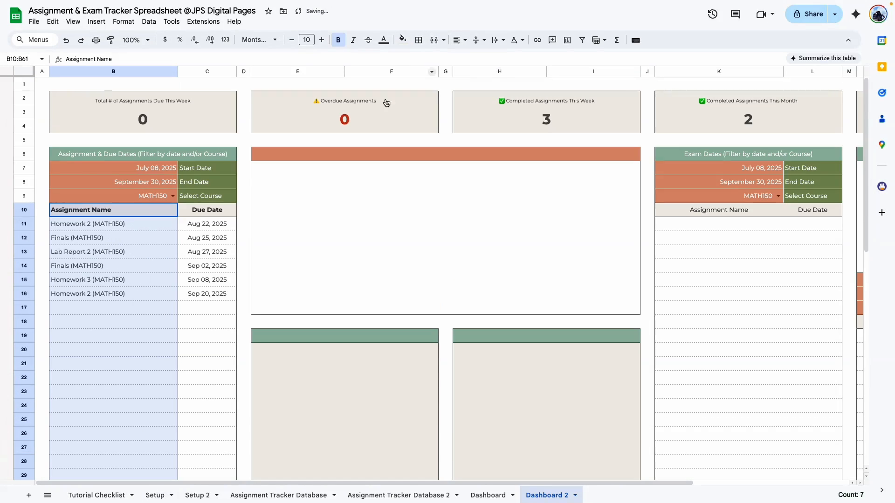
left_click(171, 366)
scroll(158, 335, "down", 1)
left_click(203, 211)
left_click(139, 349)
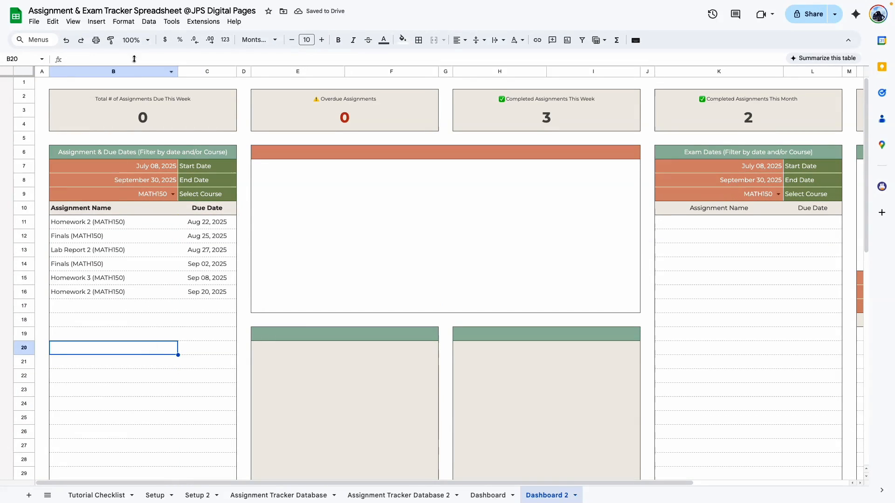
left_click(200, 320)
scroll(142, 121, "up", 1)
left_click(145, 196)
left_click(153, 335)
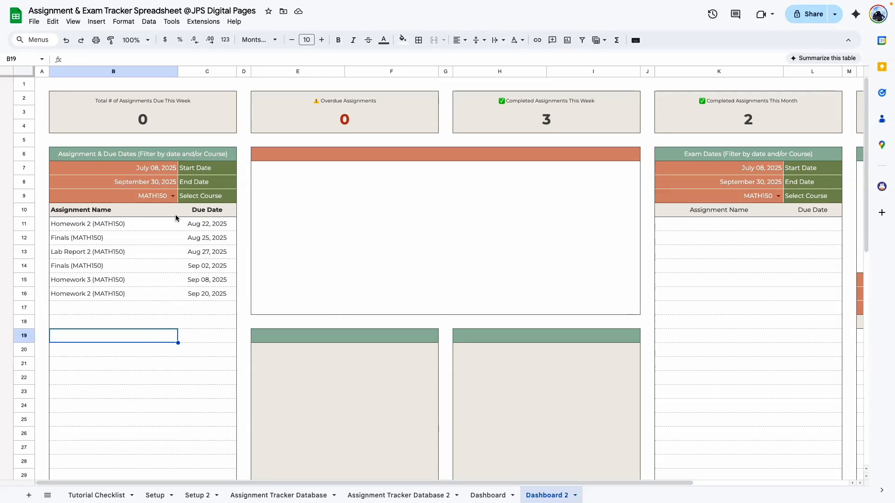
Clear the Select Course filter in B9 of the assignment list.
left_click(153, 195)
key("Delete")
left_click(150, 372)
Review the assignments and due dates listed for all courses, including the rows below row 30.
scroll(150, 373, "down", 7)
scroll(150, 372, "up", 3)
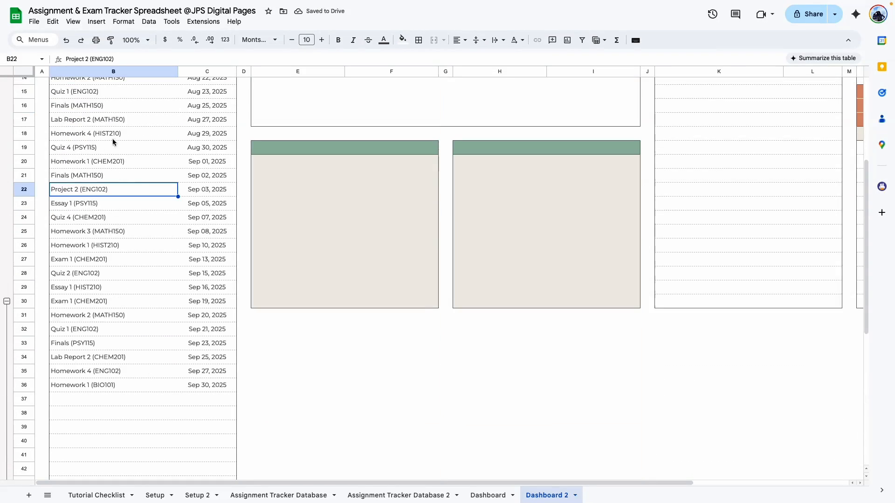
scroll(115, 145, "down", 1)
left_click(133, 362)
scroll(124, 287, "down", 5)
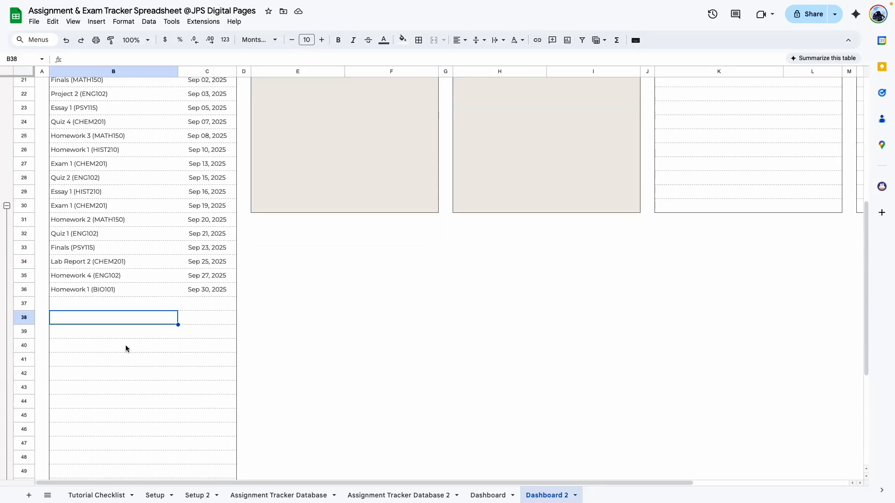
scroll(122, 339, "up", 8)
left_click(136, 257)
scroll(137, 237, "down", 4)
scroll(139, 234, "up", 4)
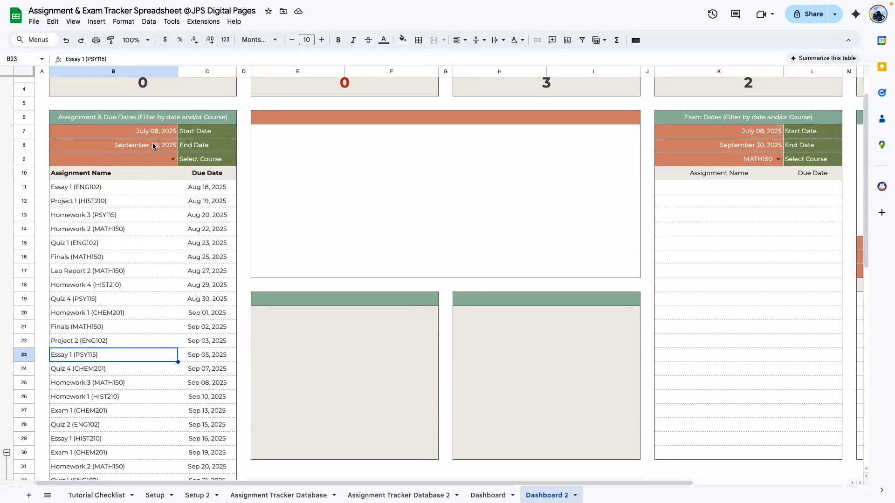
Set the assignment list's End Date in B8 to August 31, 2025, and collapse the grouped rows below row 30.
double_click(155, 135)
left_click(181, 217)
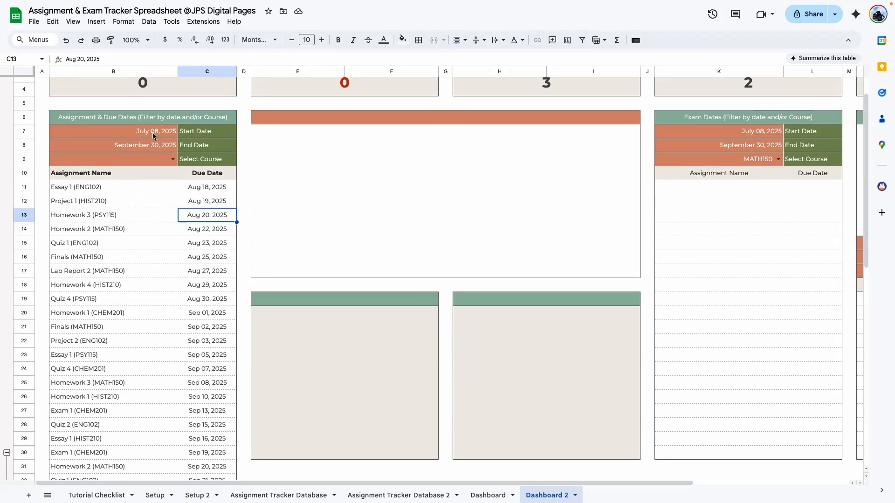
left_click(150, 146)
double_click(150, 146)
left_click(143, 163)
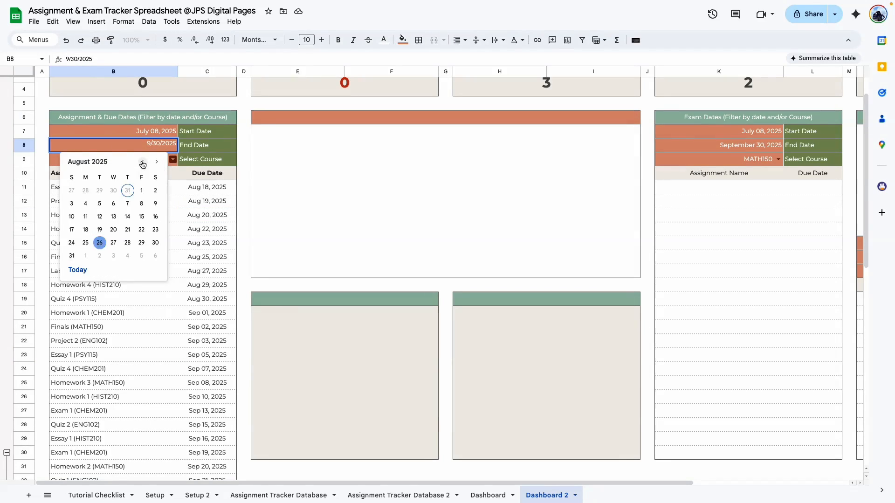
left_click(70, 256)
left_click(7, 453)
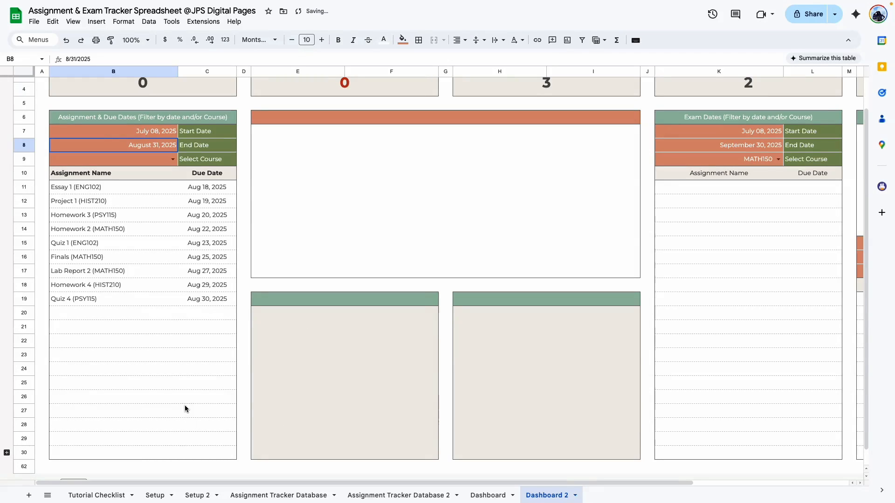
left_click(135, 332)
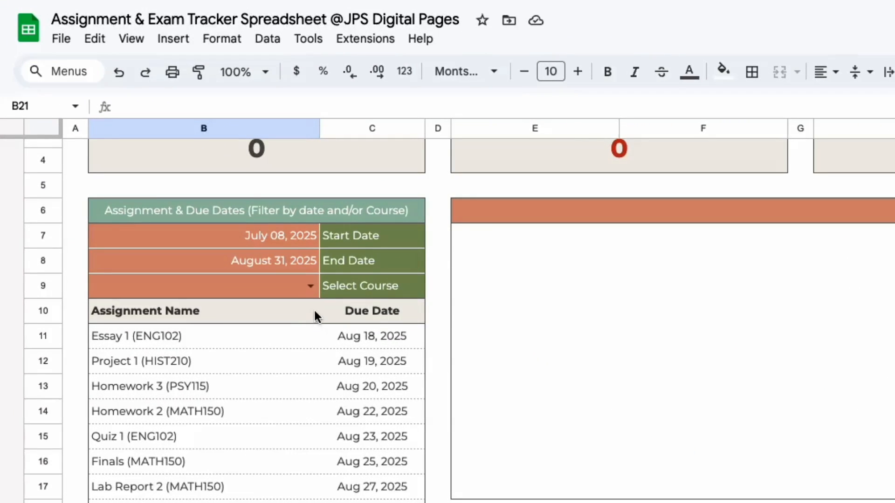
Filter the assignment list to course CHEM201 in B9 and check the result in B11.
left_click(173, 159)
left_click(136, 335)
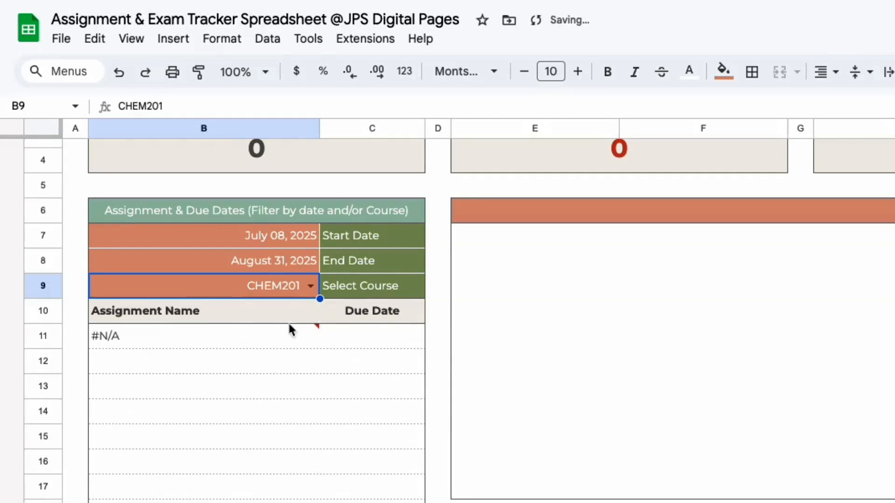
left_click(240, 338)
left_click(199, 359)
left_click(241, 340)
left_click(189, 386)
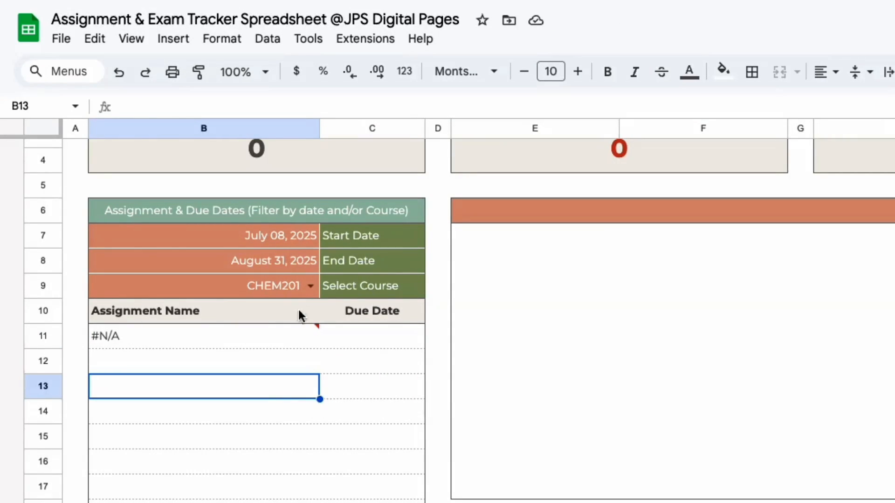
Filter the assignment list to course MATH150 in B9 and check the rows listed in B11:C13.
left_click(311, 287)
left_click(310, 287)
left_click(310, 288)
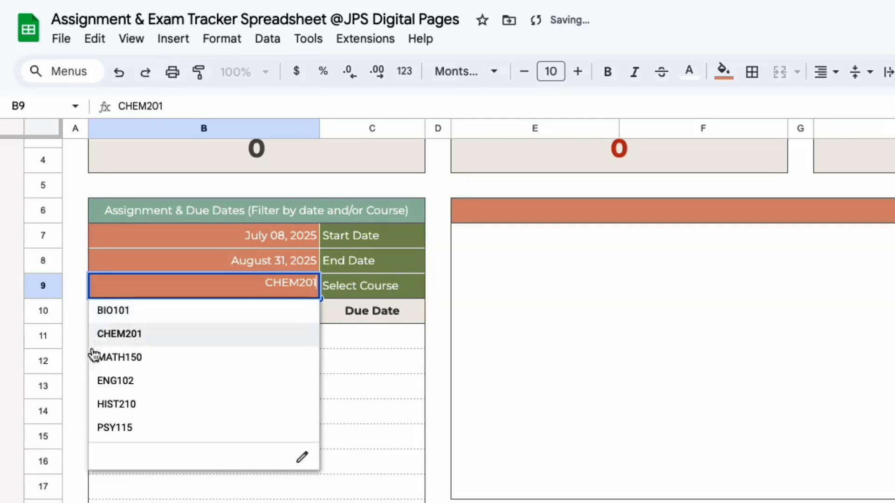
left_click(125, 361)
left_click_drag(309, 343, 398, 376)
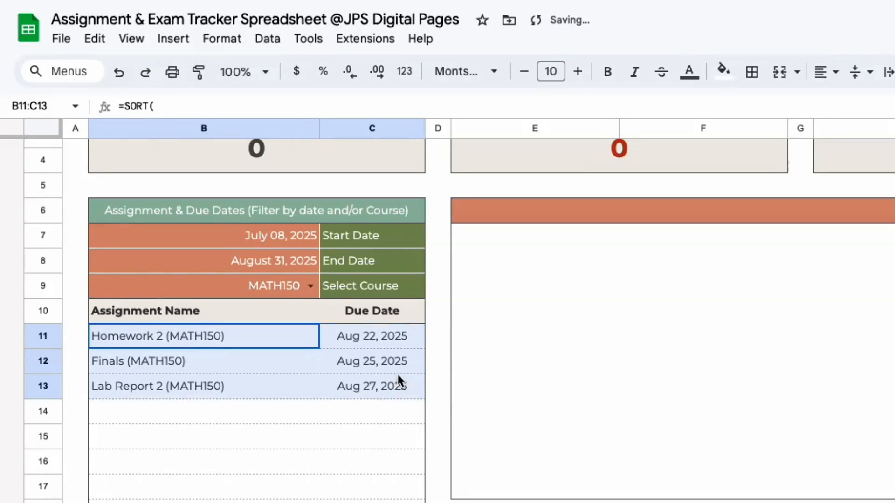
Switch the assignment list's course filter in B9 back to CHEM201 and check the result in B11.
left_click(284, 502)
left_click(310, 287)
left_click(149, 334)
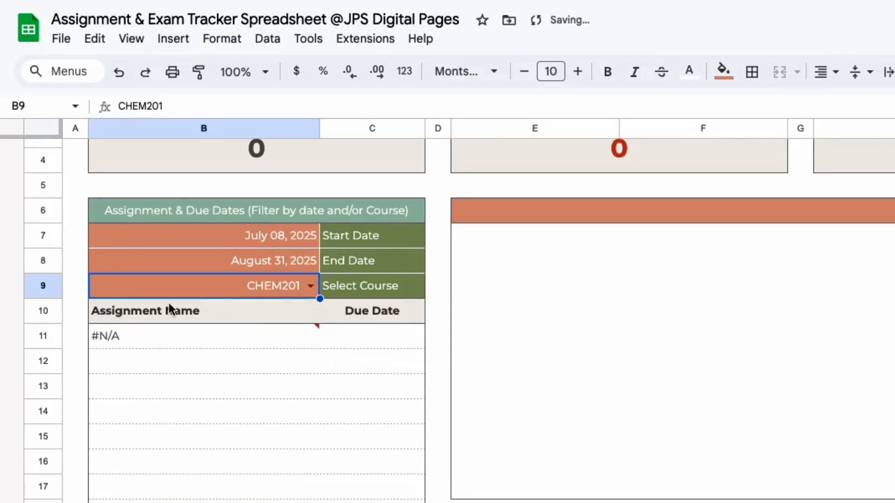
left_click(122, 346)
left_click(201, 471)
mouse_move(292, 331)
Wrap the SORT formula in B11 in IFERROR with "None" as the fallback value.
left_click(263, 73)
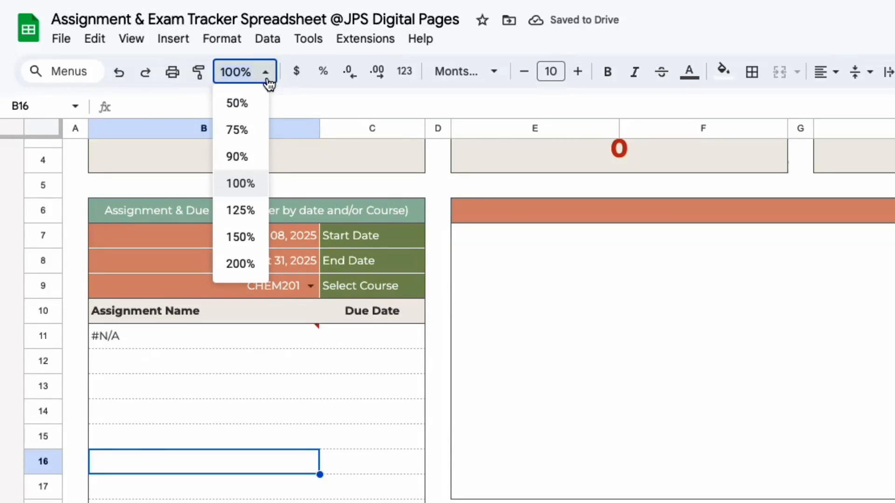
left_click(241, 265)
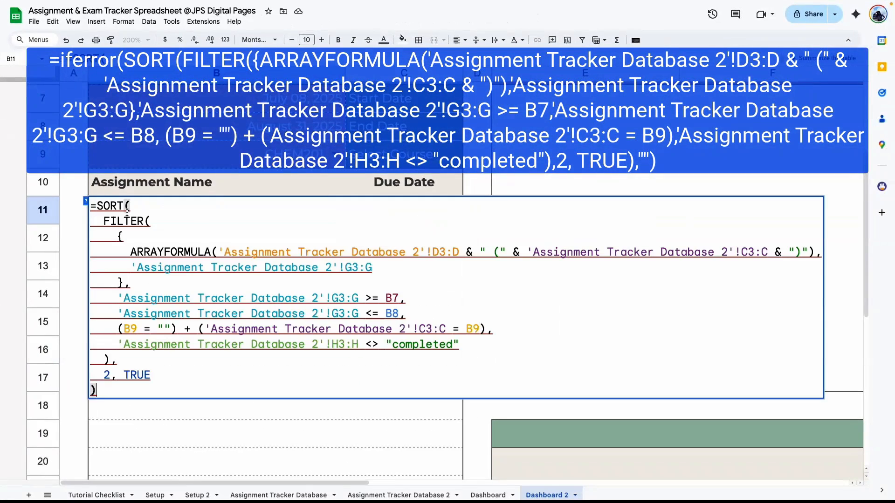
left_click(96, 205)
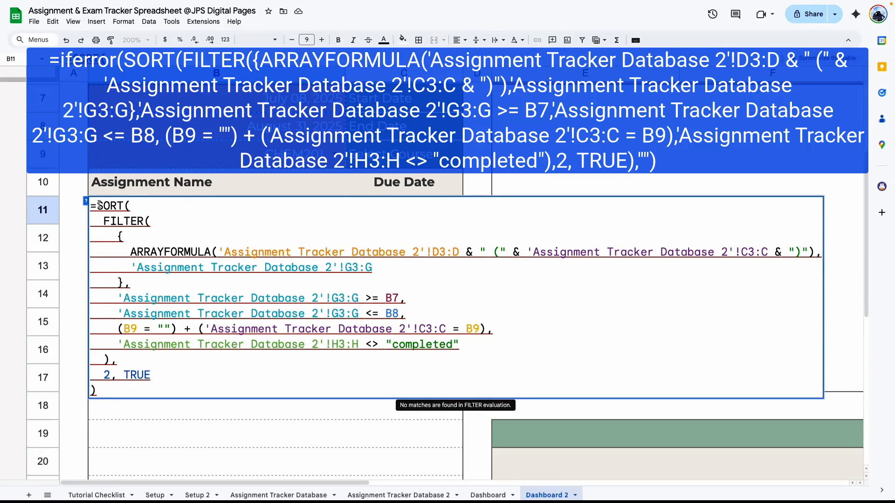
type("iferror(")
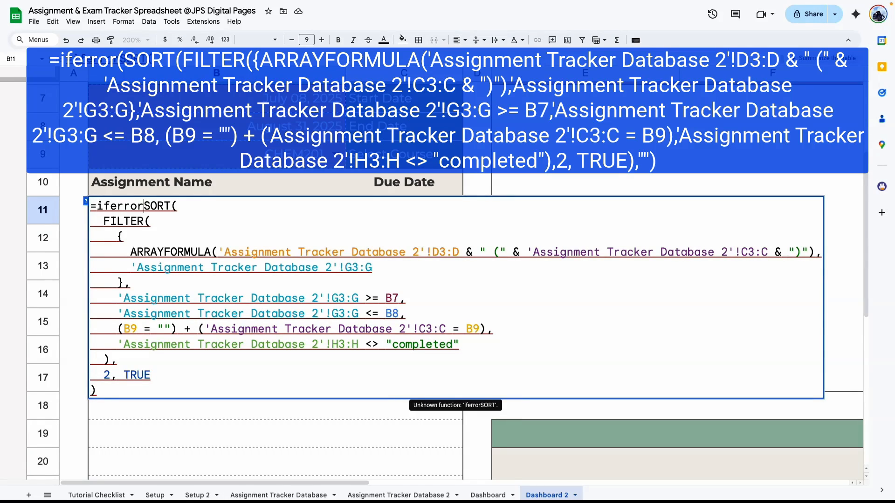
left_click(107, 390)
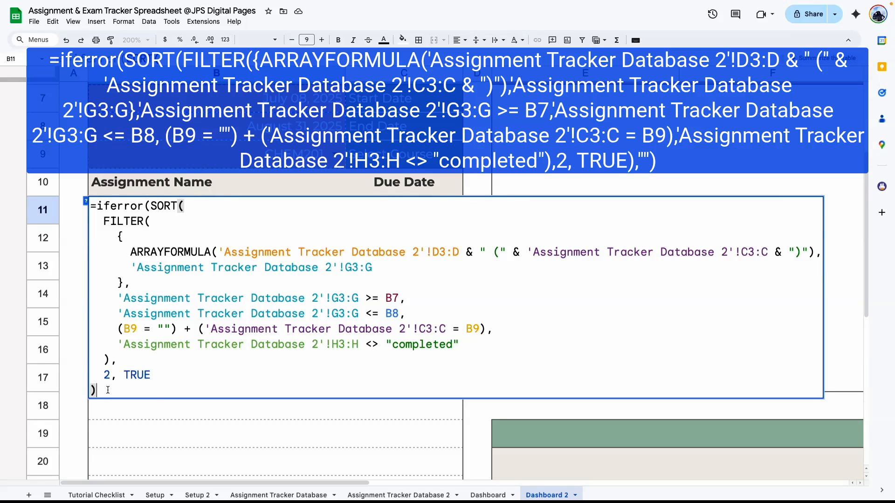
type(",")
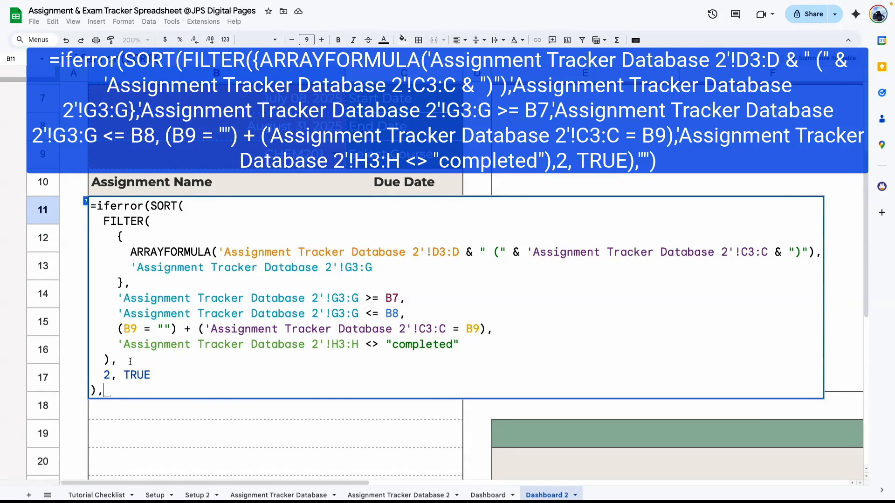
type("\"\")")
left_click(124, 391)
left_click(110, 389)
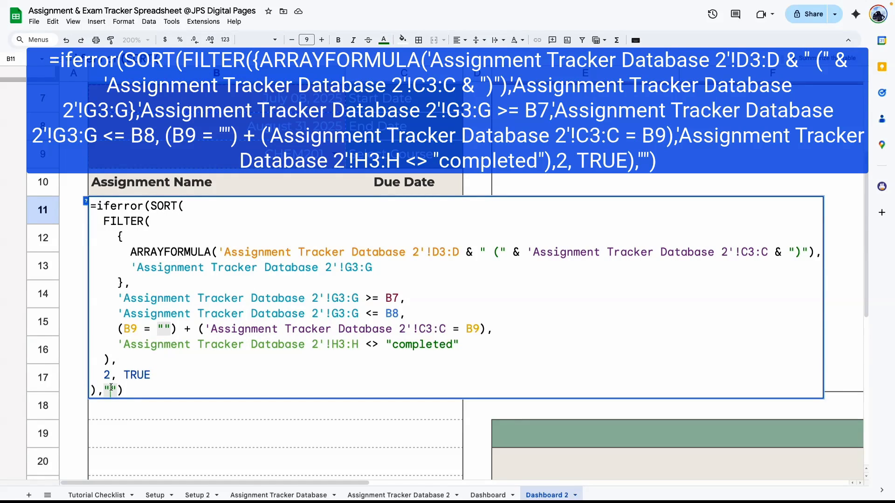
type("None")
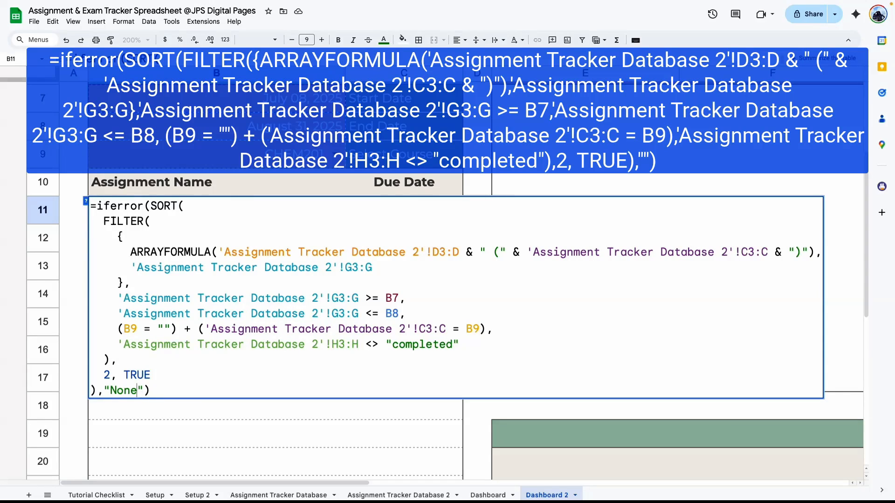
key("Return")
Remove the text None from the IFERROR fallback in B11, leaving an empty string "".
left_click(149, 312)
double_click(127, 207)
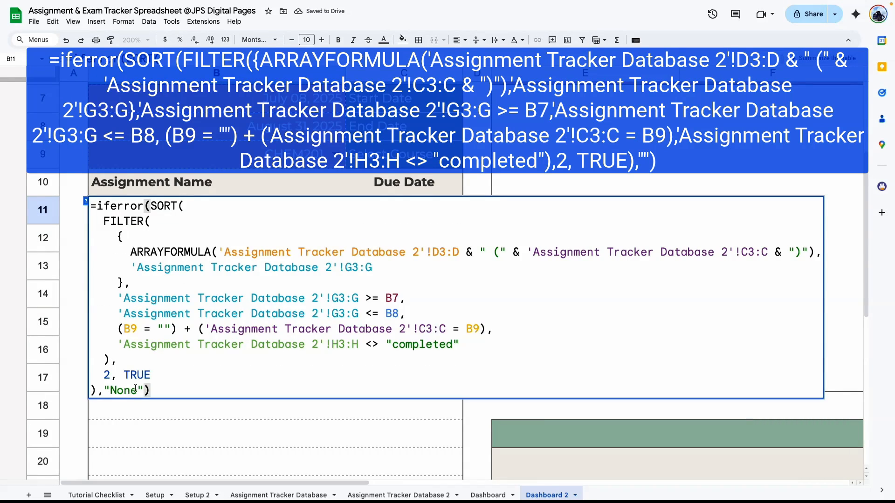
left_click_drag(138, 389, 110, 390)
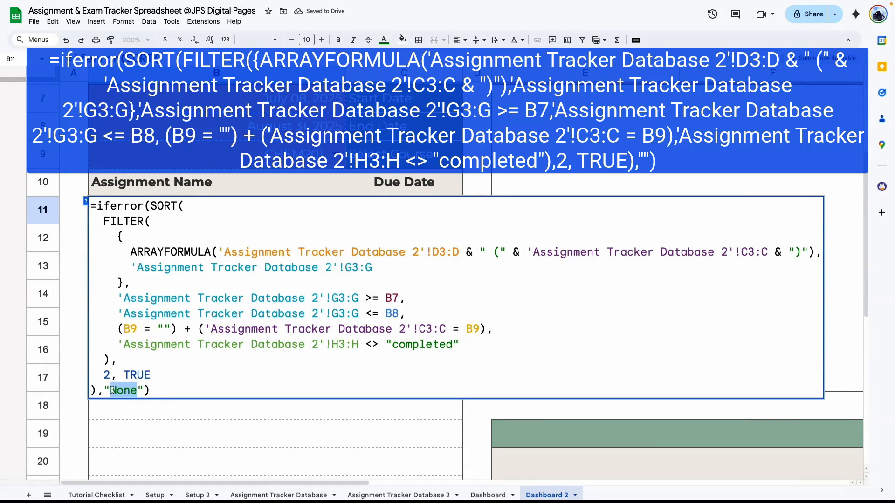
key("BackSpace")
key("Return")
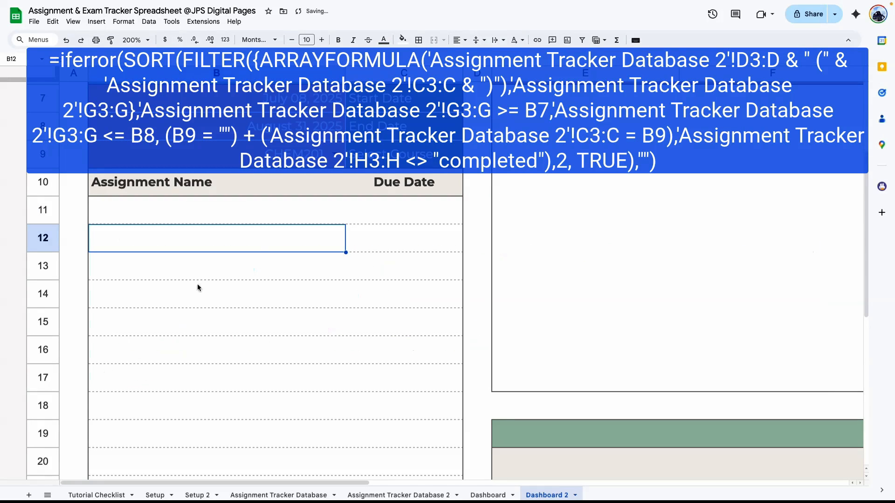
Clear the Select Course filter in B9 and review the assignments listed for all courses.
left_click(287, 267)
scroll(287, 267, "up", 5)
left_click(306, 326)
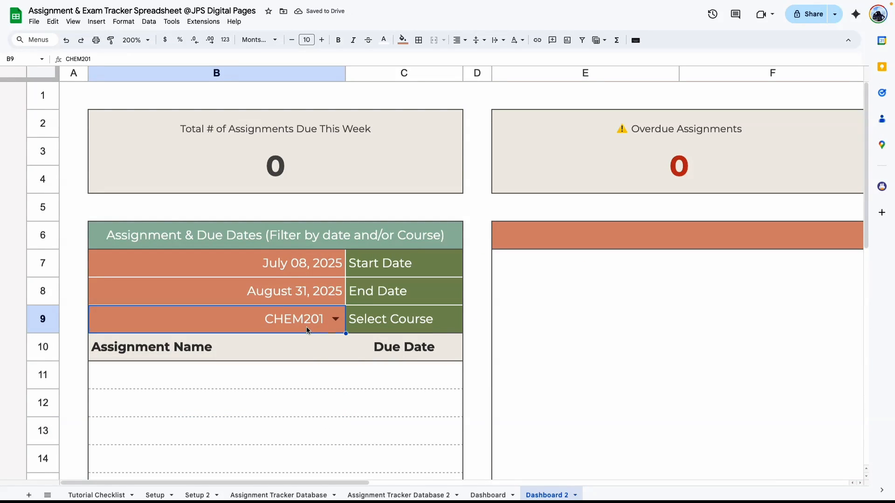
key("Delete")
scroll(286, 348, "down", 1)
scroll(272, 322, "down", 3)
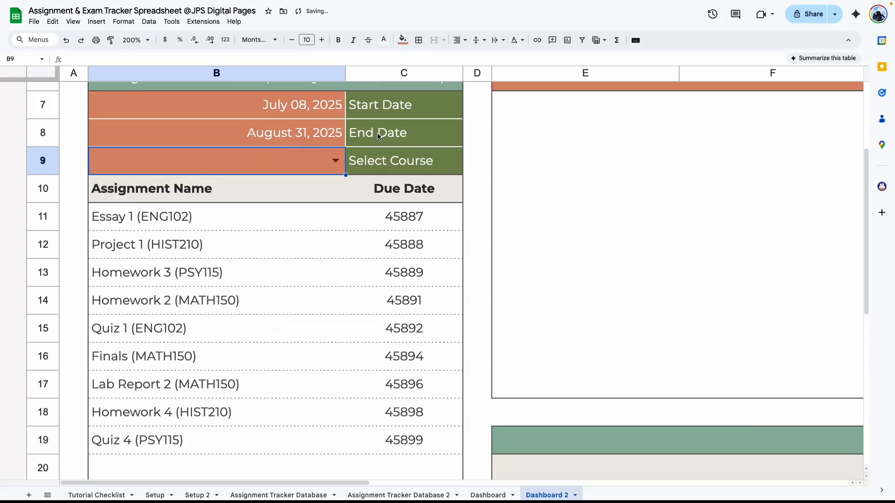
Test the IFERROR fallback by filtering B9 to CHEM201, and clear the course filter again.
left_click(334, 160)
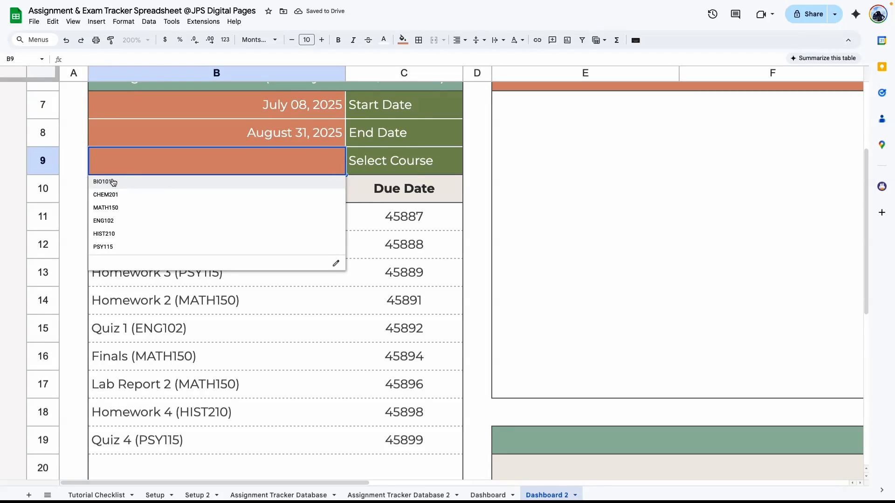
left_click(112, 193)
left_click(273, 220)
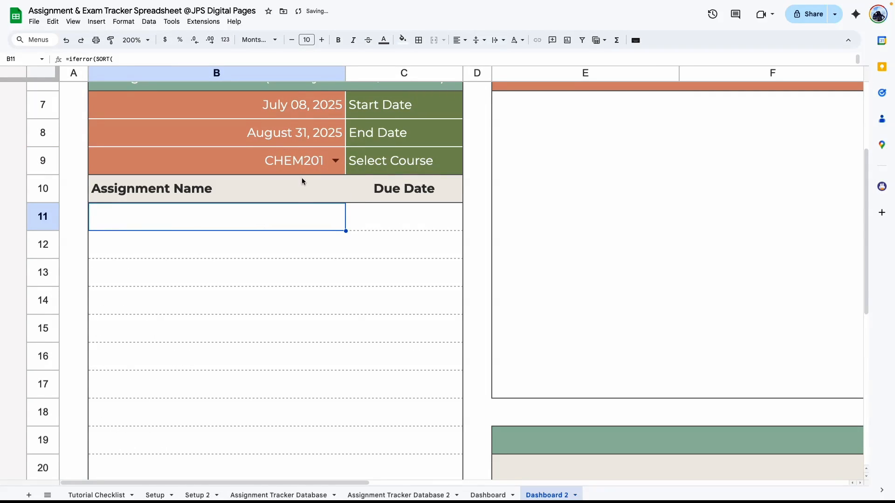
left_click(280, 165)
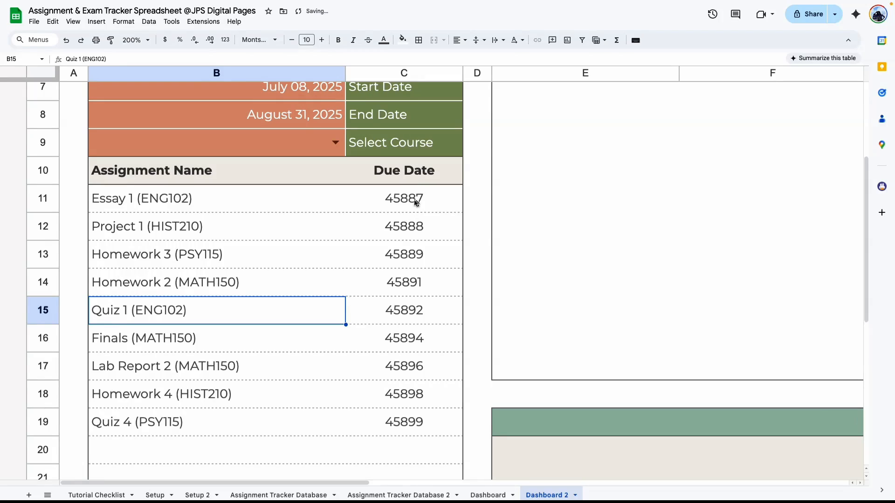
Format the assignment list's due dates in C11:C61 with the "Sep 26, 2008" date style.
left_click(135, 40)
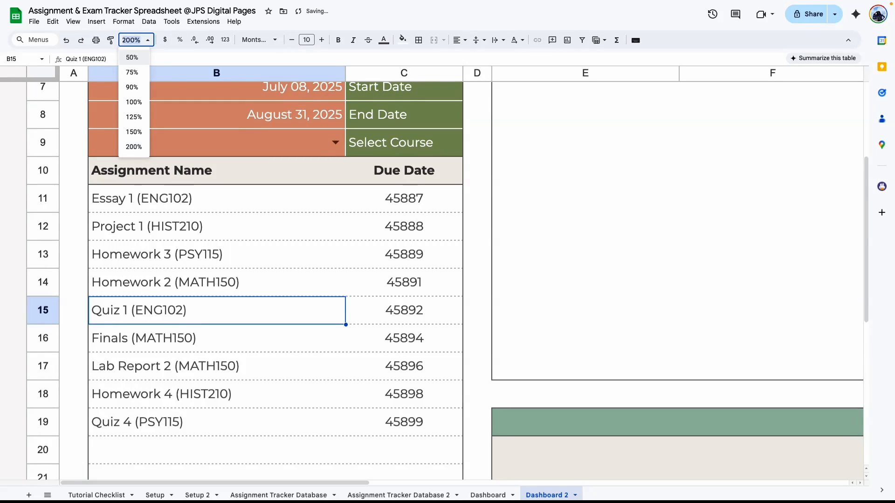
left_click(137, 103)
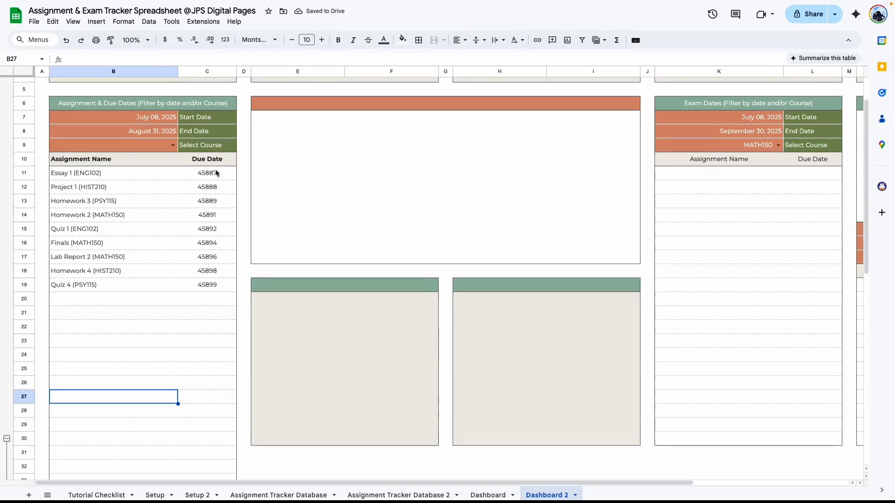
left_click_drag(215, 172, 207, 485)
left_click(124, 22)
mouse_move(140, 61)
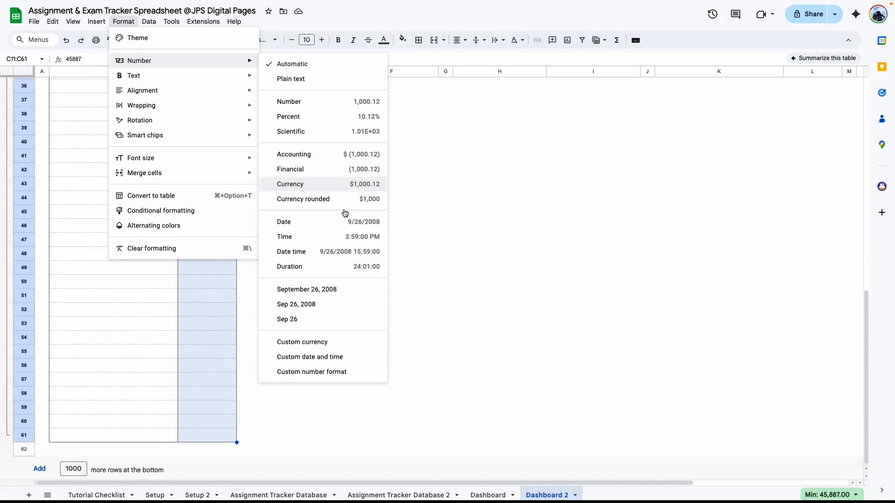
left_click(297, 304)
left_click(175, 301)
scroll(168, 273, "up", 10)
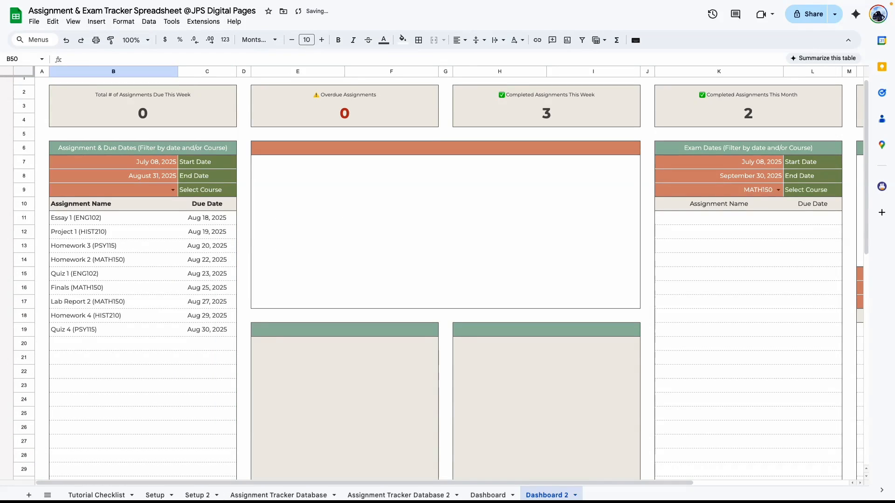
scroll(192, 327, "up", 4)
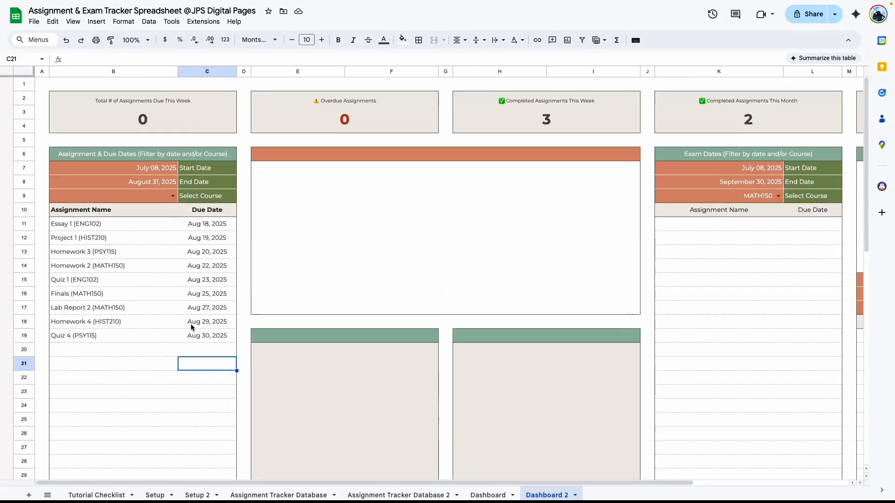
scroll(191, 327, "down", 4)
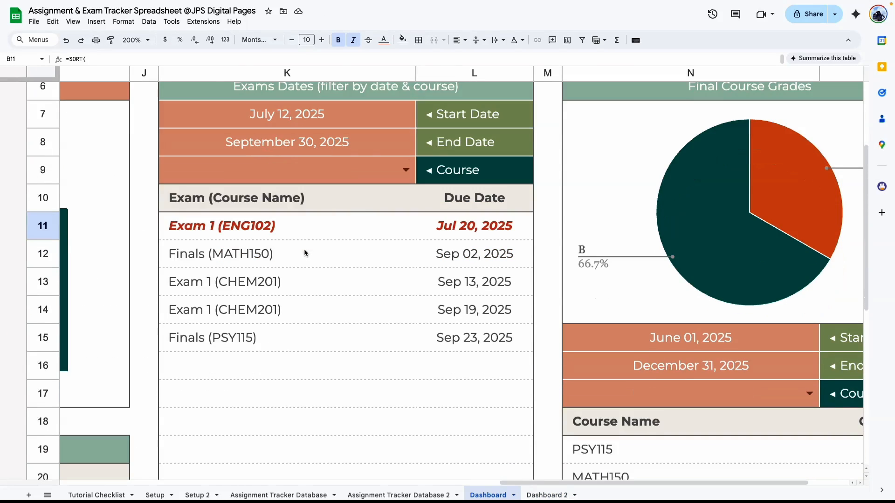
Examine the "exam" and "completed" criteria in Dashboard's K11 exam formula, and check the assignment type column in Assignment Tracker Database 2.
double_click(184, 232)
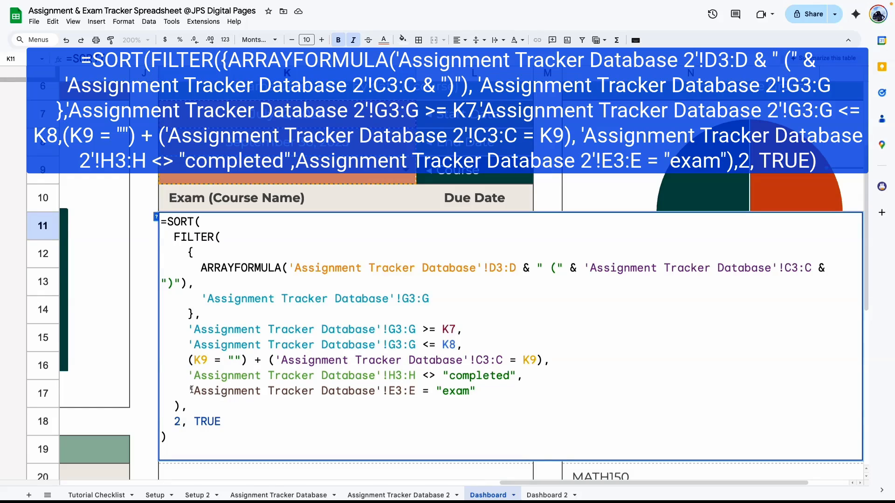
left_click_drag(442, 392, 467, 392)
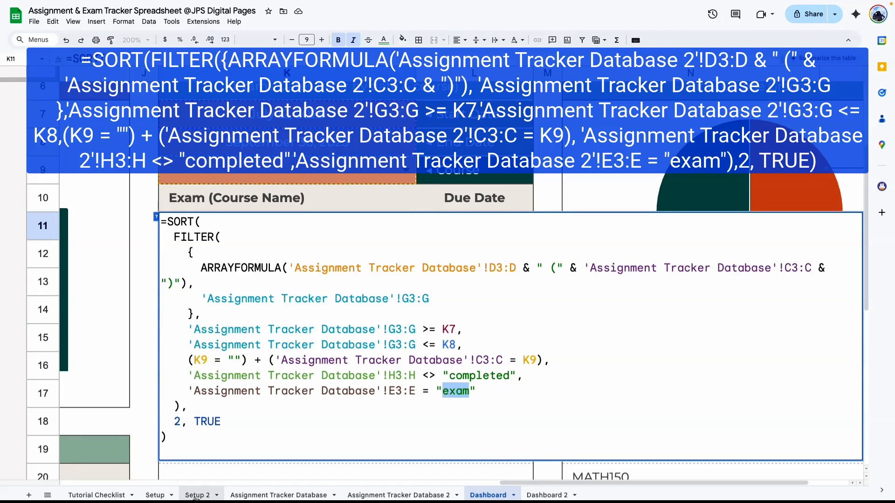
left_click(398, 495)
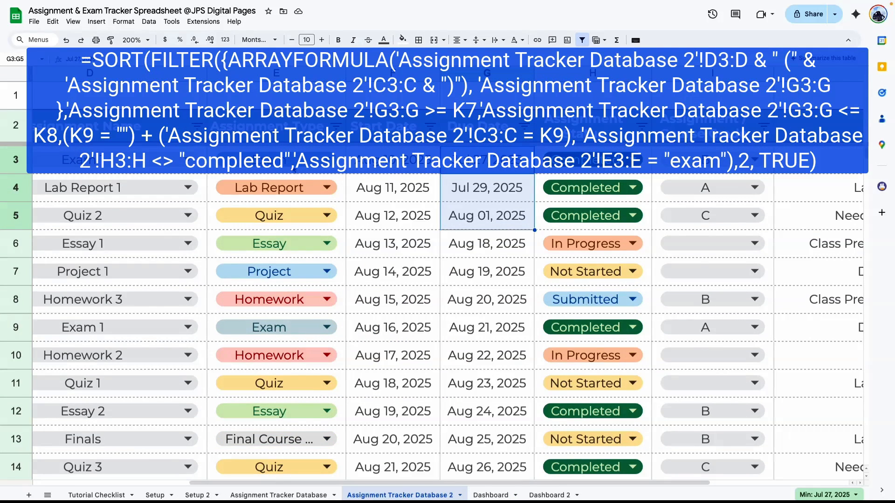
left_click(259, 172)
left_click(488, 495)
left_click_drag(441, 391, 468, 391)
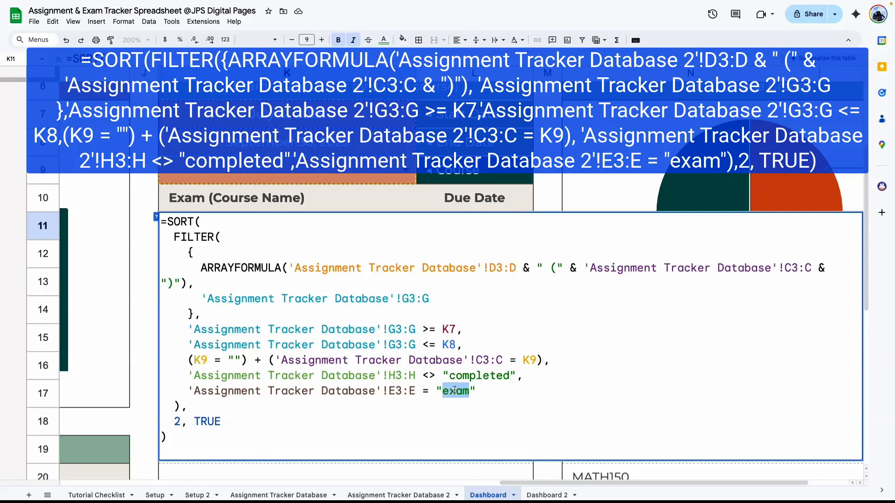
left_click_drag(450, 375, 510, 376)
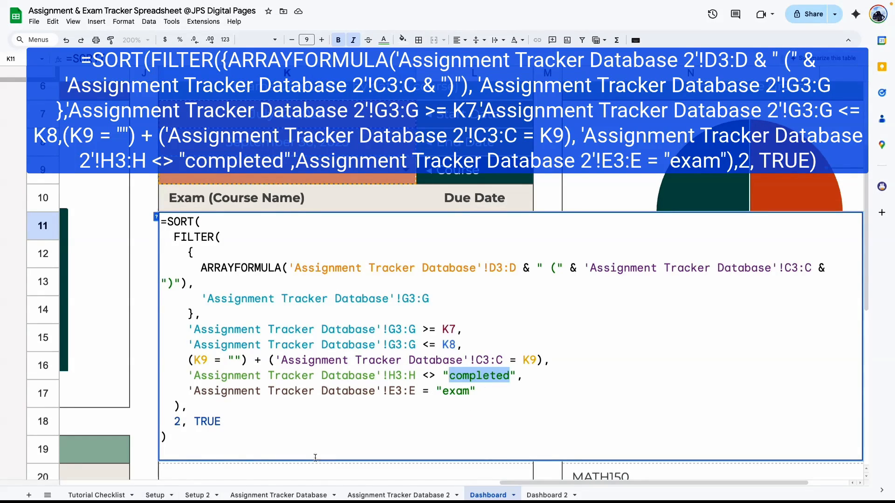
Check the Status options on the Setup 2 sheet and look at the Assignment Tracker Database 2 sheet.
left_click(197, 495)
scroll(513, 470, "right", 5)
left_click(518, 315)
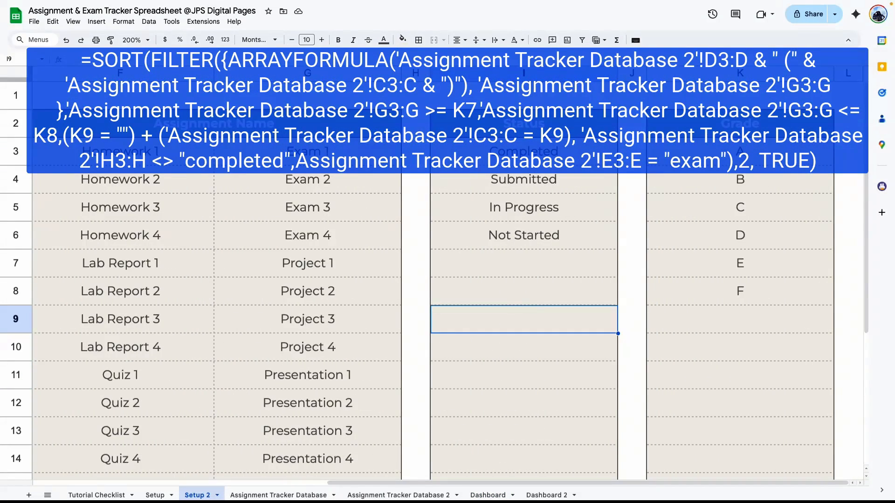
left_click(399, 495)
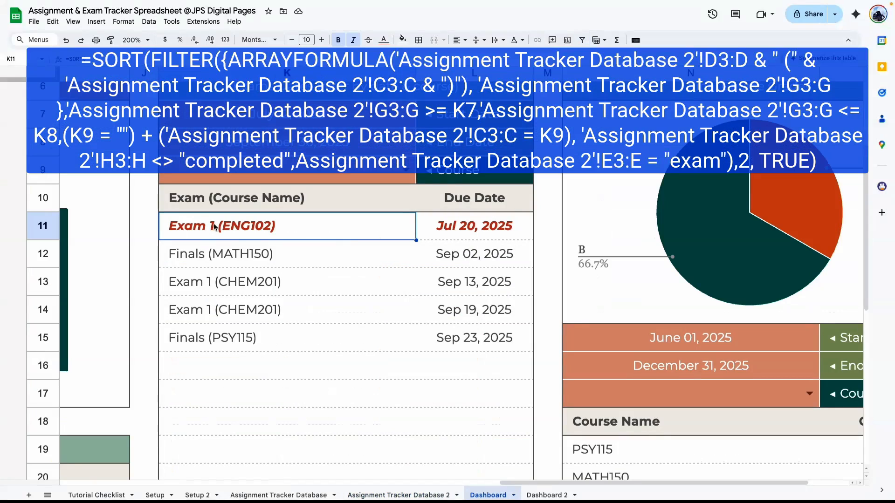
Copy the exam list formula from Dashboard's K11 into K11 on Dashboard 2.
double_click(214, 227)
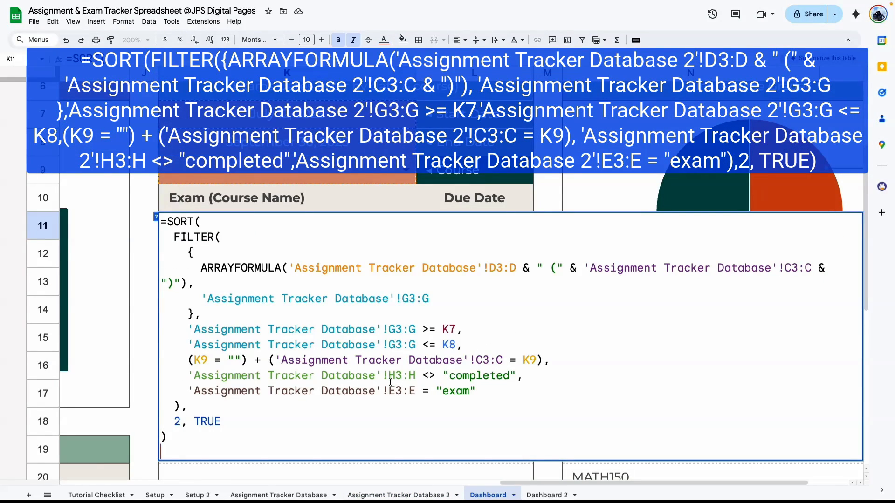
key("ctrl+a")
key("ctrl+c")
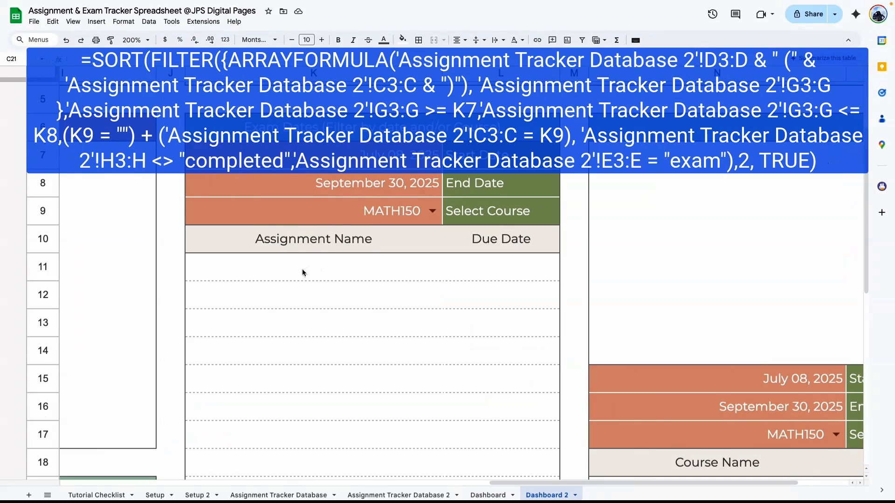
left_click(298, 271)
key("Return")
key("ctrl+v")
Point every sheet reference in Dashboard 2's K11 exam formula to Assignment Tracker Database 2.
left_click(323, 309)
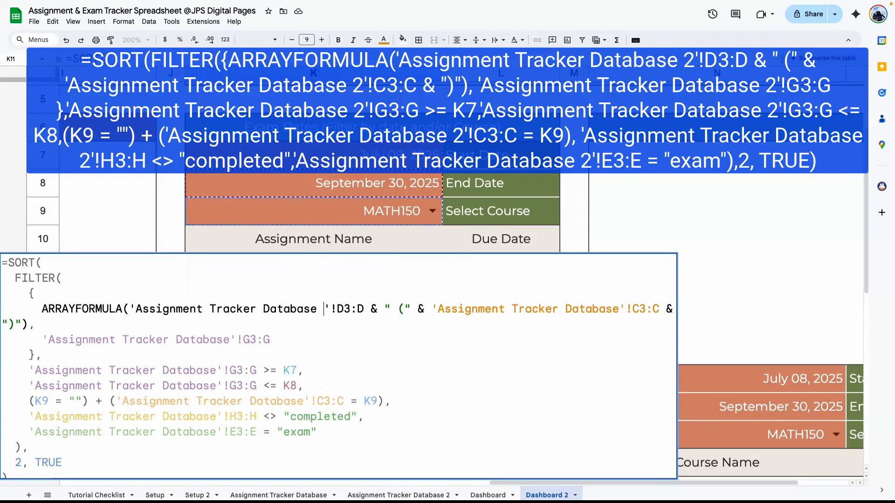
type("2")
left_click(231, 340)
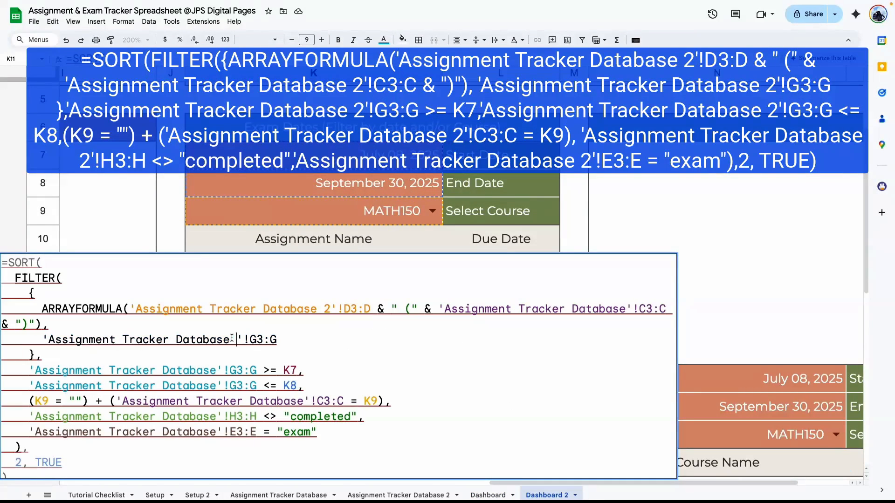
type("2")
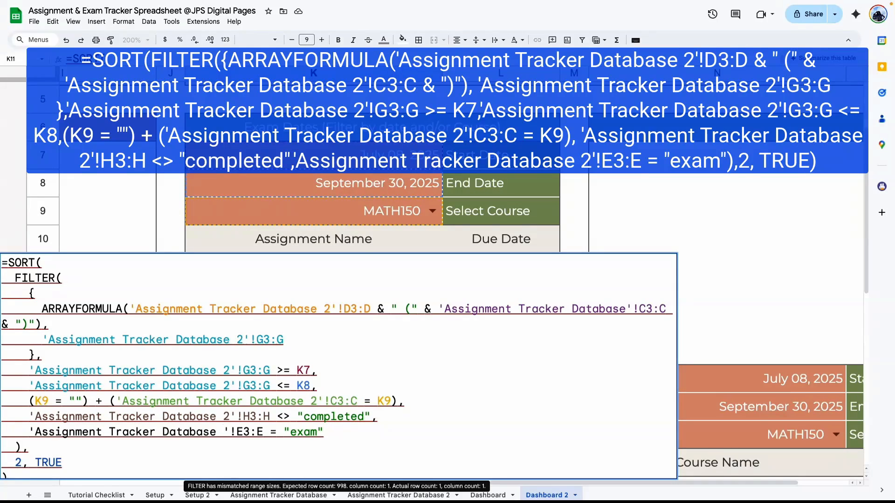
left_click(625, 309)
type("2")
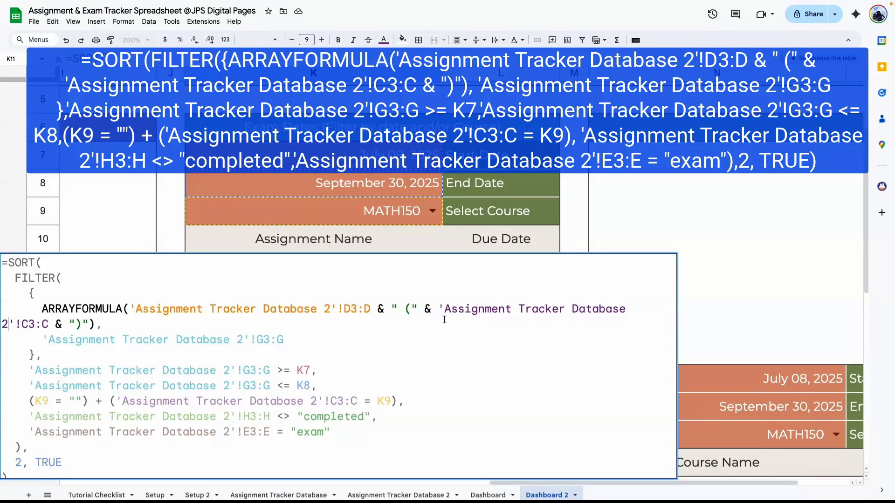
key("Return")
left_click(136, 40)
left_click(143, 105)
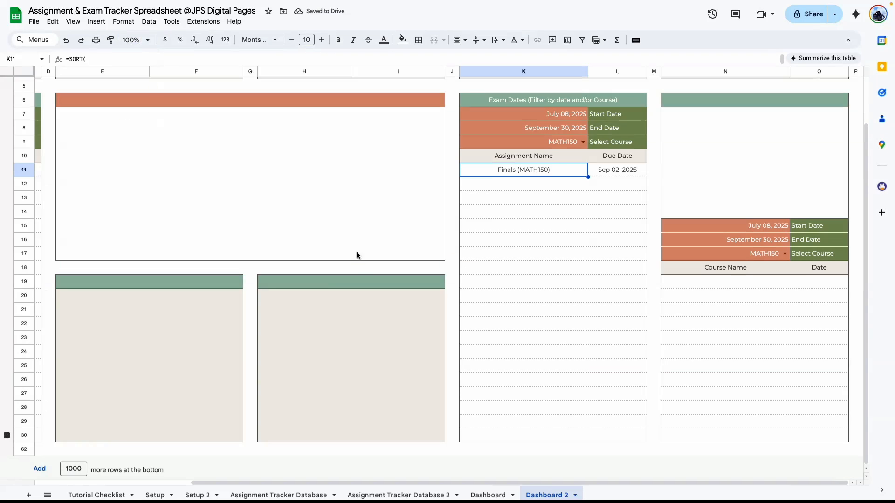
Left-align the exam name column K10:K30 and bold the exam list headers in K10:L10.
left_click(522, 323)
left_click_drag(545, 158, 554, 436)
key("ctrl+shift+l")
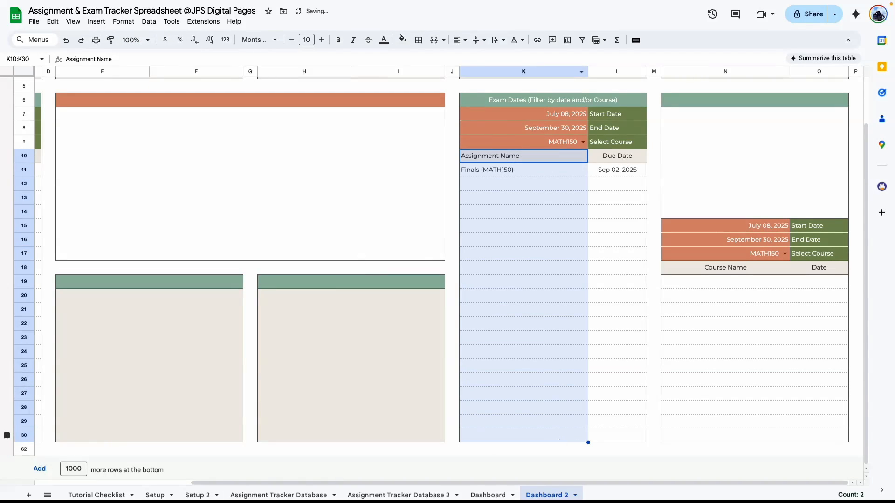
left_click_drag(621, 156, 554, 157)
left_click(339, 41)
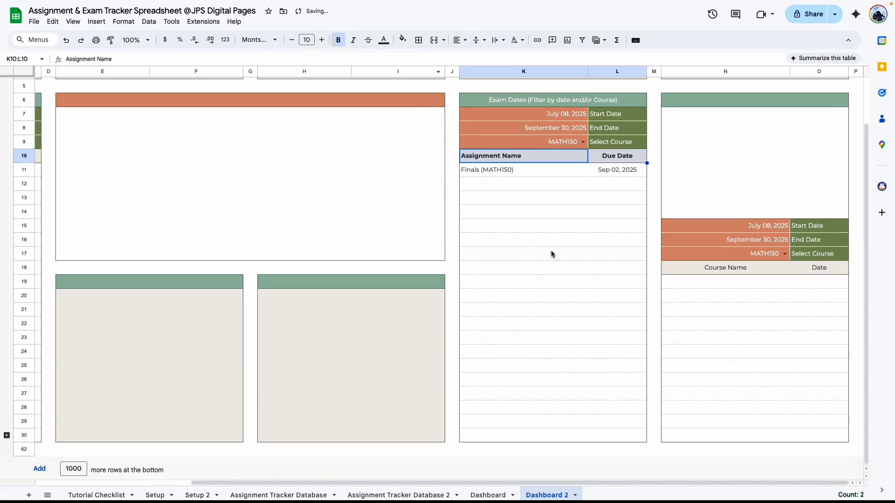
left_click(540, 268)
Clear the MATH150 course filter in K9 so the exam list covers all courses.
left_click(562, 146)
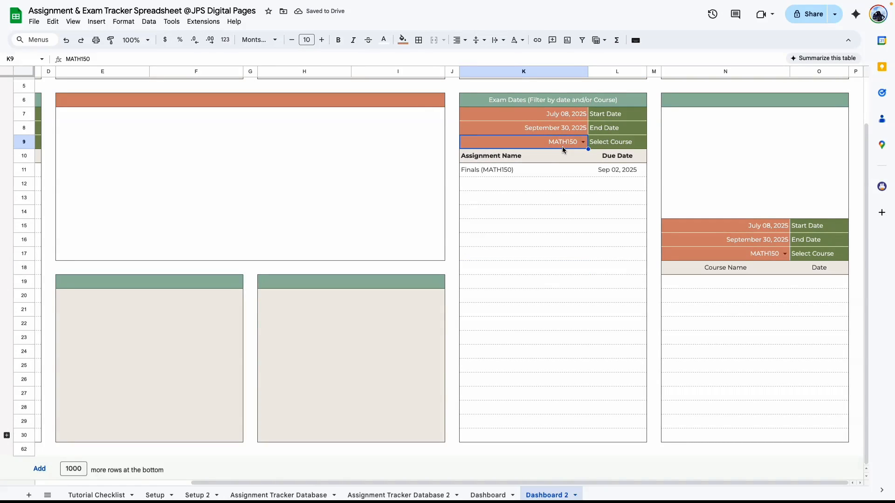
left_click(615, 171)
left_click(512, 174)
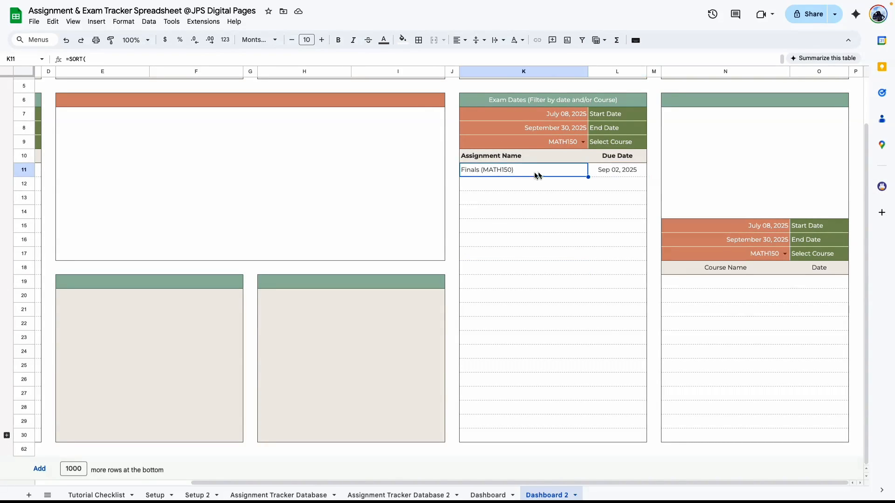
left_click(615, 170)
left_click(551, 146)
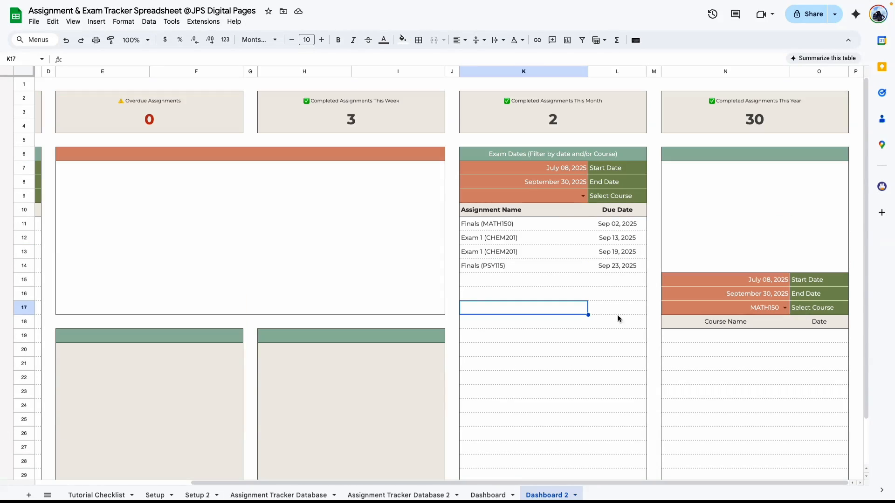
Examine the date, course and "Final Course Grade" criteria in Dashboard's N19 final grades formula.
left_click(488, 495)
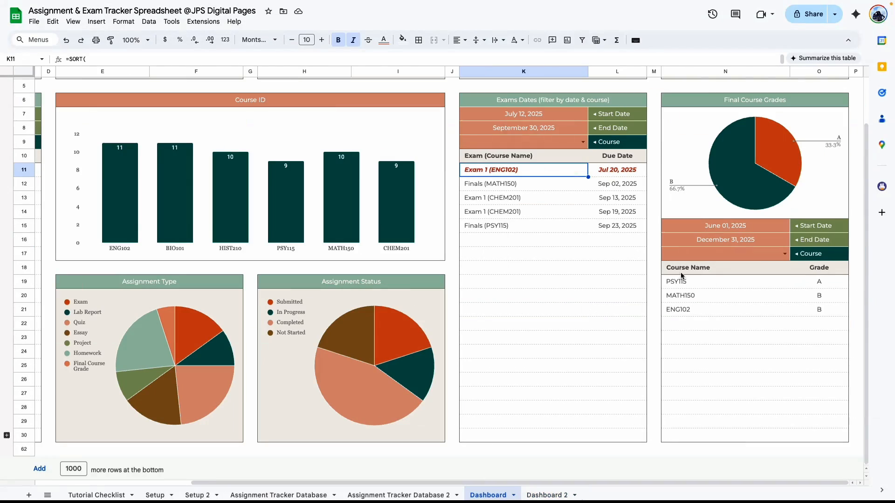
left_click_drag(681, 269, 844, 434)
left_click(532, 140)
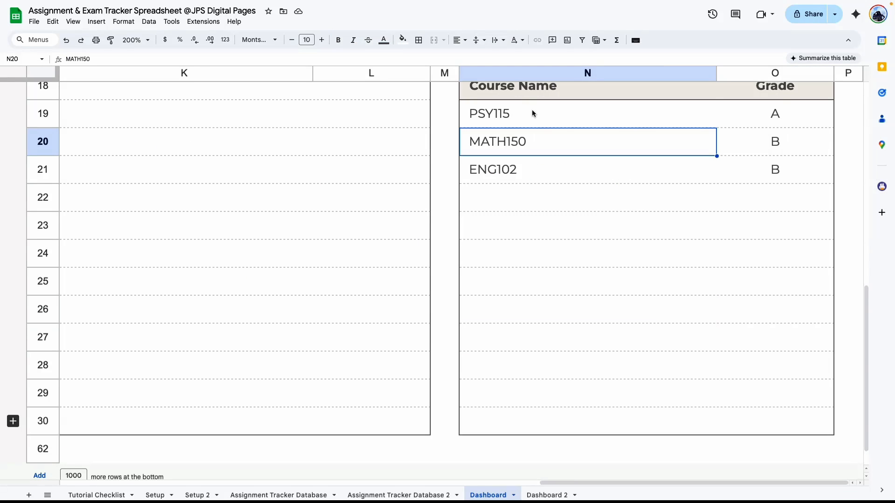
double_click(532, 113)
scroll(480, 148, "up", 3)
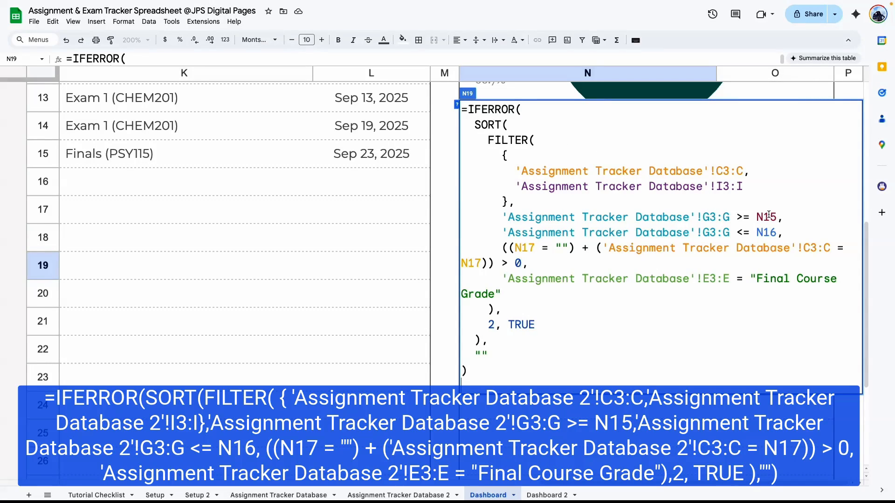
scroll(808, 374, "down", 1)
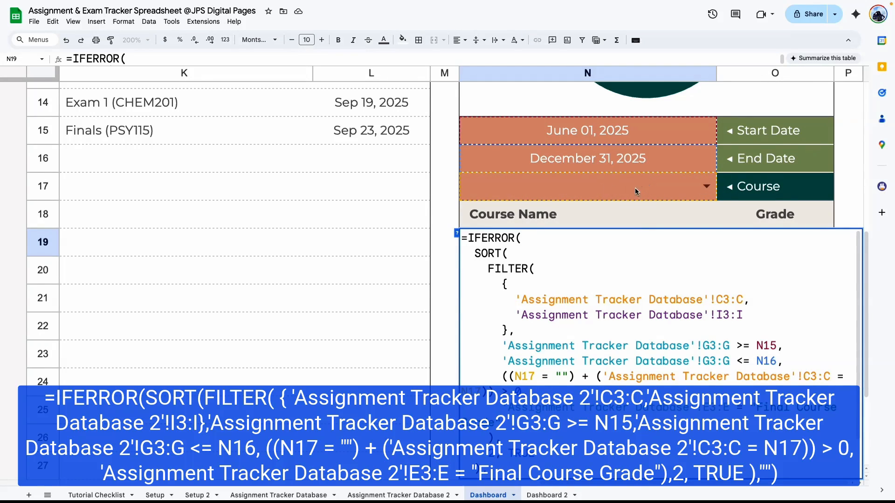
scroll(744, 379, "down", 2)
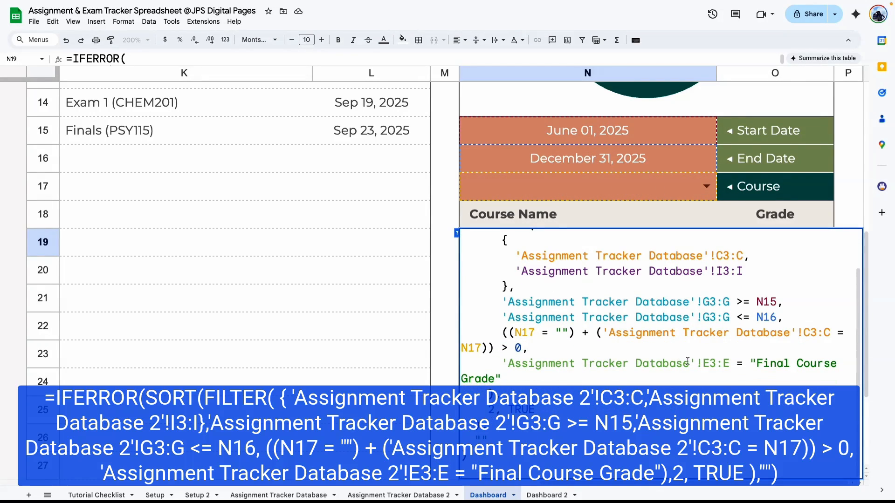
double_click(719, 362)
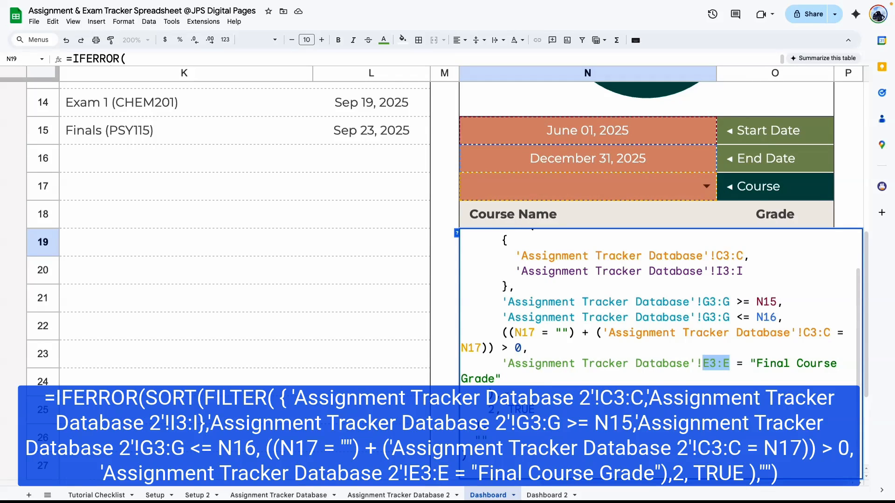
Copy the final course grades formula from Dashboard's N19 into N19 on Dashboard 2.
left_click_drag(470, 461, 462, 217)
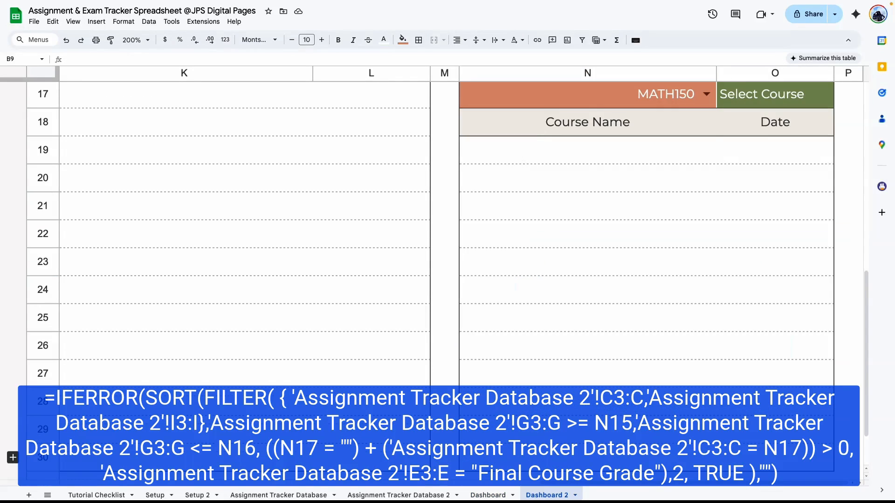
double_click(524, 152)
type("=IFERROR(   SORT(     FILTER(       {         'Assignment Tracker Database'!C3:C,         'Assignment Tracker Database'!I3:I       },       'Assignment Tracker Database'!G3:G >= N15,       'Assignment Tracker Database'!G3:G <= N16,       ((N17 = \"\") + ('Assignment Tracker Database'!C3:C = N17)) > 0,       'Assignment Tracker Database'!E3:E = \"Final Course Grade\"     ),     2, TRUE   ),   \"\" )")
Point every sheet reference in Dashboard 2's N19 grades formula to Assignment Tracker Database 2.
left_click(557, 205)
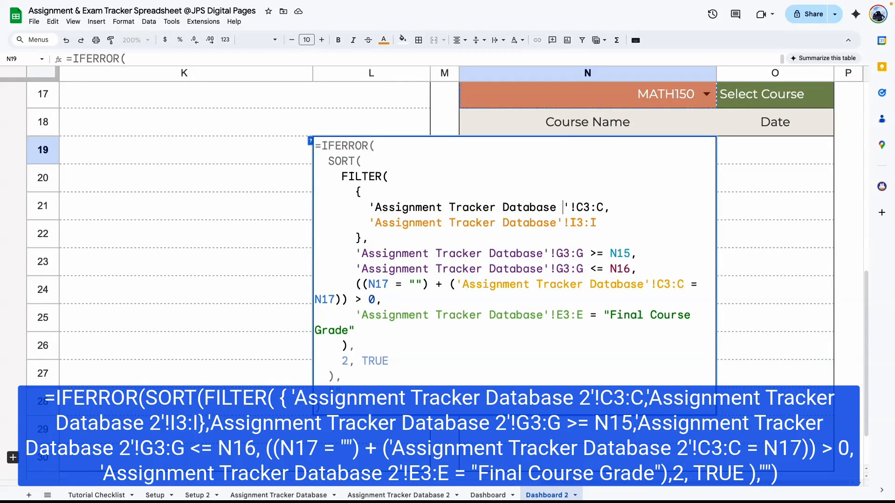
type("2")
left_click(556, 218)
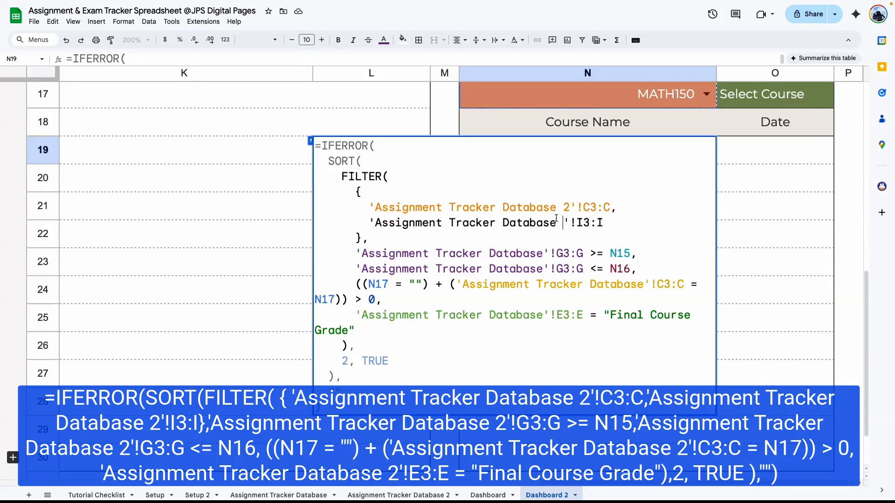
type("2")
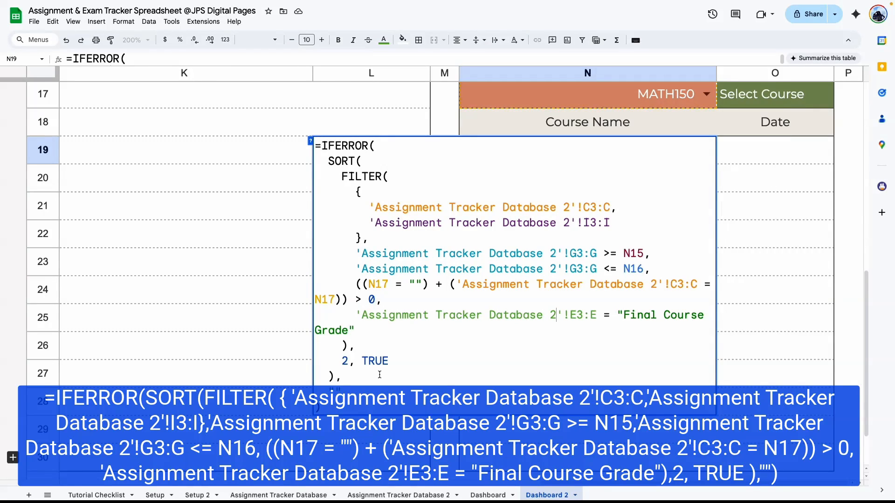
key("Return")
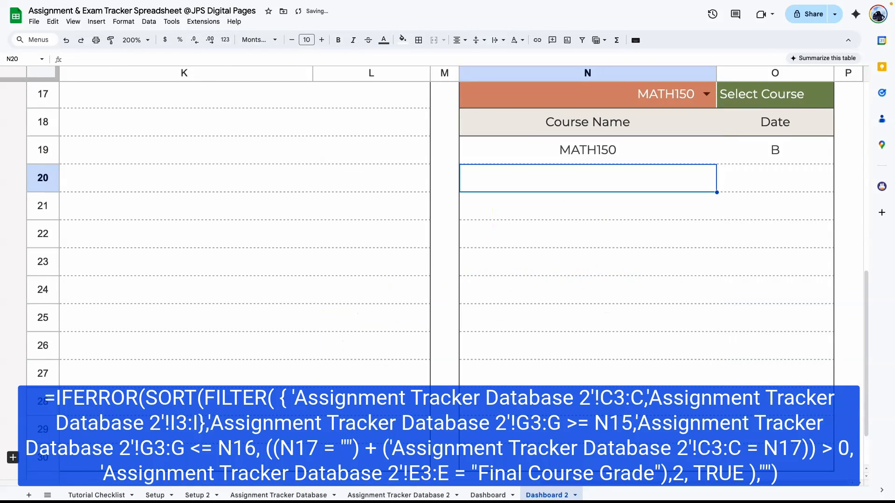
Rename the "Date" header in O18 of the course grades list as "Final Grade".
scroll(654, 183, "up", 3)
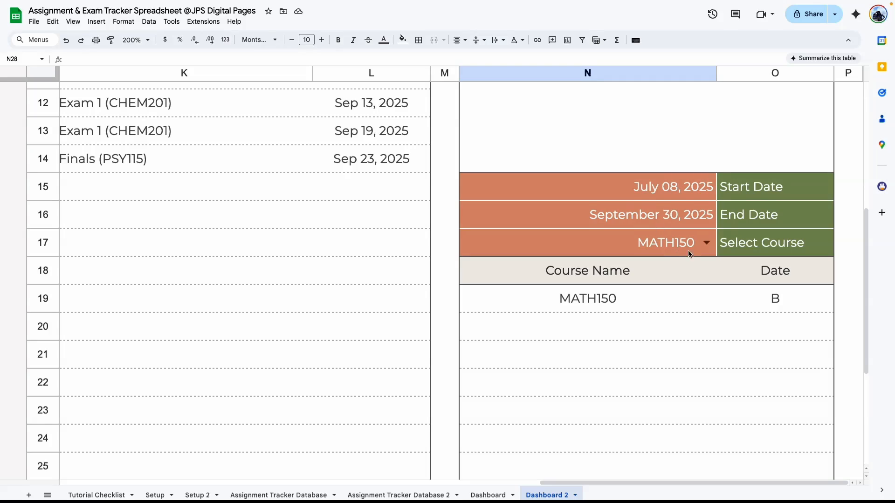
left_click(777, 302)
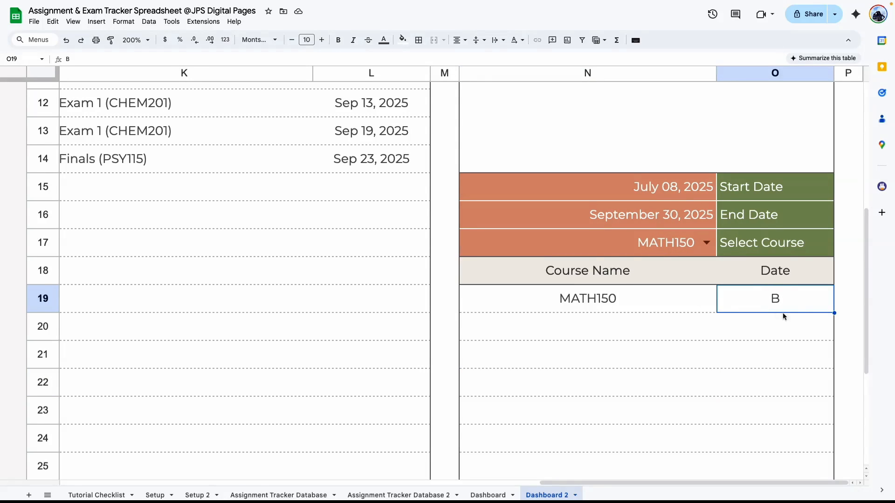
left_click(773, 272)
double_click(773, 269)
double_click(773, 266)
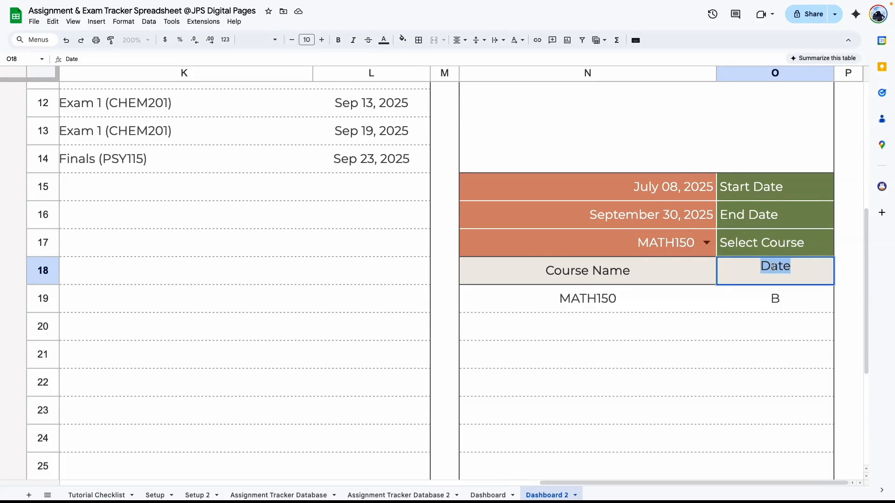
Bold the grade list headers in N18:O18 and left-align the course name column N18:N30.
left_click_drag(620, 270, 745, 268)
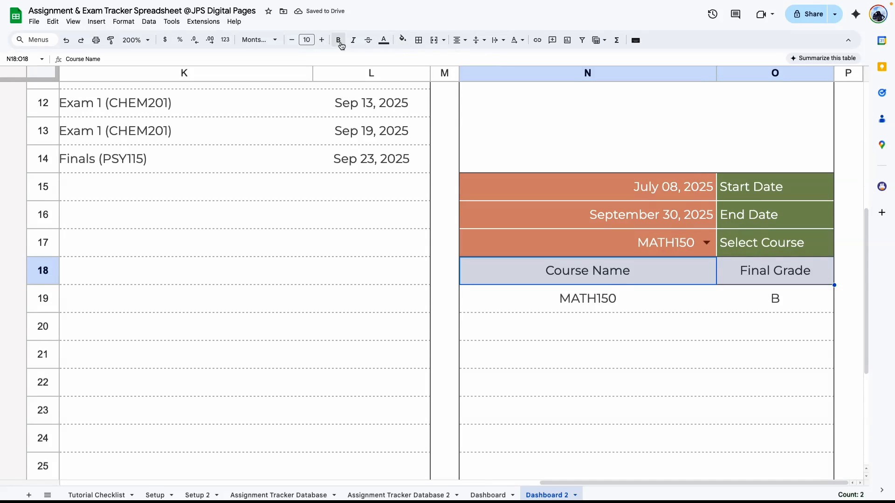
left_click(340, 42)
left_click(592, 359)
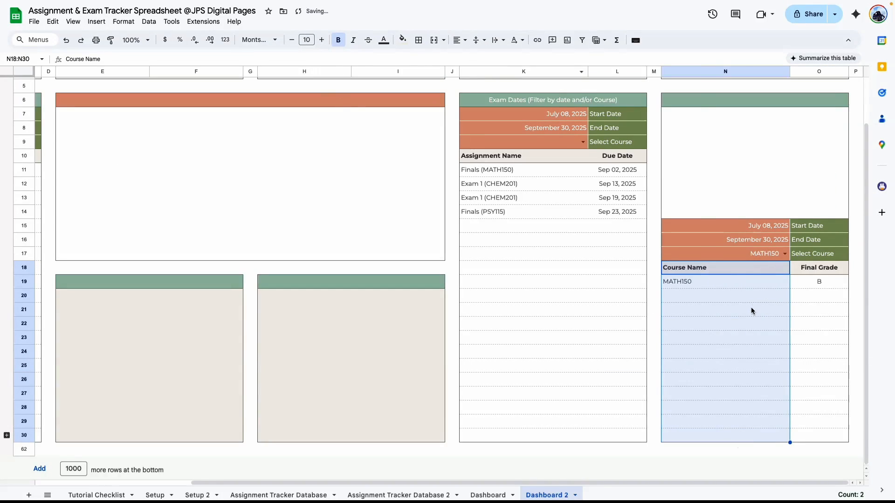
left_click(752, 310)
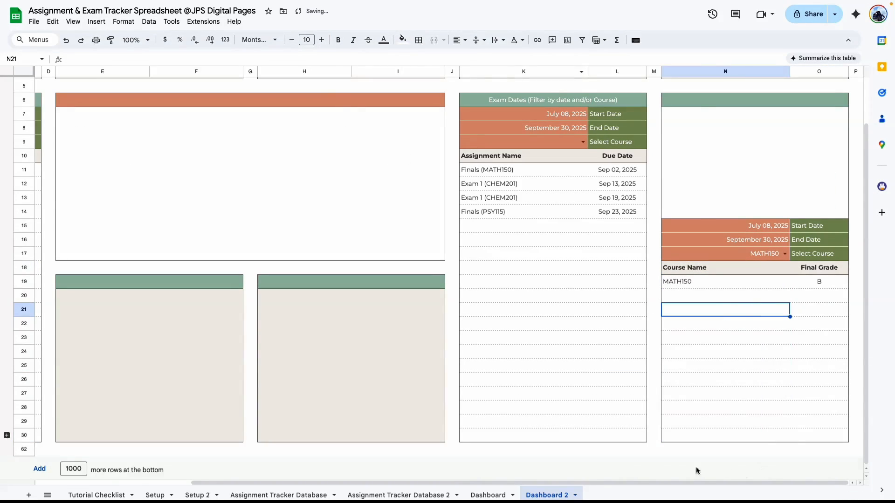
left_click(723, 408)
Clear the MATH150 course filter in N17 above the final grades list.
left_click(758, 255)
left_click(693, 285)
left_click(723, 321)
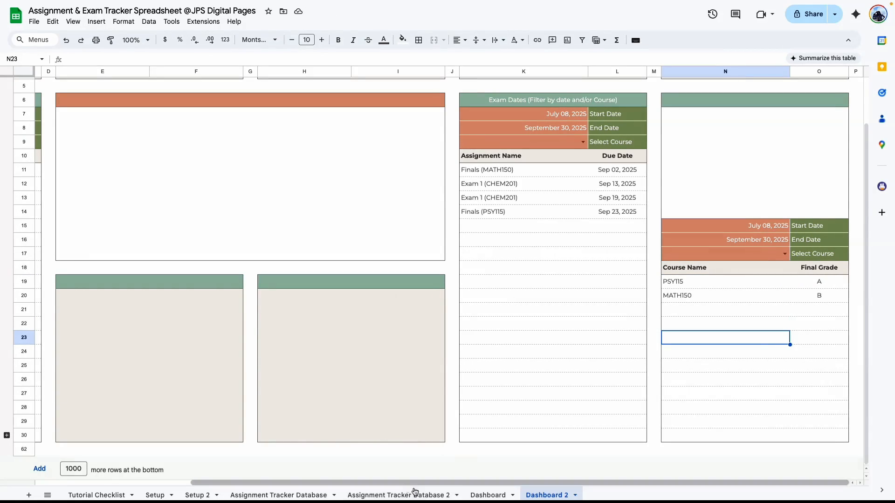
In Assignment Tracker Database 2, set row 3's assignment type to Final Course Grade and its grade to C.
left_click(375, 496)
left_click(293, 116)
left_click(266, 236)
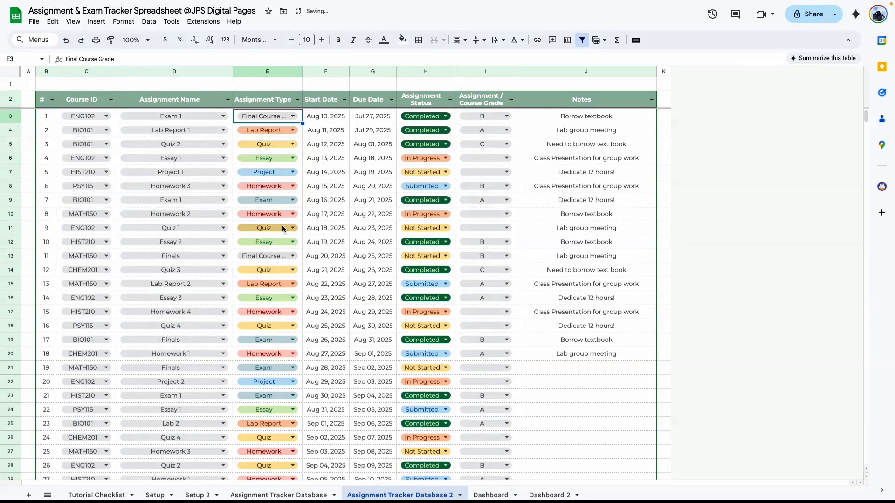
left_click(507, 116)
left_click(467, 171)
Set row 9's assignment type to Final Course Grade and its grade to E, and check the grades list on Dashboard 2.
left_click(291, 199)
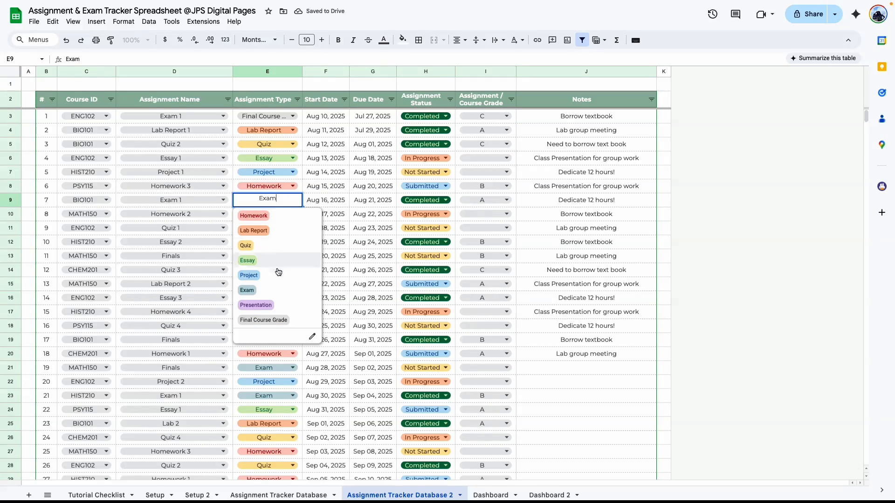
left_click(279, 320)
left_click(506, 200)
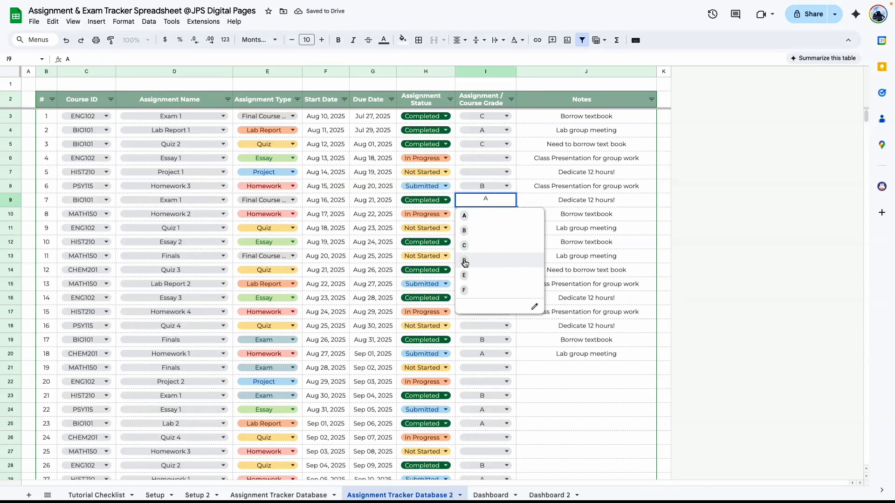
left_click(473, 276)
left_click(555, 313)
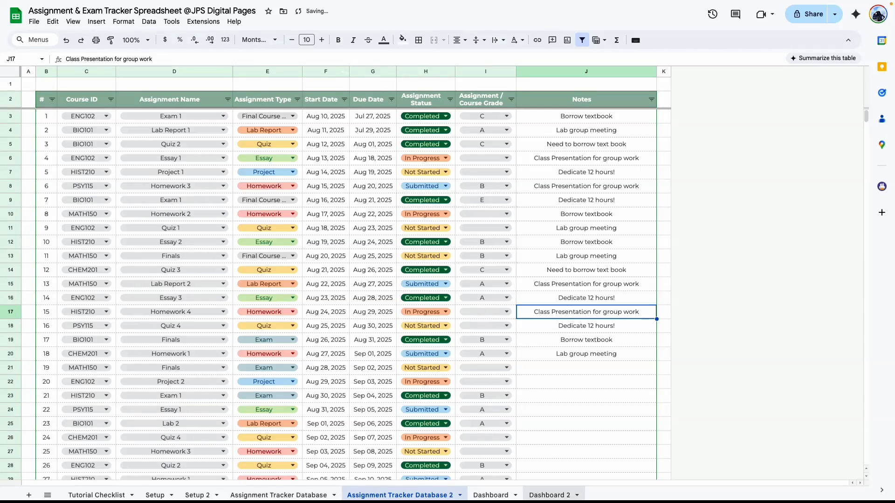
left_click(536, 493)
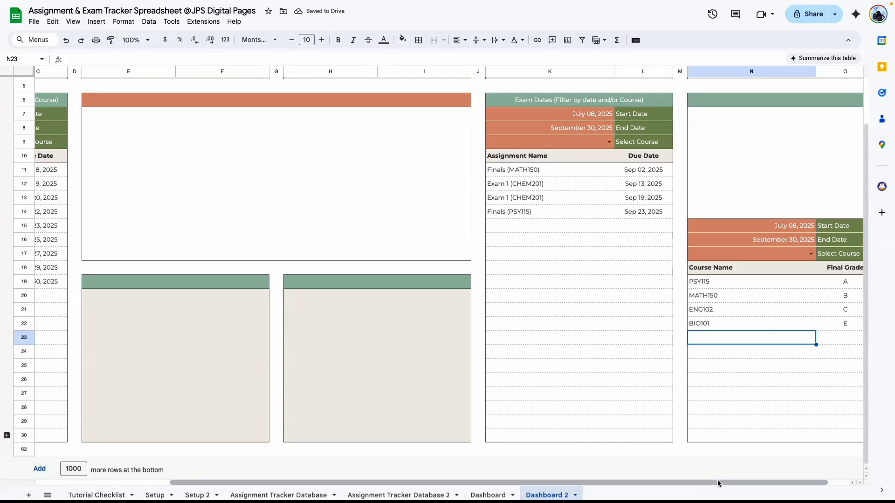
scroll(828, 394, "right", 1)
left_click(764, 407)
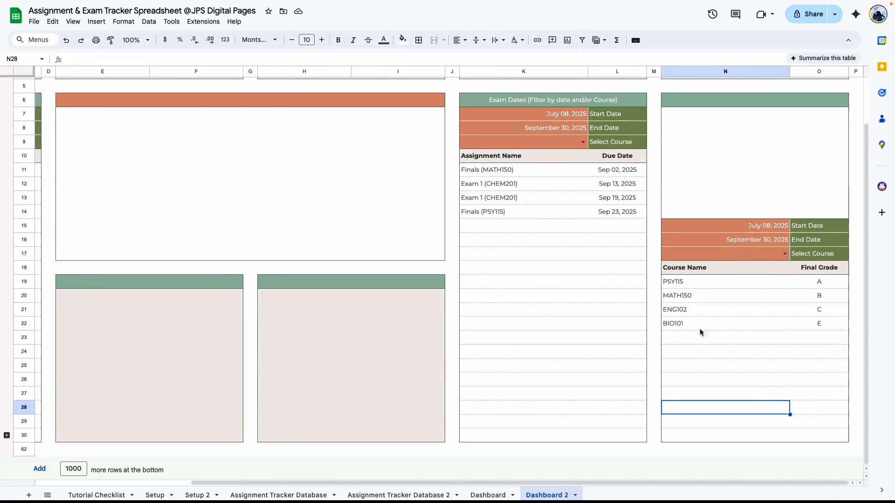
left_click(727, 189)
left_click(711, 382)
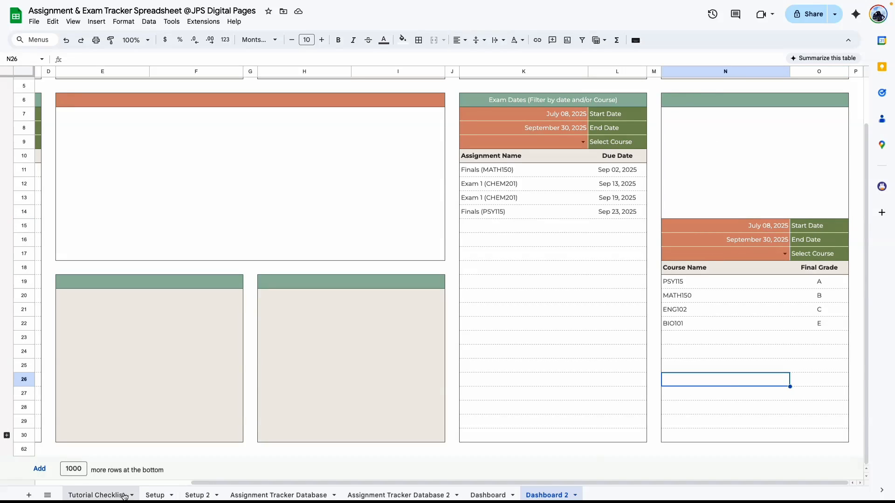
Mark Add dashboard formulas as done on the Tutorial Checklist sheet.
left_click(97, 495)
left_click(205, 356)
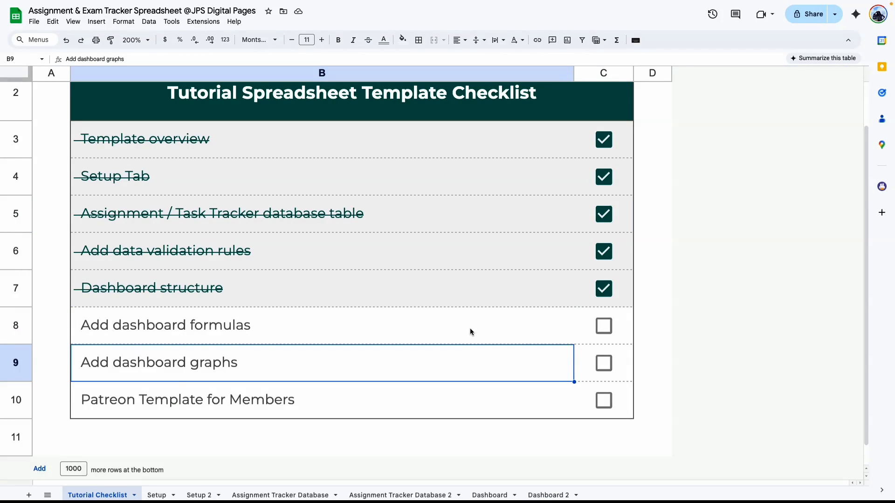
left_click(604, 326)
left_click(514, 313)
left_click(261, 364)
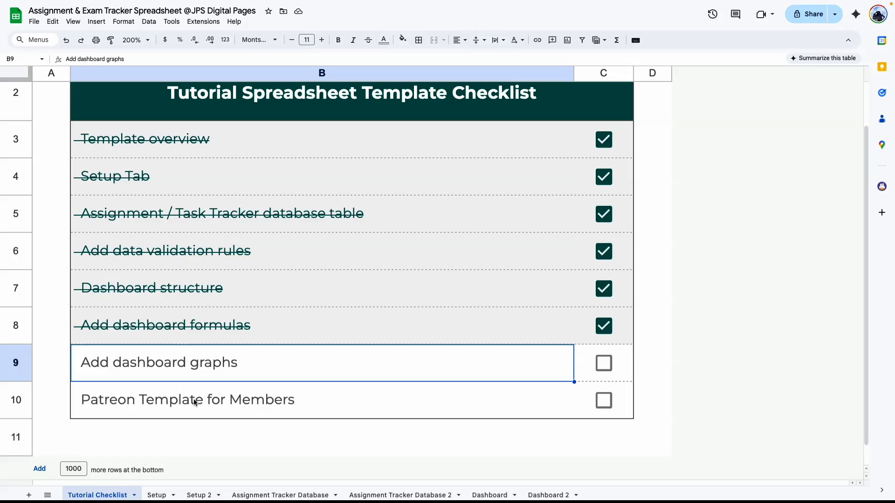
scroll(195, 403, "up", 1)
key("Up")
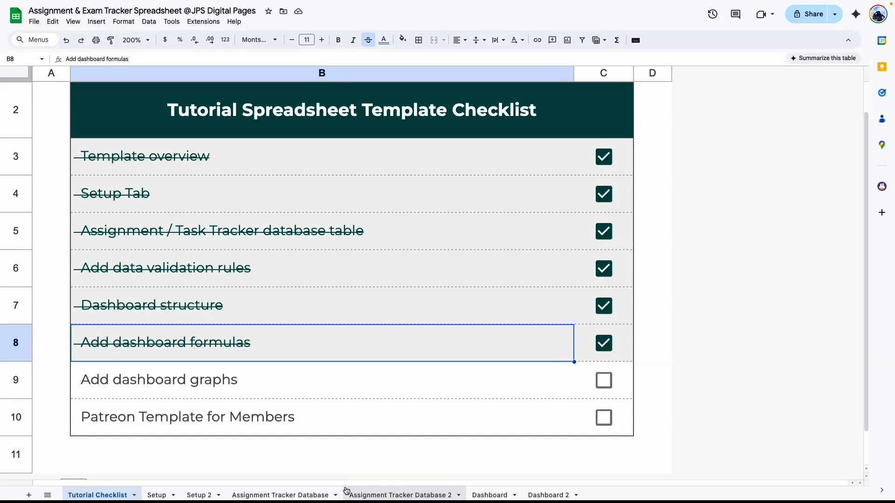
key("Down")
key("Down")
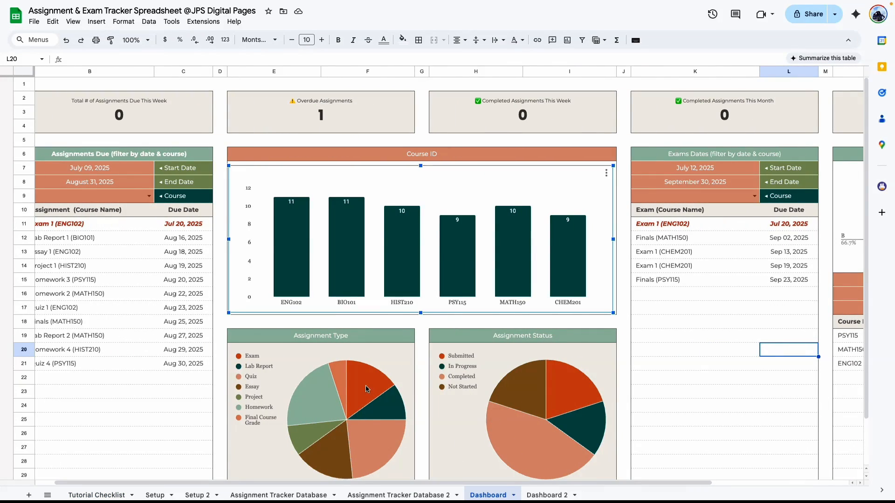
Check the Course ID chart header on the Dashboard sheet and title the E6:I6 header on Dashboard 2 Assignment Distribution.
scroll(278, 163, "right", 4)
left_click(278, 156)
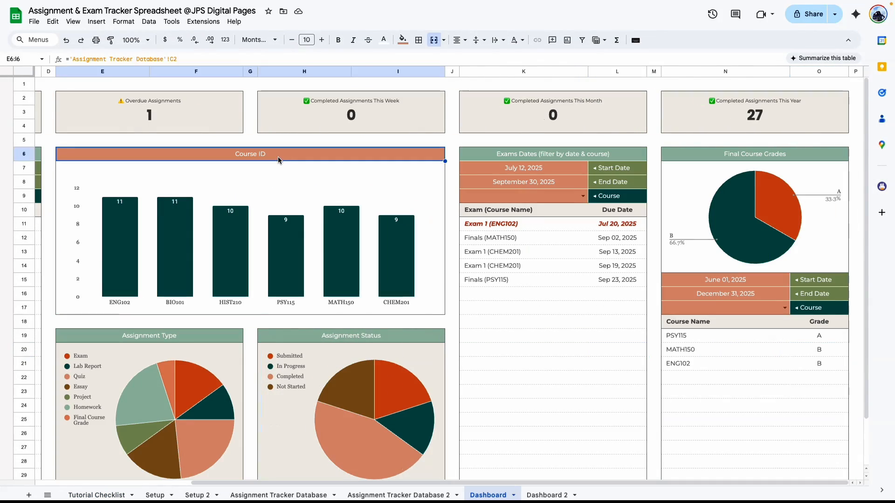
scroll(430, 159, "left", 3)
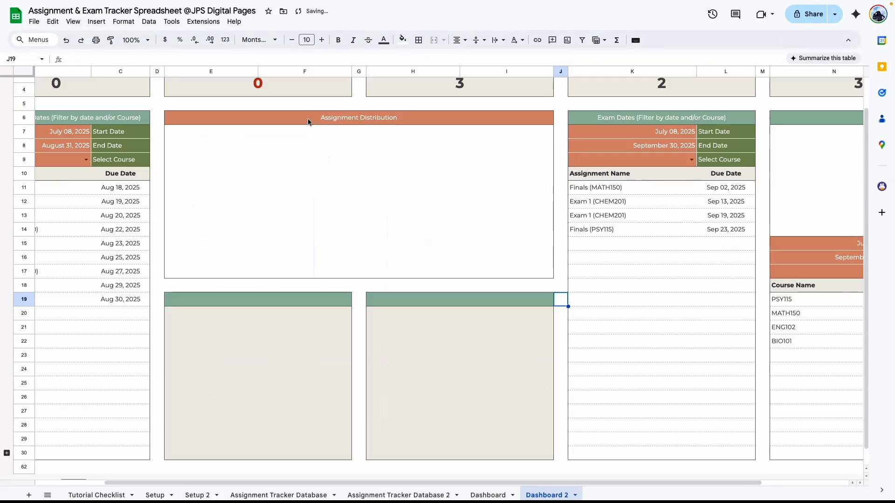
scroll(326, 140, "up", 1)
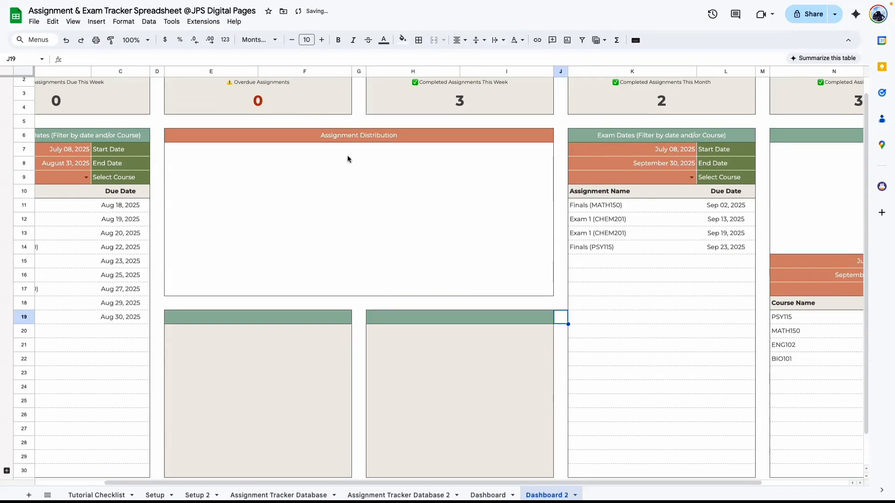
Insert a blank column chart on Dashboard 2 and move it to the upper-left corner of the Assignment Distribution box.
left_click(323, 177)
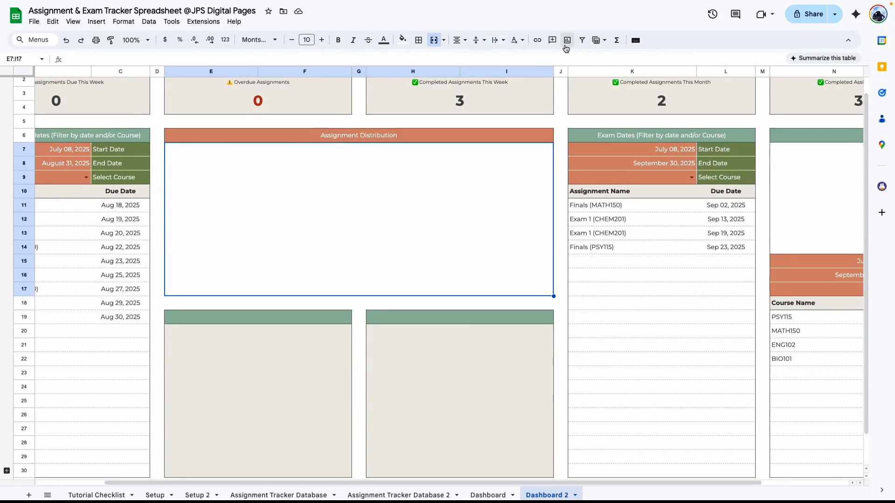
left_click(96, 21)
left_click(116, 129)
left_click(213, 304)
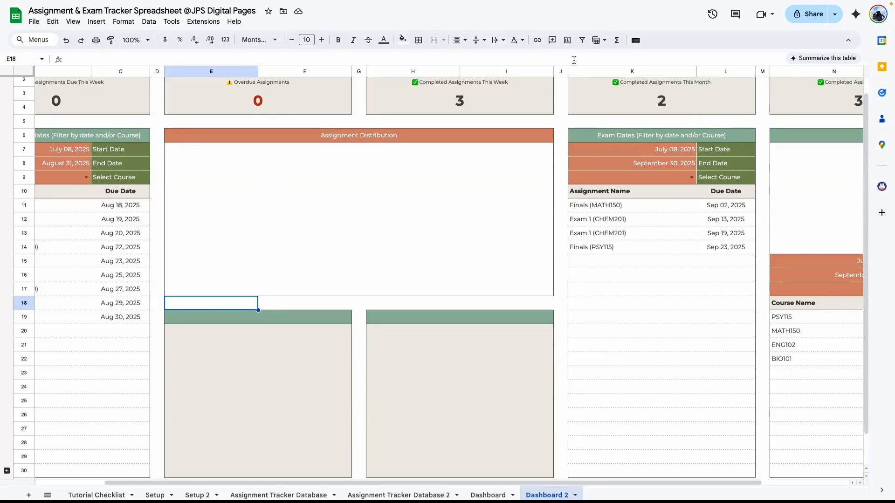
left_click(567, 40)
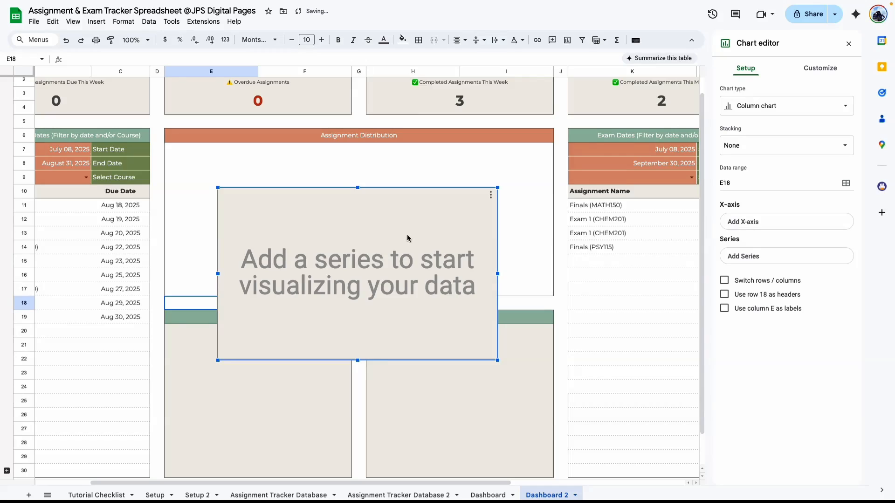
left_click_drag(304, 243, 257, 198)
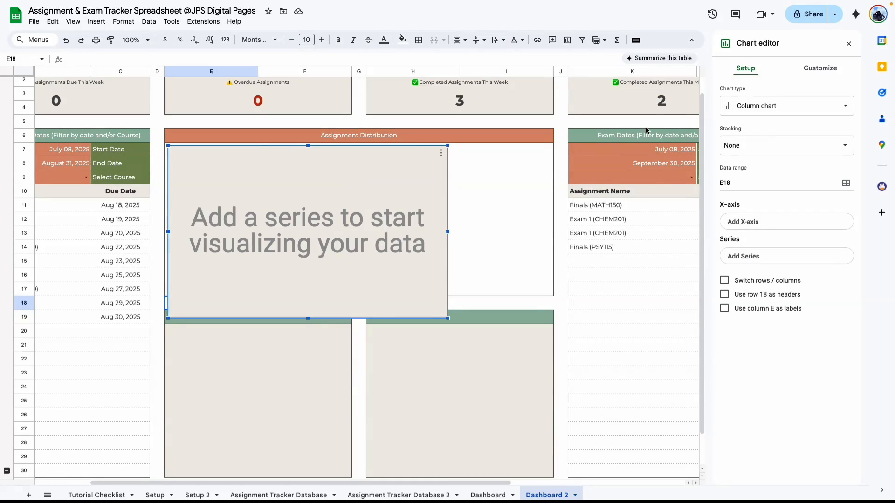
Set the chart's data range to 'Assignment Tracker Database 2'!C3:C and aggregate its X-axis.
left_click(846, 184)
left_click(400, 495)
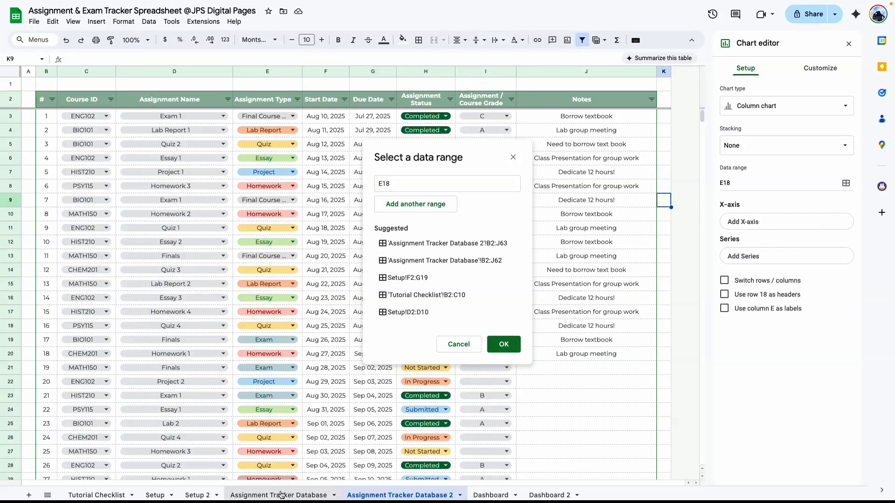
left_click_drag(87, 116, 93, 298)
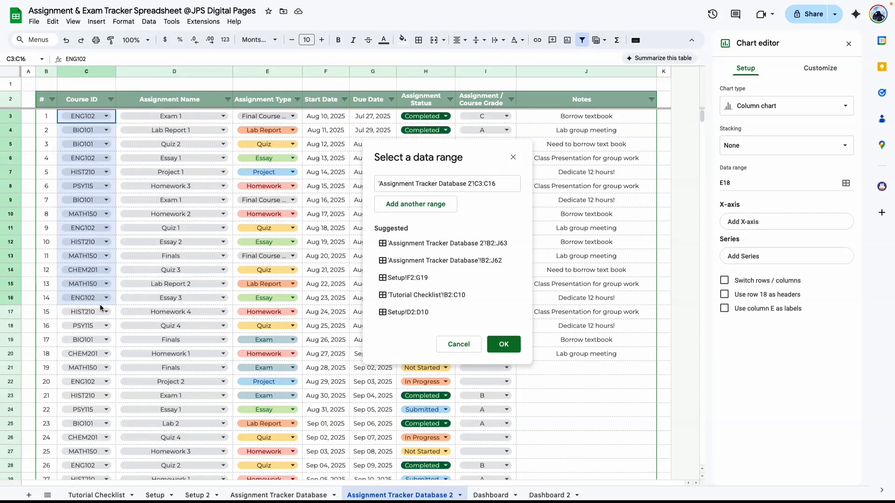
left_click(497, 183)
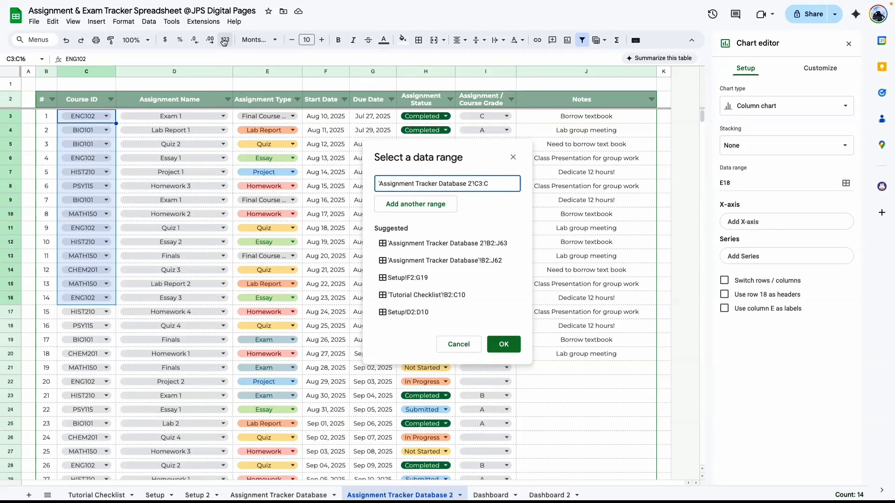
left_click(503, 344)
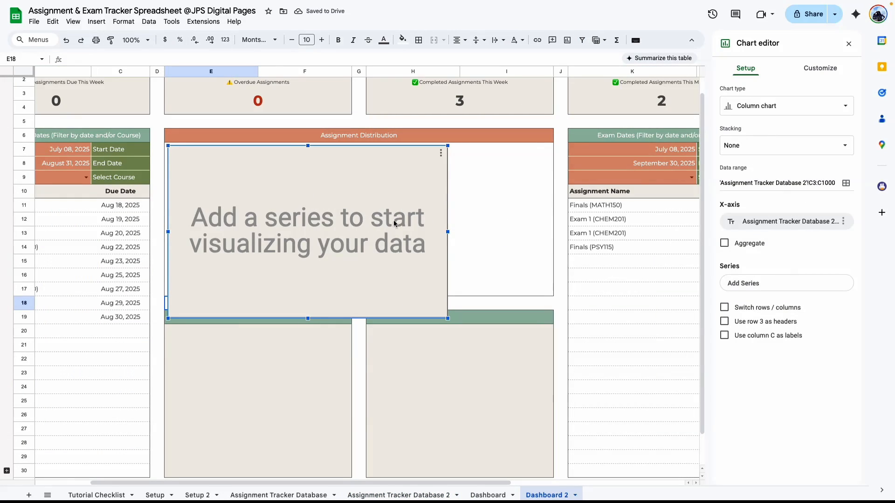
left_click(725, 244)
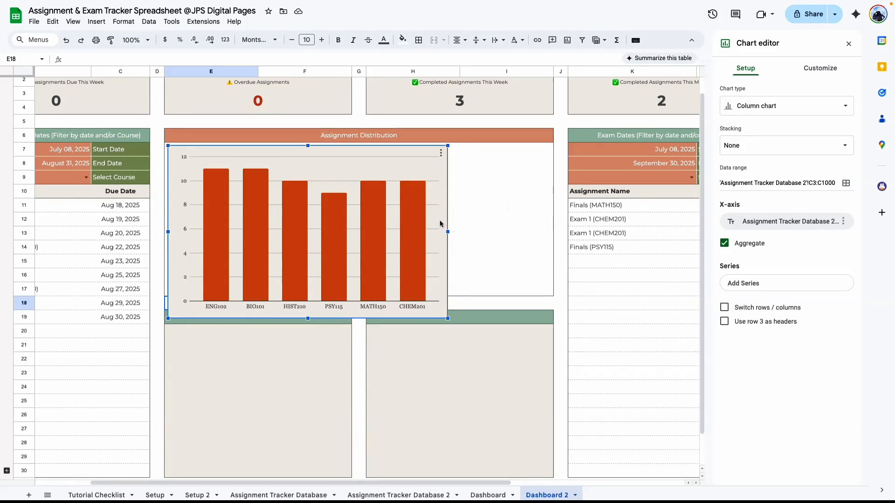
Set the Assignment Distribution chart's background and border colors to None.
left_click(448, 231)
double_click(432, 176)
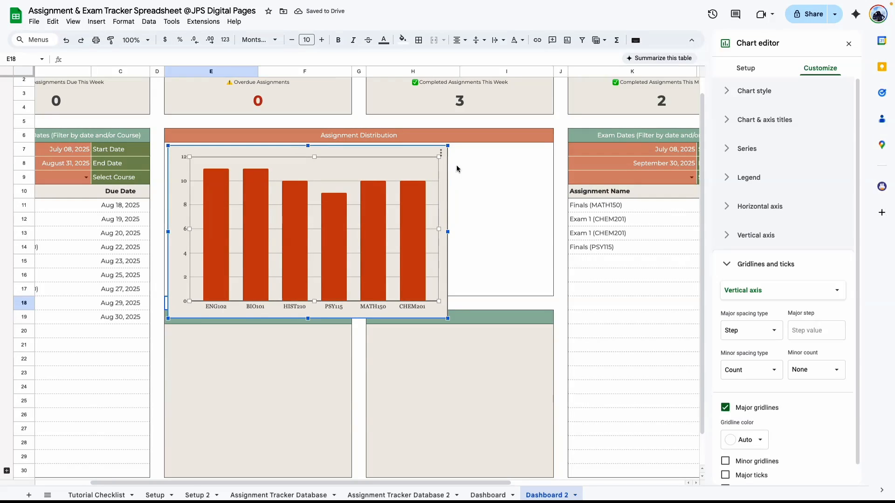
left_click(755, 91)
left_click(739, 129)
left_click(760, 153)
left_click(740, 169)
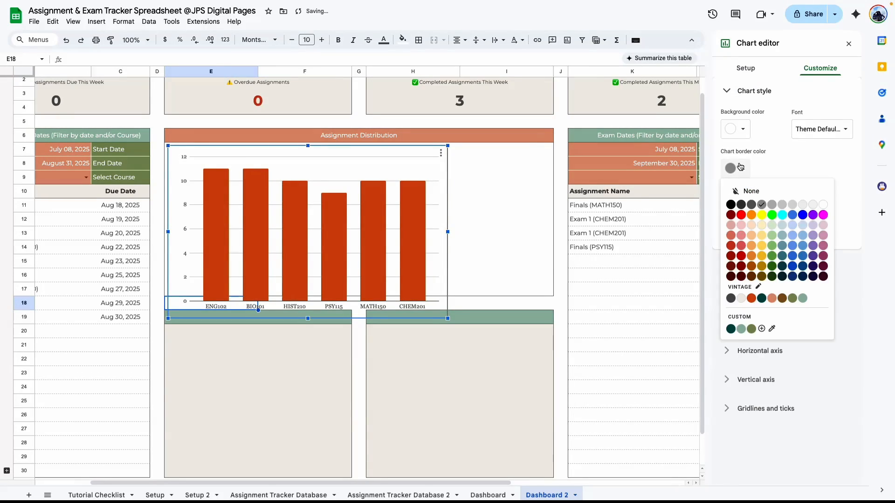
left_click(754, 192)
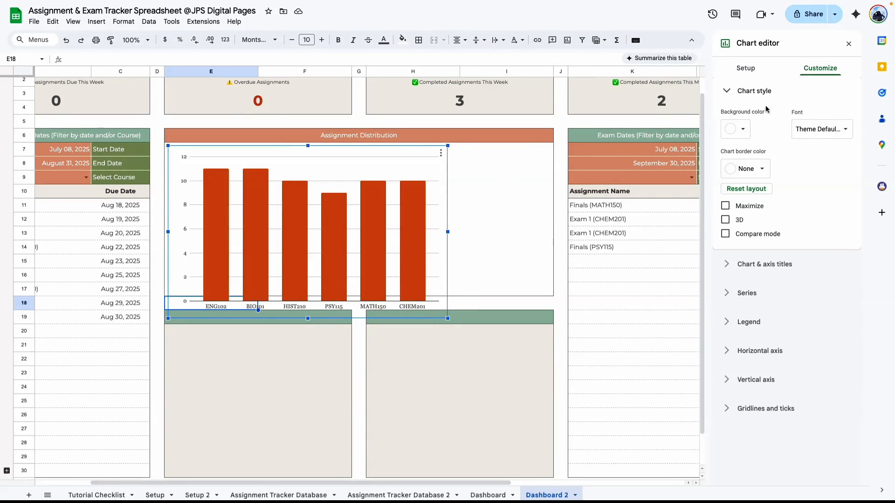
Fill the chart's columns with the Vintage theme's sage green and resize the chart to fit the Assignment Distribution box.
left_click(746, 94)
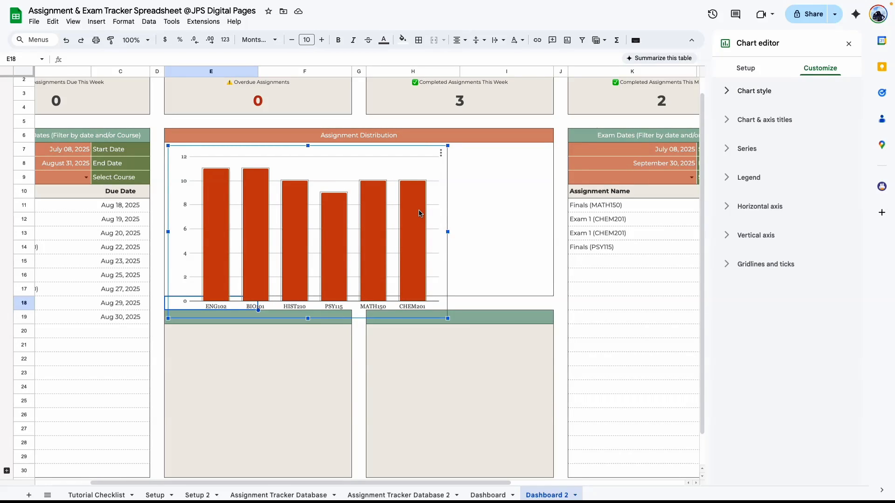
left_click(746, 148)
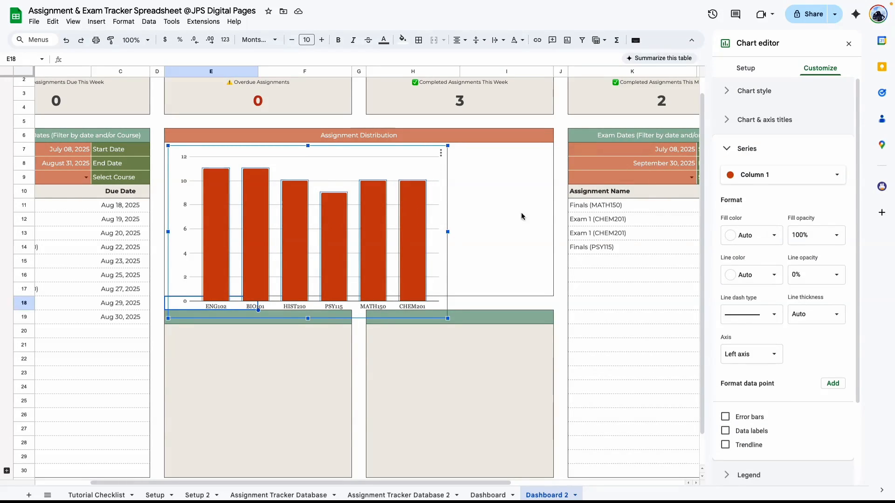
left_click(740, 237)
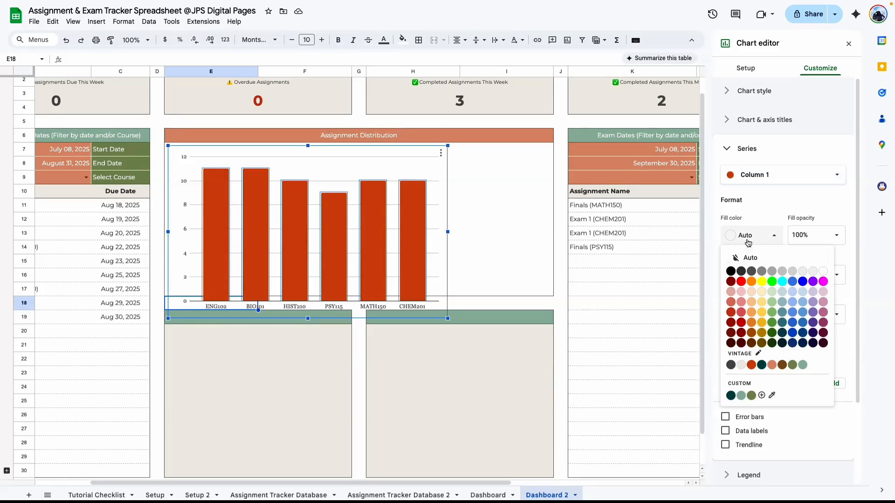
left_click(802, 366)
left_click_drag(448, 231, 552, 224)
left_click_drag(360, 319, 360, 294)
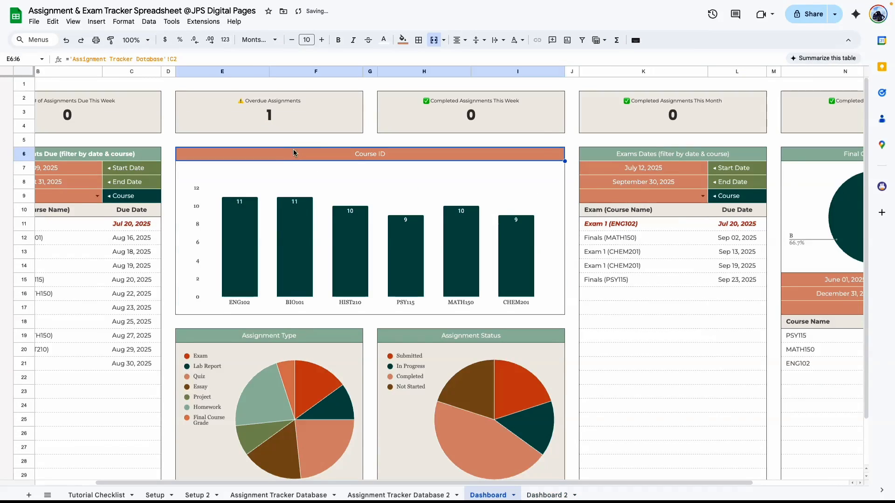
Compare with the Dashboard sheet's chart, then add data labels to the Assignment Distribution columns and place them above the bars.
left_click(488, 495)
left_click(545, 494)
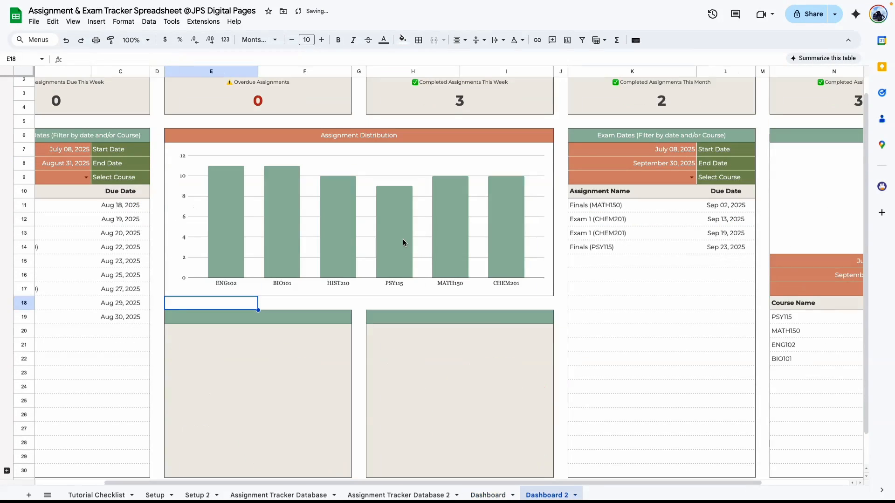
left_click(821, 68)
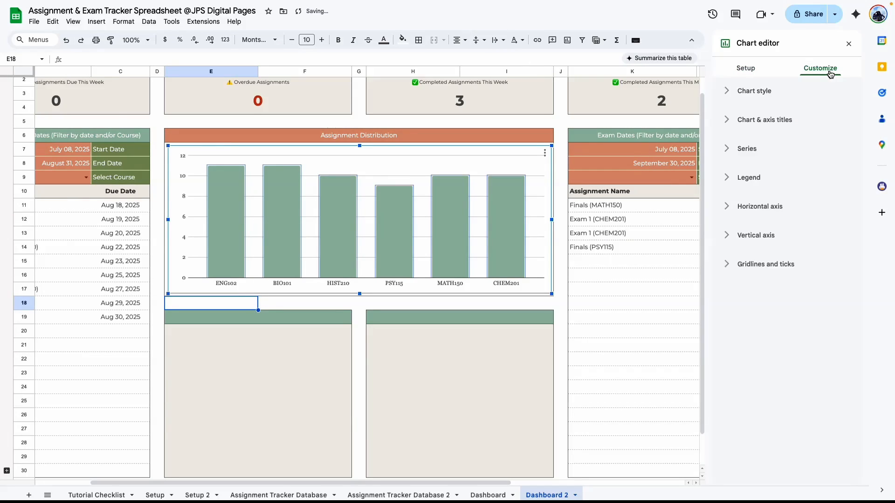
left_click(725, 147)
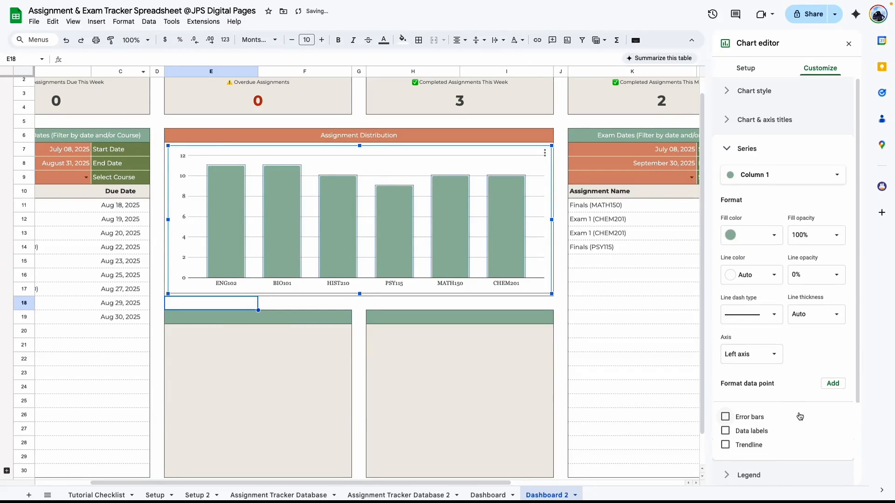
scroll(728, 364, "down", 2)
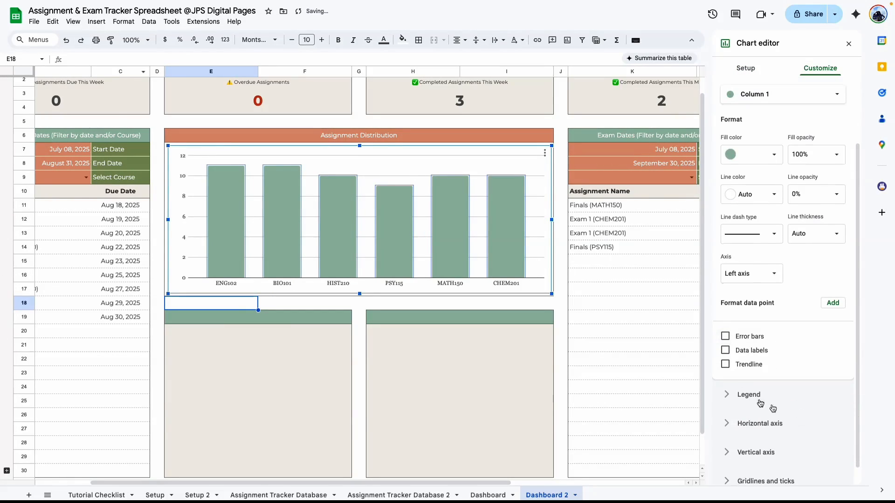
left_click(726, 350)
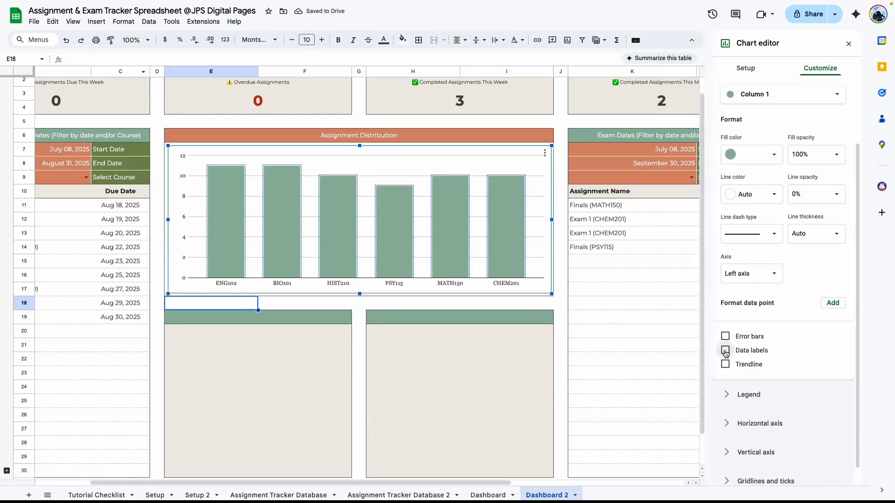
scroll(792, 354, "down", 1)
left_click(815, 340)
left_click(819, 388)
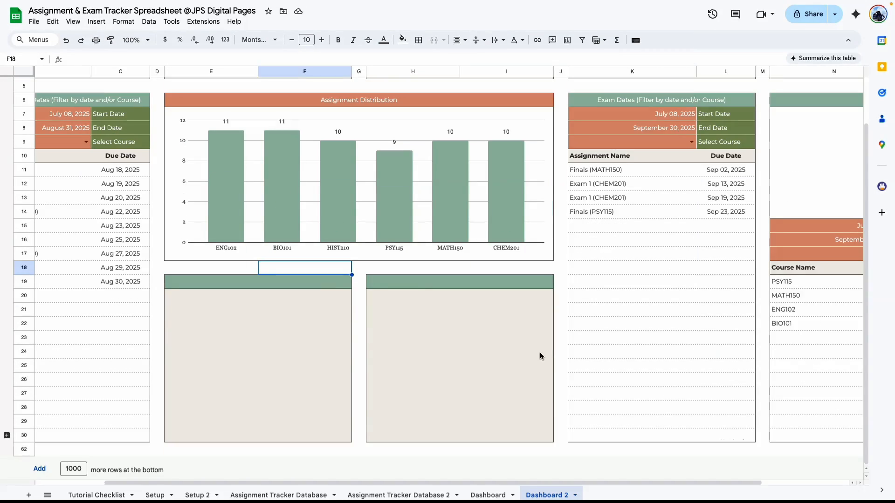
Copy the Assignment Distribution chart into the empty E20:F30 box and narrow the copy to the box's width.
left_click(561, 353)
scroll(555, 350, "up", 1)
left_click(476, 261)
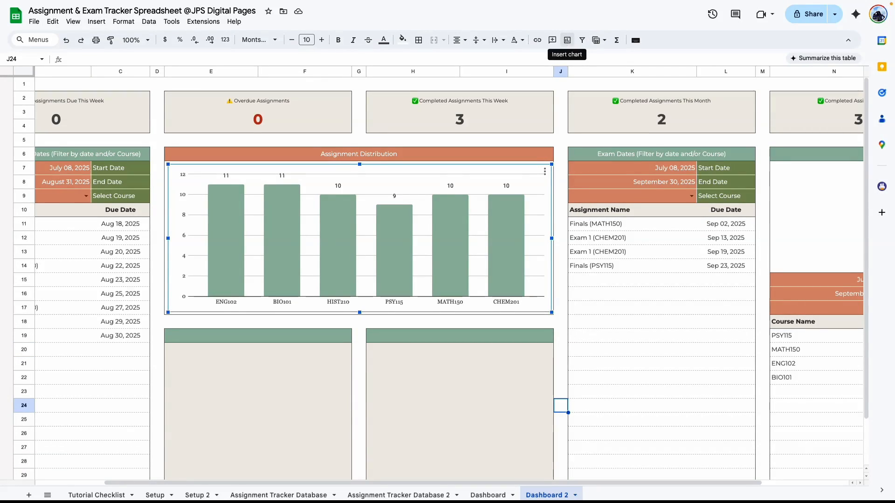
left_click(544, 171)
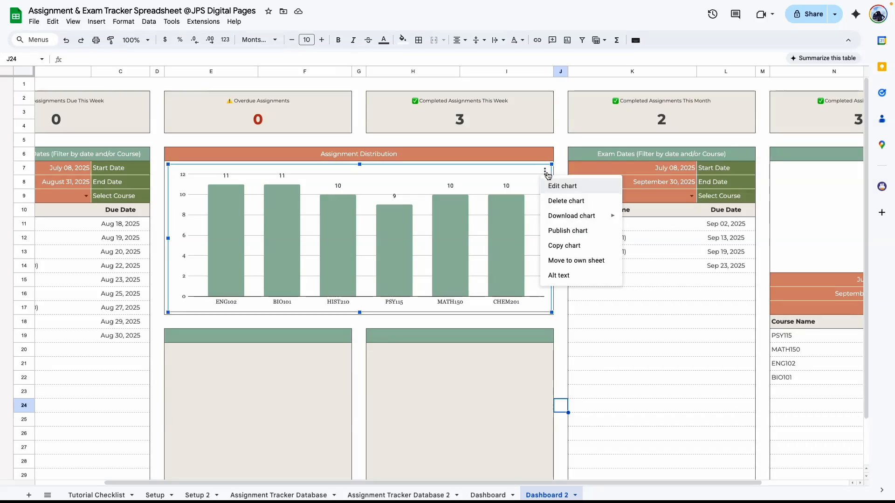
left_click(573, 247)
scroll(320, 320, "down", 2)
left_click(322, 320)
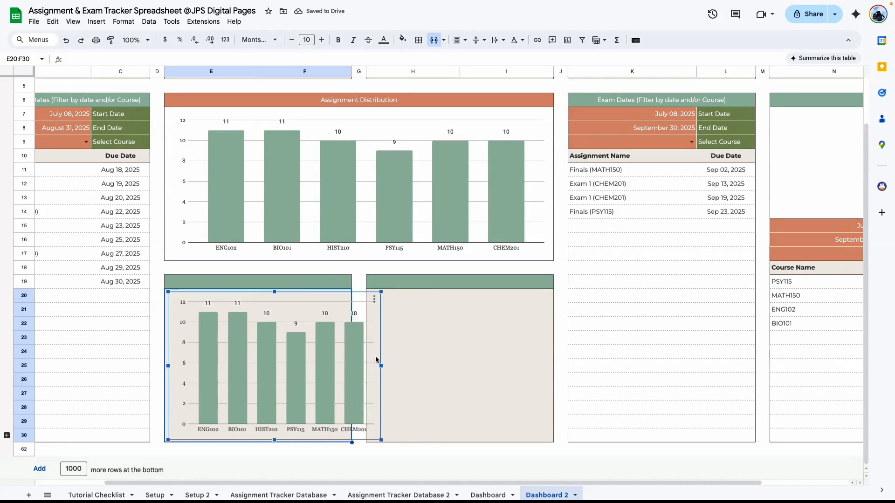
left_click_drag(380, 365, 351, 363)
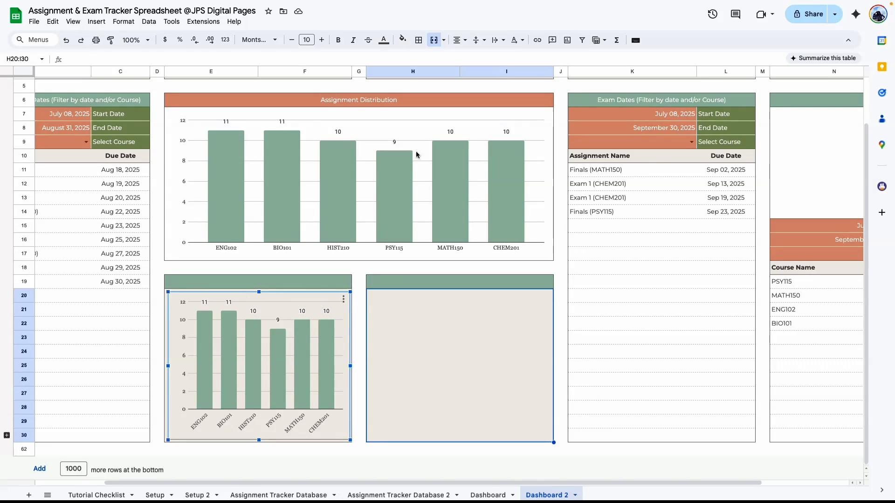
Check the Dashboard's Assignment Type chart and the database columns, then set the copied chart's data range to 'Assignment Tracker Database 2'!E3:E1000.
left_click(487, 495)
scroll(363, 343, "down", 2)
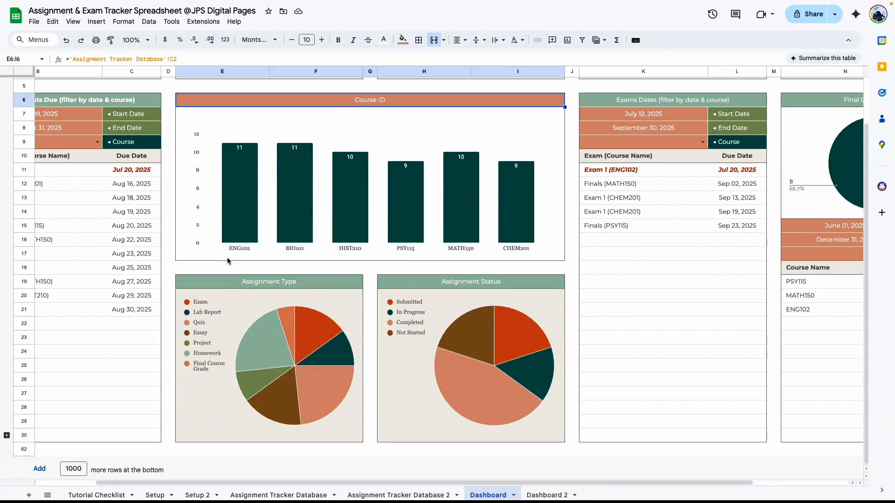
left_click(370, 379)
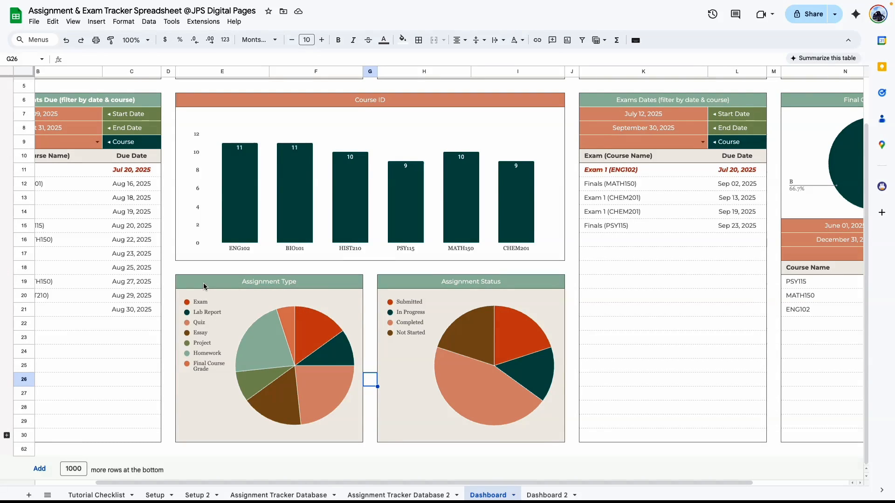
left_click(400, 495)
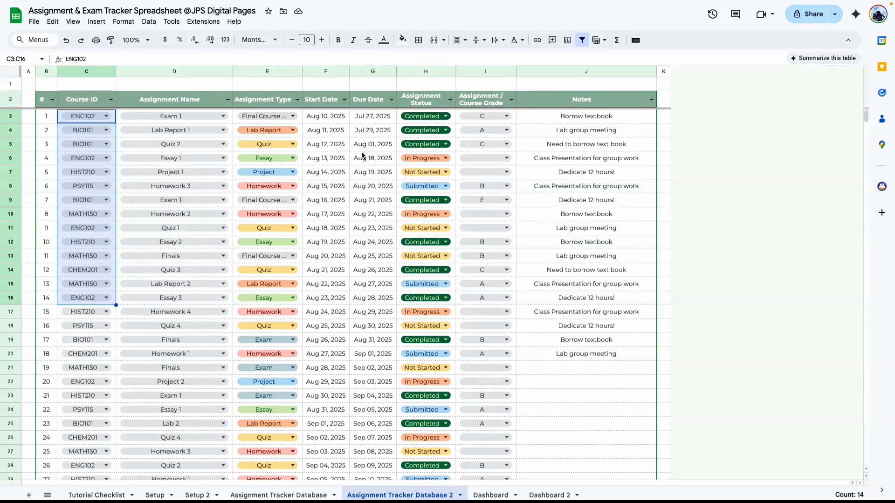
left_click(279, 71)
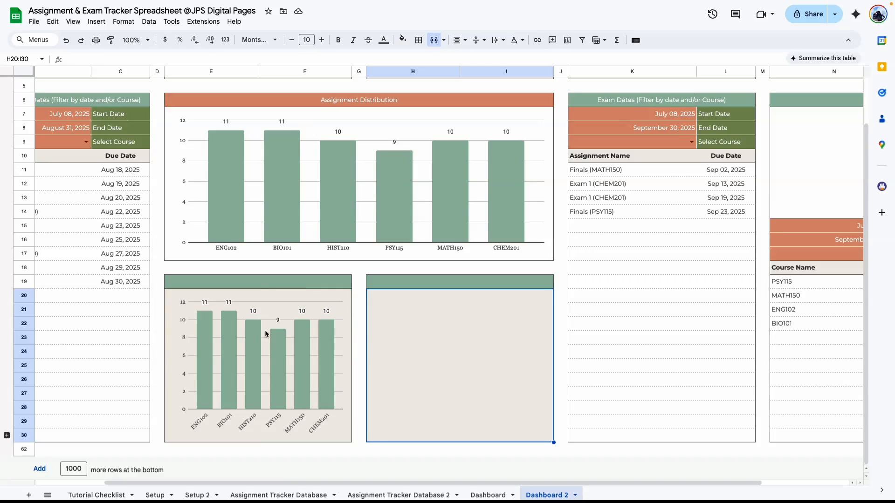
left_click(344, 299)
left_click(361, 314)
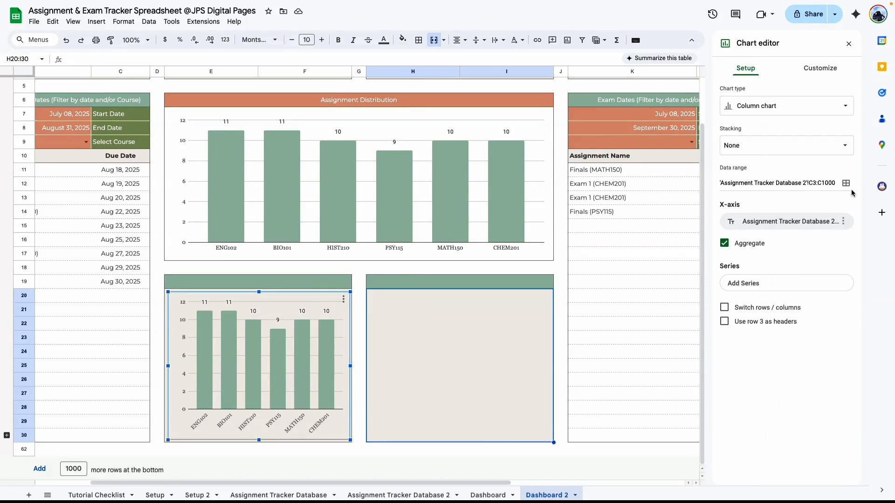
left_click(846, 184)
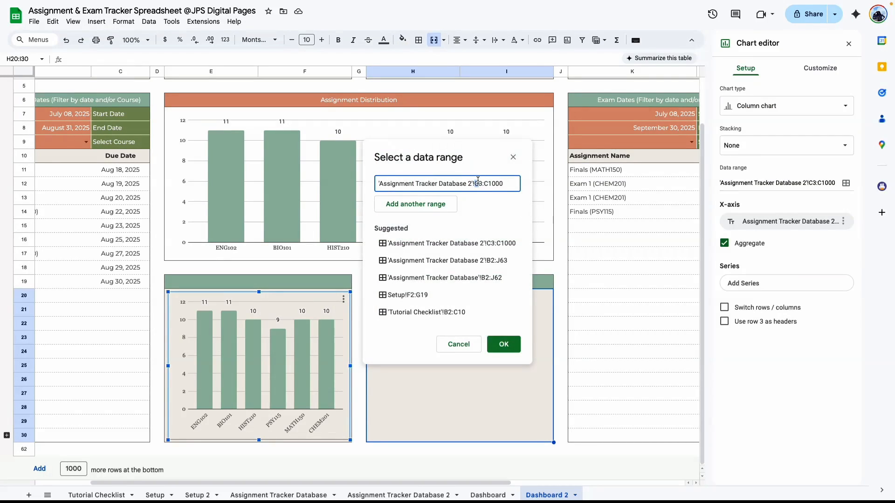
type("e3:e")
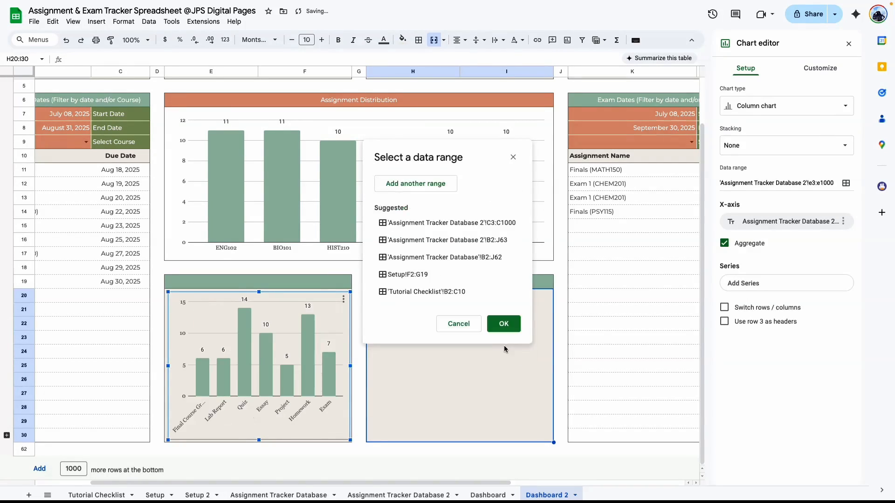
left_click(504, 344)
Change the copied column chart in E20:F30 to a pie chart and set its legend position to Left.
left_click(744, 113)
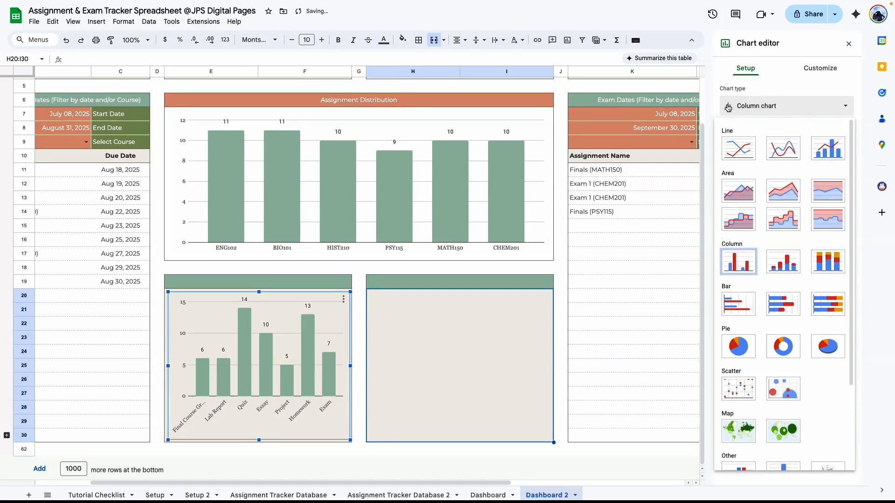
left_click(739, 347)
left_click(819, 68)
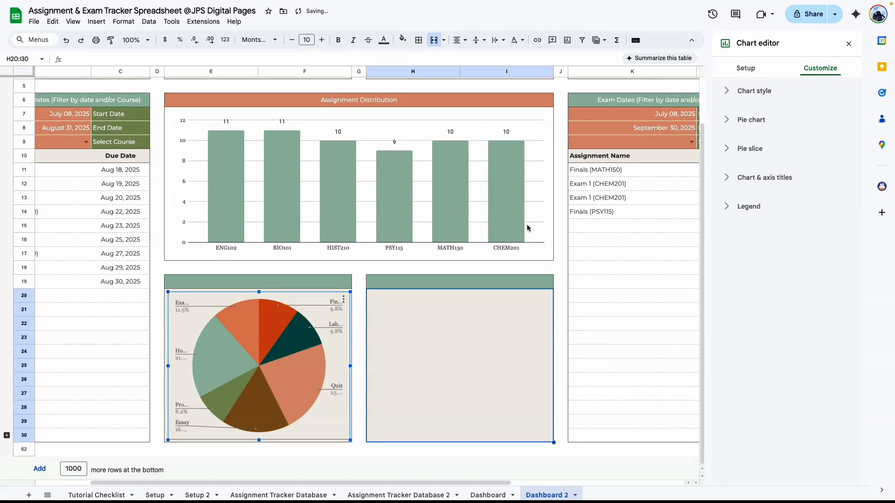
left_click(749, 206)
left_click(782, 245)
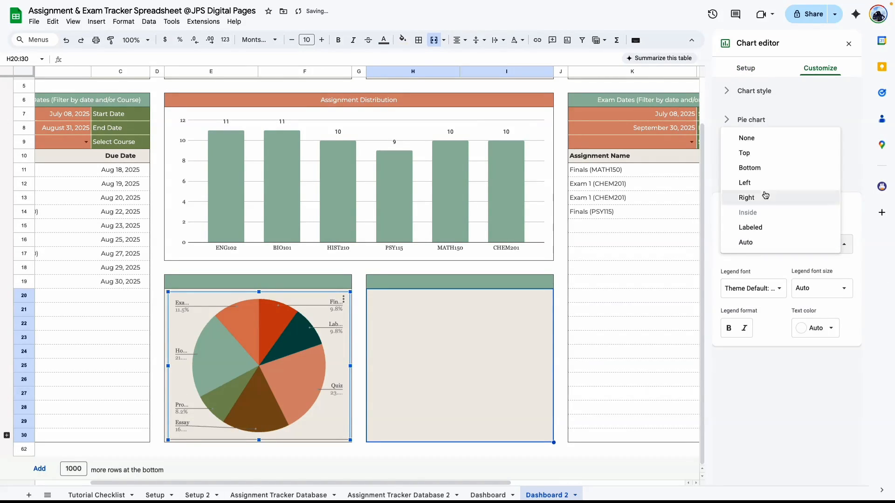
left_click(758, 183)
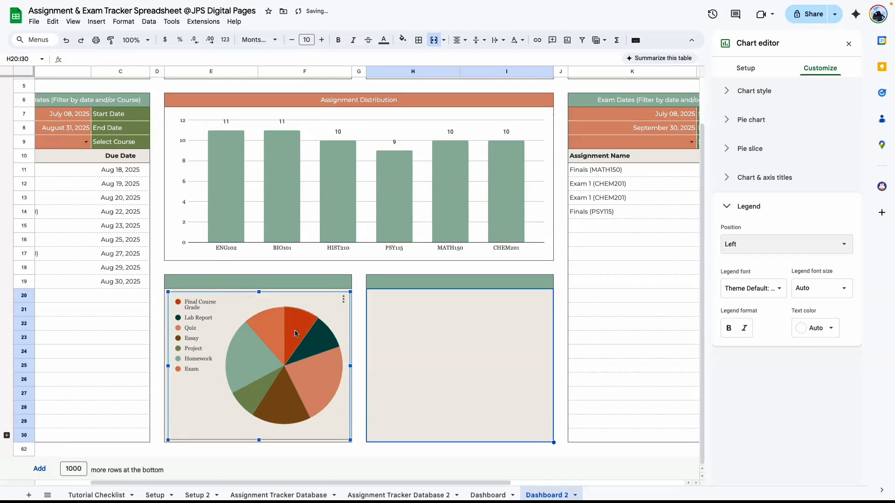
Copy the assignment type pie chart into the empty H20:I30 box.
left_click(358, 435)
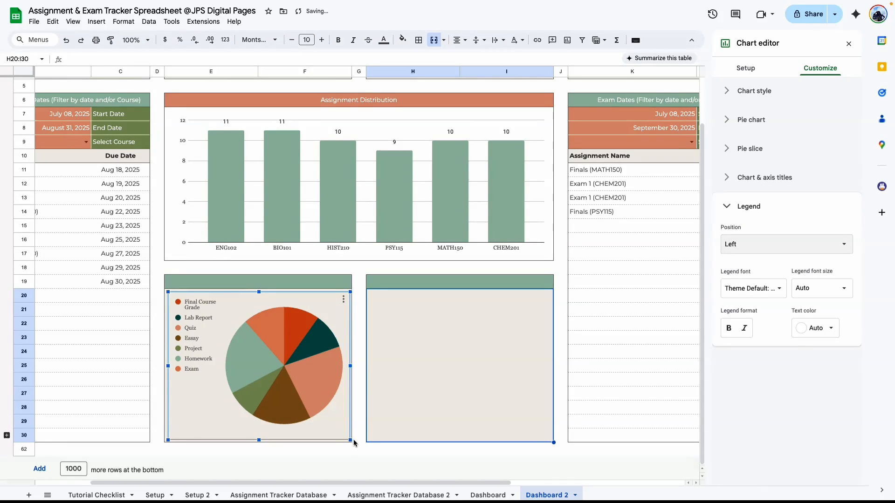
right_click(344, 303)
left_click(407, 305)
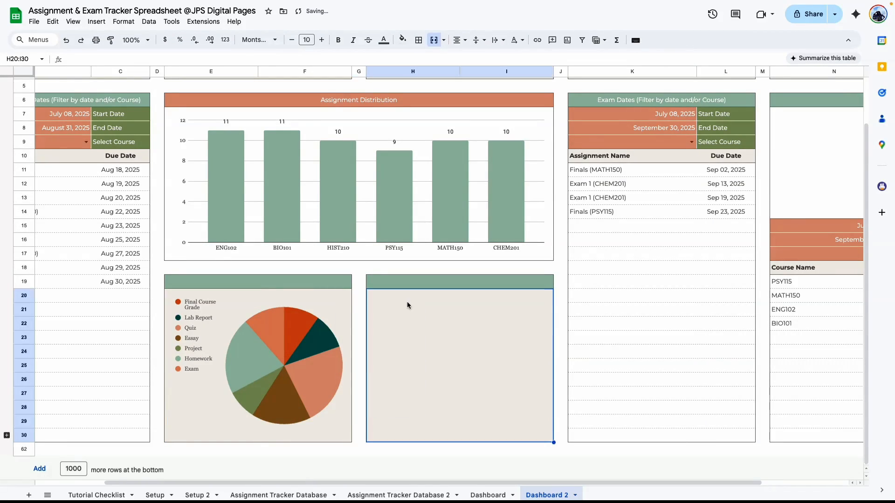
key("ctrl+v")
Copy the Assignment Type and Assignment Status headings from the Dashboard sheet into row 19 above the two pie charts on Dashboard 2.
left_click(489, 496)
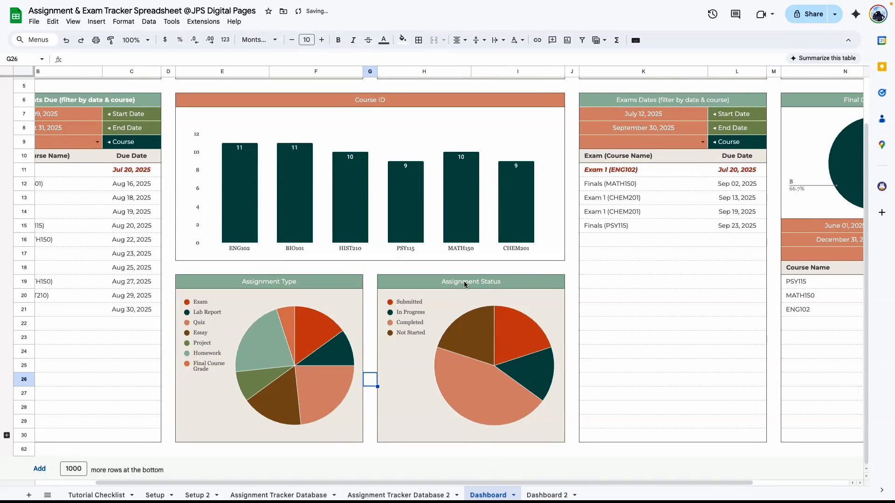
left_click_drag(336, 282, 418, 284)
key("super+c")
left_click(541, 495)
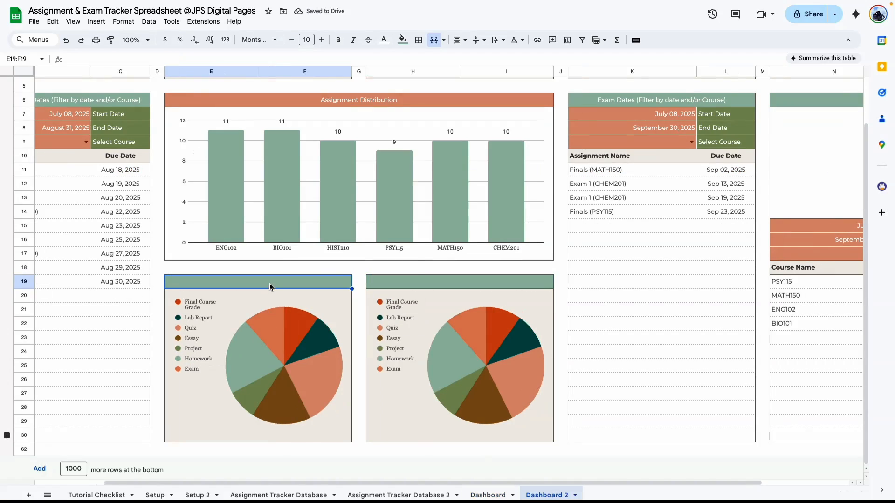
right_click(271, 282)
left_click(314, 182)
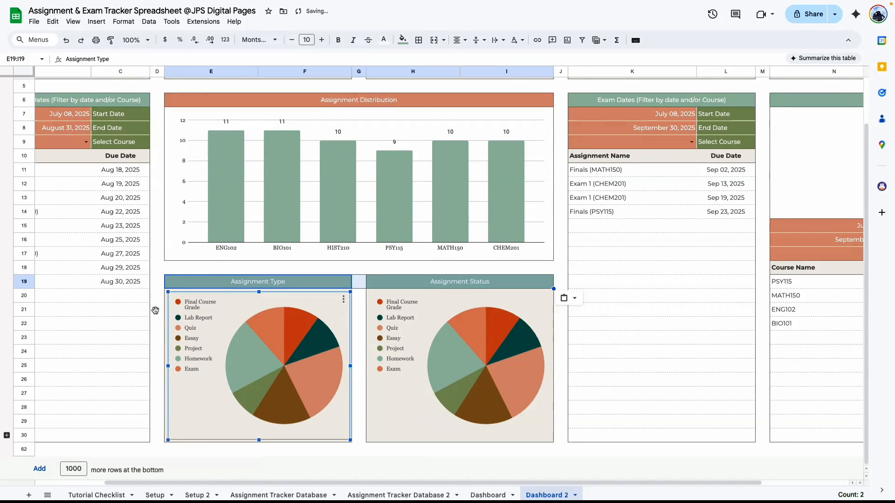
left_click(358, 295)
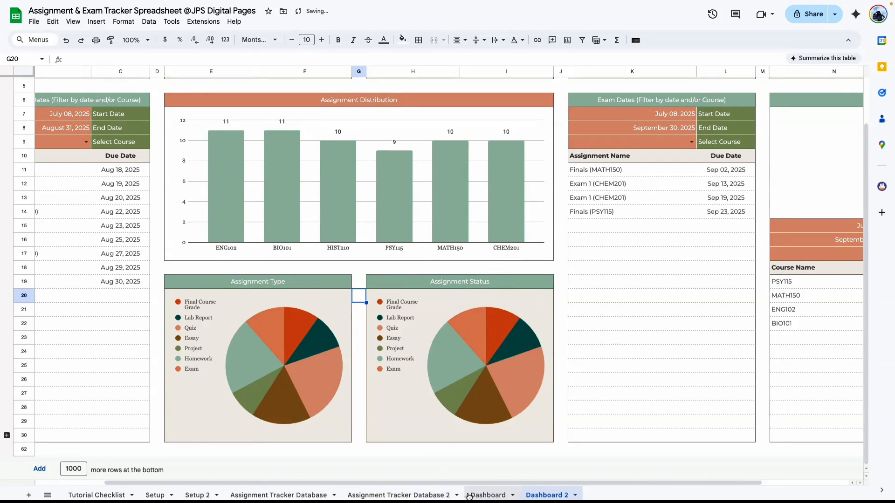
Check the status column in Assignment Tracker Database 2, then set the Assignment Status pie chart's data range to H3:H1000 of that sheet.
left_click(400, 496)
left_click(428, 71)
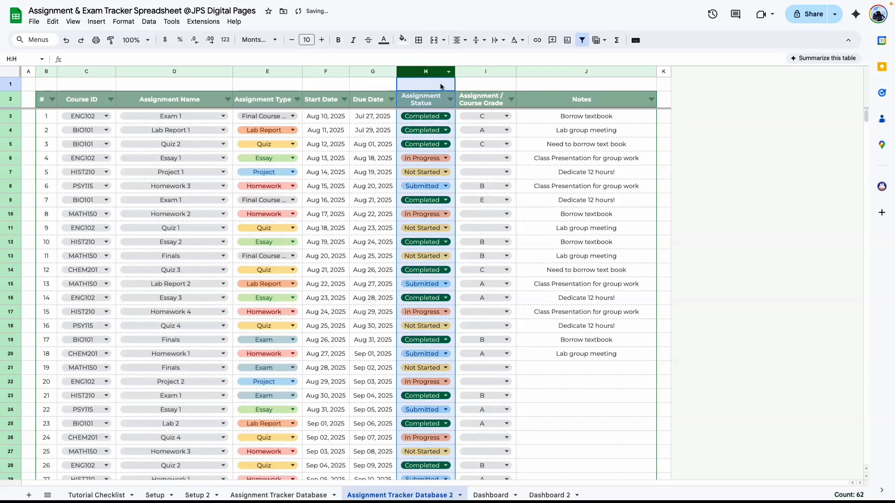
left_click(547, 495)
left_click(483, 317)
left_click(545, 300)
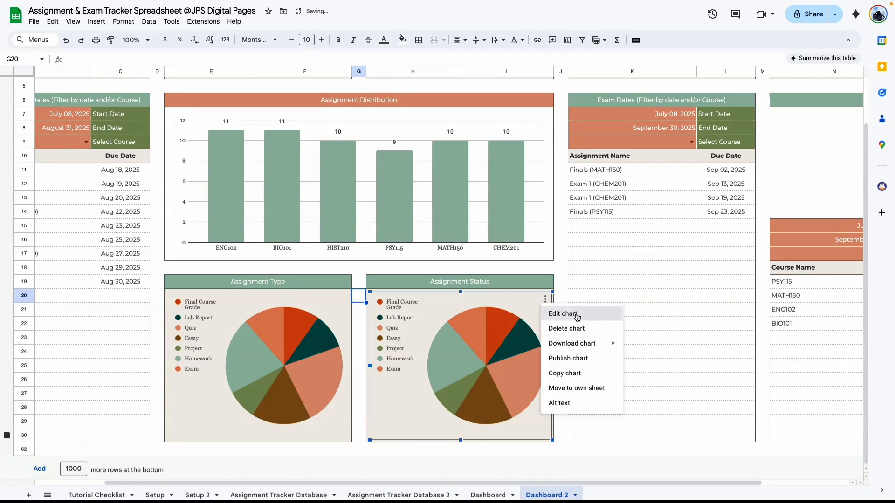
left_click(583, 314)
left_click(846, 143)
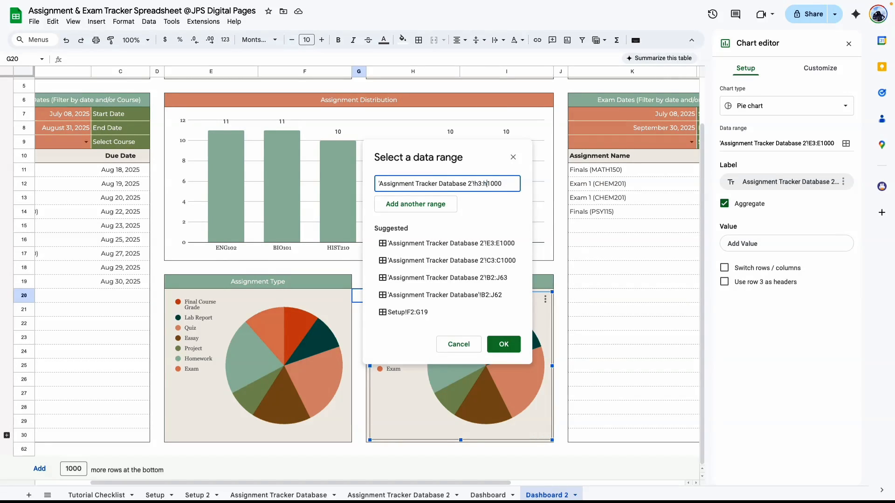
left_click(503, 344)
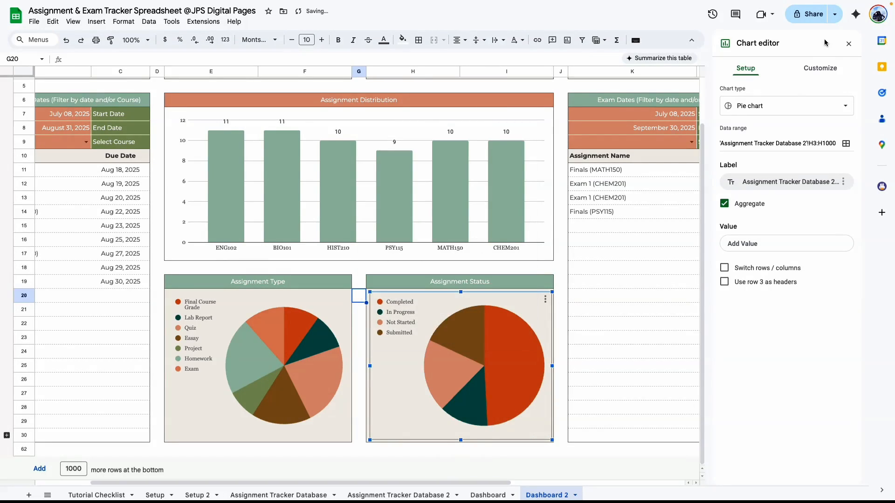
left_click(849, 43)
left_click(578, 435)
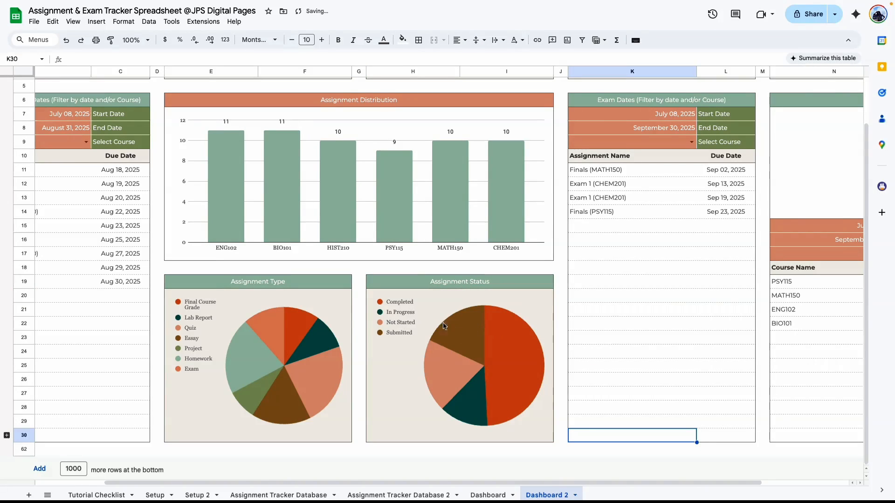
Check the Final Course Grades chart on the Dashboard sheet, then copy the Assignment Status pie chart into N7:O14 on Dashboard 2.
scroll(379, 260, "up", 1)
scroll(452, 368, "down", 1)
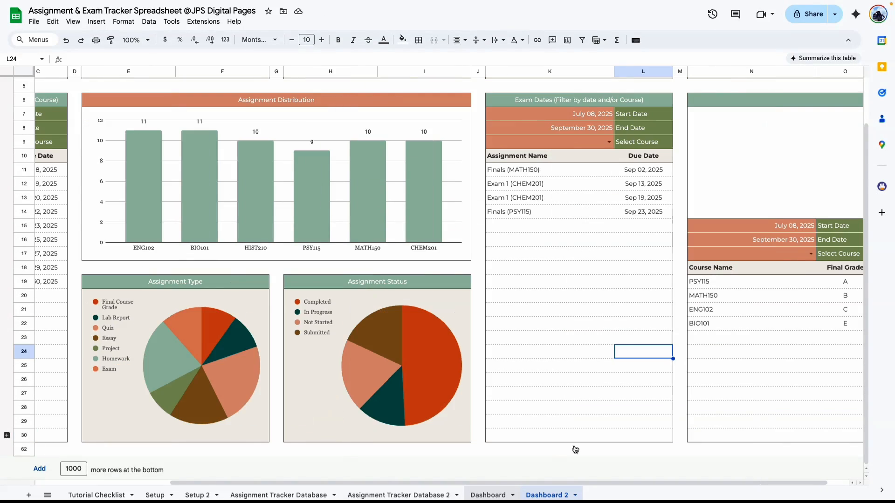
left_click(498, 495)
left_click_drag(517, 484, 542, 483)
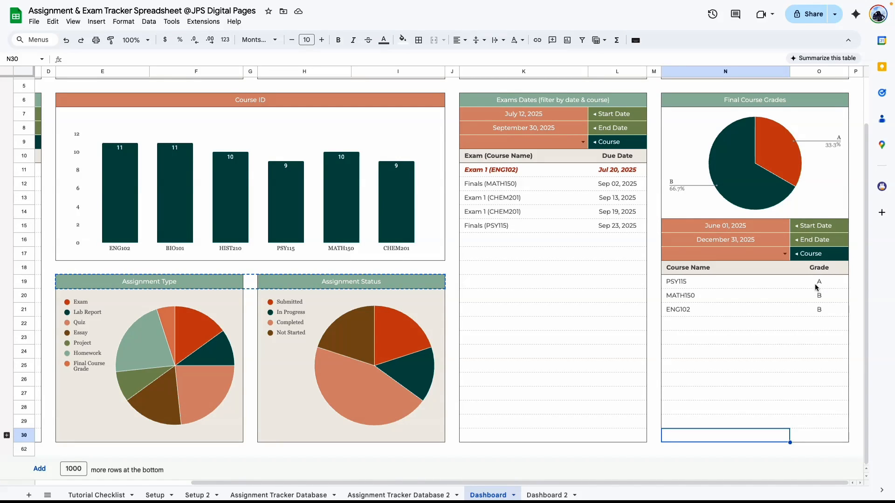
left_click_drag(817, 284, 816, 327)
left_click(547, 495)
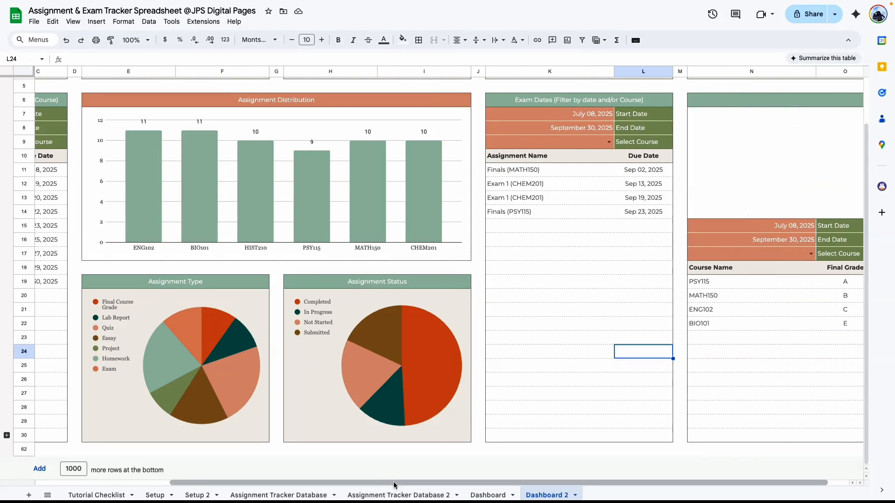
right_click(433, 301)
left_click(495, 373)
left_click(681, 141)
key("ctrl+v")
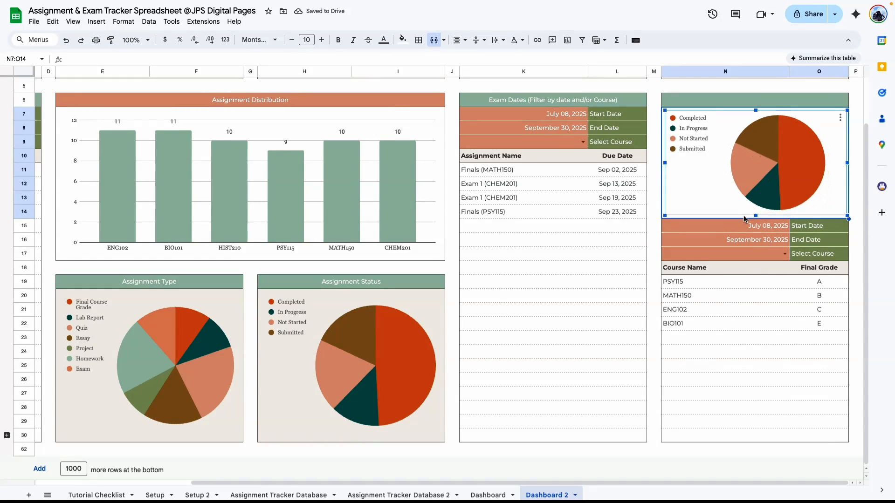
Set the data range of the copied pie chart in N7:O14 to the Final Grade cells O19:O30 and its legend position to Labeled.
left_click(840, 118)
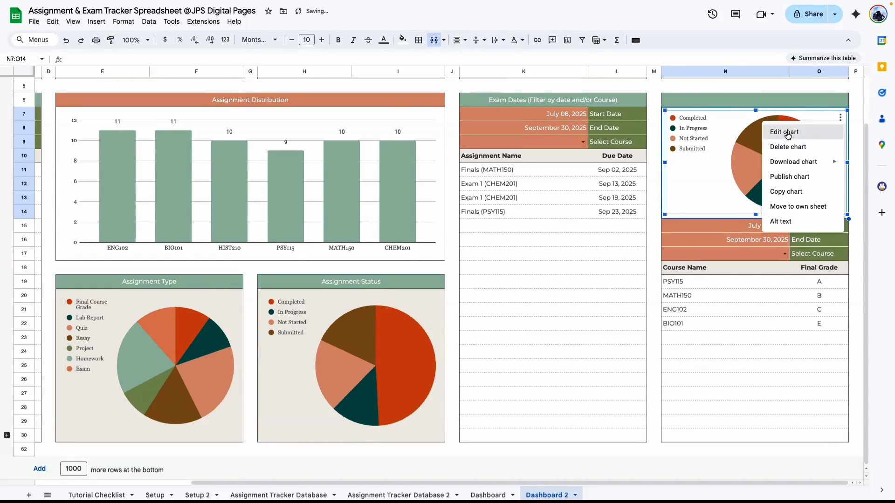
left_click(773, 133)
left_click(836, 145)
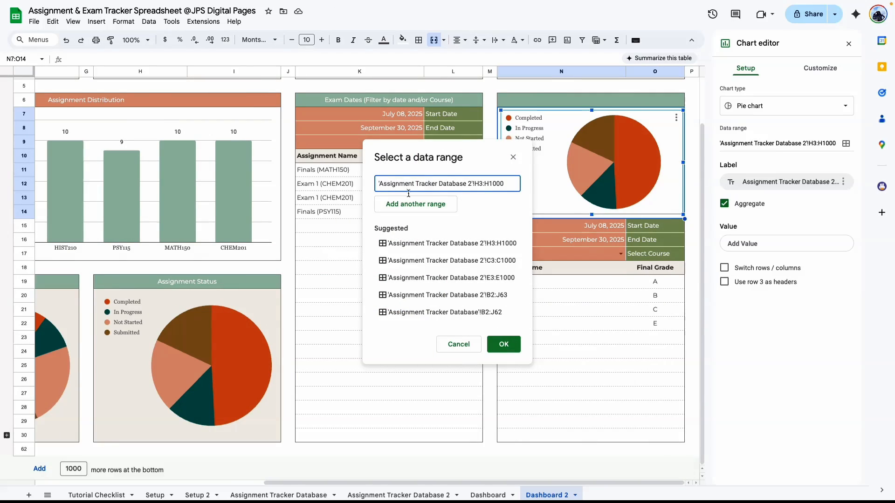
double_click(452, 184)
key("ctrl+a")
key("BackSpace")
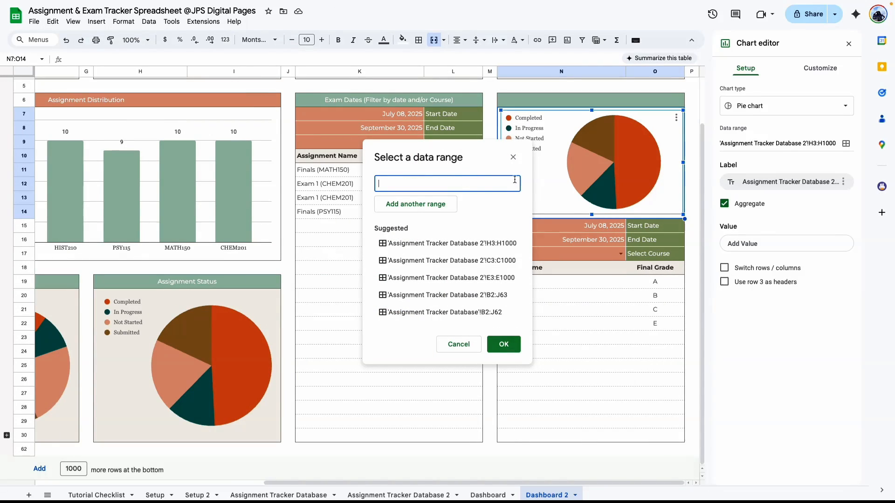
left_click(659, 282)
left_click_drag(658, 282, 658, 436)
left_click(512, 345)
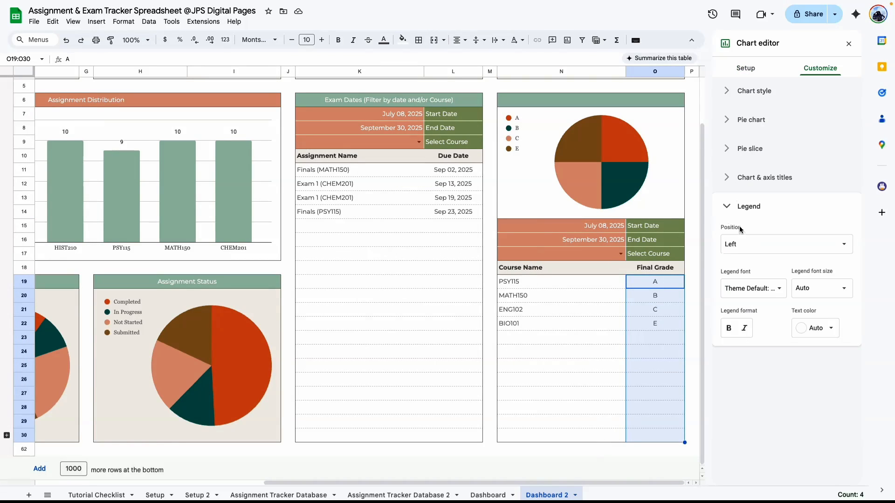
left_click(746, 247)
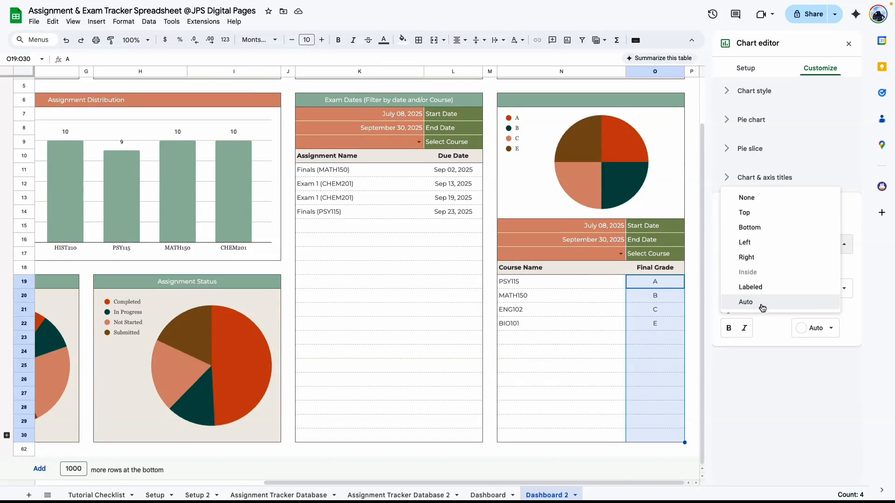
left_click(750, 287)
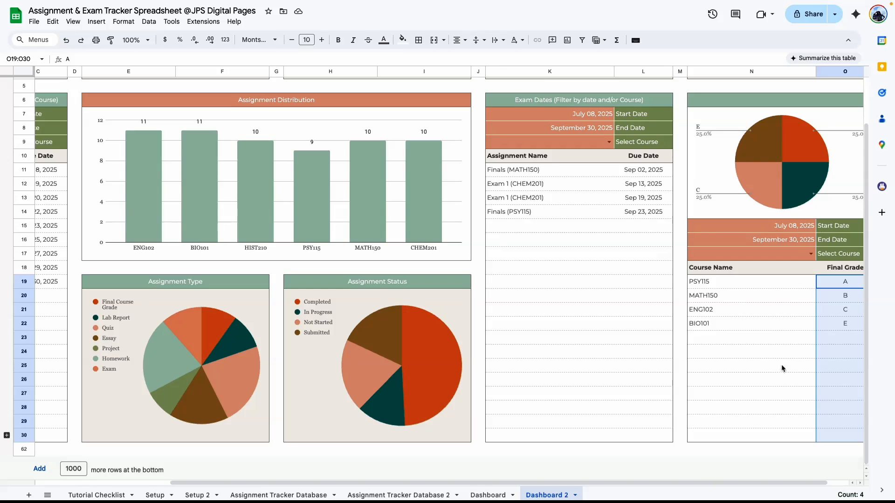
Examine the final grade pie chart at 150% zoom, then look over the whole Dashboard 2 layout at 100%.
left_click(136, 40)
left_click(135, 132)
left_click(627, 405)
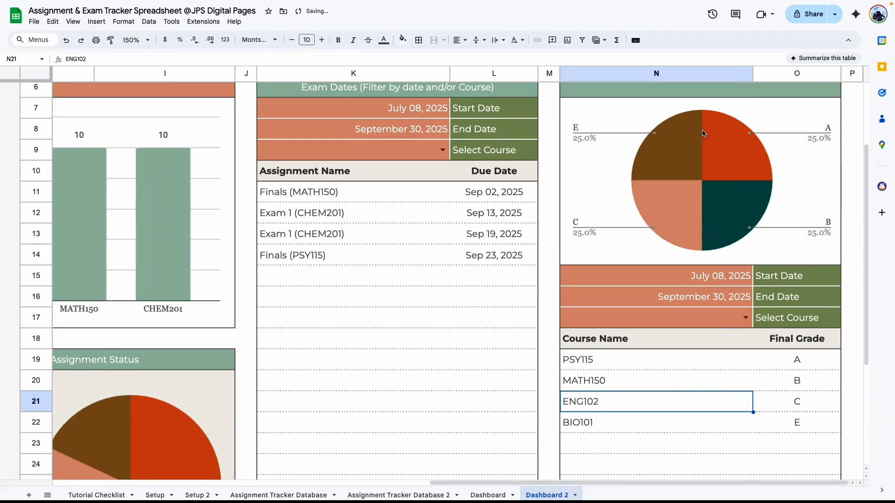
left_click(339, 374)
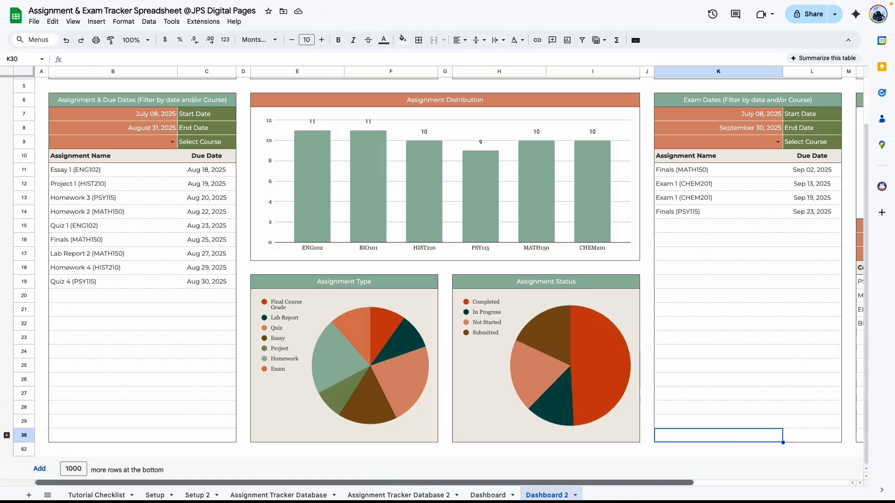
scroll(448, 279, "right", 4)
scroll(234, 443, "left", 5)
scroll(234, 443, "up", 5)
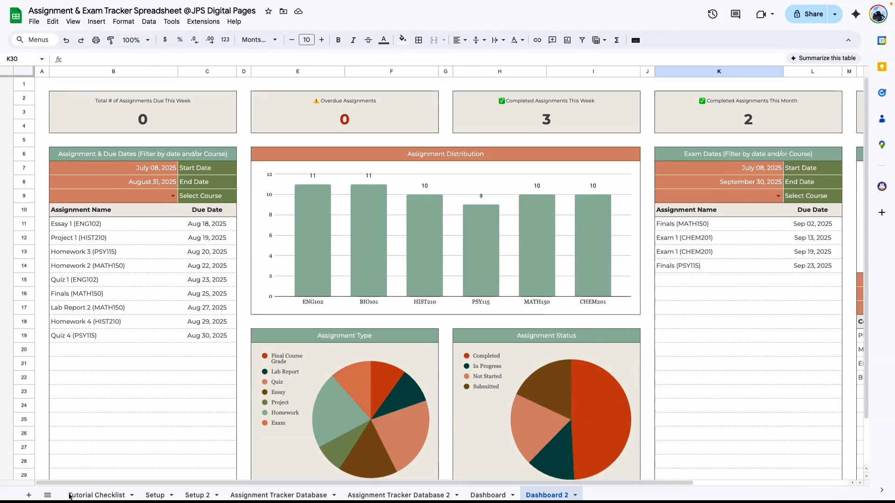
Check off "Add dashboard graphs" and "Patreon Template for Members" on the Tutorial Checklist sheet, viewed at 200% zoom.
left_click(98, 495)
left_click(148, 39)
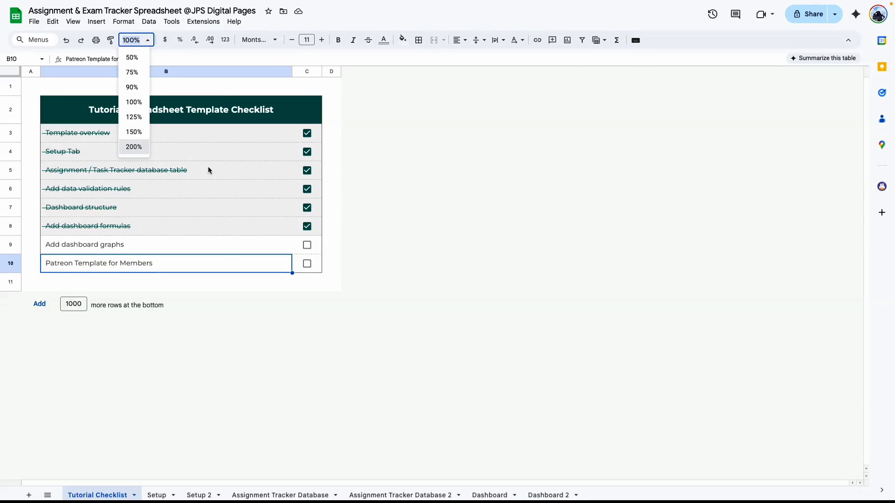
left_click(136, 148)
left_click(580, 366)
left_click(604, 364)
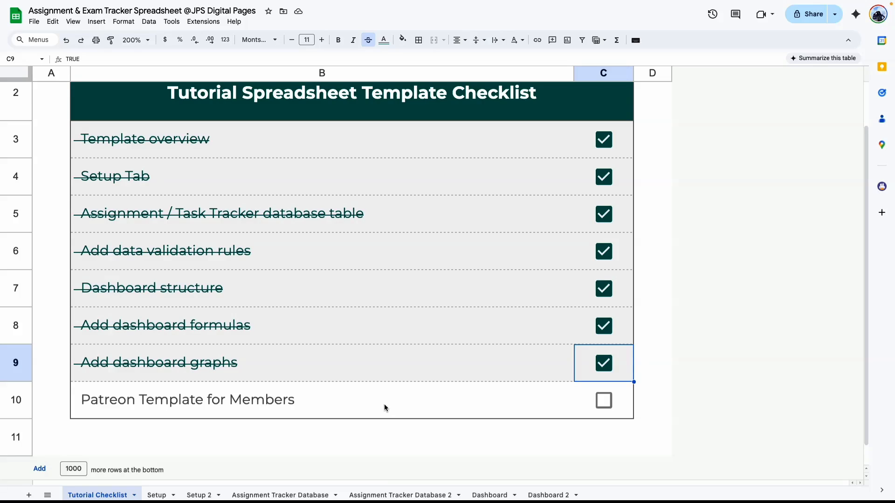
left_click(604, 401)
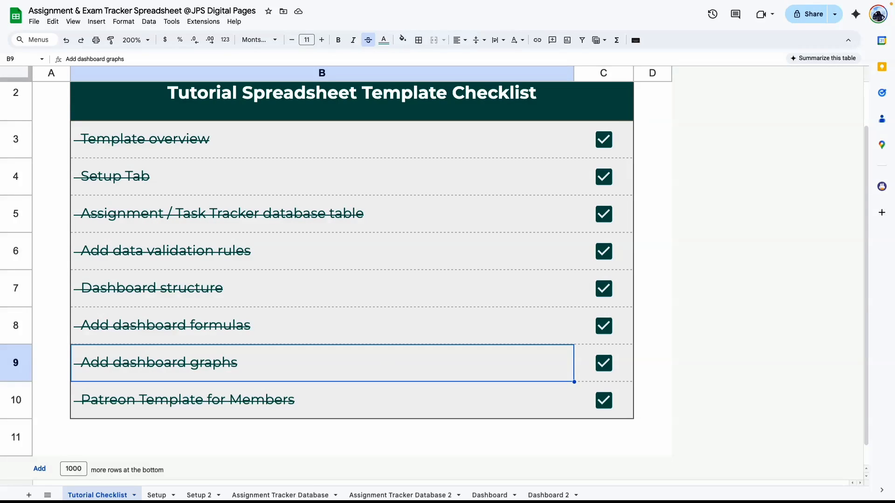
Look over the Assignment Tracker Database and Dashboard 2 sheets, then return to the Patreon Template for Members row of the Tutorial Checklist.
left_click(294, 495)
scroll(340, 327, "up", 10)
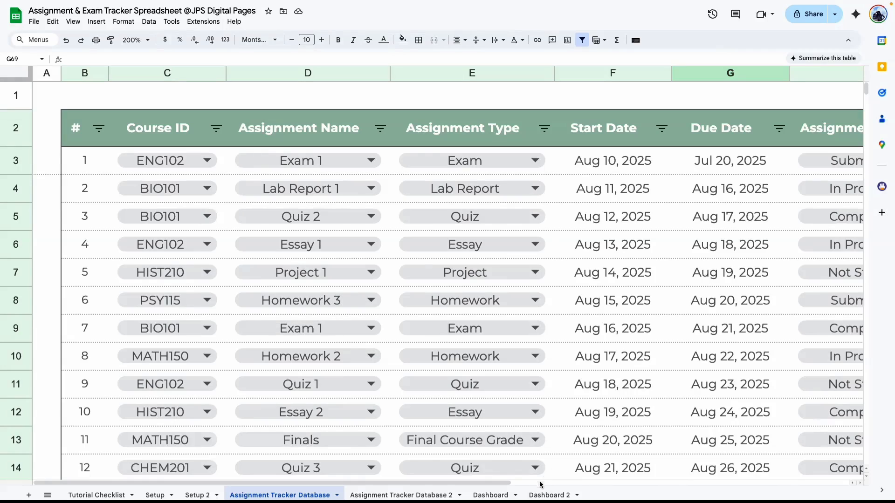
left_click(549, 495)
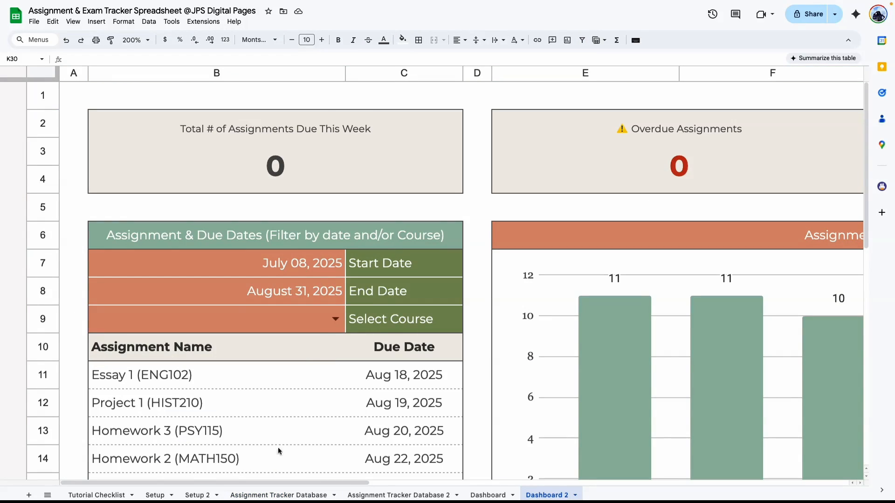
left_click(112, 495)
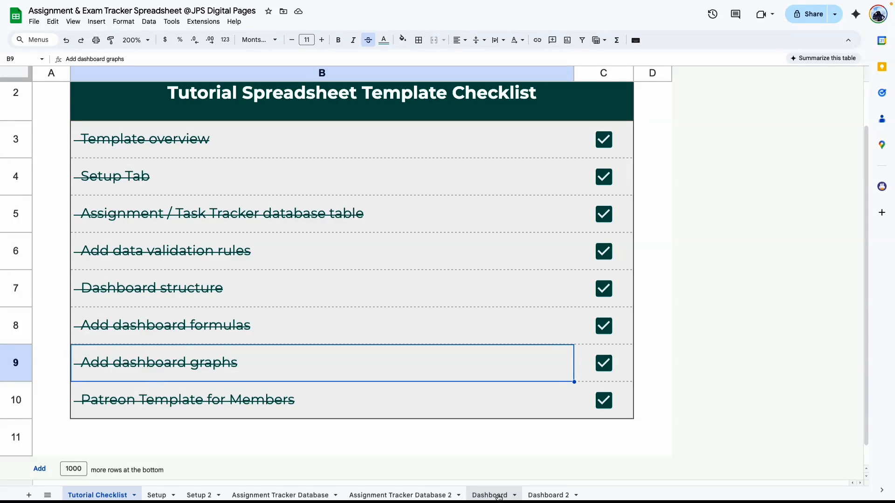
left_click(346, 394)
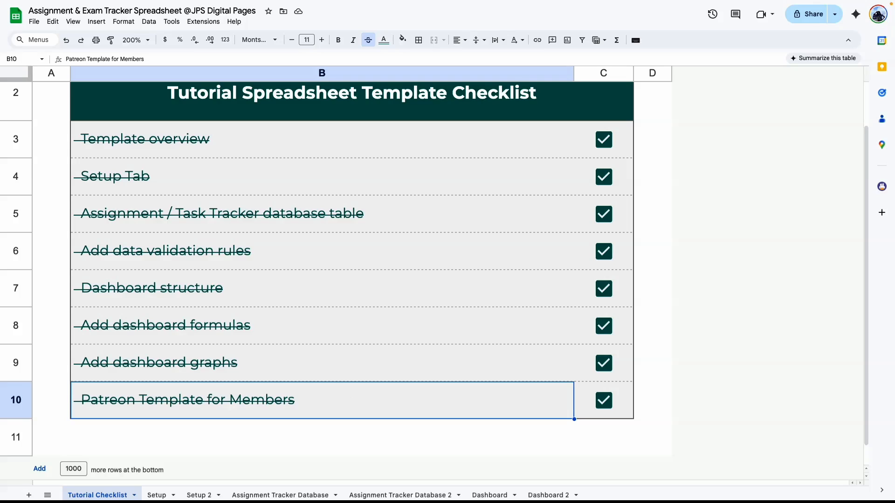